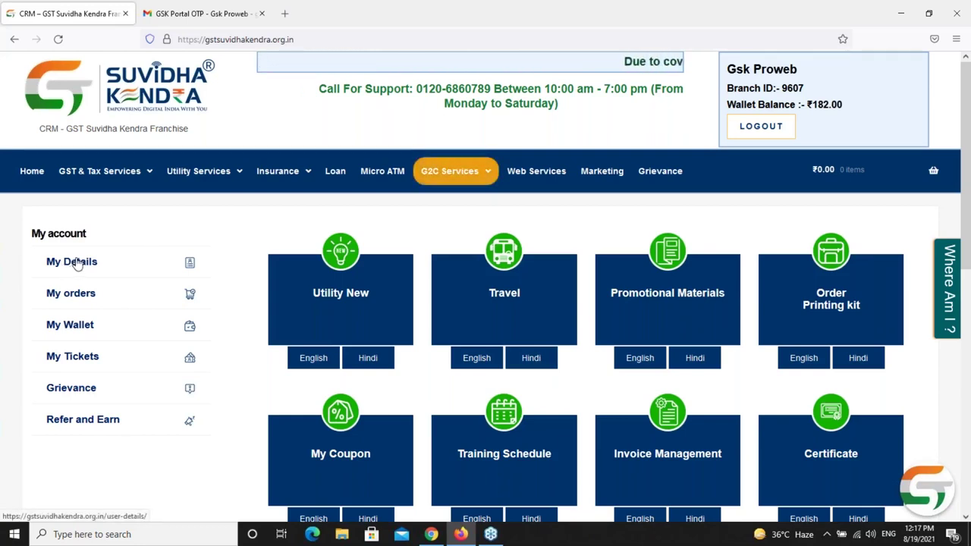
- Open My Details in a new tab and review the Basic Details form through its basic, user and home address pages
right_click(76, 264)
click(142, 272)
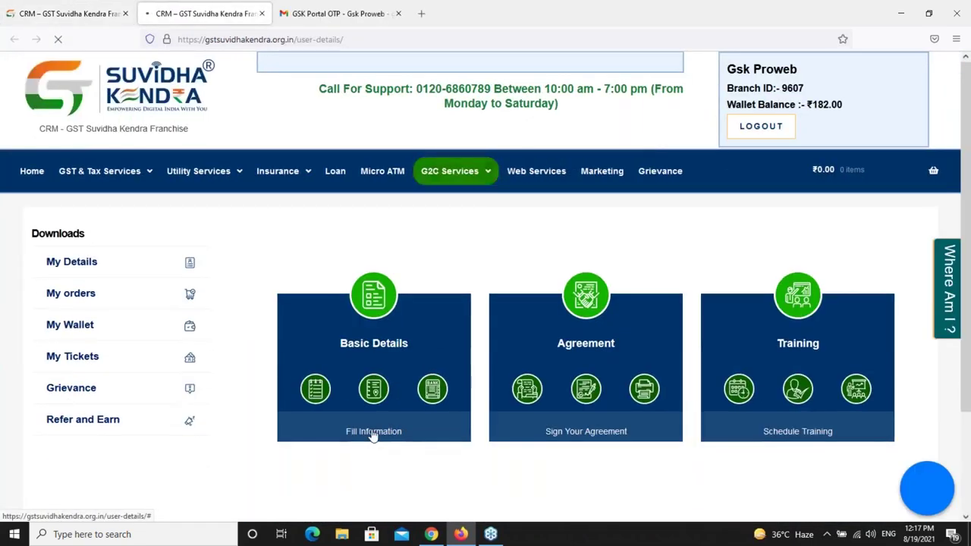
click(373, 435)
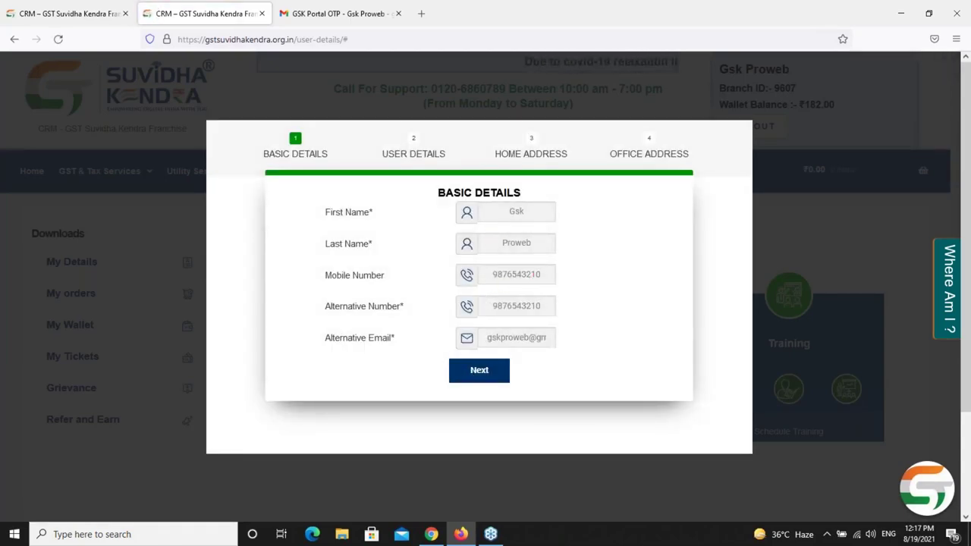
click(479, 370)
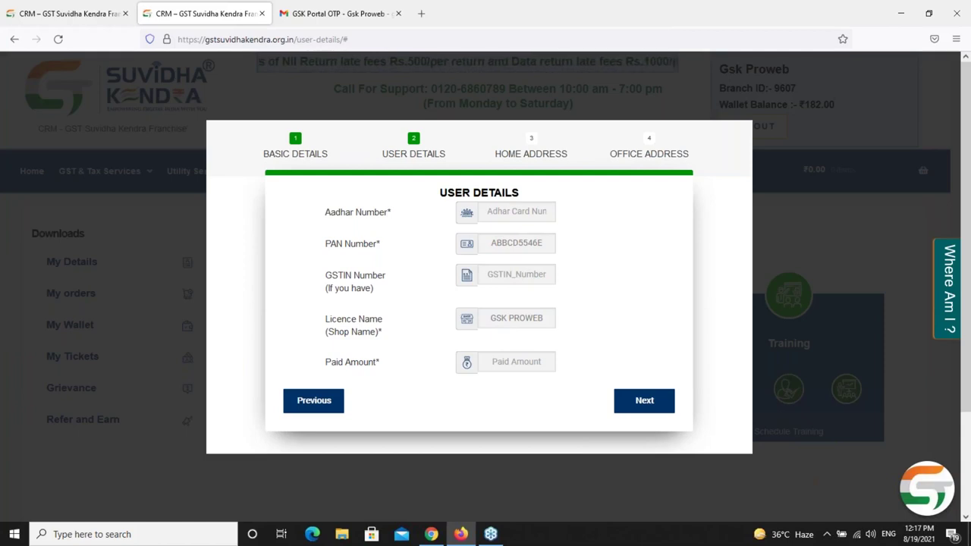
click(630, 402)
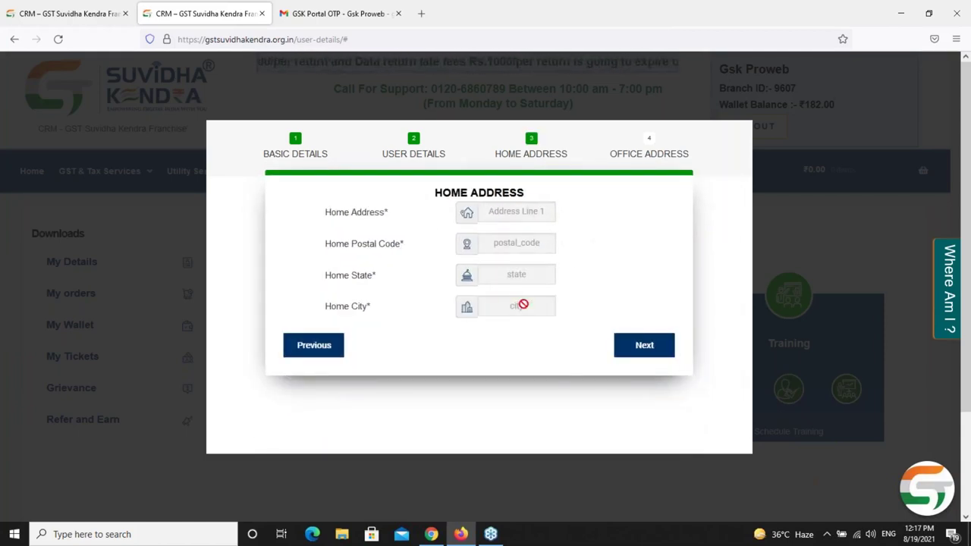
click(619, 349)
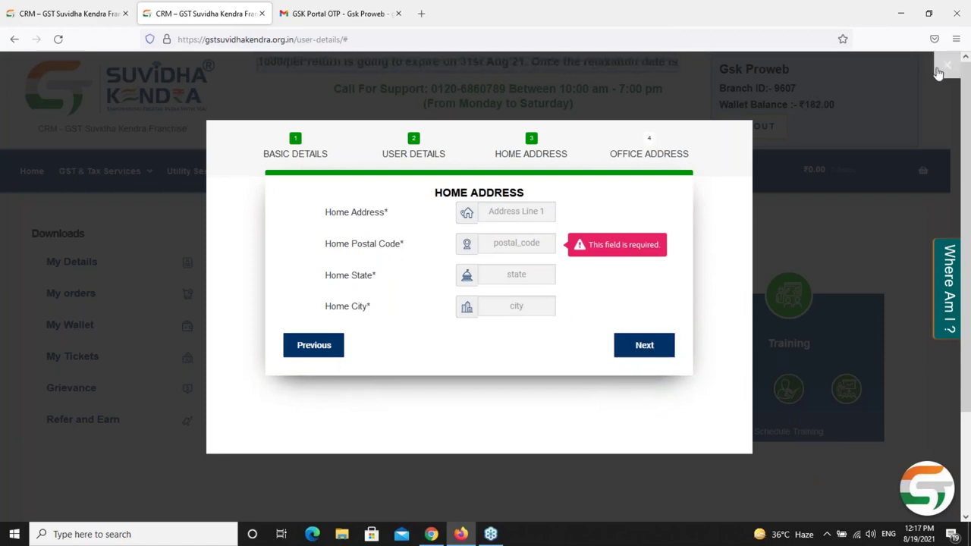
click(940, 70)
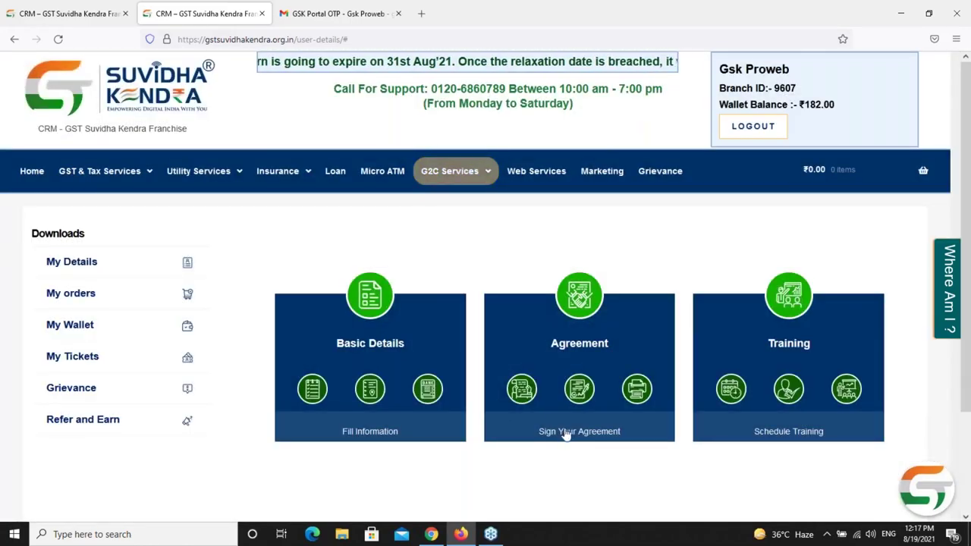
- Open the franchise agreement from the Agreement card, read through to the signatures at its end, and close it
click(568, 434)
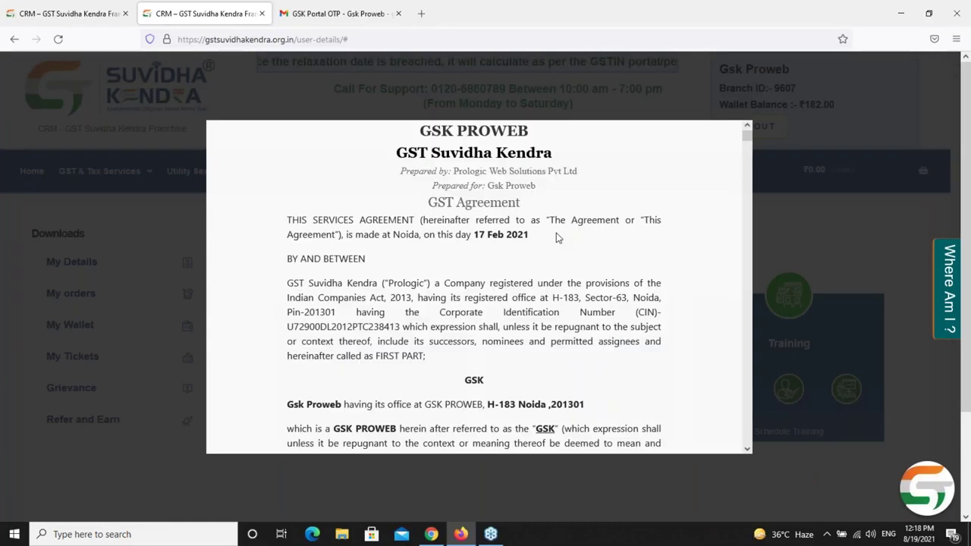
scroll(522, 312, down, 20)
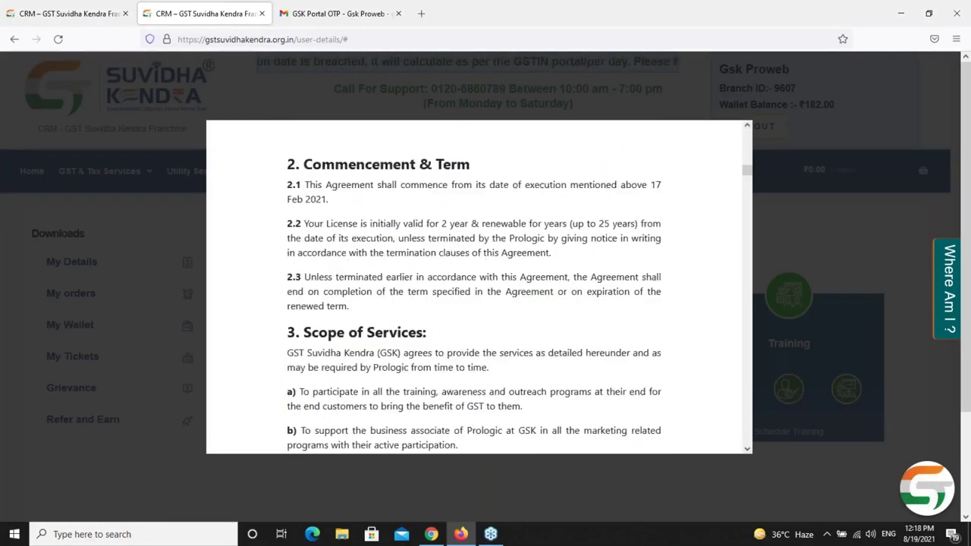
scroll(479, 287, down, 20)
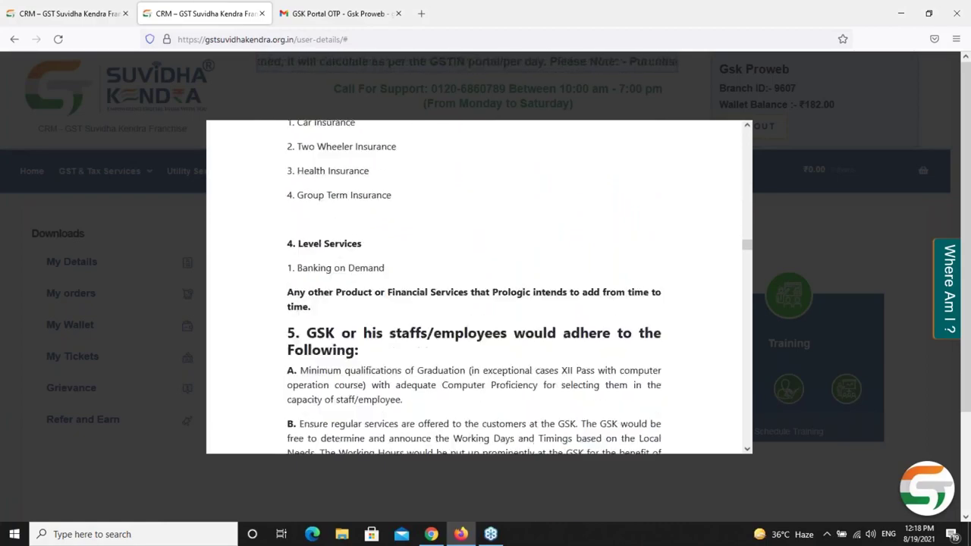
scroll(479, 287, down, 20)
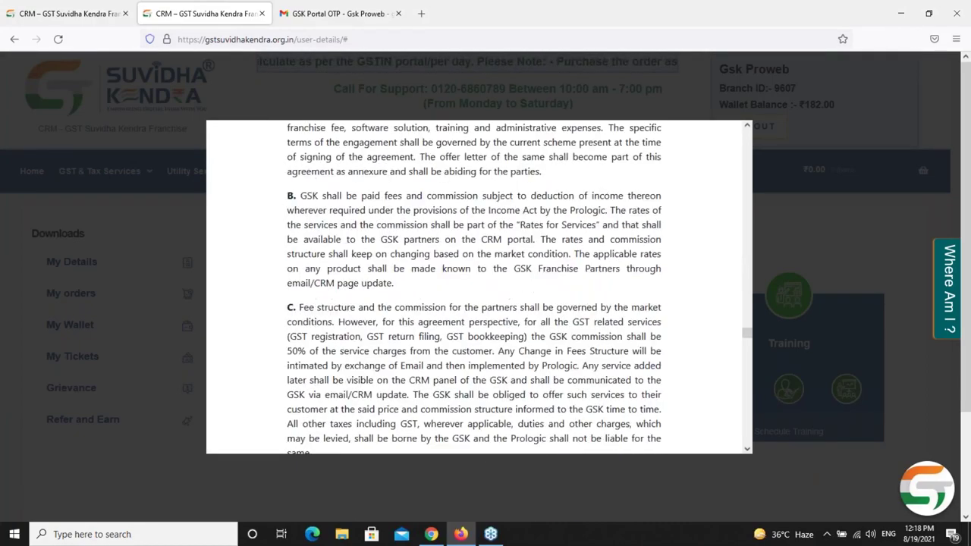
scroll(479, 286, down, 20)
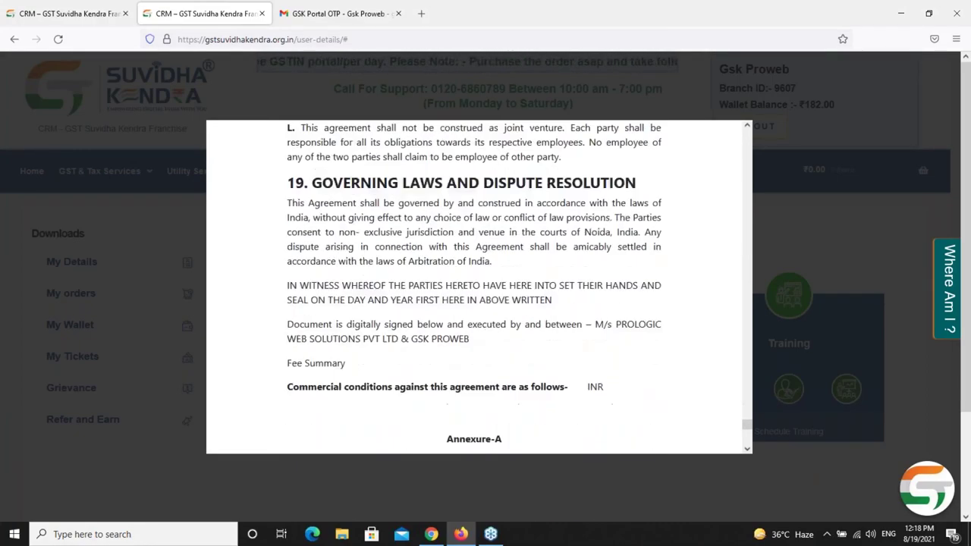
scroll(399, 323, down, 5)
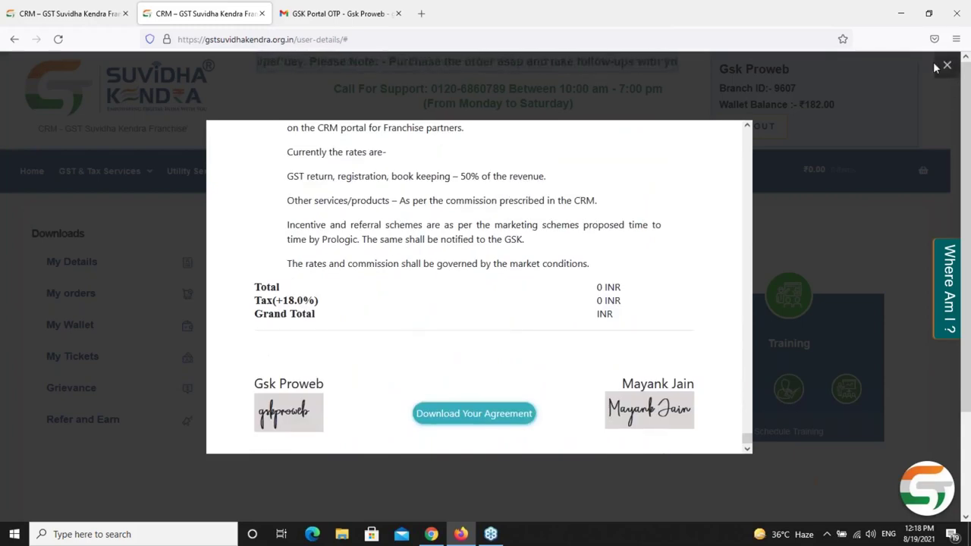
click(947, 66)
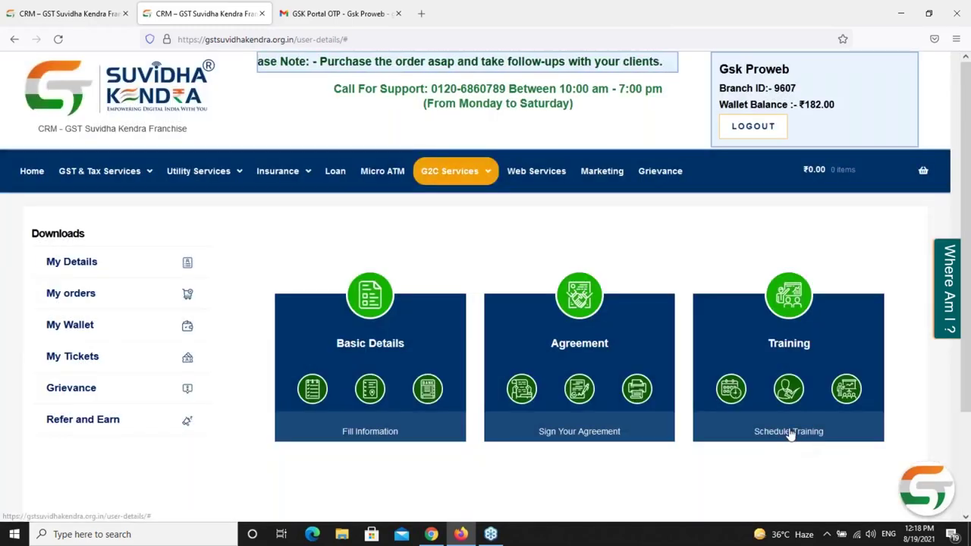
right_click(790, 431)
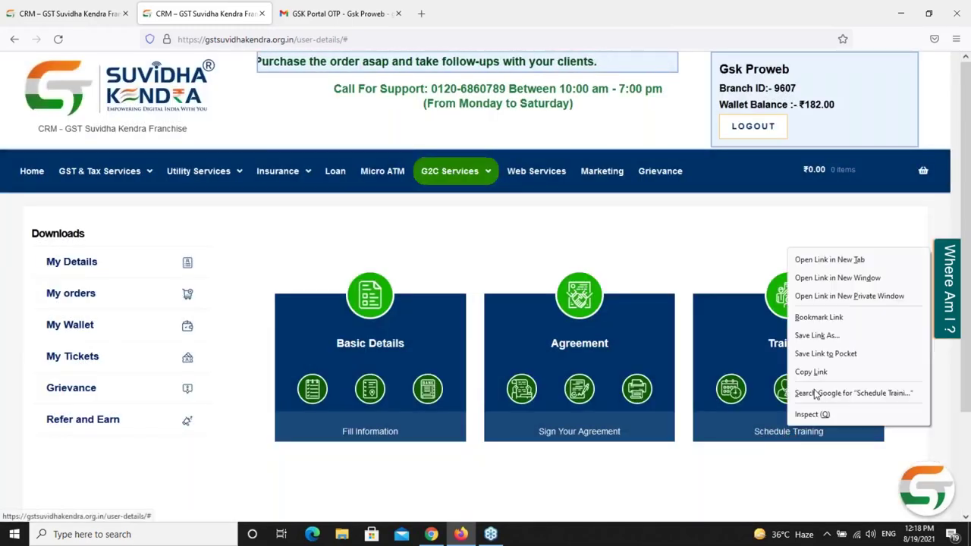
click(828, 260)
click(376, 15)
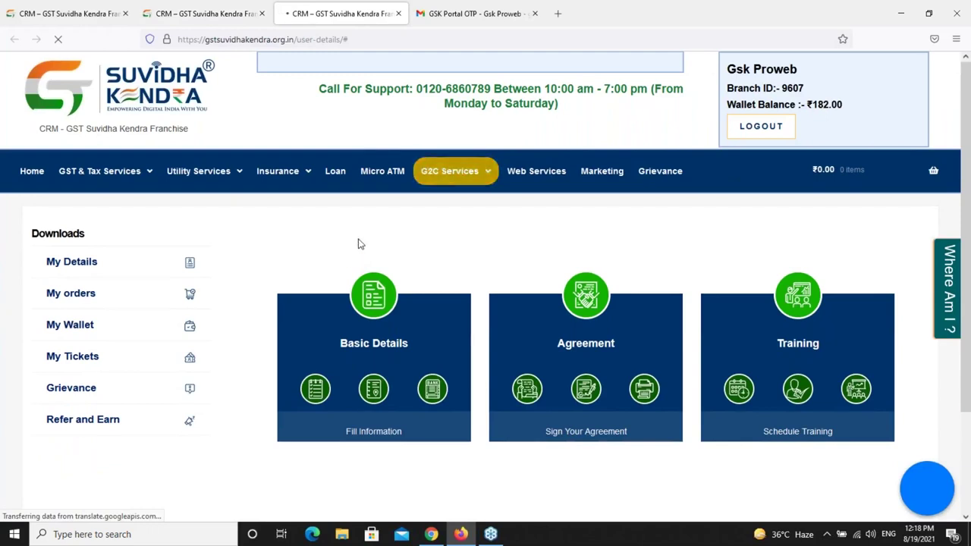
click(398, 14)
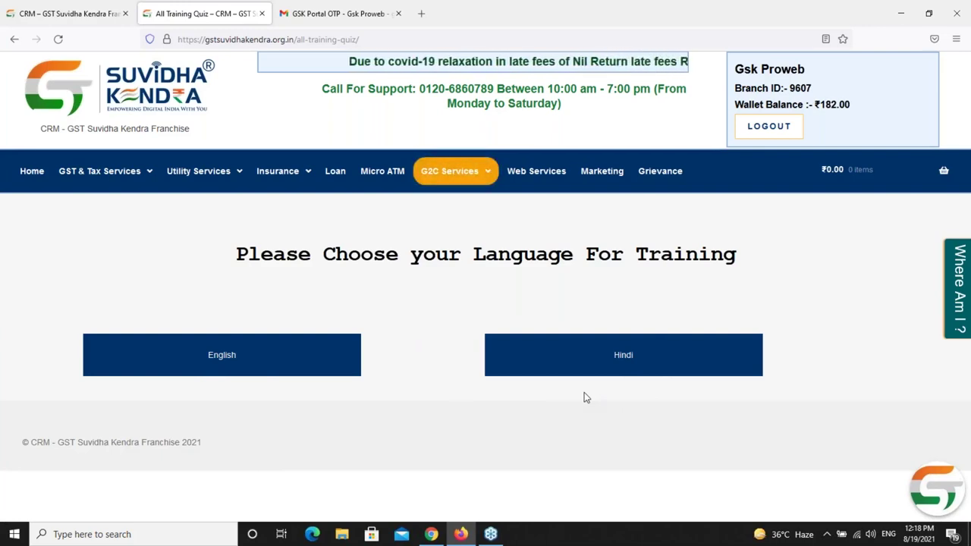
- Compare the Hindi and English training options, leaving Hindi as the chosen training language
click(621, 365)
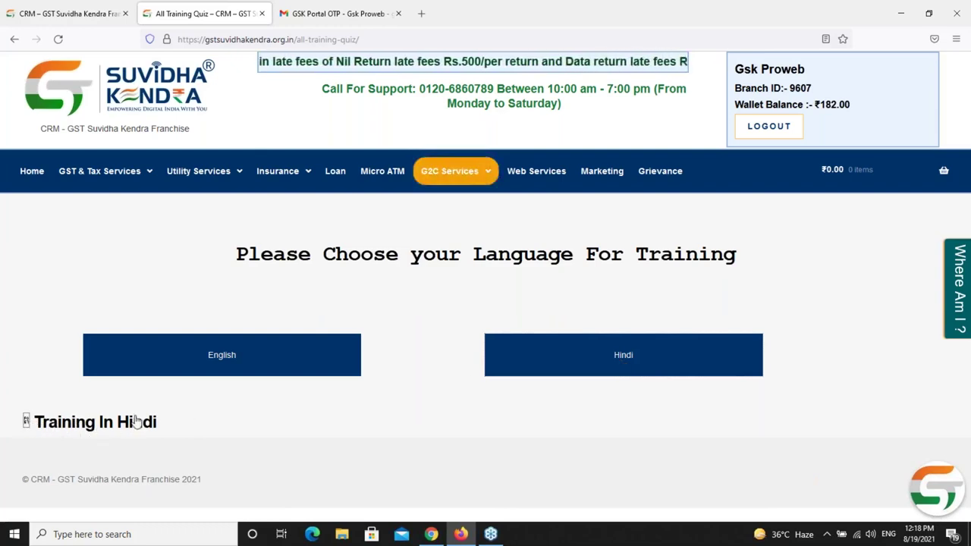
click(206, 353)
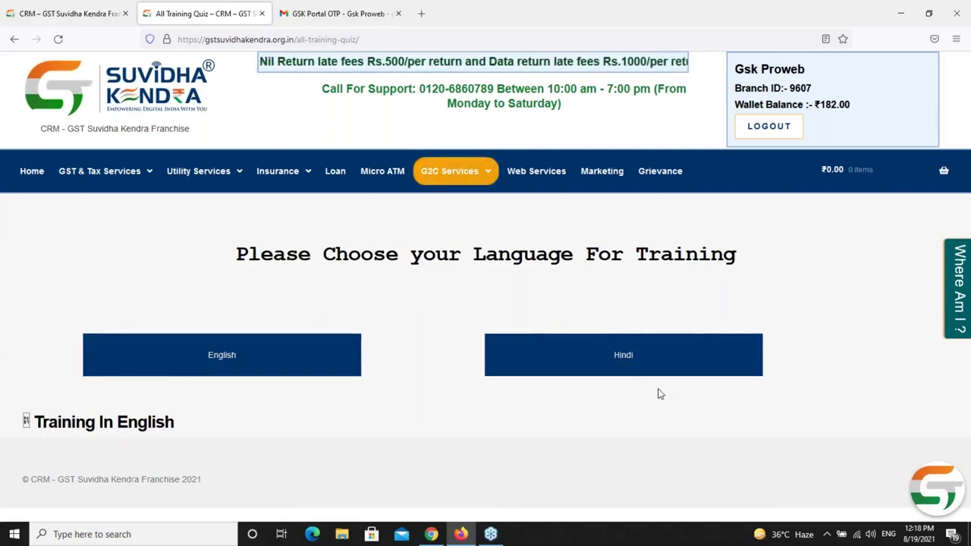
click(635, 371)
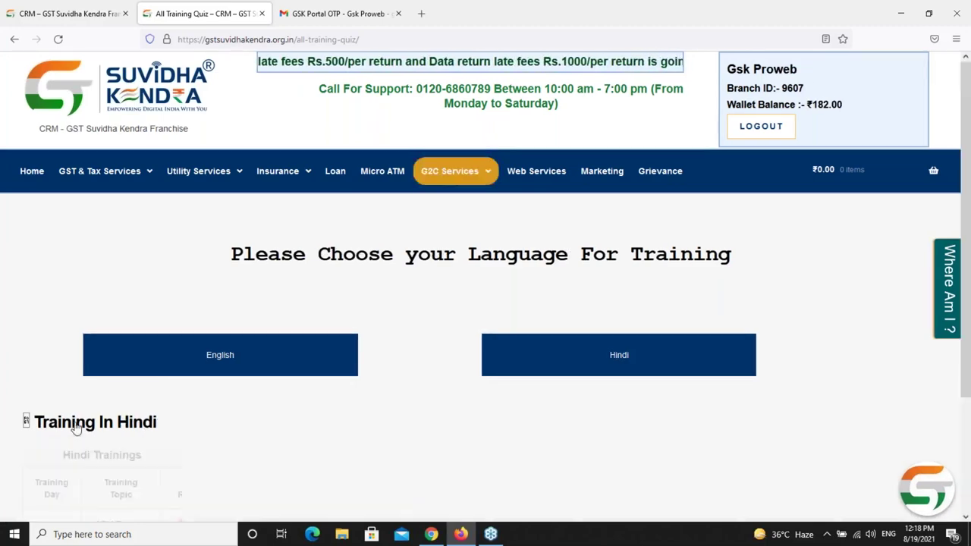
- Examine the Hindi trainings table for its topics by day, registration links, videos, quizzes and results
scroll(390, 426, down, 5)
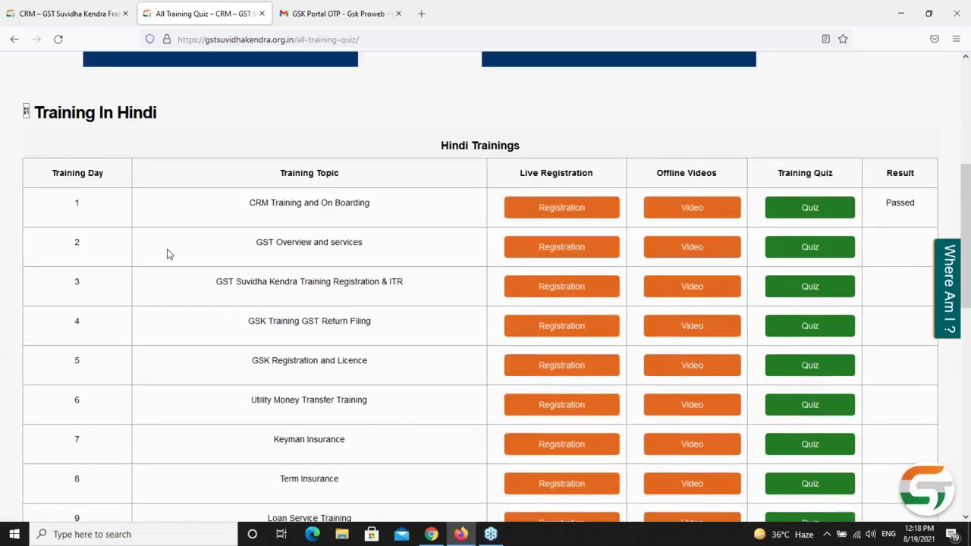
scroll(127, 271, down, 8)
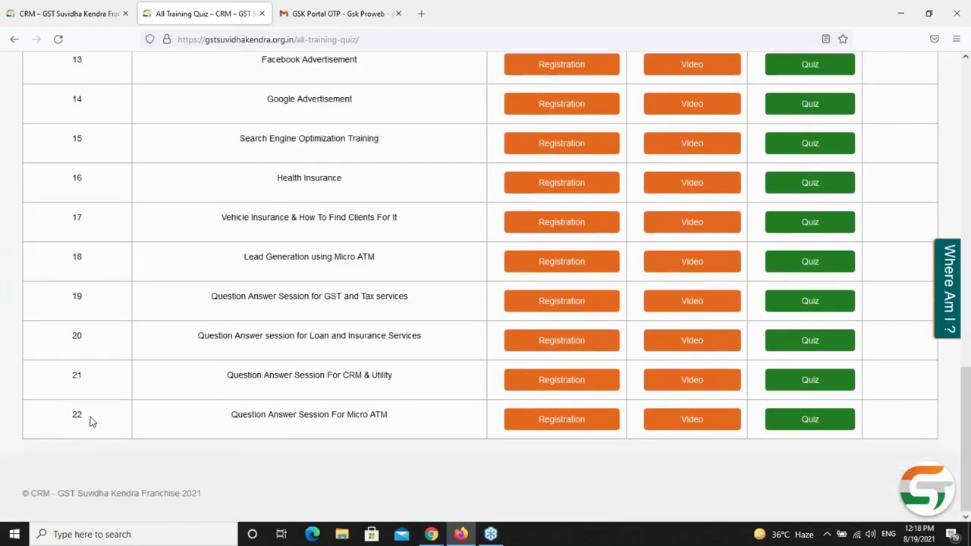
scroll(90, 422, up, 10)
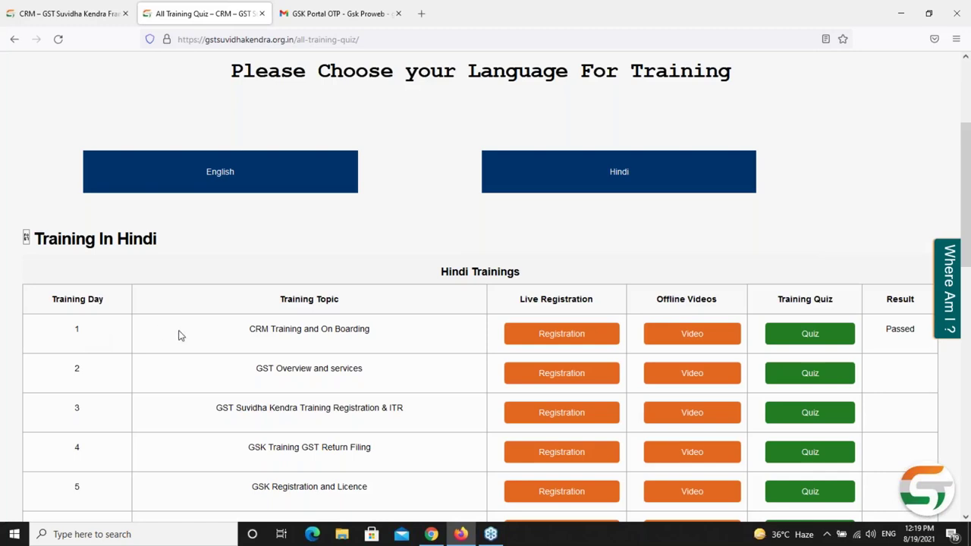
scroll(179, 335, down, 10)
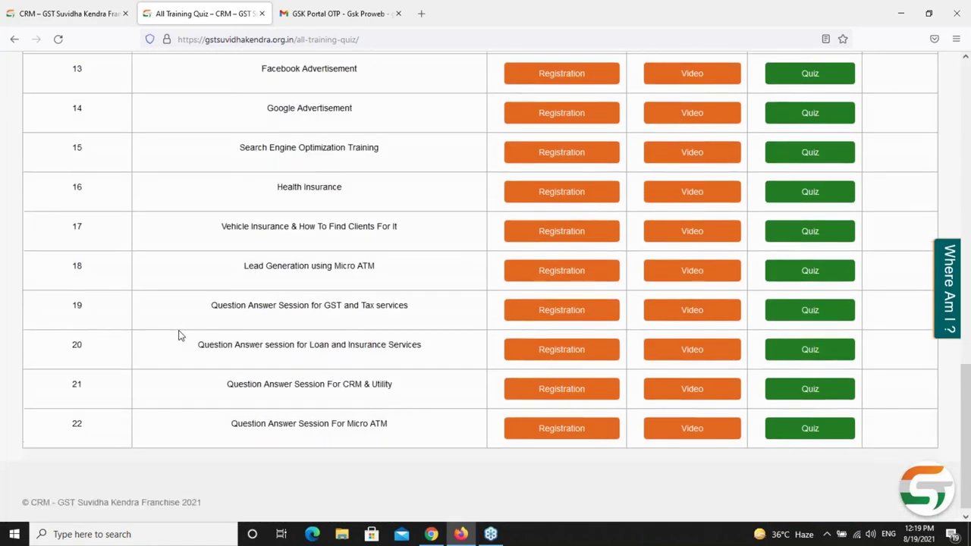
scroll(53, 208, up, 6)
scroll(360, 290, up, 3)
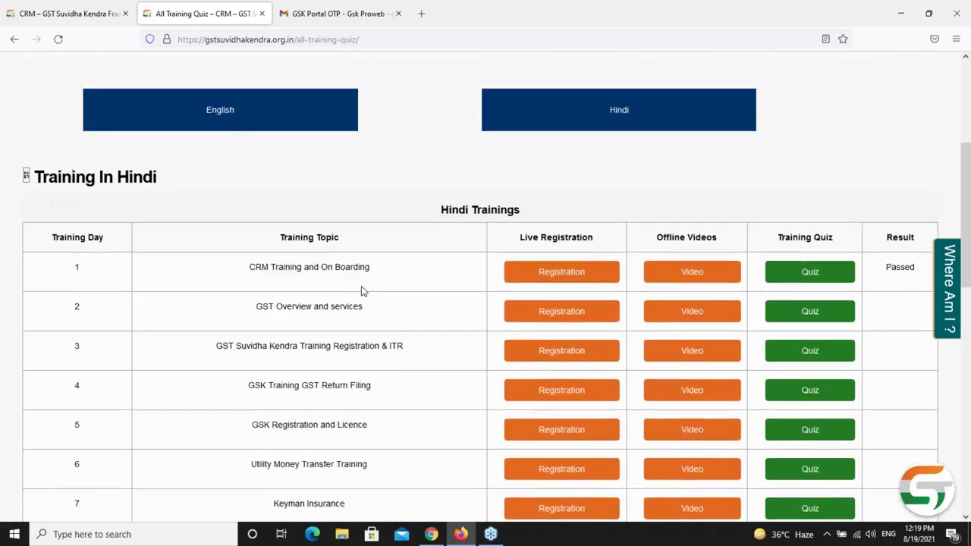
scroll(361, 290, down, 5)
scroll(362, 227, up, 7)
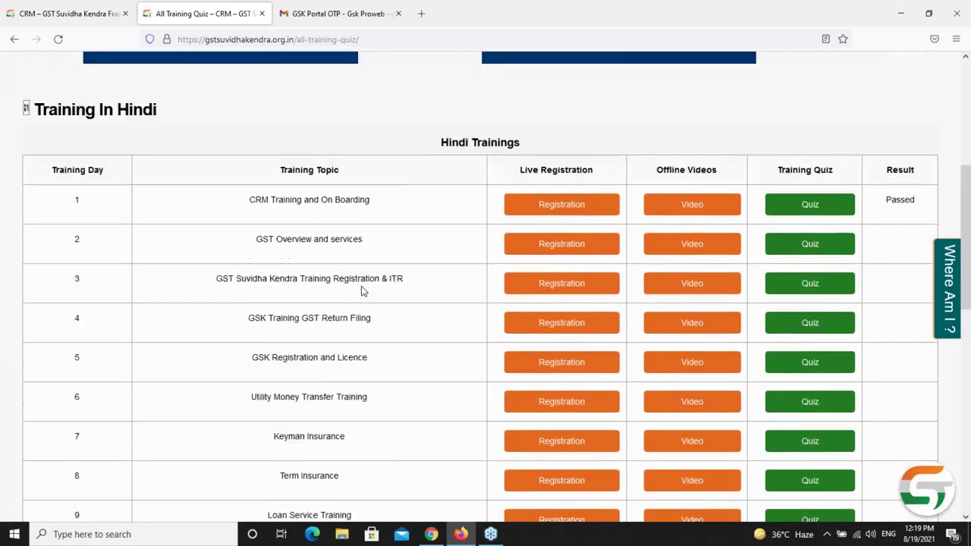
scroll(562, 341, down, 1)
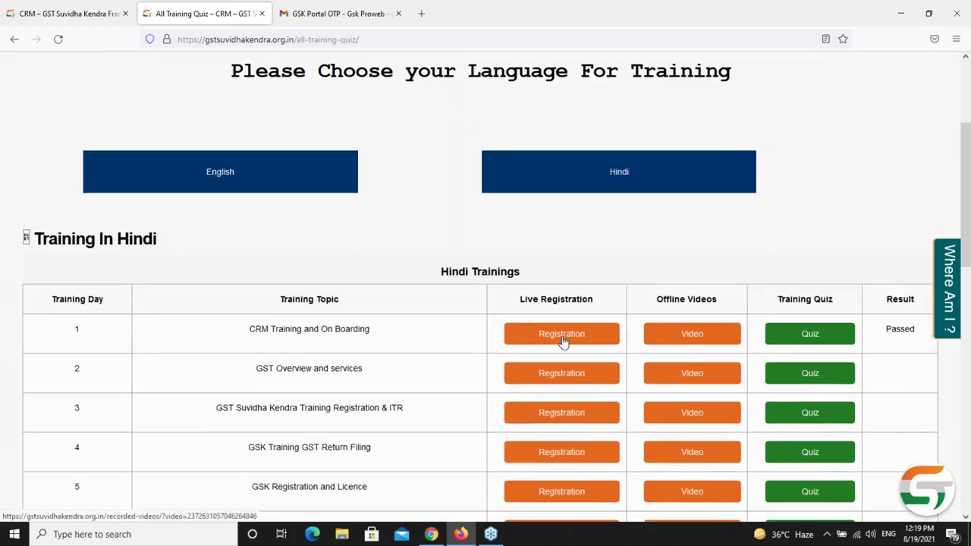
- Open the live registration page for the Day 1 CRM Training and On Boarding session in Hindi
click(560, 341)
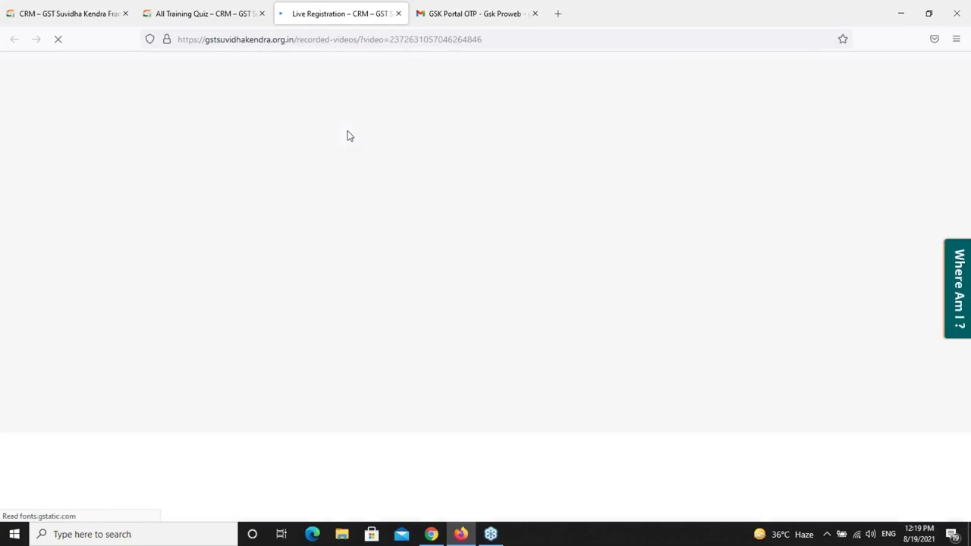
click(227, 13)
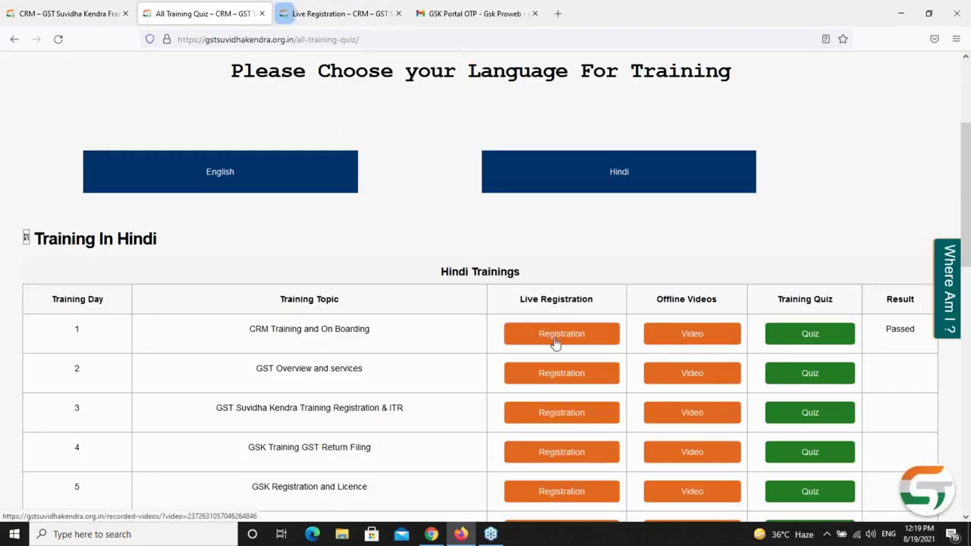
click(314, 13)
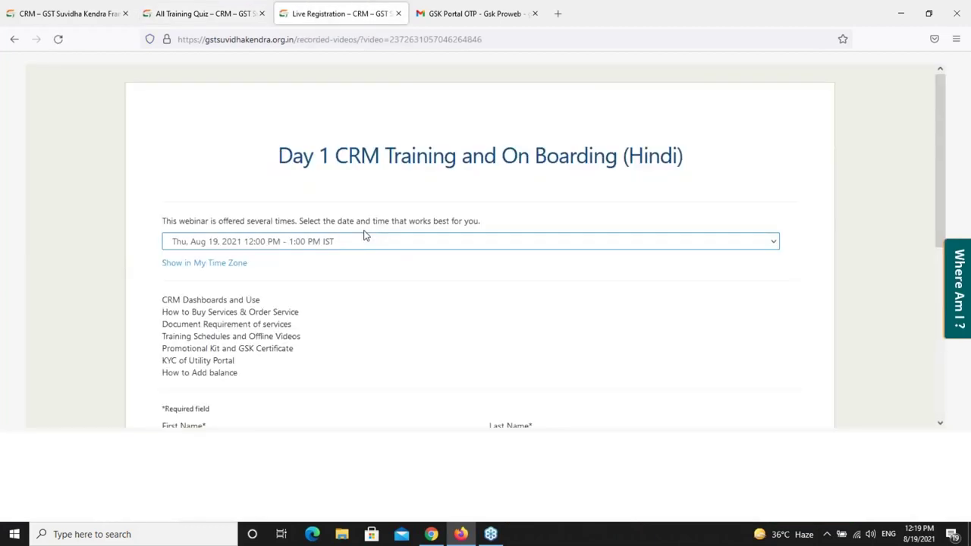
scroll(292, 310, down, 2)
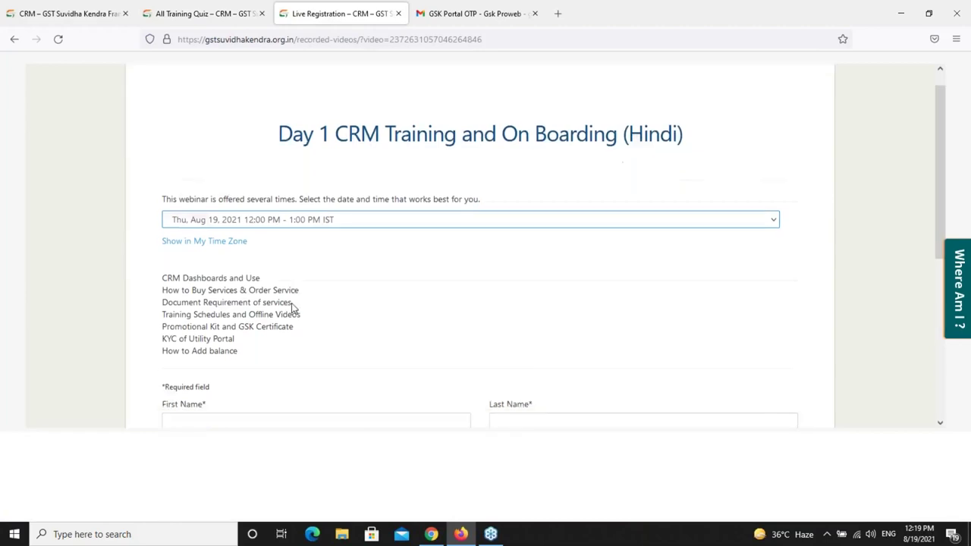
- Review the webinar's available dates and its required registration fields, and return to the Hindi trainings table
click(342, 182)
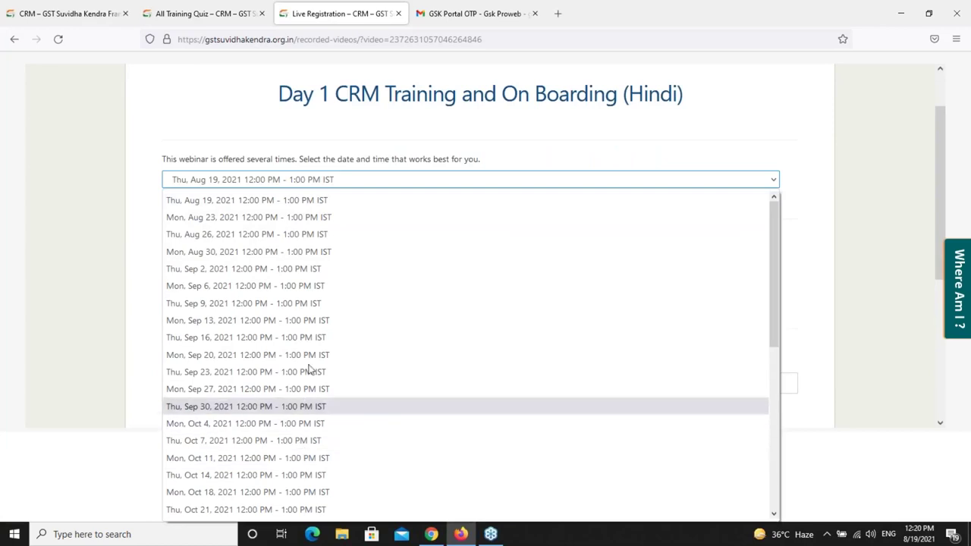
click(316, 180)
click(315, 180)
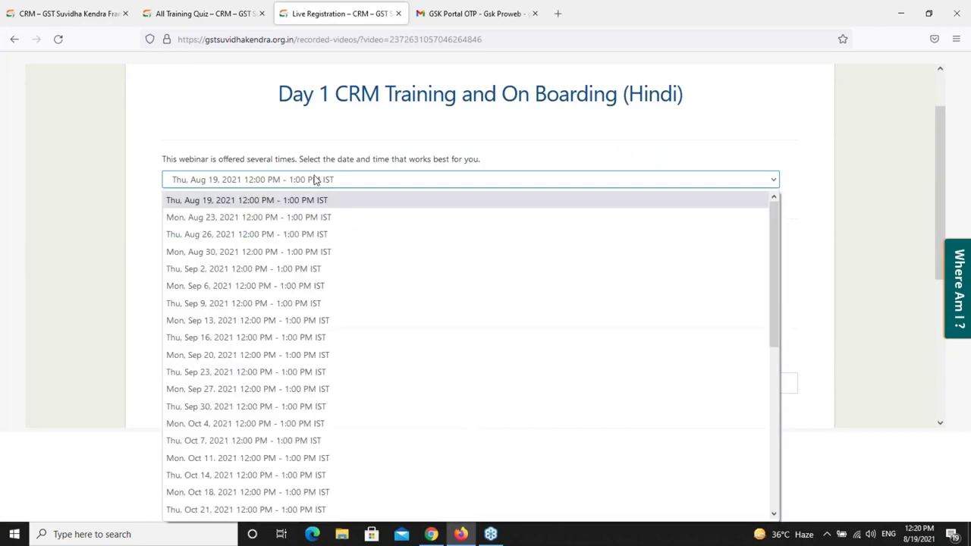
click(315, 180)
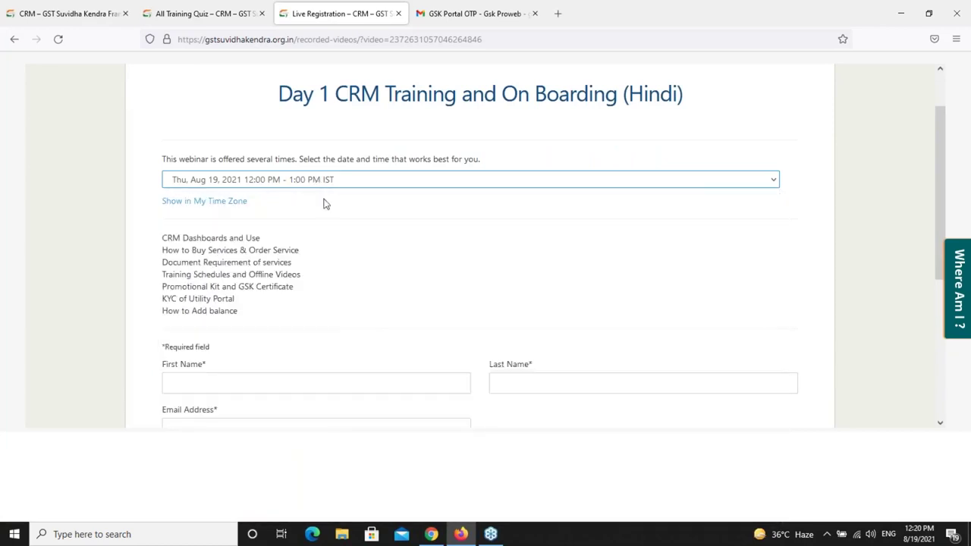
scroll(373, 329, down, 2)
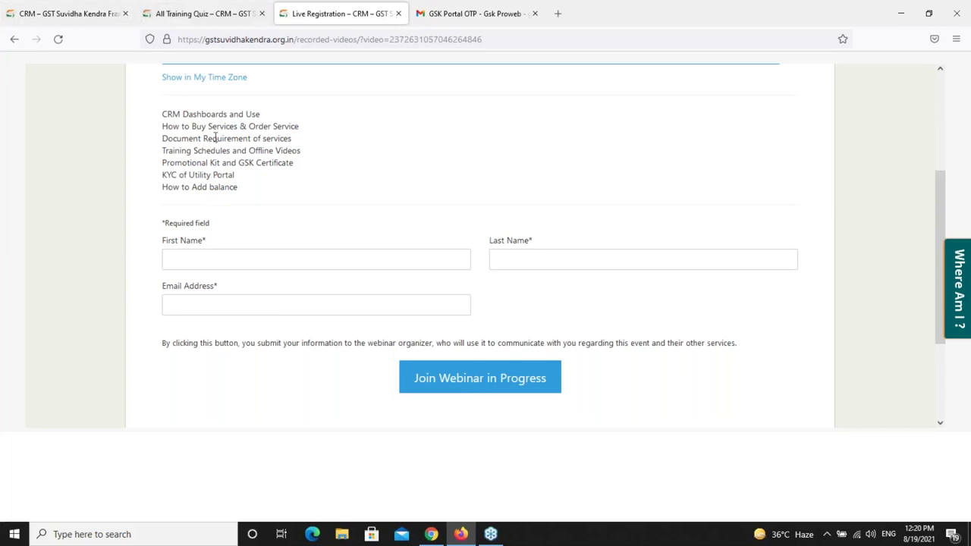
click(197, 19)
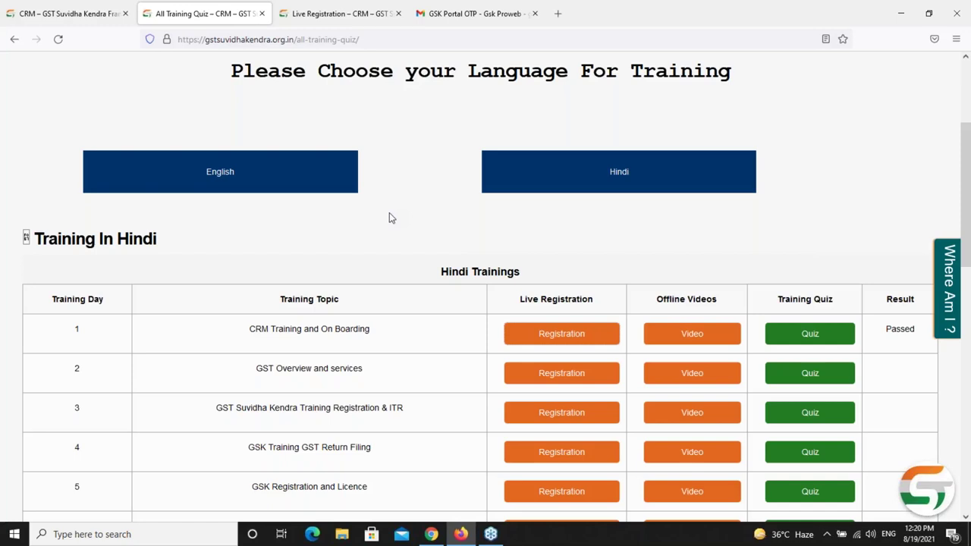
- Preview the offline video and the quiz page for Day 1 CRM Training and On Boarding, closing each one
click(687, 342)
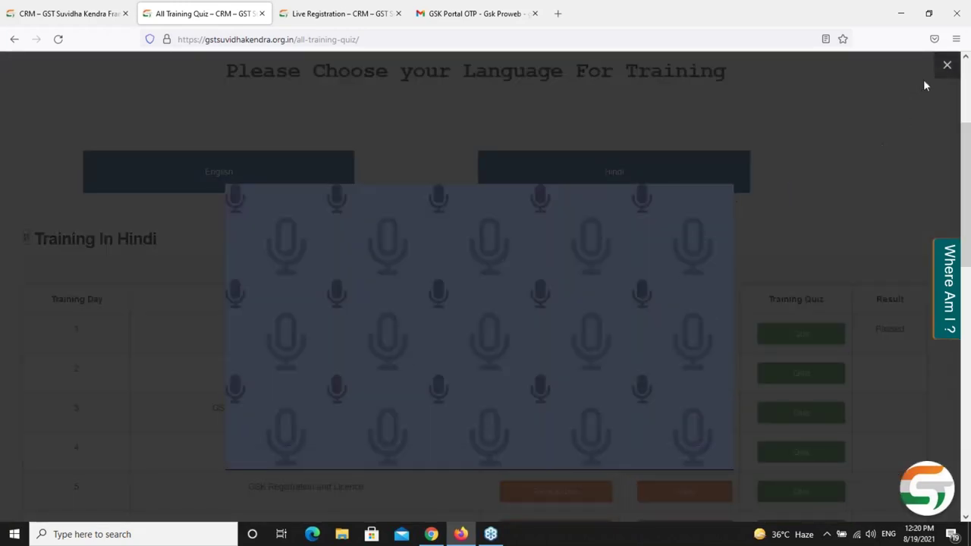
click(947, 66)
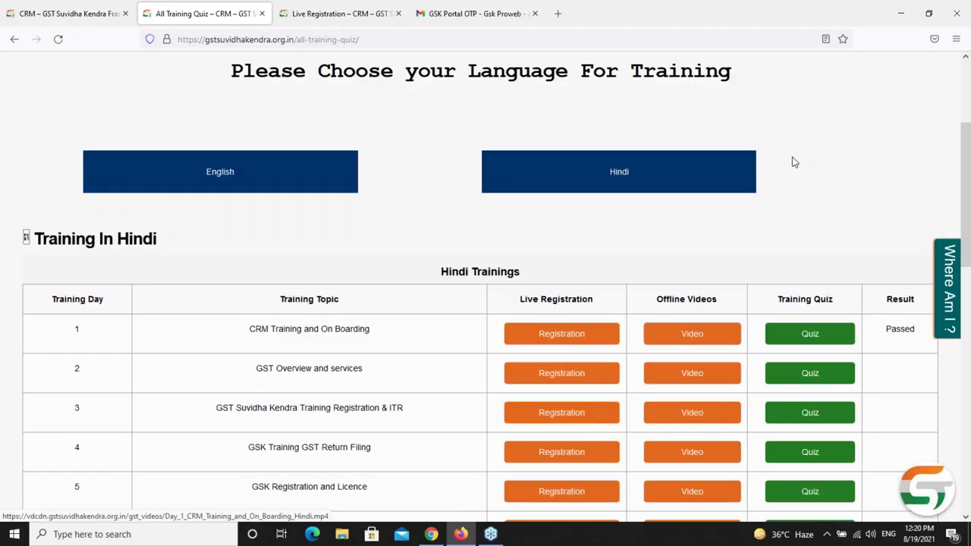
click(810, 335)
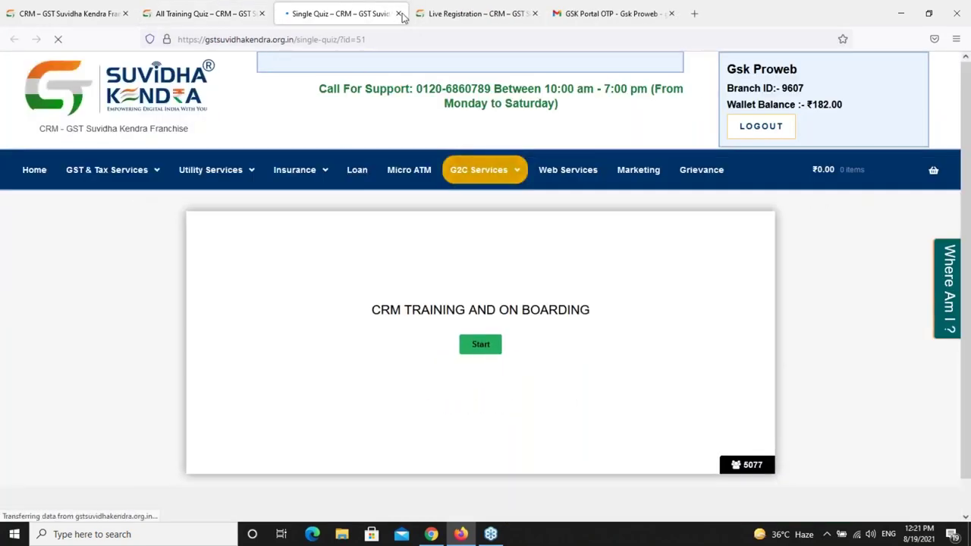
click(398, 14)
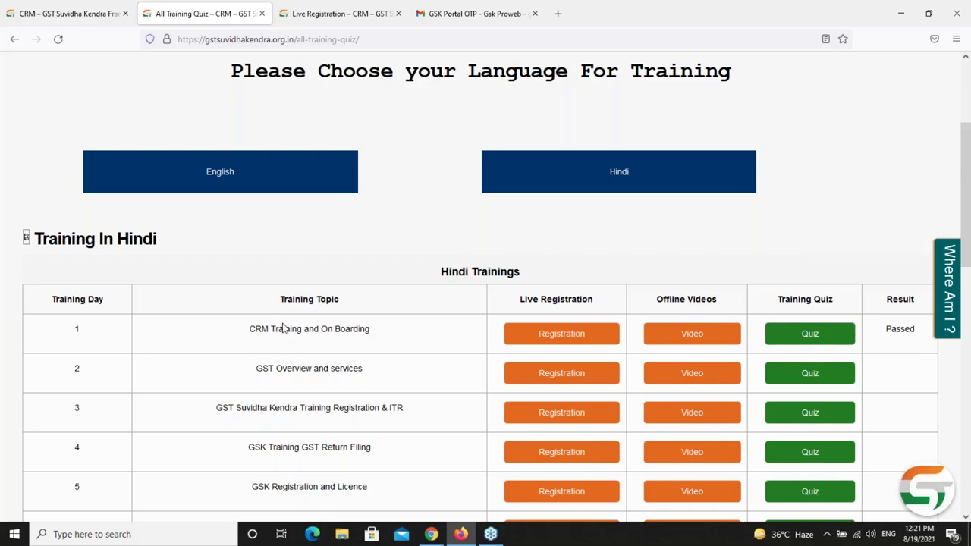
- Return to the CRM home page and look over the wallet balance line and the My account section
scroll(130, 206, up, 3)
click(27, 173)
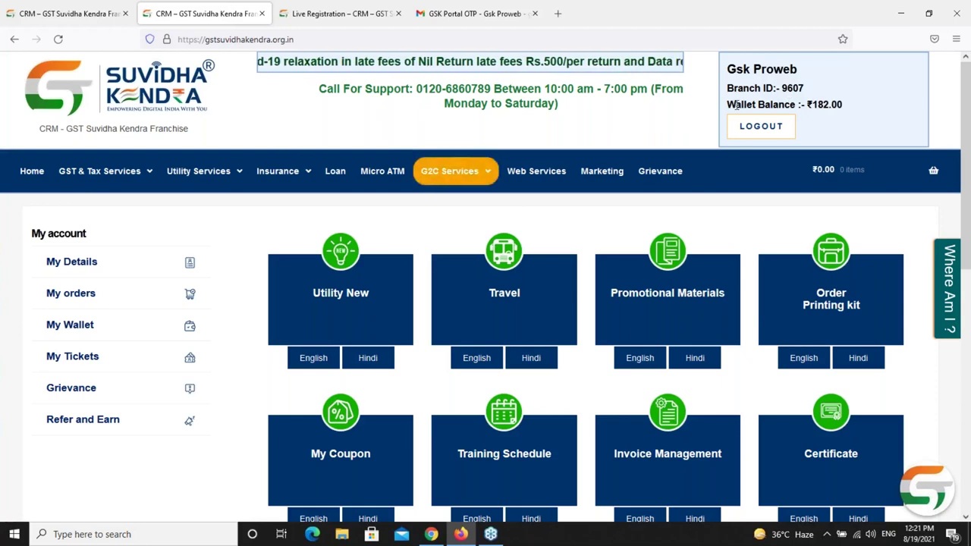
drag(728, 105, 847, 107)
click(852, 121)
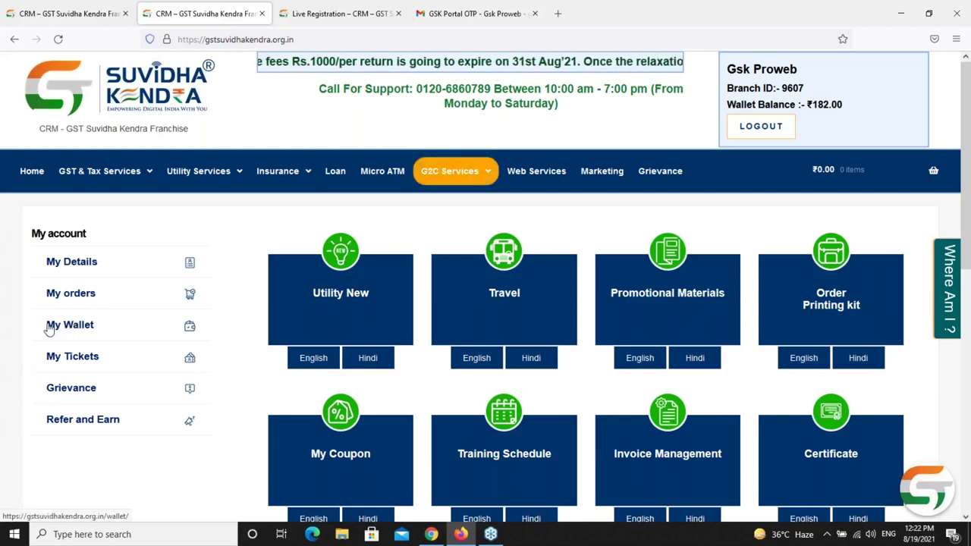
drag(31, 233, 104, 240)
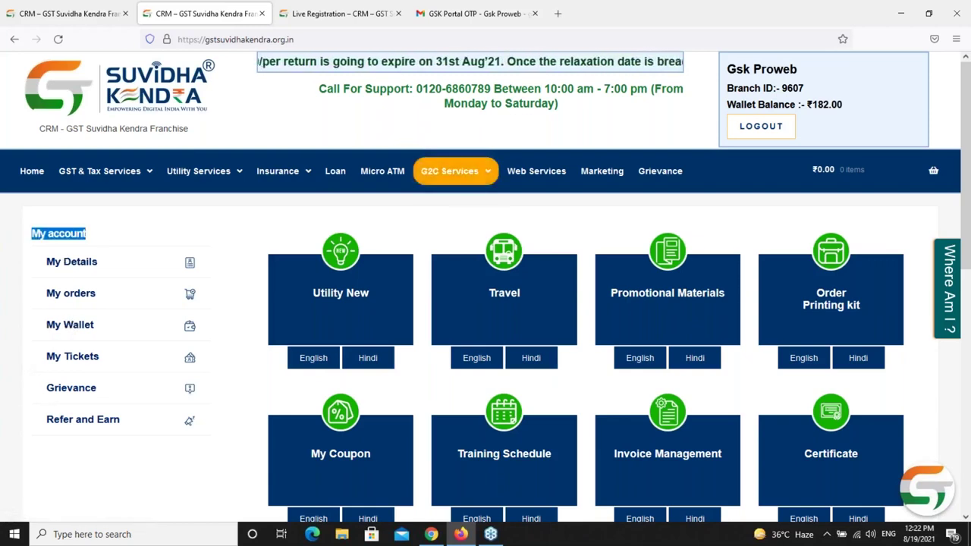
click(13, 264)
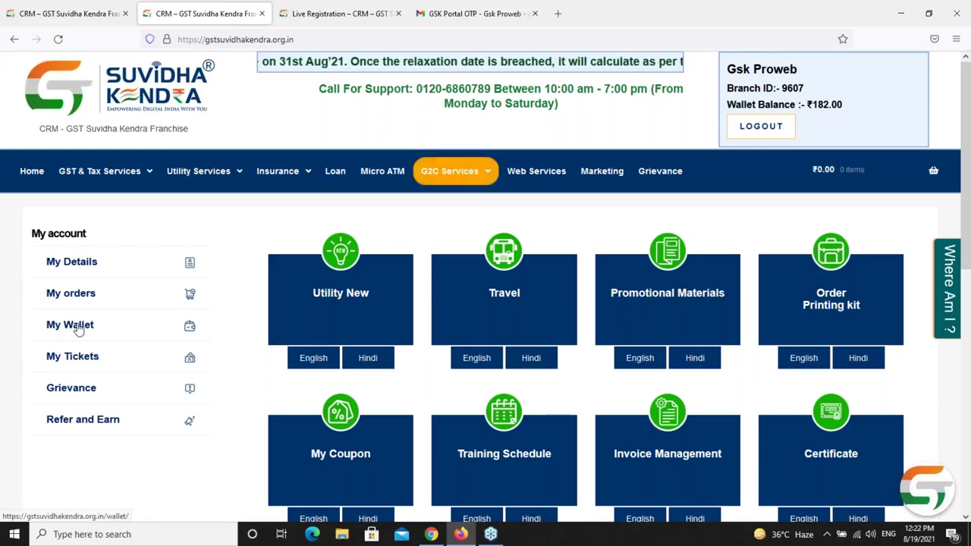
- Open My Wallet in a separate tab and review the bank account details for recharging the wallet
right_click(139, 326)
click(152, 336)
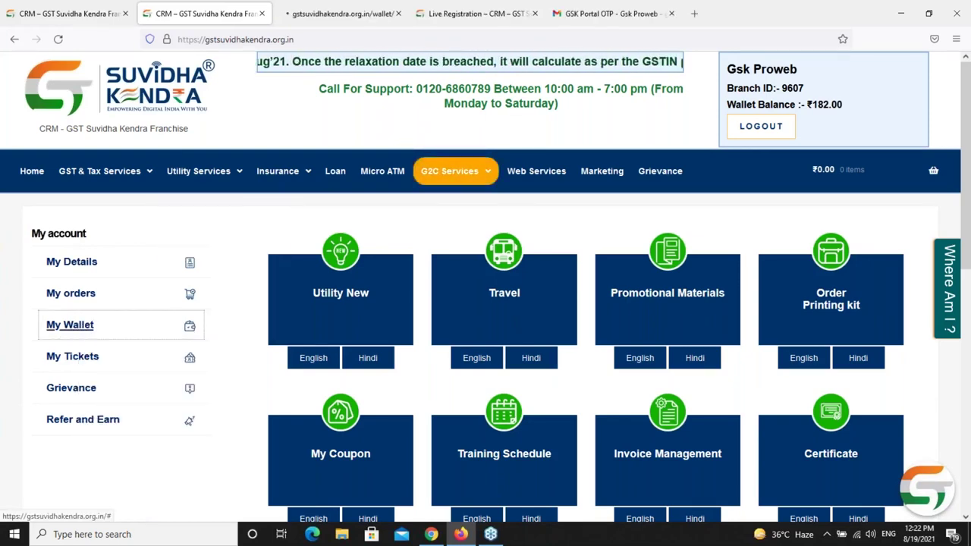
key(ctrl+Tab)
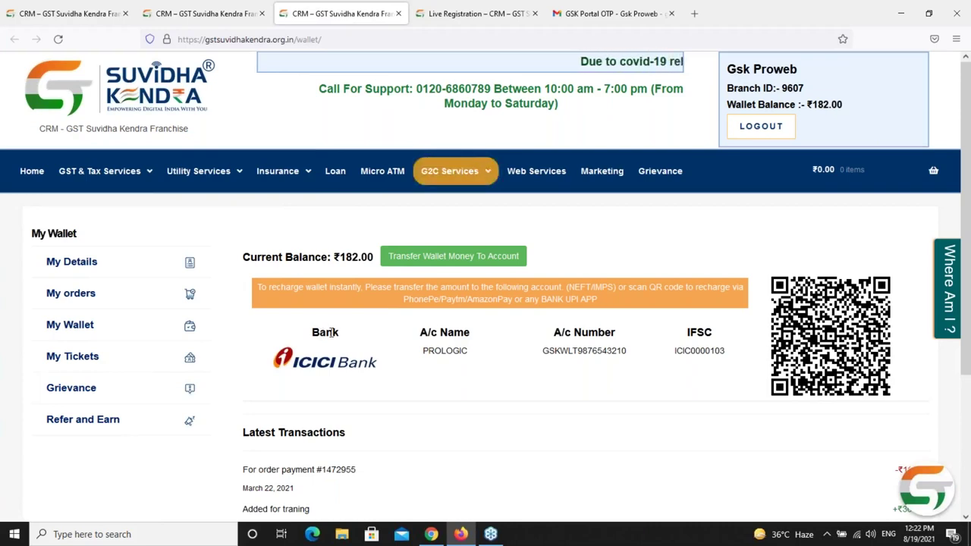
drag(313, 332, 645, 377)
click(586, 384)
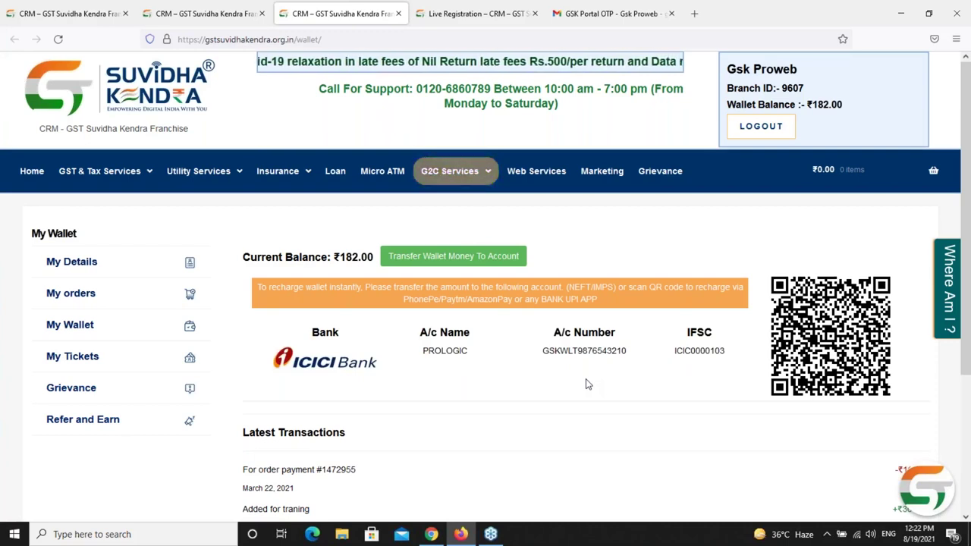
drag(318, 333, 338, 333)
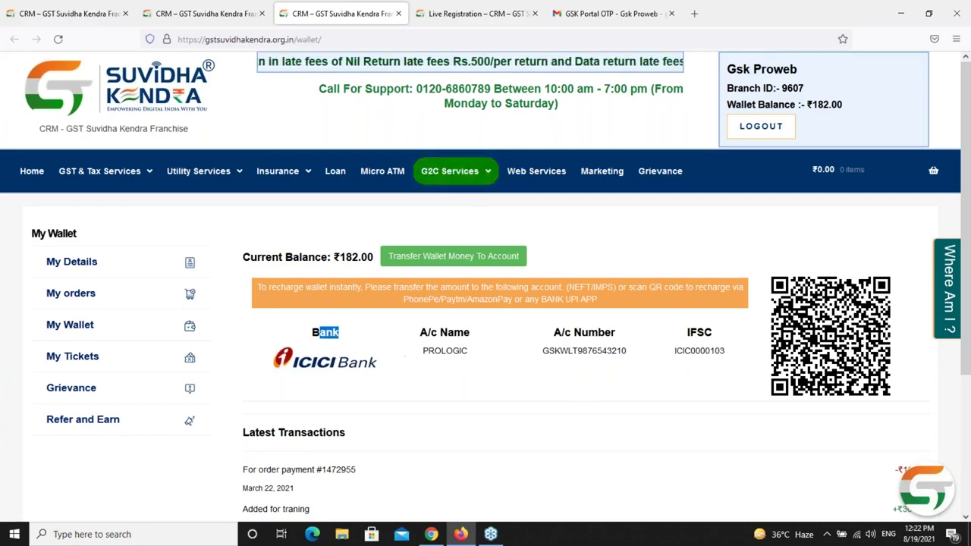
click(316, 334)
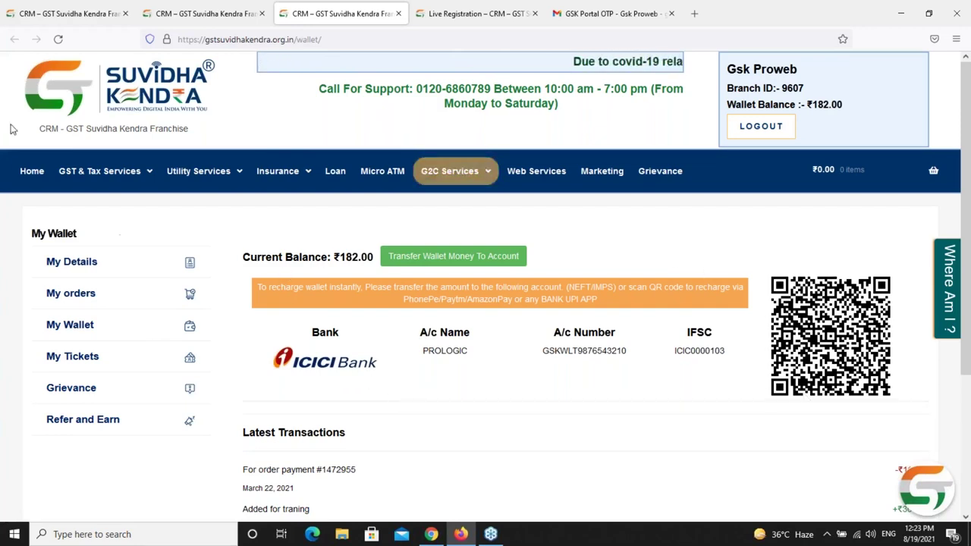
click(62, 43)
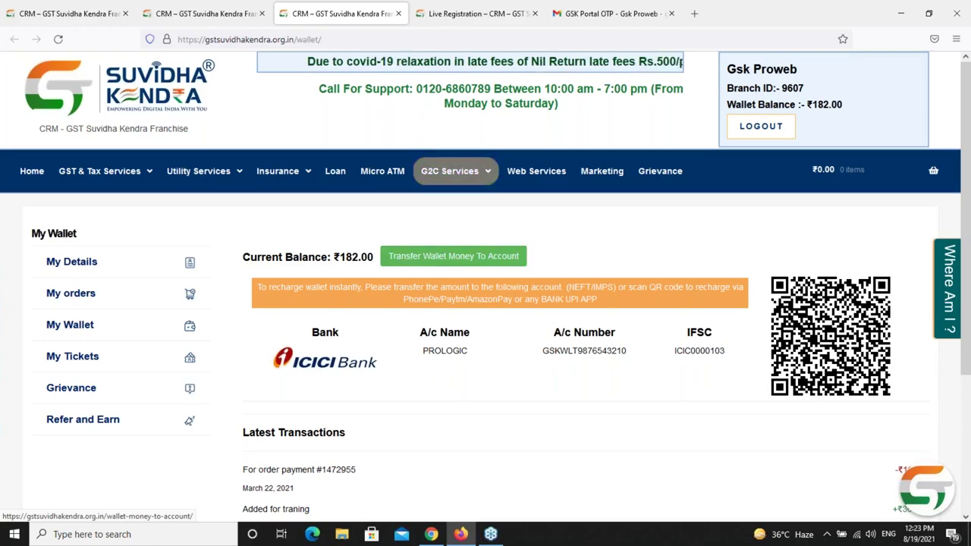
- Open the Transfer Wallet Money To Account page and allow the site to access the location
click(454, 255)
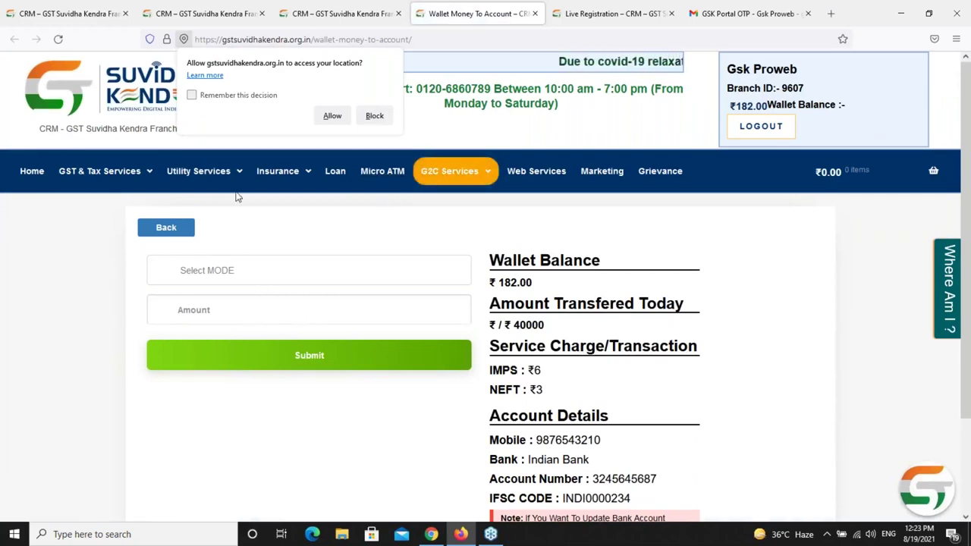
click(342, 13)
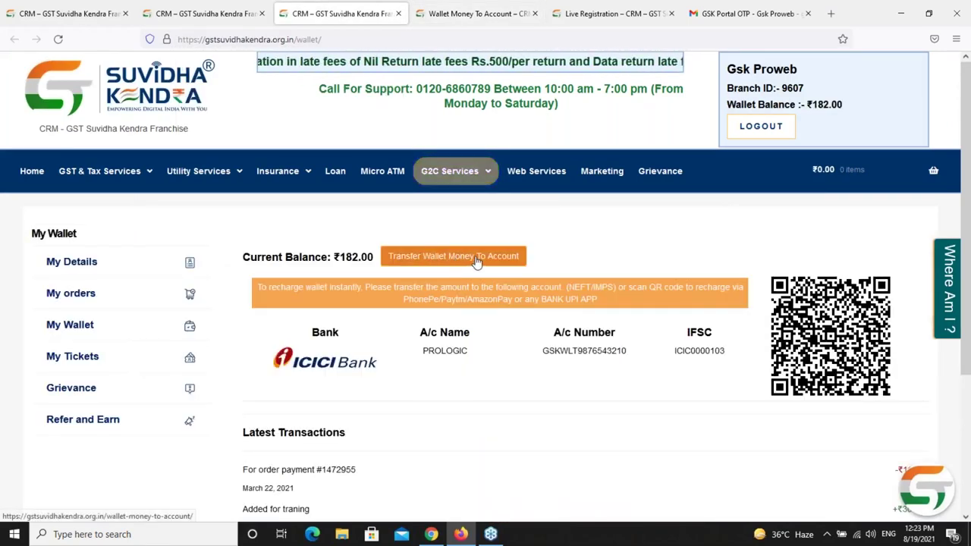
click(454, 15)
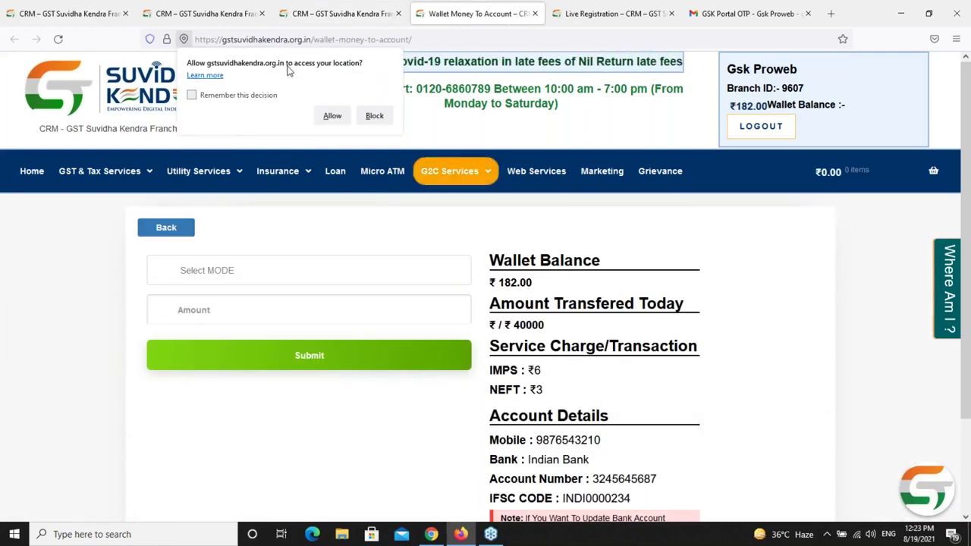
click(331, 116)
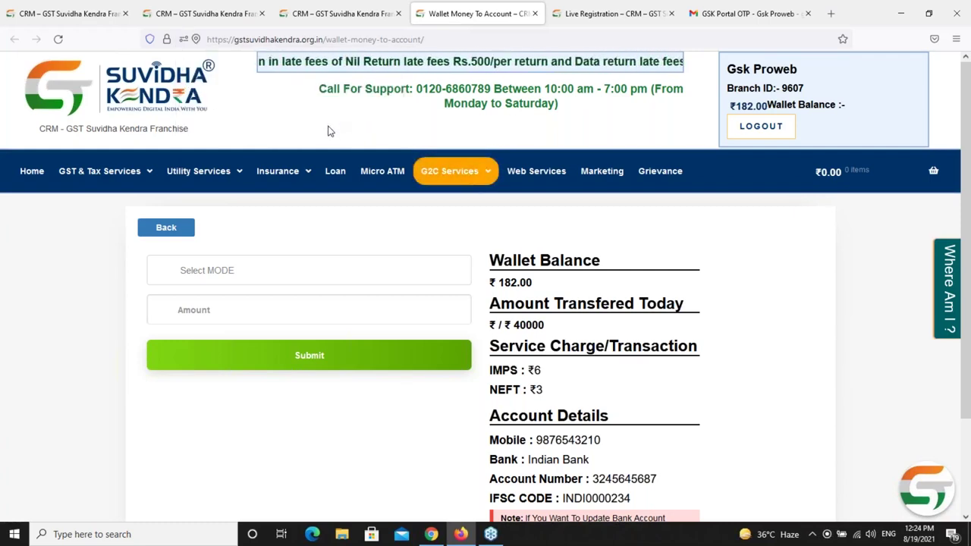
- Submit an IMPS transfer of 180 from the wallet and cancel it at the money transfer confirmation
scroll(310, 312, down, 1)
scroll(310, 312, down, 2)
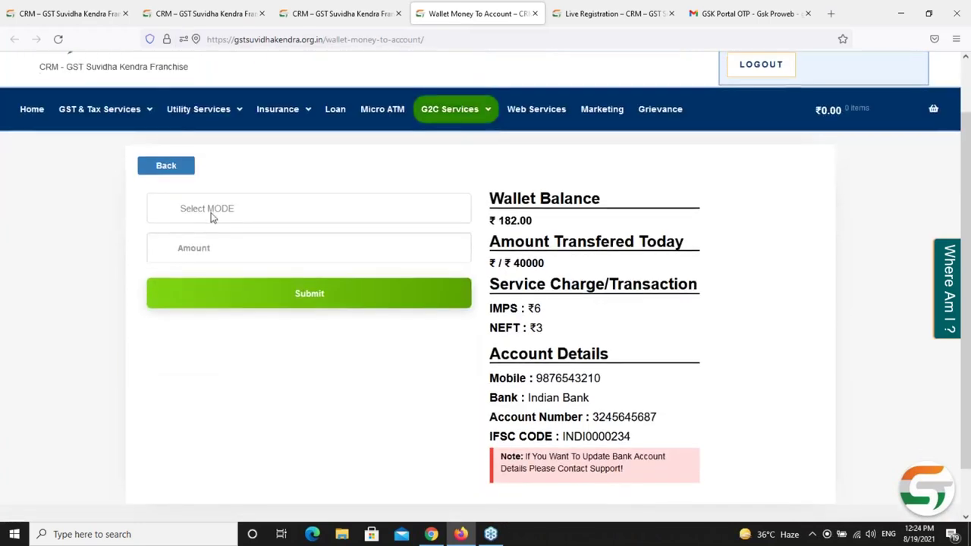
click(220, 209)
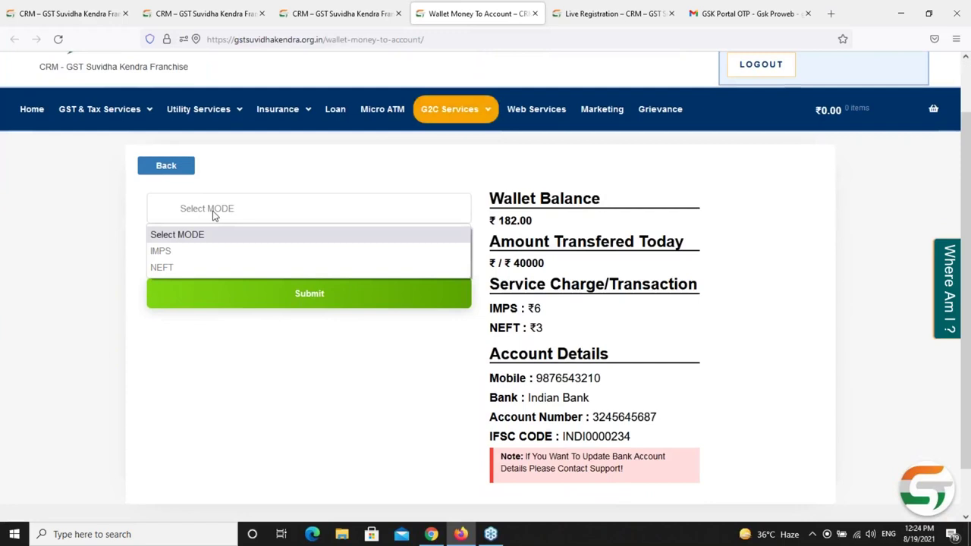
click(217, 254)
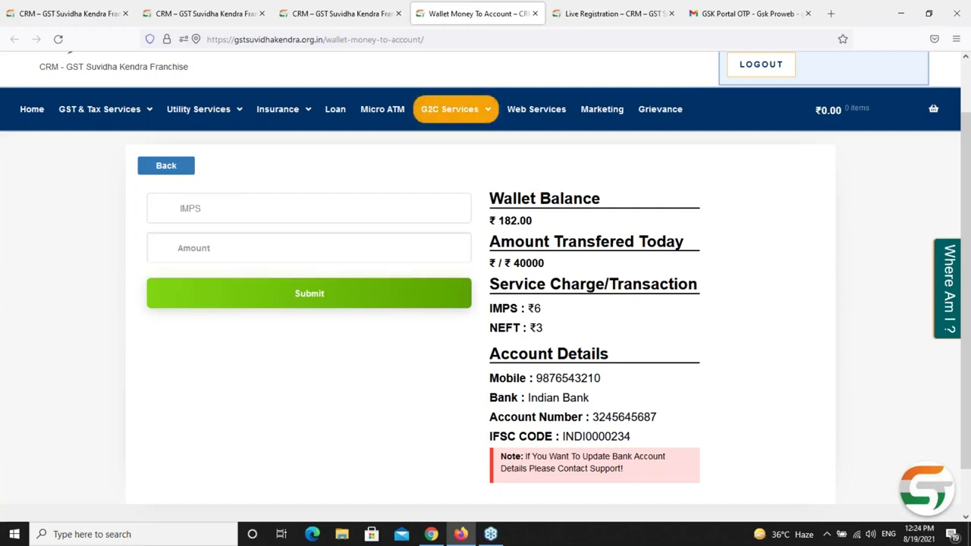
text(180)
click(300, 296)
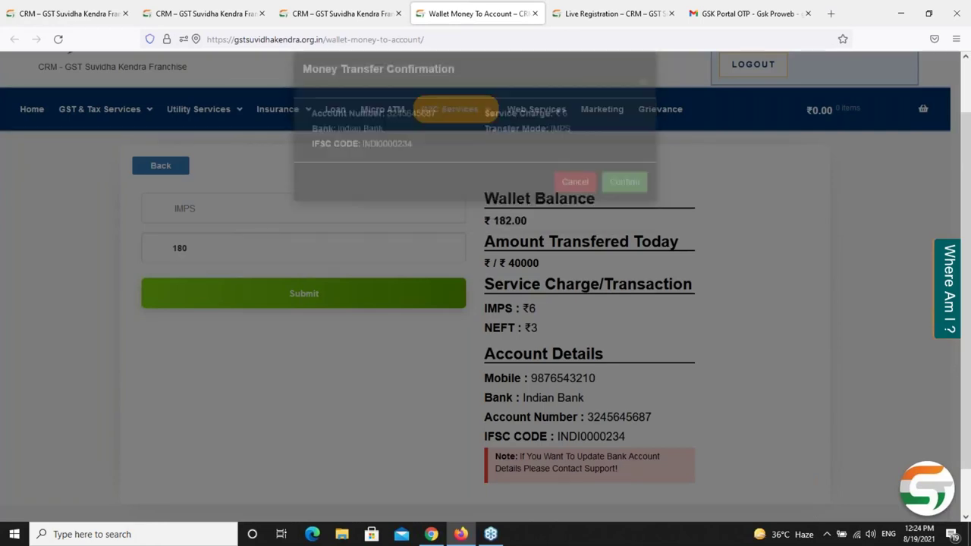
click(573, 201)
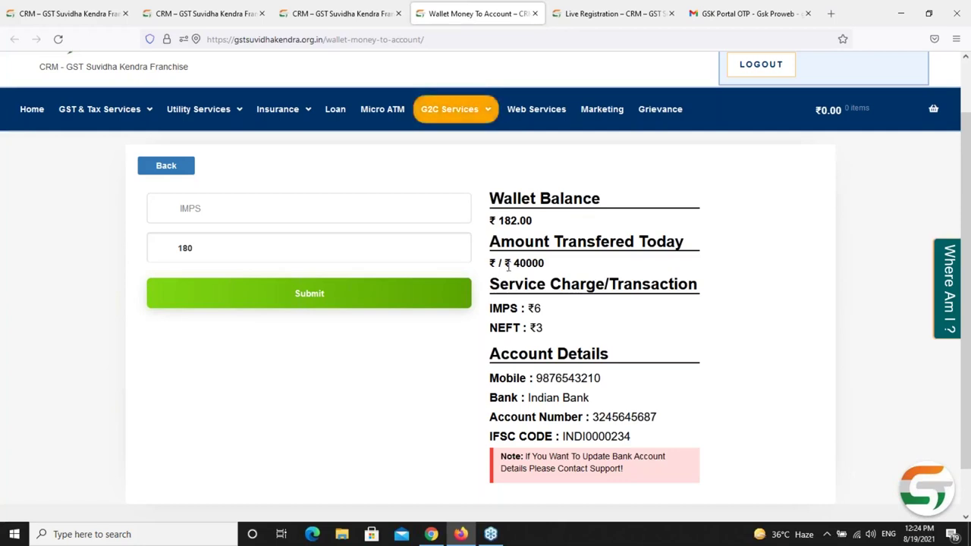
- Review the daily transfer limit, the IMPS and NEFT service charges and the account details on the transfer page
drag(513, 262, 557, 265)
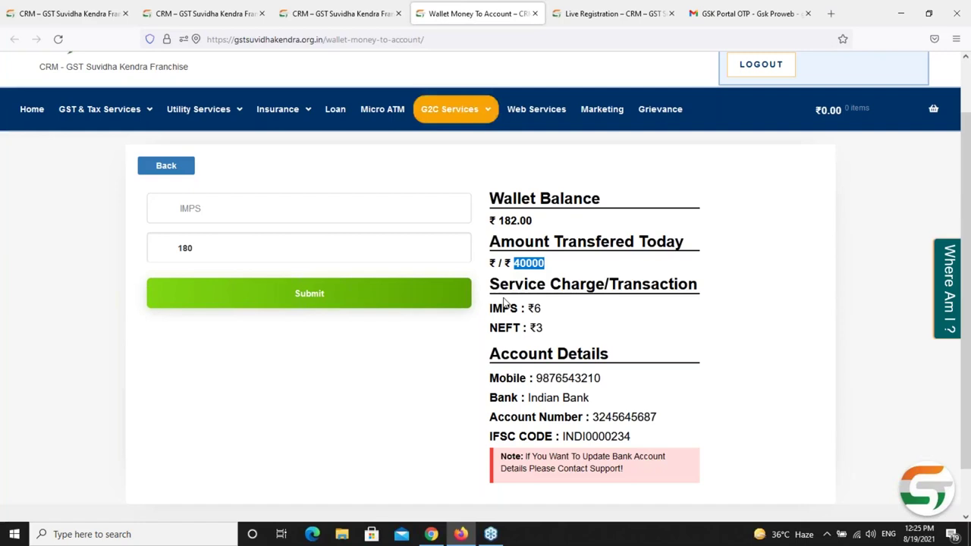
drag(491, 308, 540, 312)
click(570, 310)
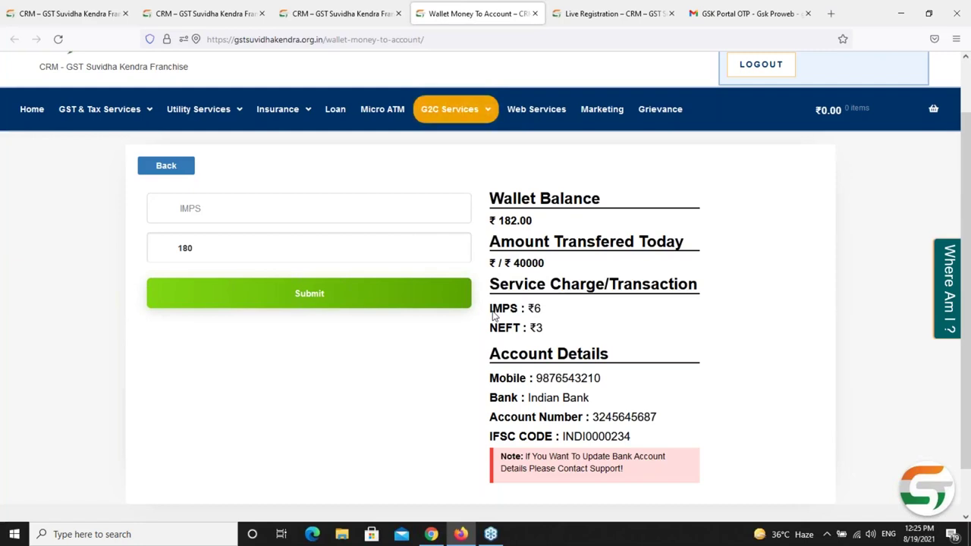
drag(491, 329, 538, 329)
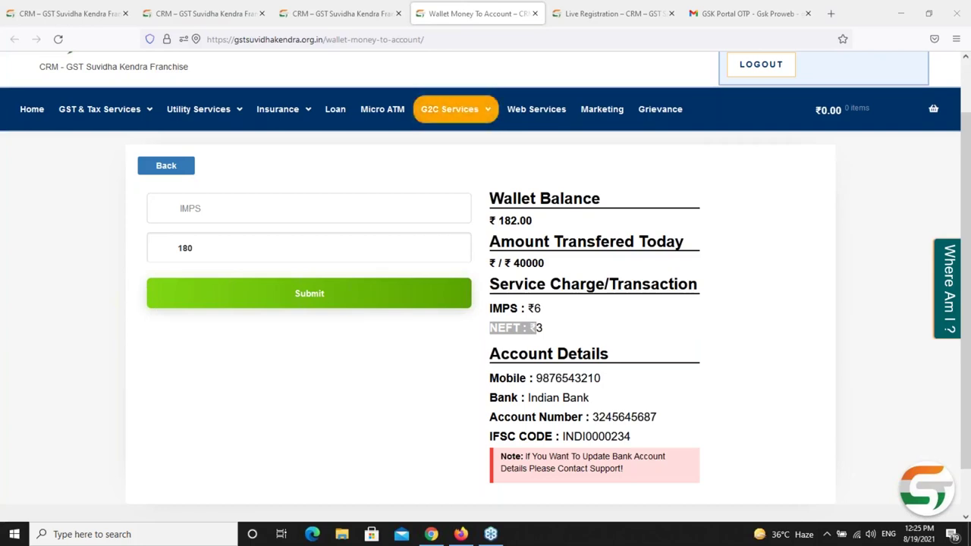
click(508, 395)
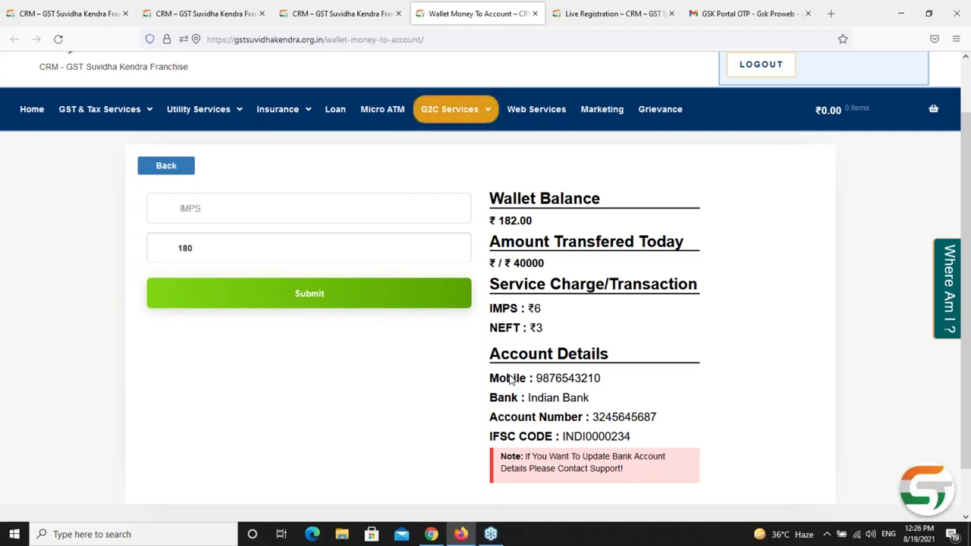
- Go back to the CRM home page and open the Service Activation form of Utility New
click(36, 114)
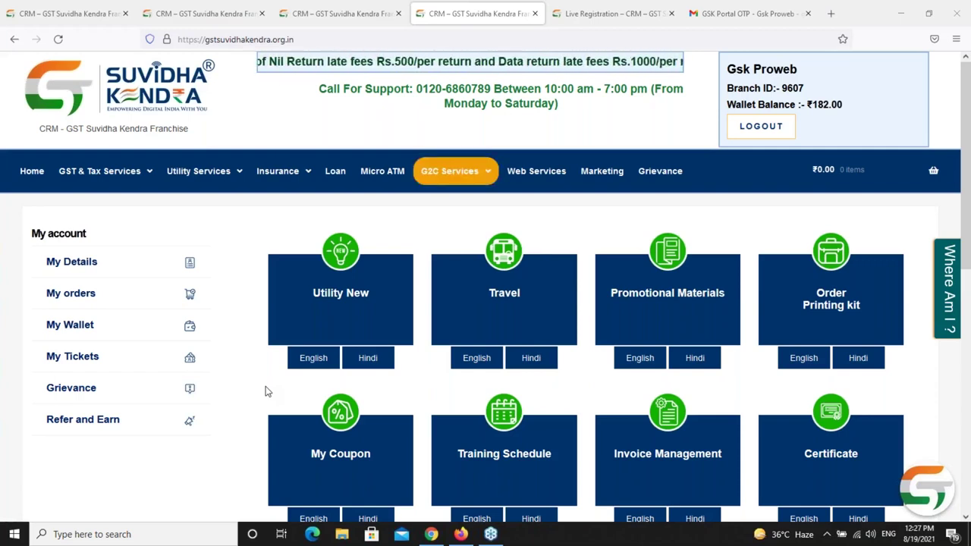
click(340, 298)
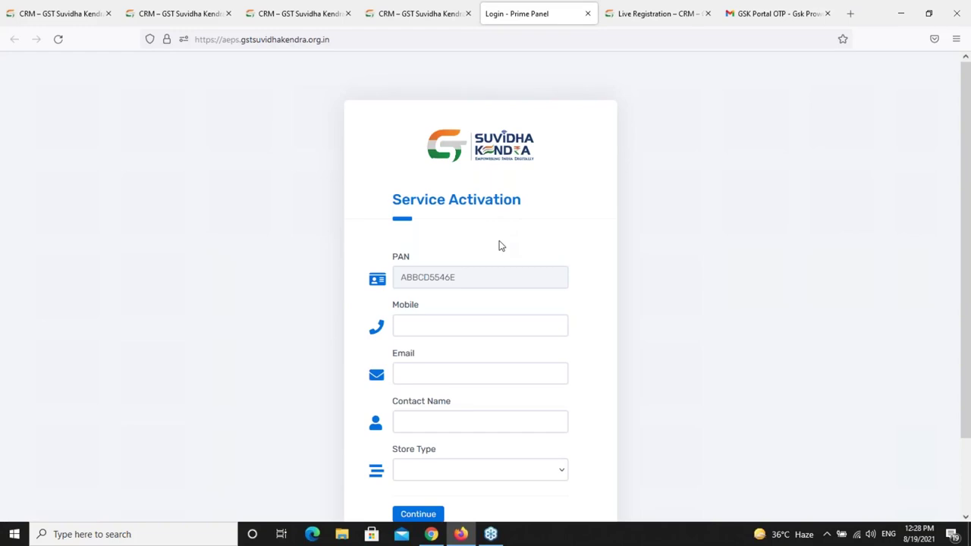
scroll(398, 302, down, 2)
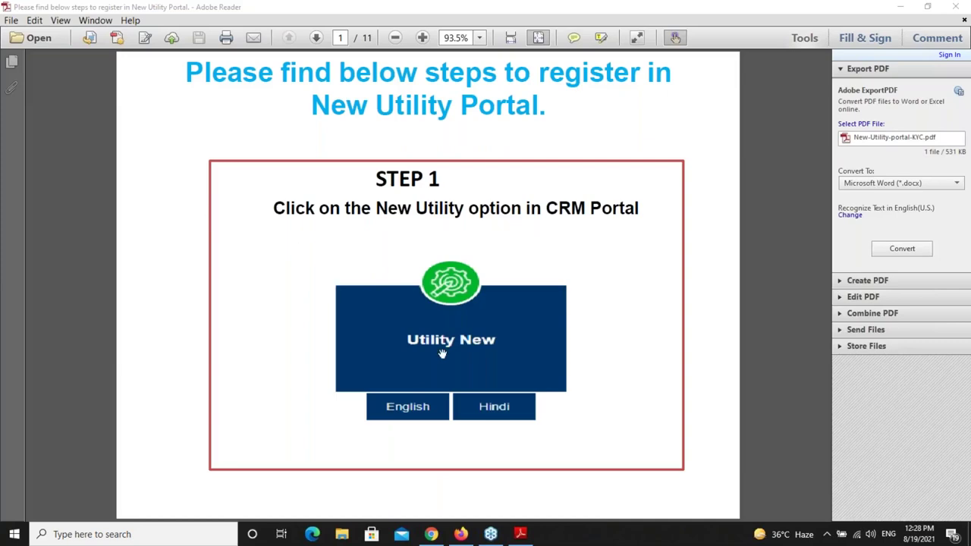
- Compare the Utility New tile and Service Activation form with the New Utility Portal registration PDF, reading it through Step 2 in Adobe Reader
click(461, 534)
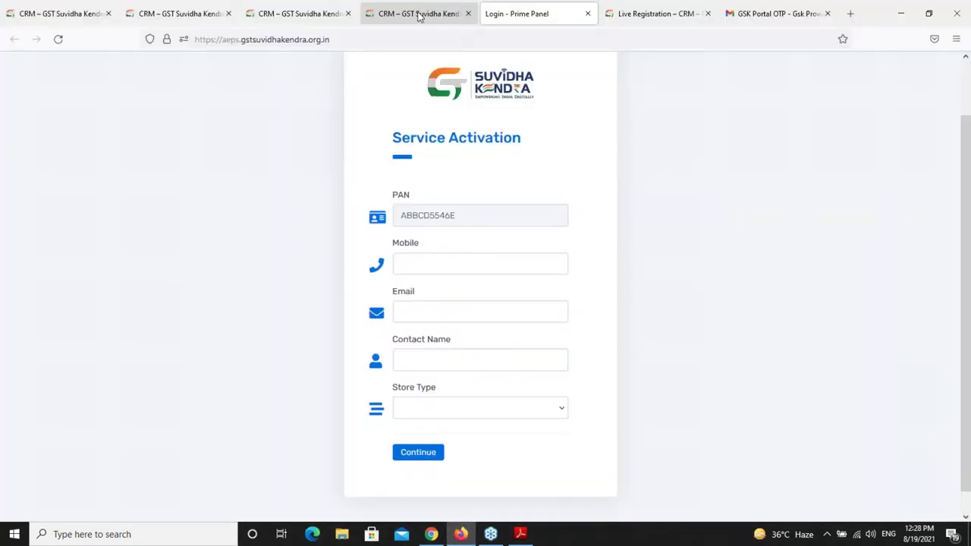
click(420, 14)
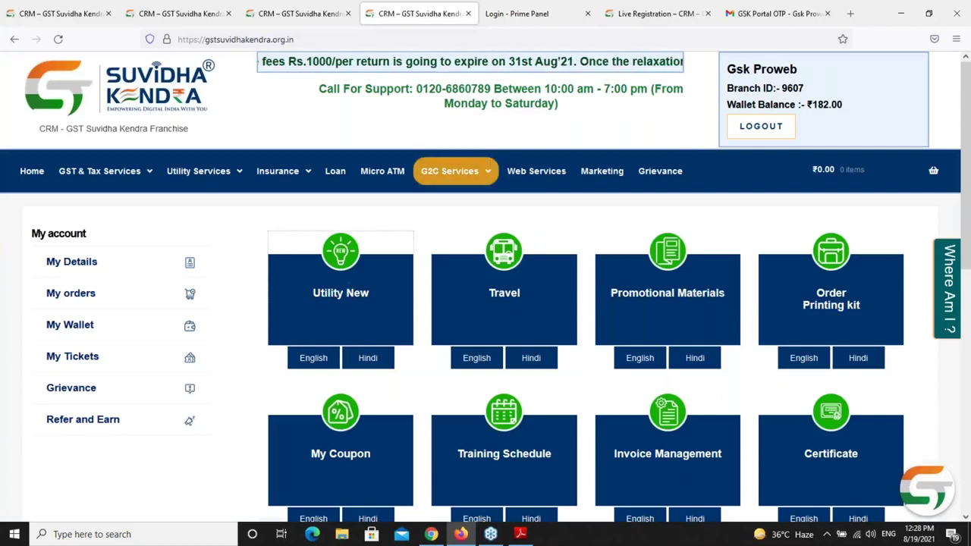
click(519, 13)
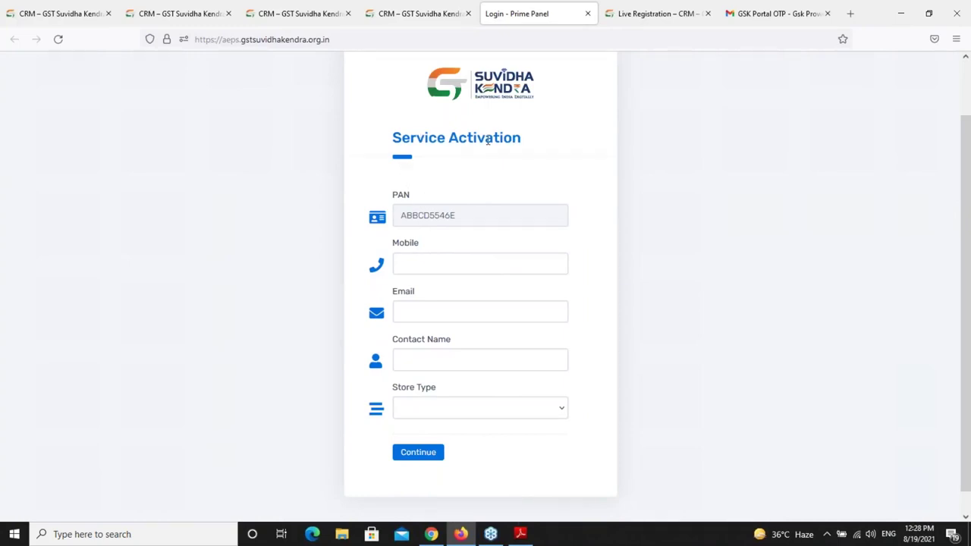
click(520, 534)
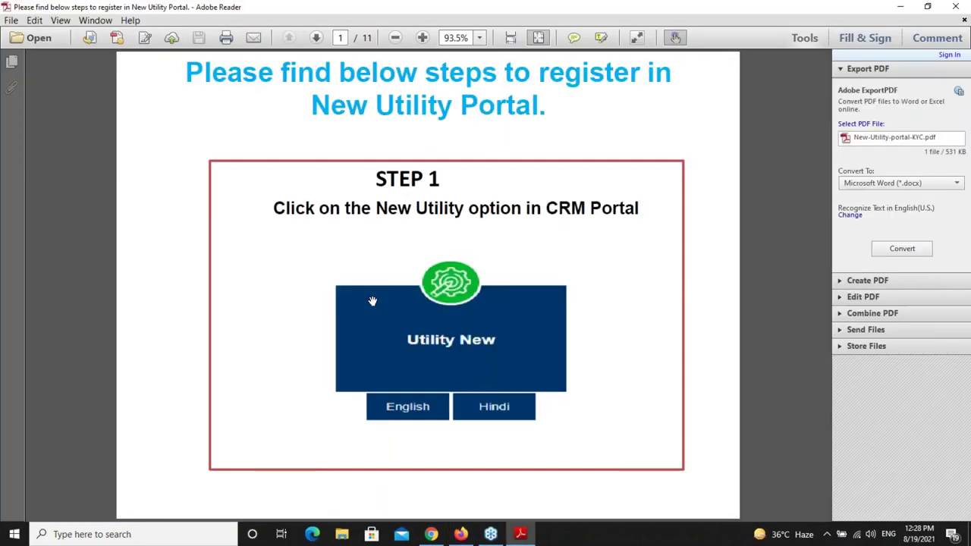
scroll(332, 312, down, 3)
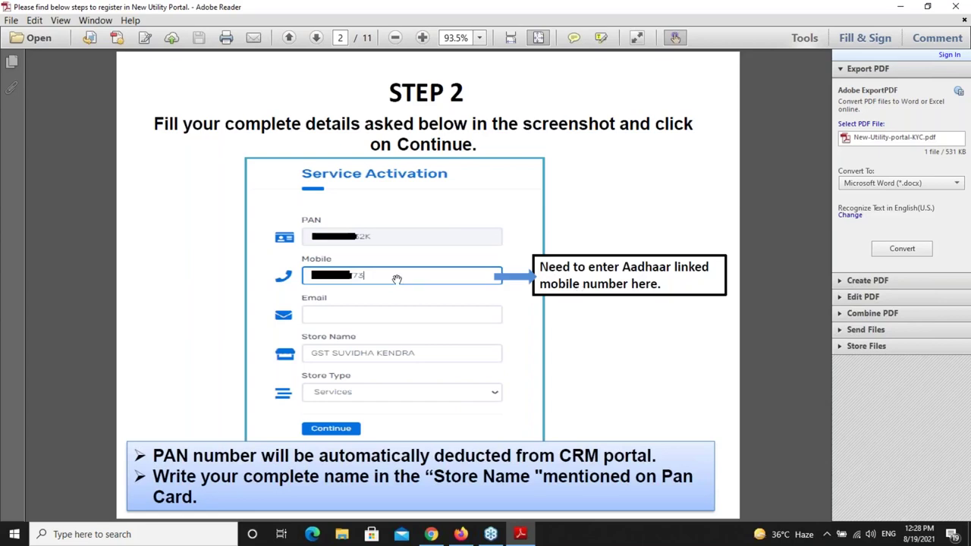
- Compare the Mobile, Email, Contact Name and Store Type fields of the Service Activation form with Step 2 of the registration PDF
click(460, 534)
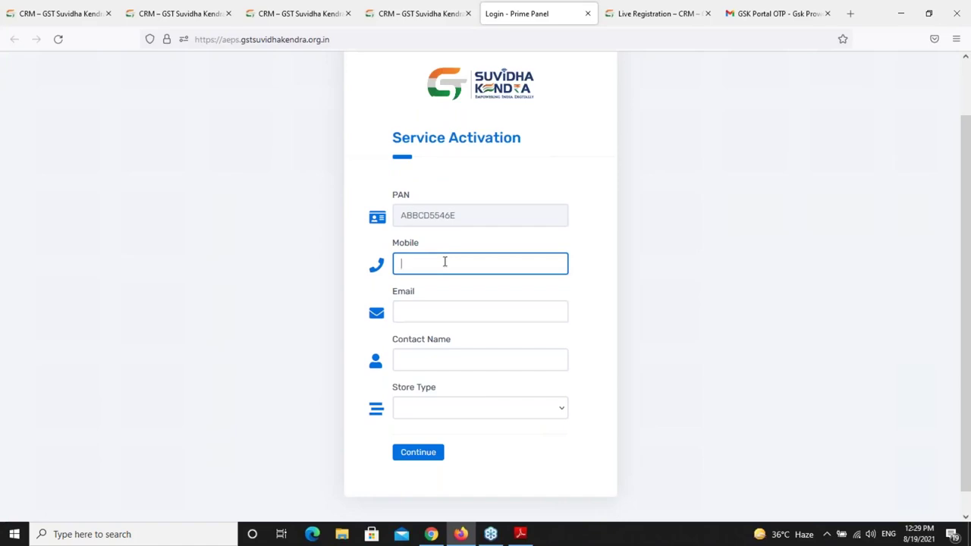
click(515, 538)
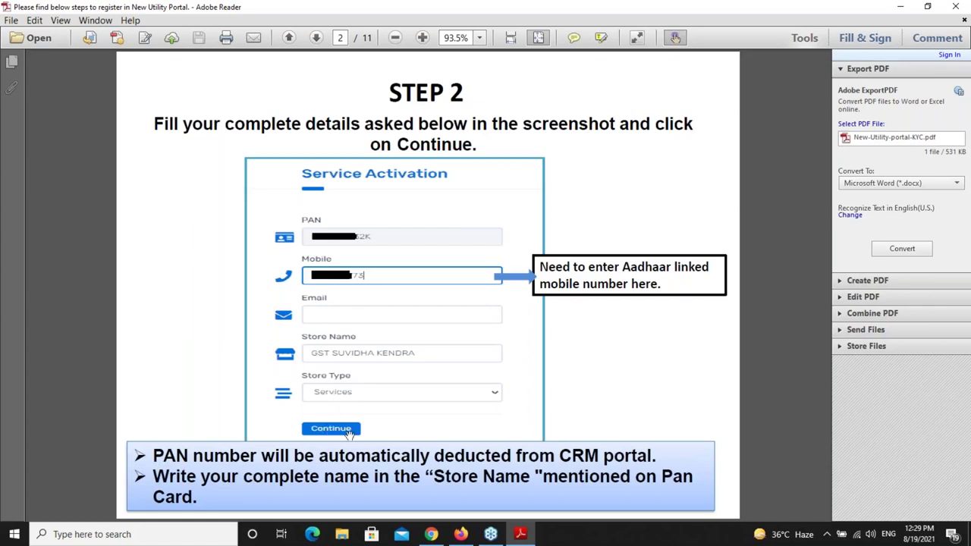
mouse_move(461, 535)
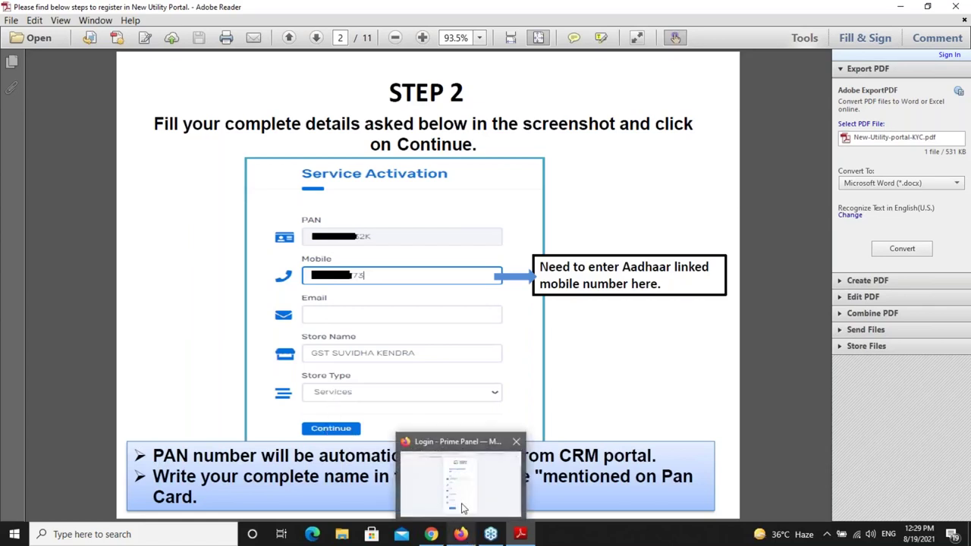
click(464, 507)
click(421, 310)
click(441, 355)
click(448, 408)
click(366, 446)
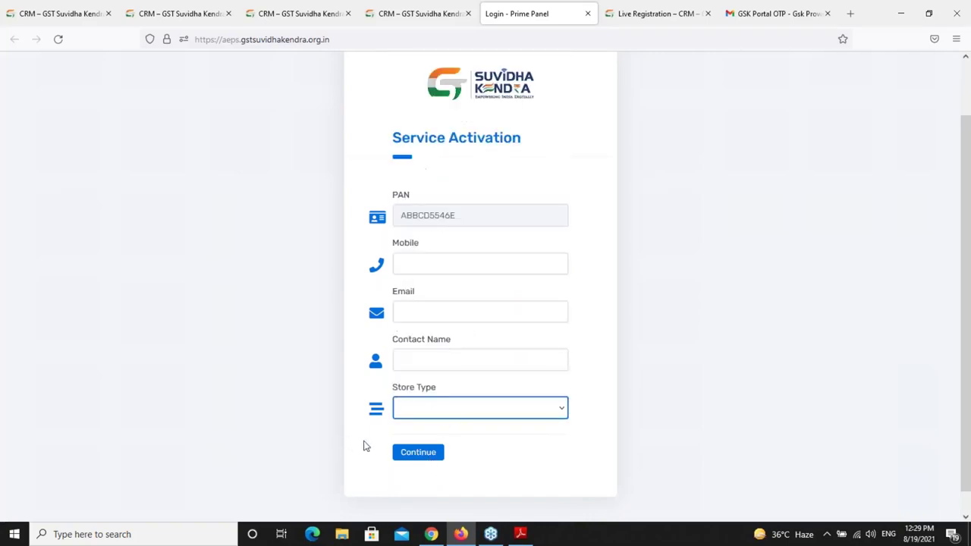
- Read Steps 3 to 8 of the registration PDF in Adobe Reader, including the instructions for downloading the masked E-Aadhaar
click(516, 536)
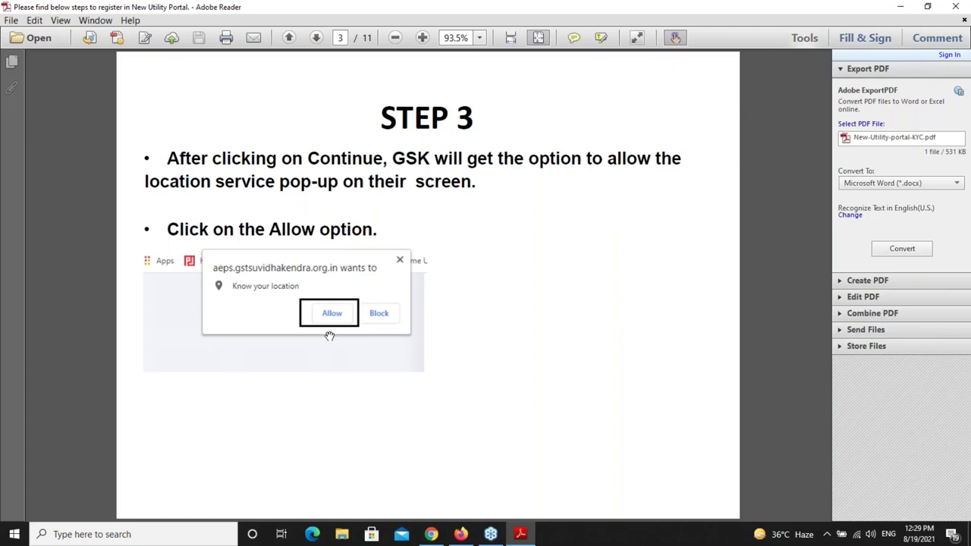
scroll(329, 336, down, 3)
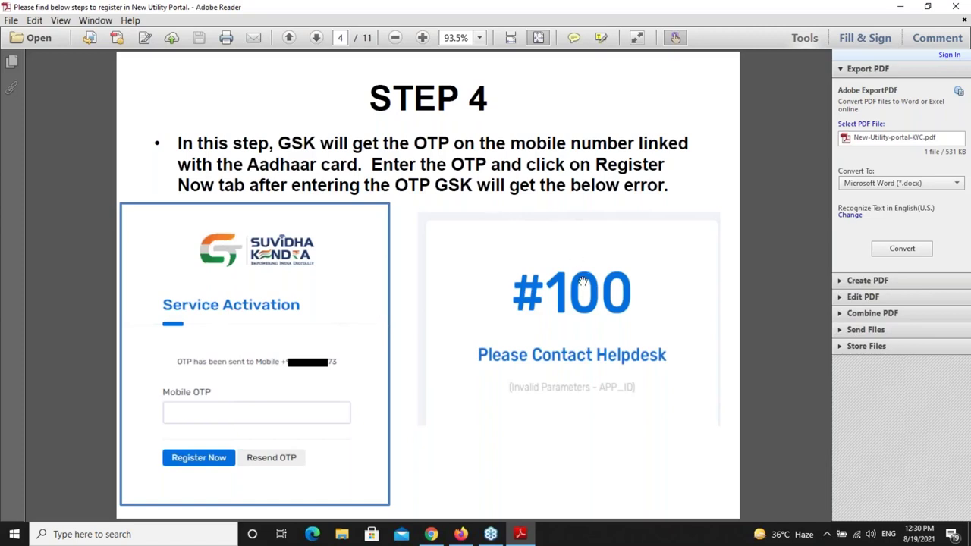
scroll(553, 309, down, 1)
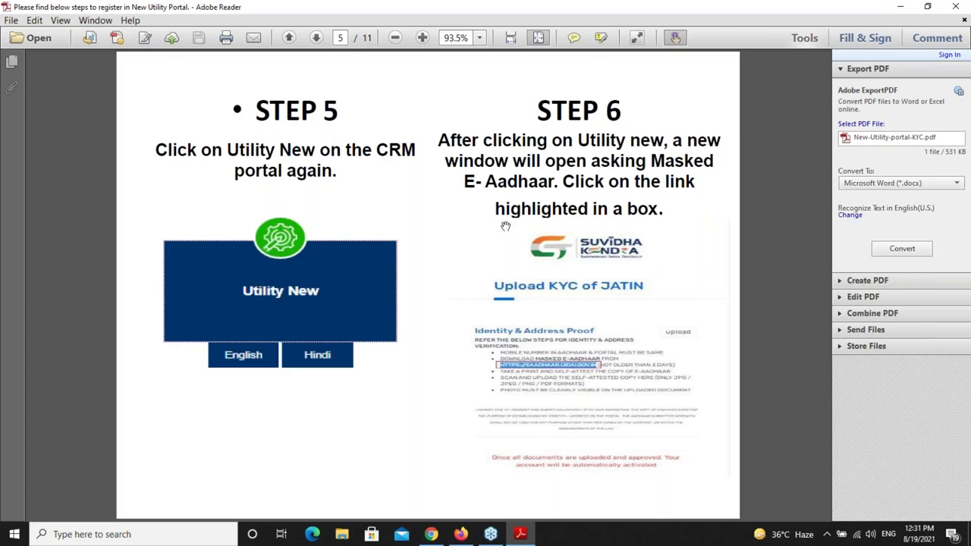
scroll(456, 245, down, 1)
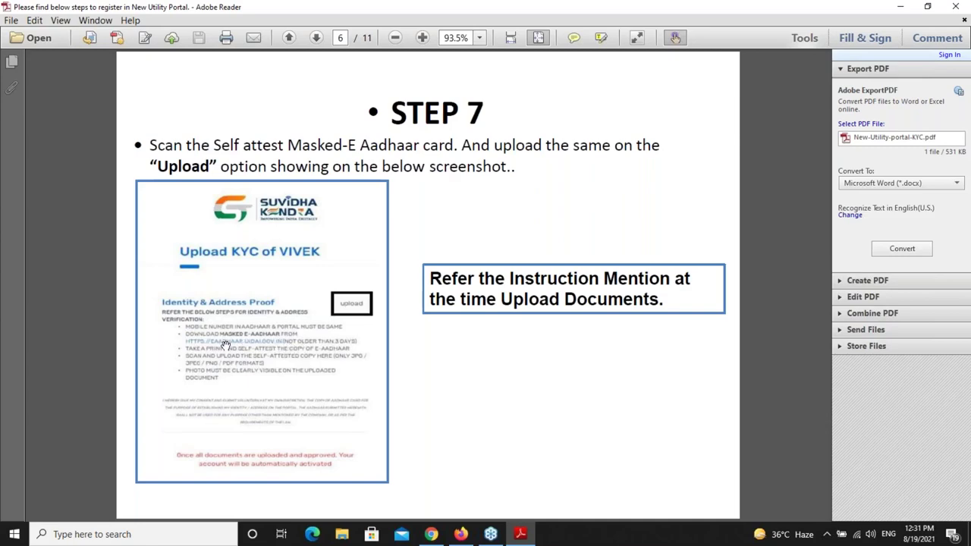
scroll(279, 339, down, 6)
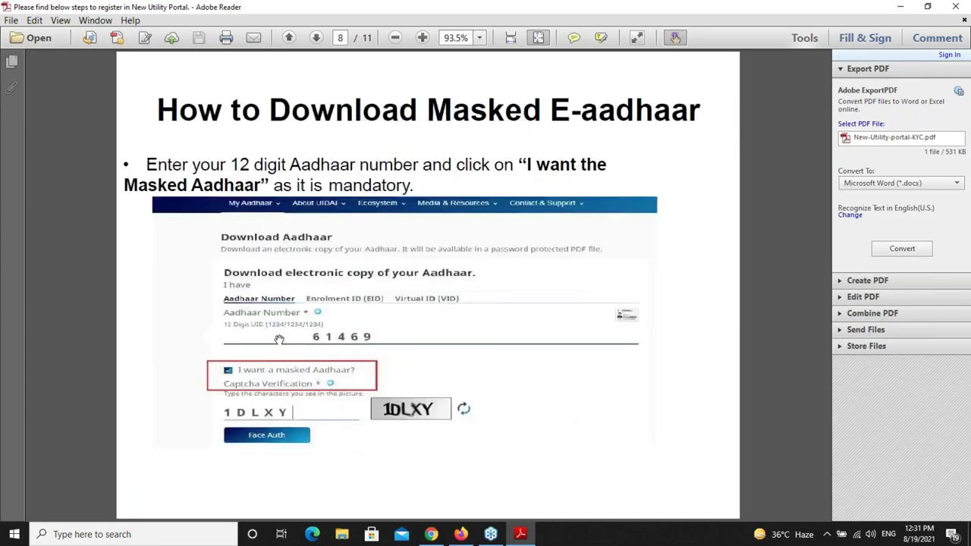
scroll(278, 339, down, 2)
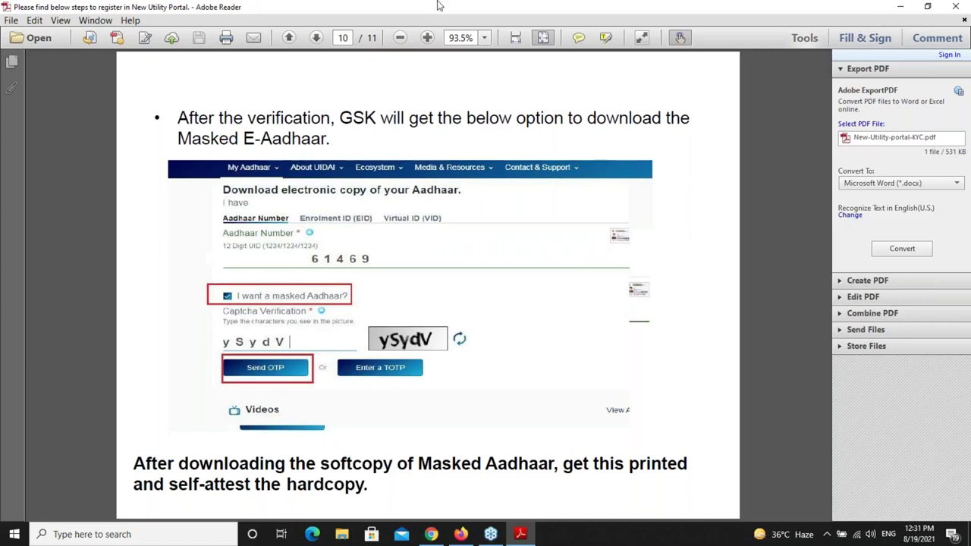
key(alt+Left)
scroll(343, 288, down, 2)
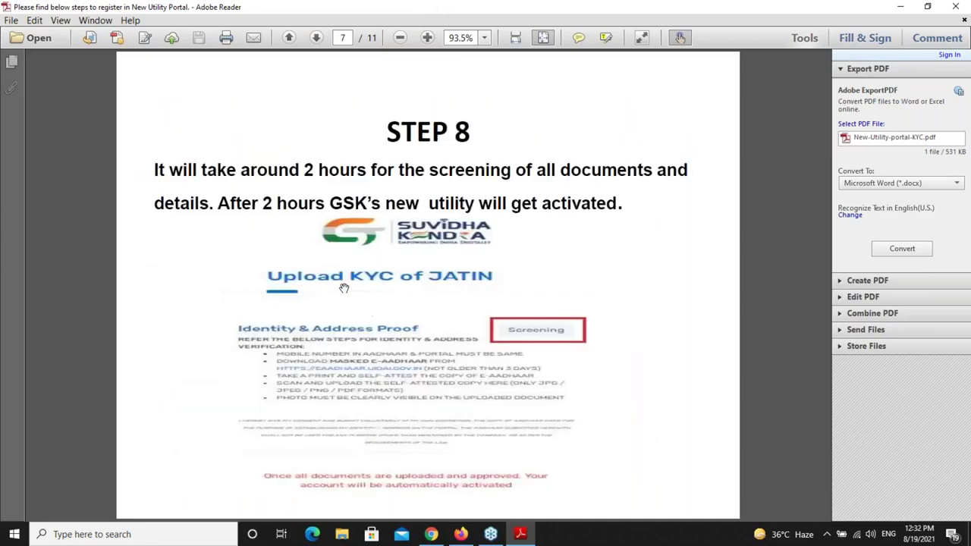
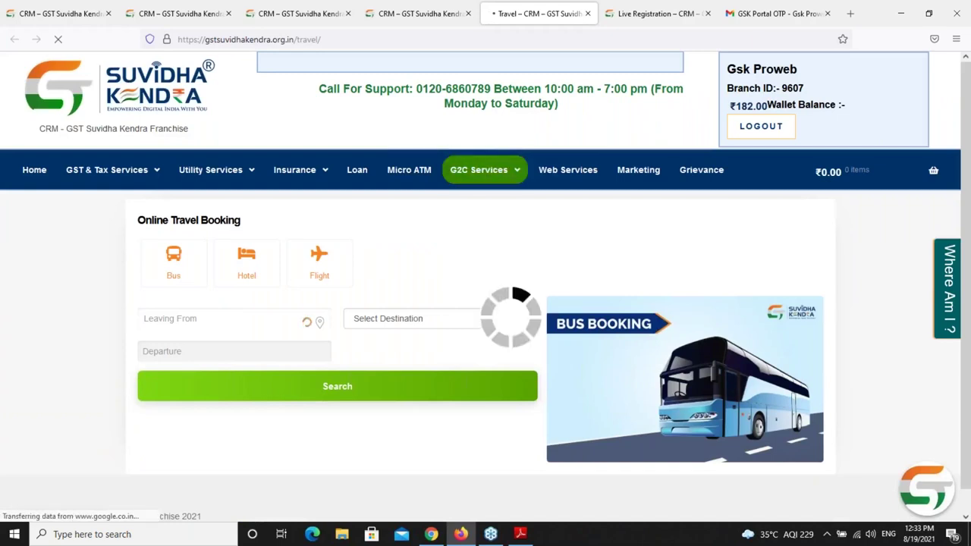
- Choose bus travel in Online Travel Booking and set the route from Delhi to Allahabad
click(177, 268)
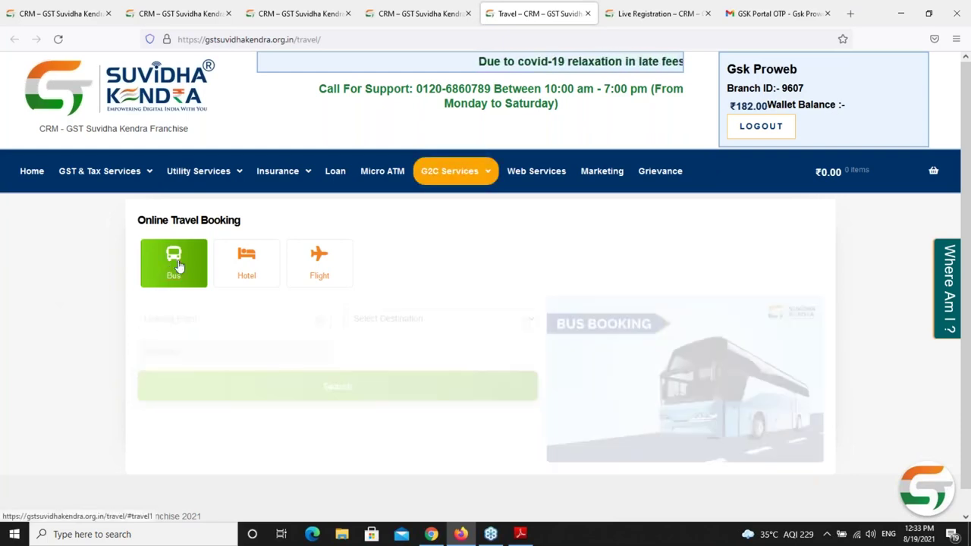
click(190, 319)
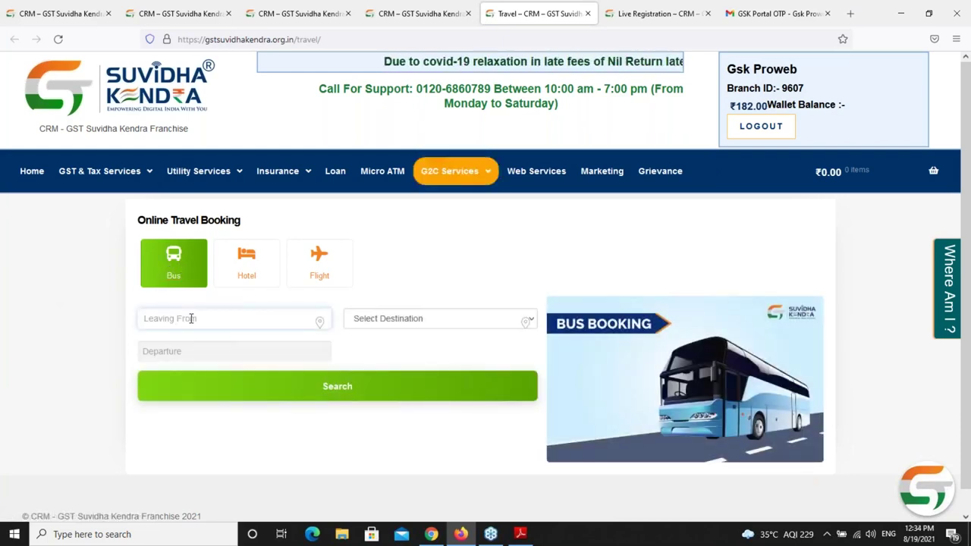
text(delhi)
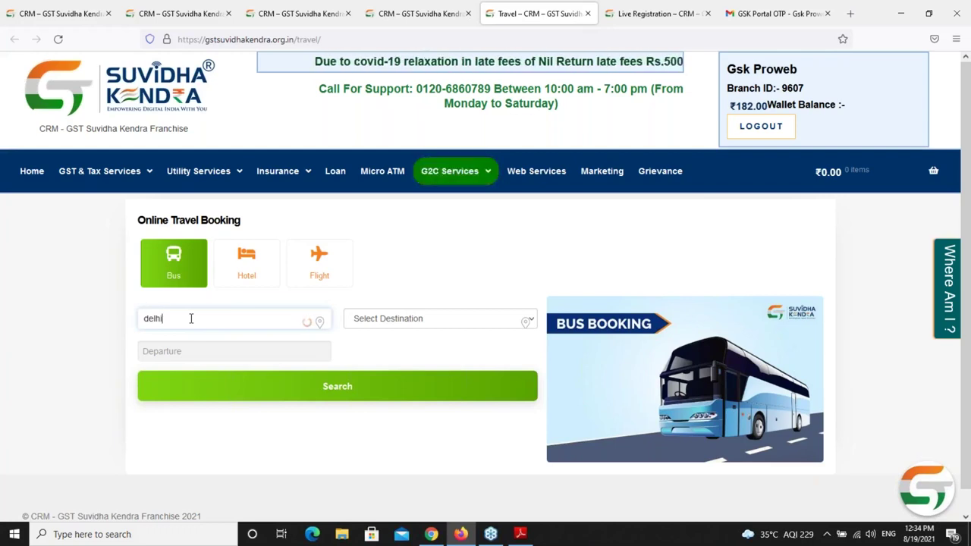
click(173, 355)
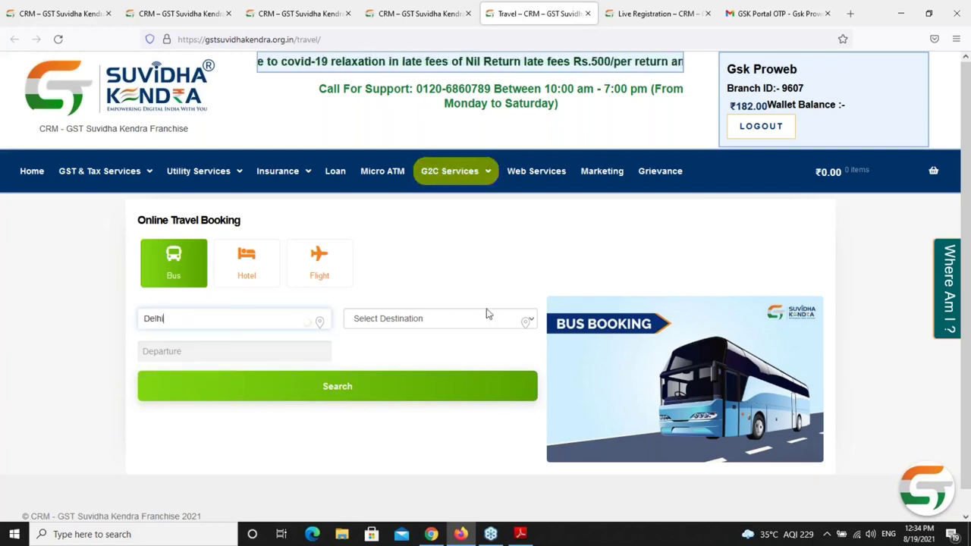
click(435, 325)
click(520, 325)
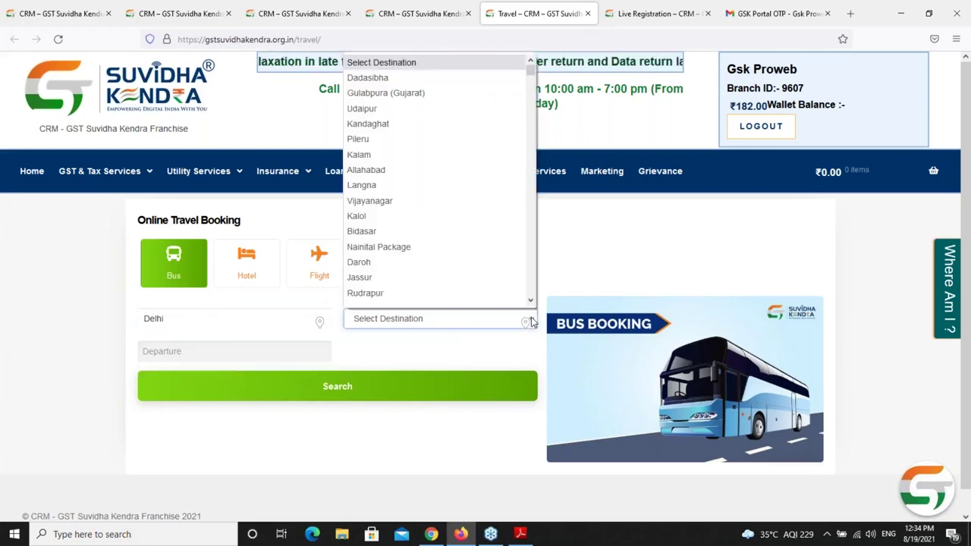
key(Escape)
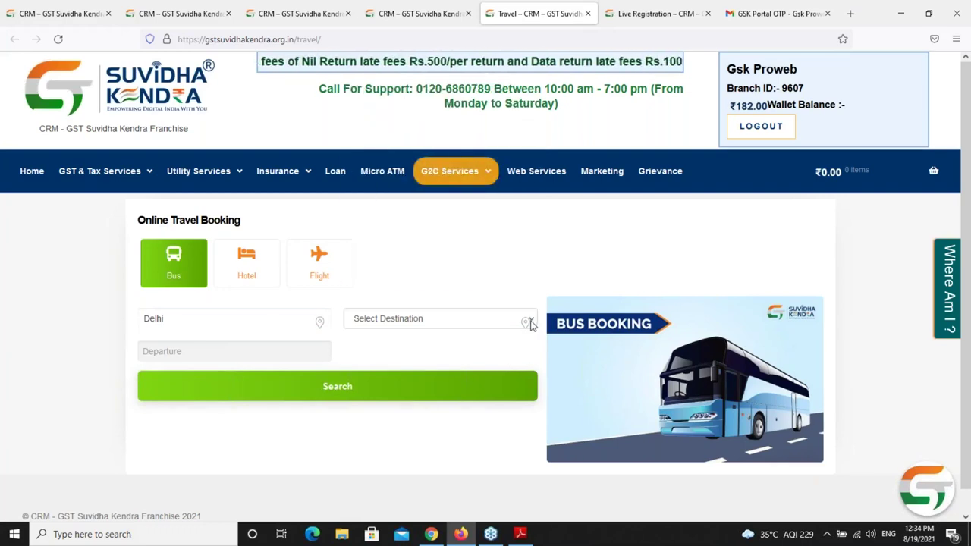
click(528, 321)
scroll(423, 234, down, 1)
click(391, 165)
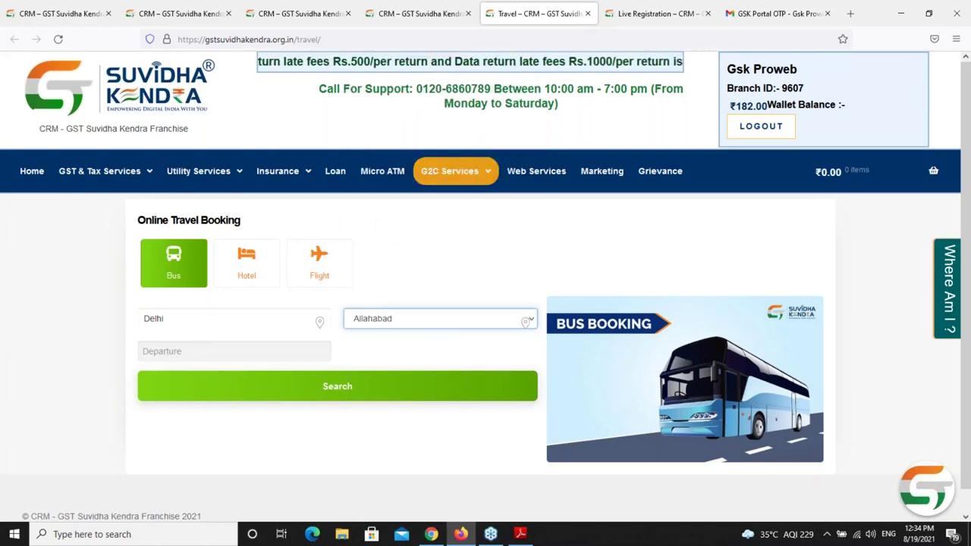
- Set the departure date to 2021-08-21 and search for buses
click(174, 351)
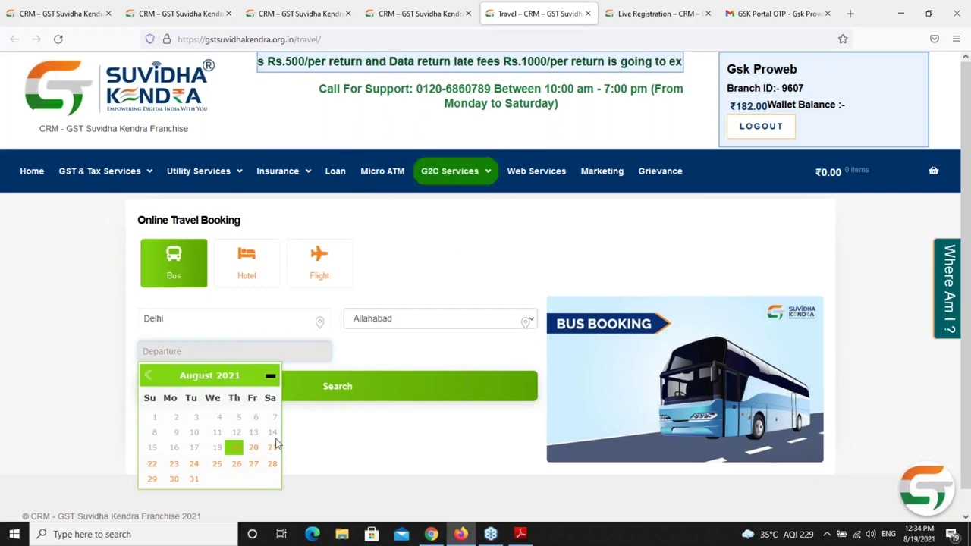
click(272, 447)
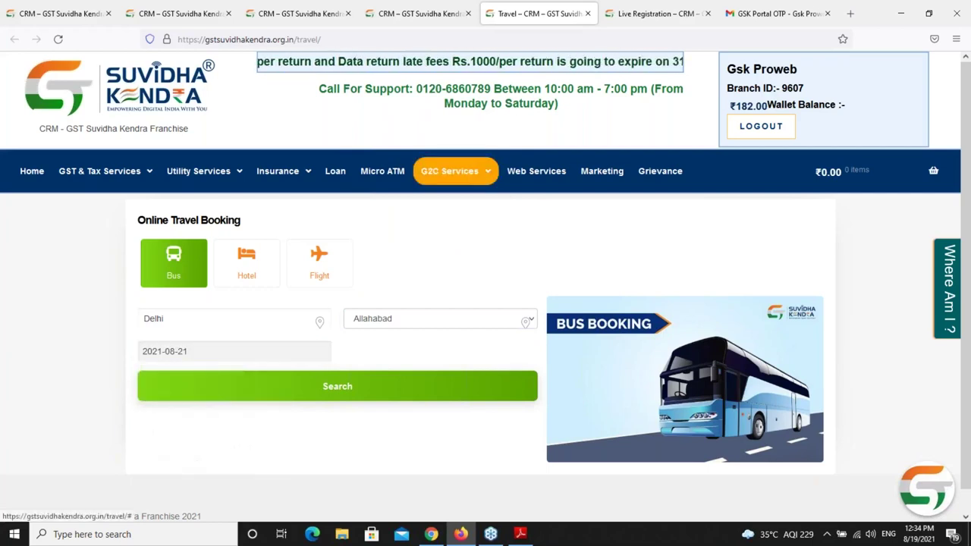
click(369, 389)
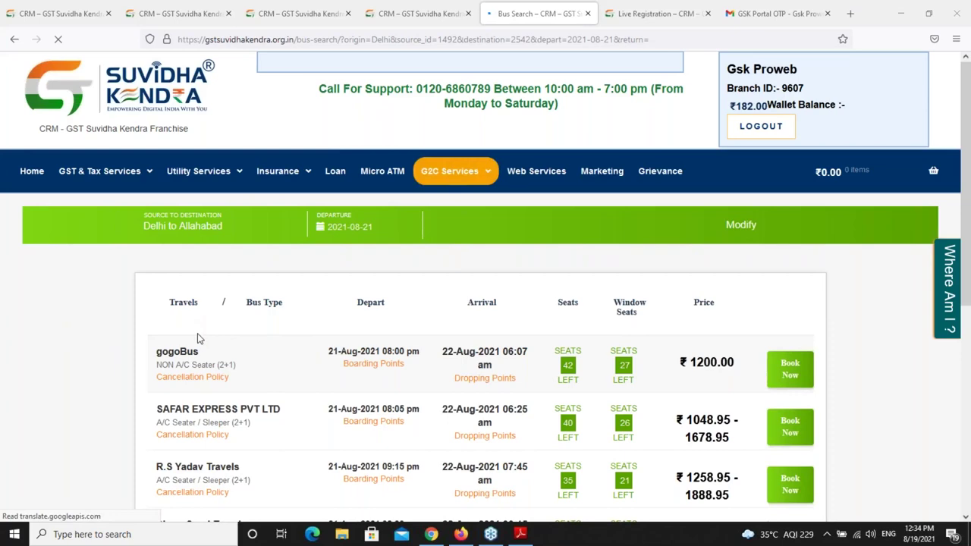
- Look through the Delhi to Allahabad bus results, examining the departure and arrival times of gogoBus
scroll(197, 336, down, 3)
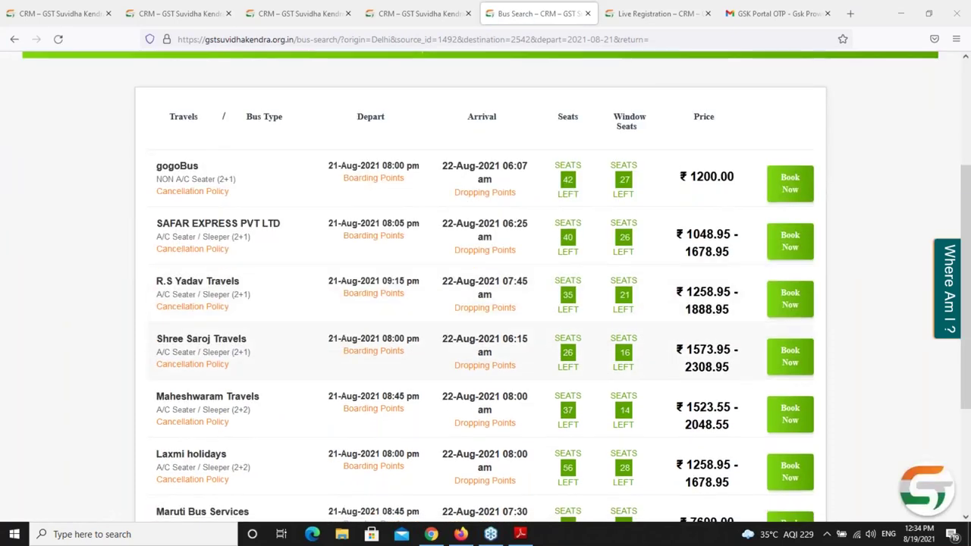
scroll(96, 297, up, 3)
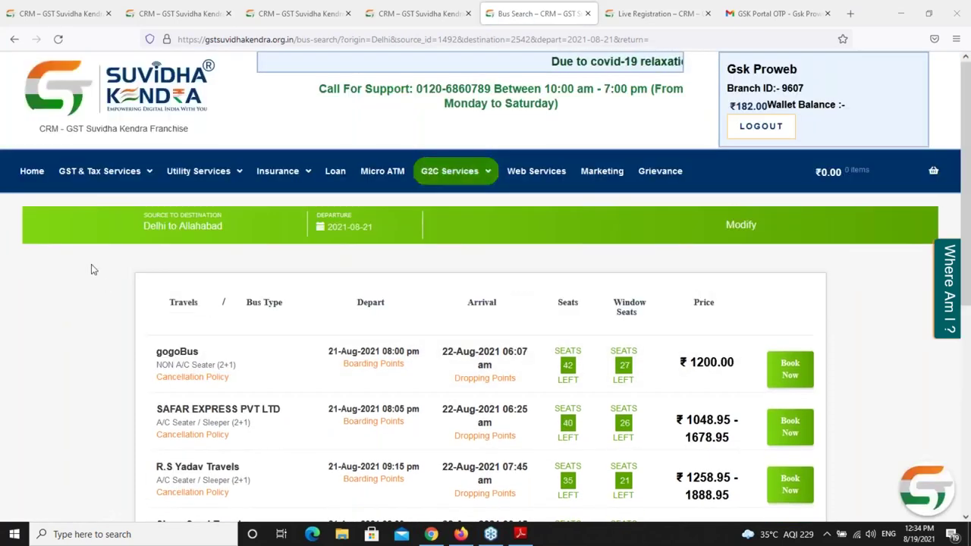
scroll(96, 297, down, 4)
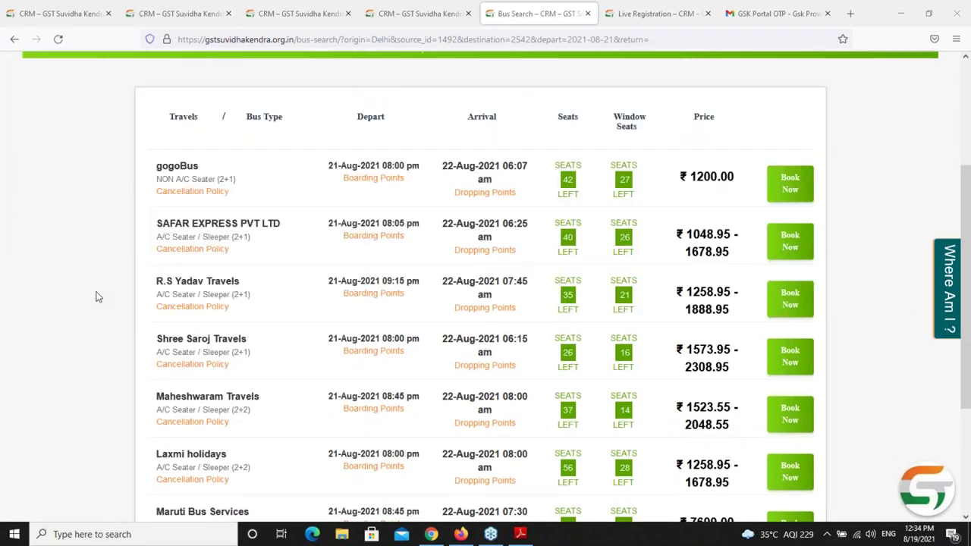
scroll(96, 297, up, 2)
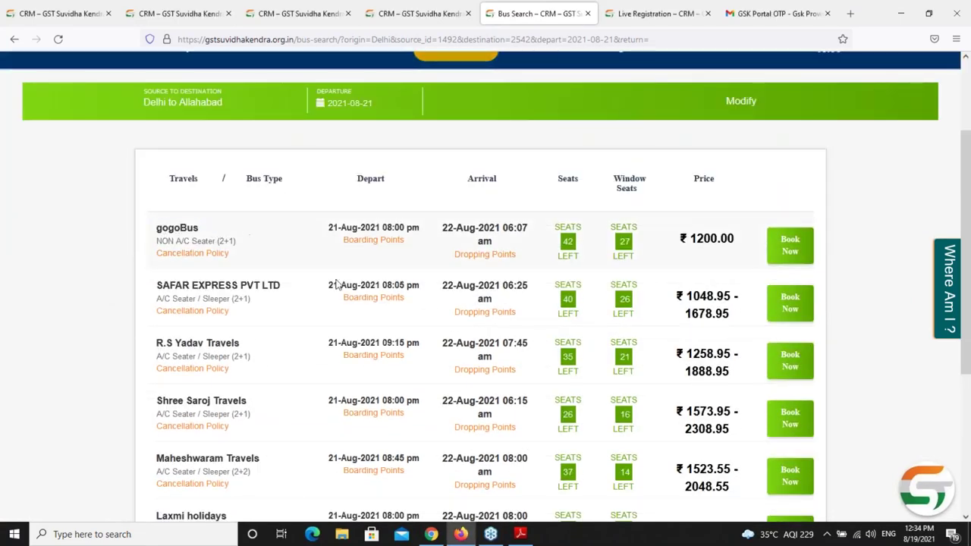
drag(330, 227, 419, 228)
click(410, 267)
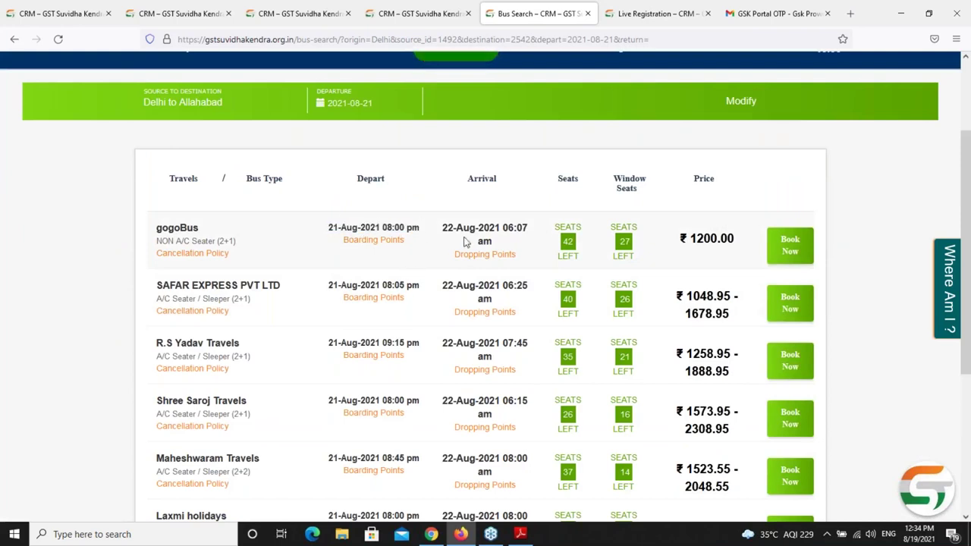
drag(457, 228, 531, 228)
click(531, 228)
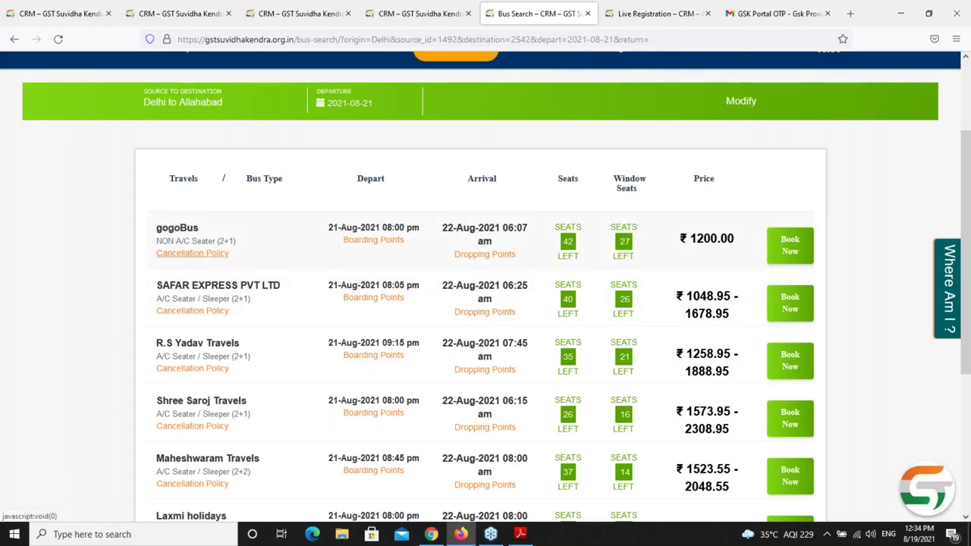
- Open the cancellation policy of gogoBus, read its refund conditions and close it
click(229, 244)
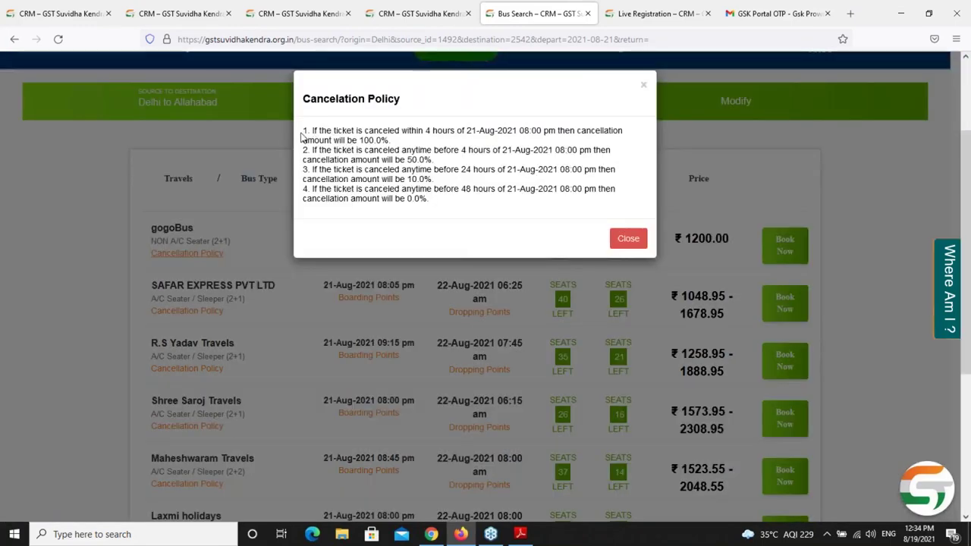
drag(302, 135, 422, 198)
click(623, 245)
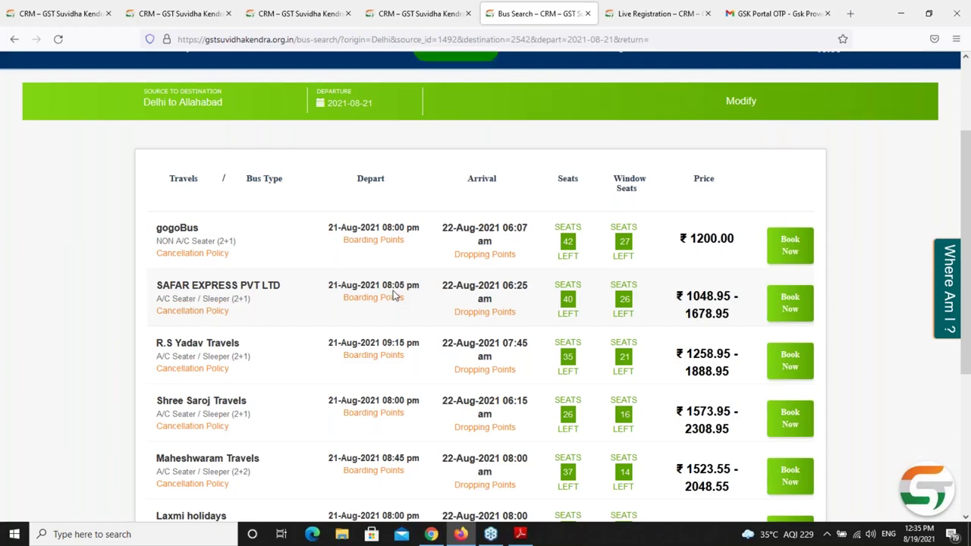
- Start booking gogoBus and pick seat S6 in the first row of the lower deck
click(790, 250)
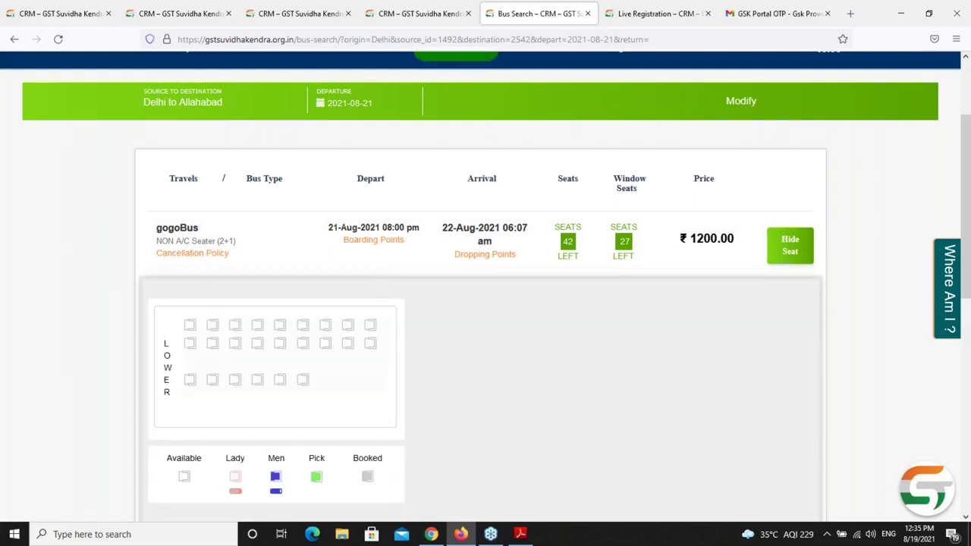
scroll(258, 372, down, 1)
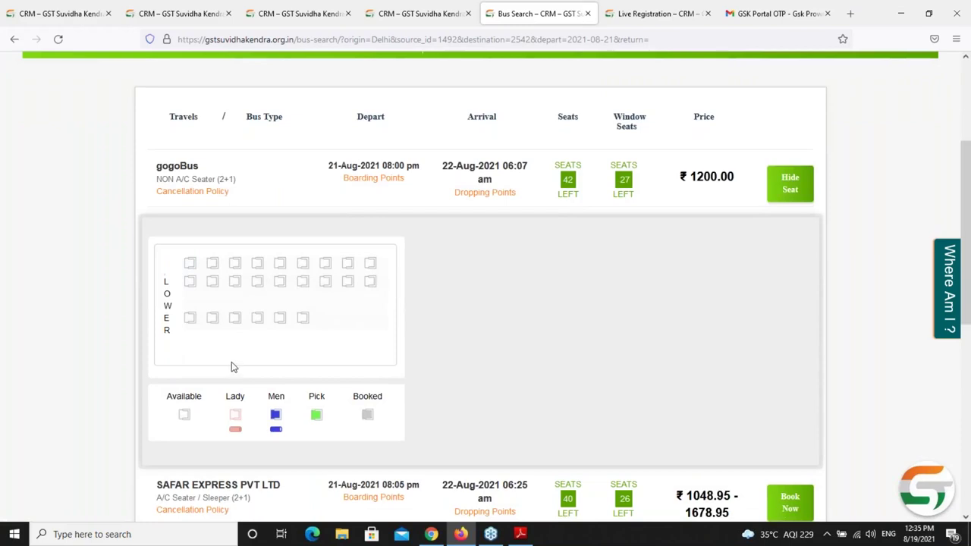
click(256, 266)
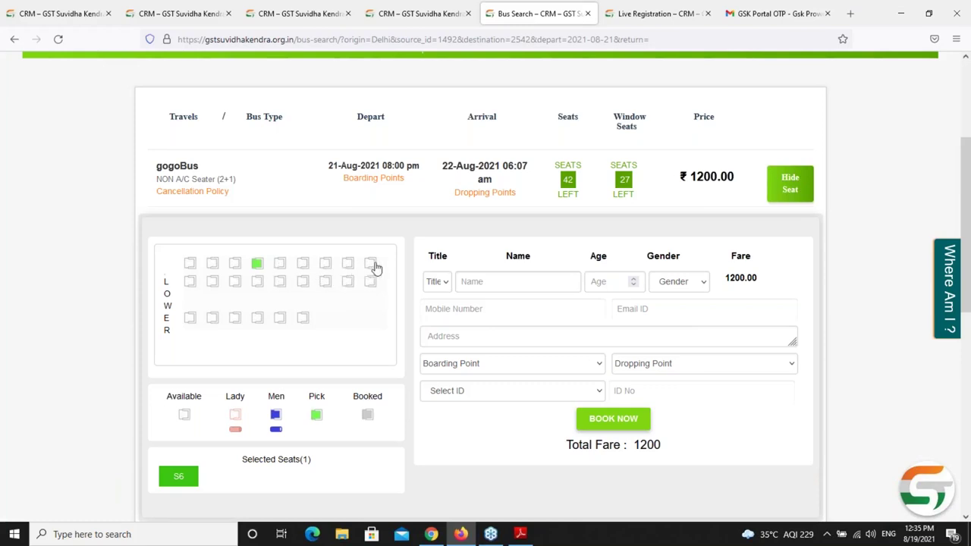
- Fill in the seat S6 passenger details with title Mr., the passenger's full name, age 23 and gender Male
click(445, 285)
click(443, 318)
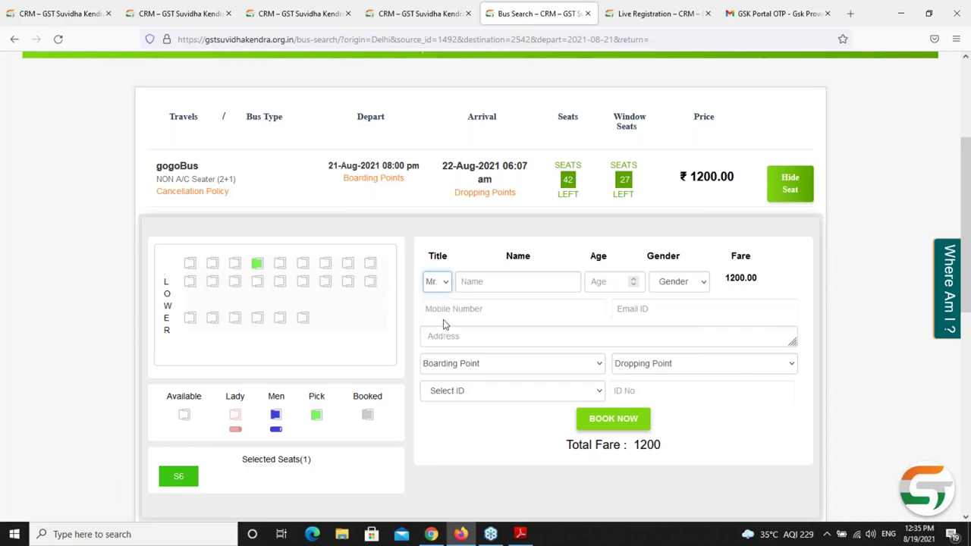
click(488, 282)
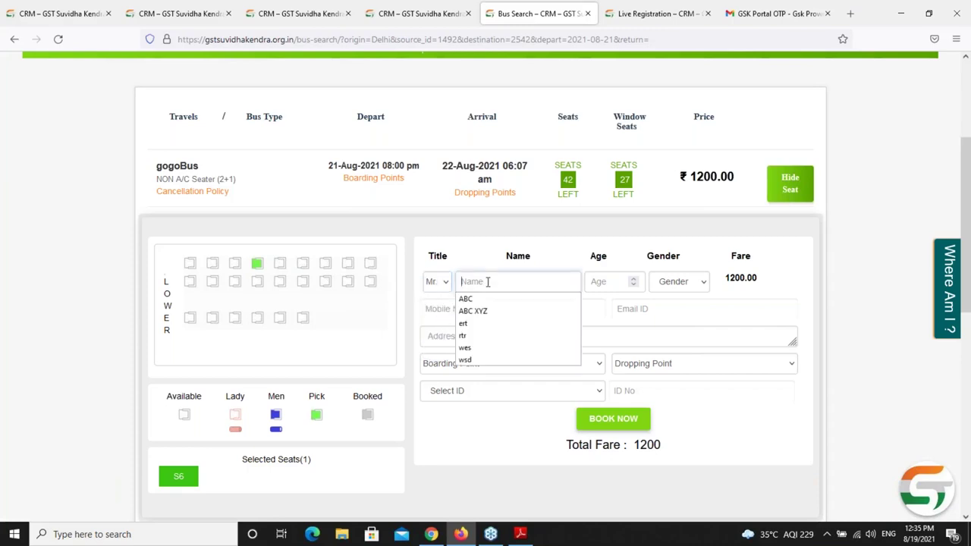
click(492, 318)
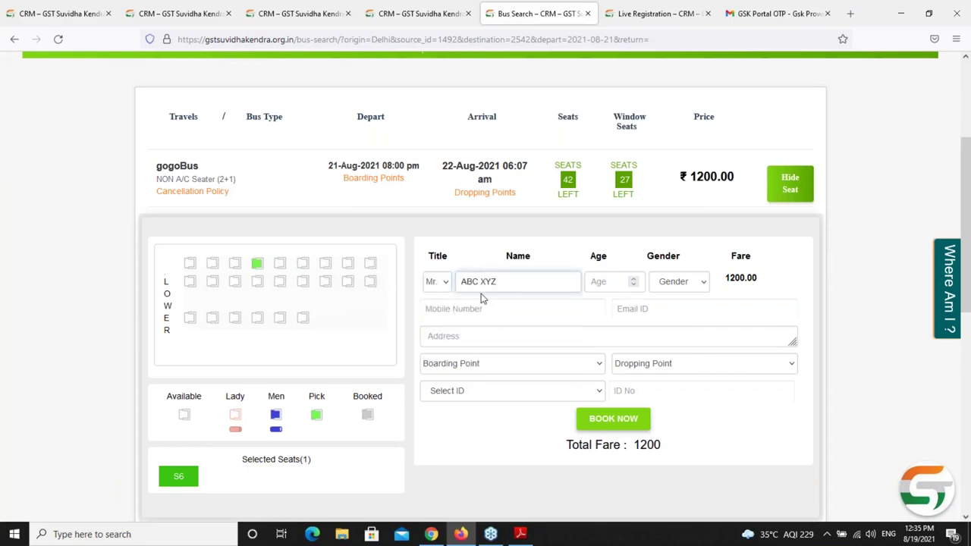
click(606, 282)
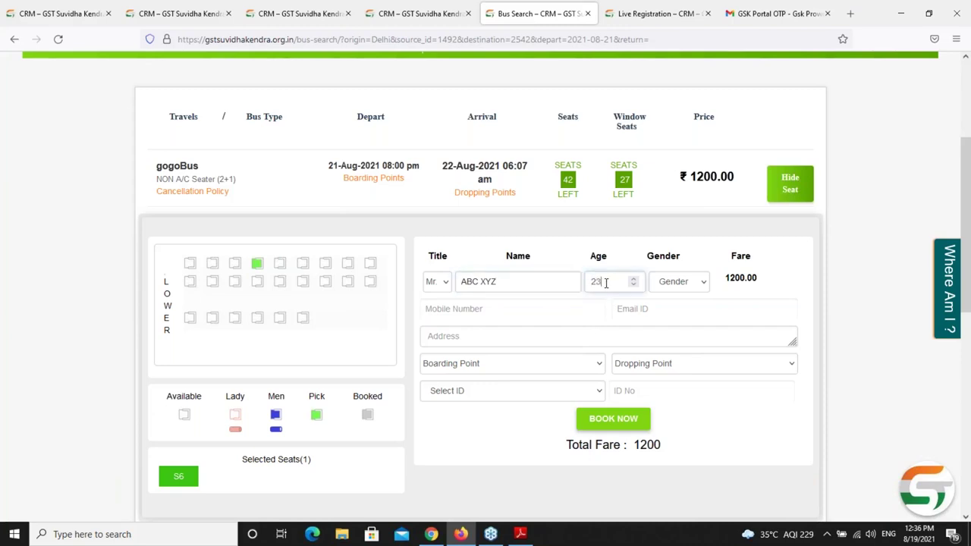
click(665, 293)
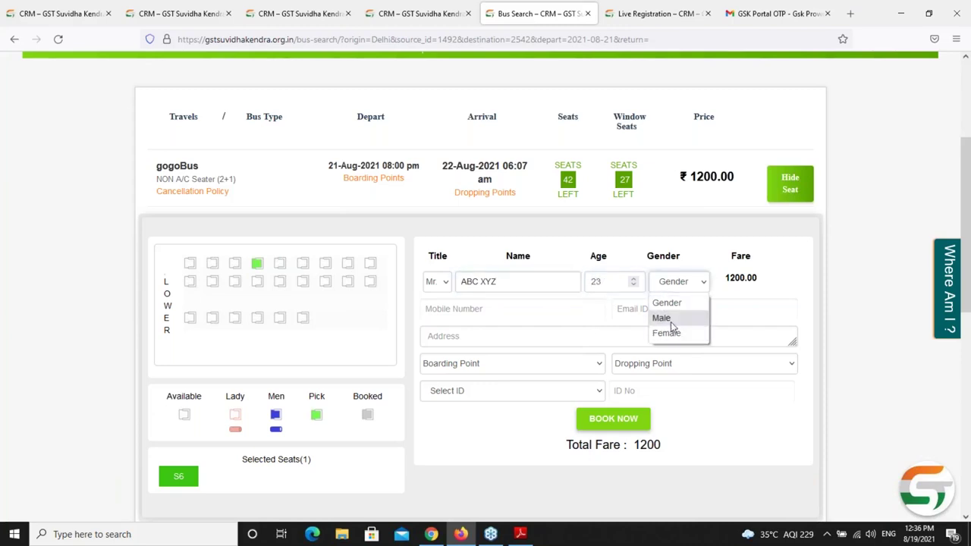
click(670, 324)
- Fill in the passenger's mobile number, e-mail and address
click(477, 312)
click(475, 327)
click(639, 311)
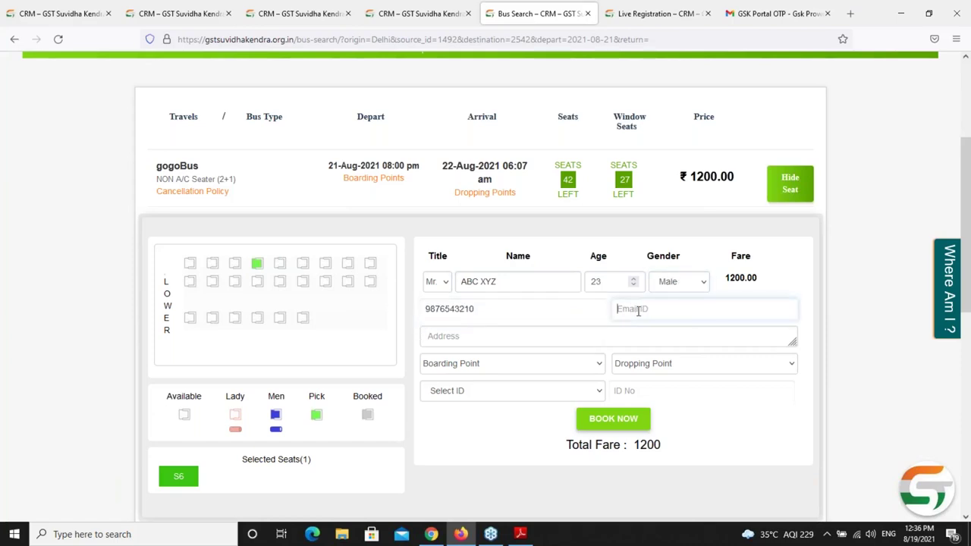
click(641, 320)
click(487, 341)
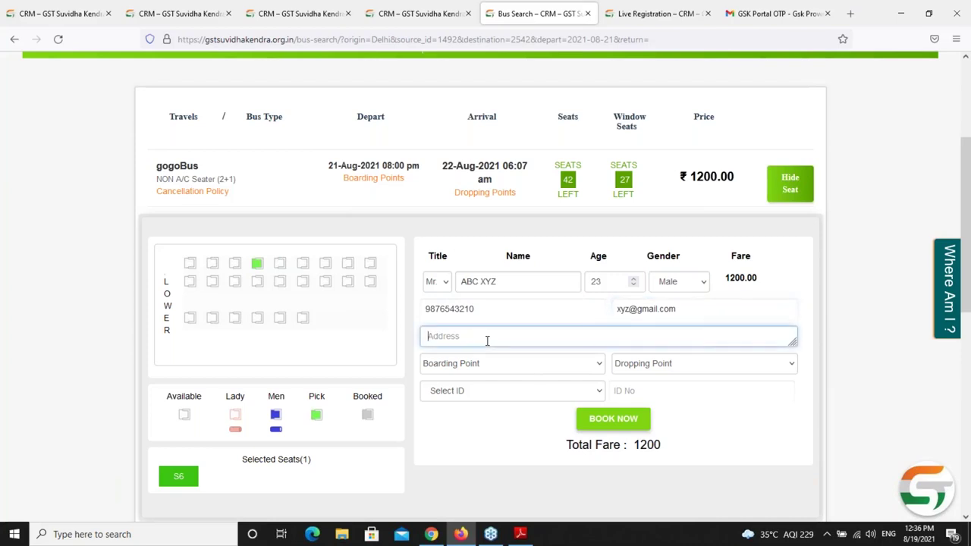
text(delhi)
click(477, 458)
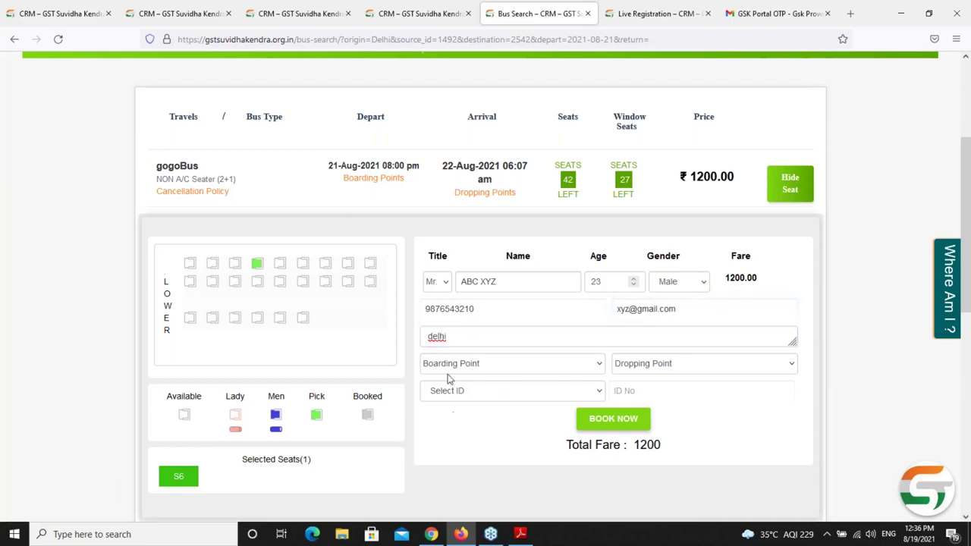
- Set the boarding point to Others and the dropping point to Civil line, Allahabad
click(494, 368)
click(490, 400)
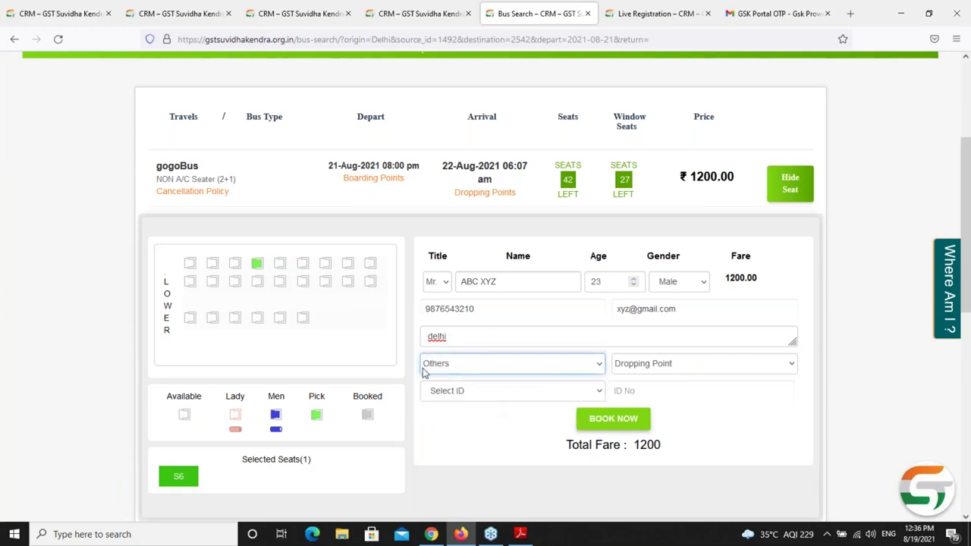
click(652, 368)
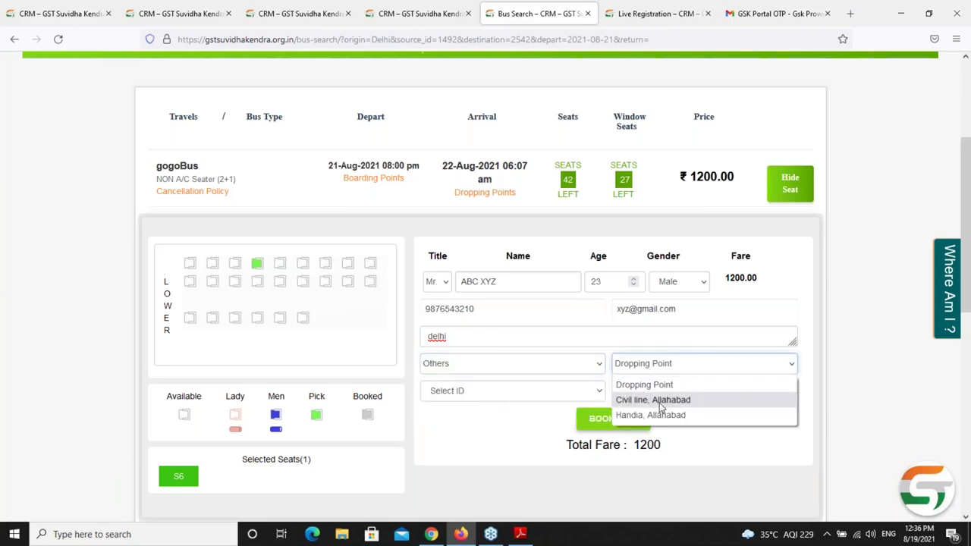
click(662, 400)
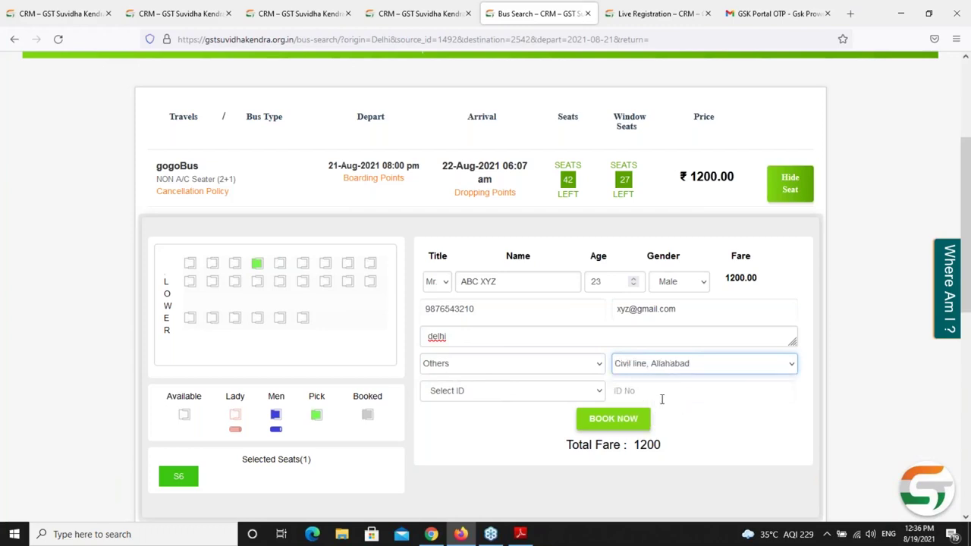
- Choose Pan card as the passenger's ID type and fill in the ID number
click(464, 393)
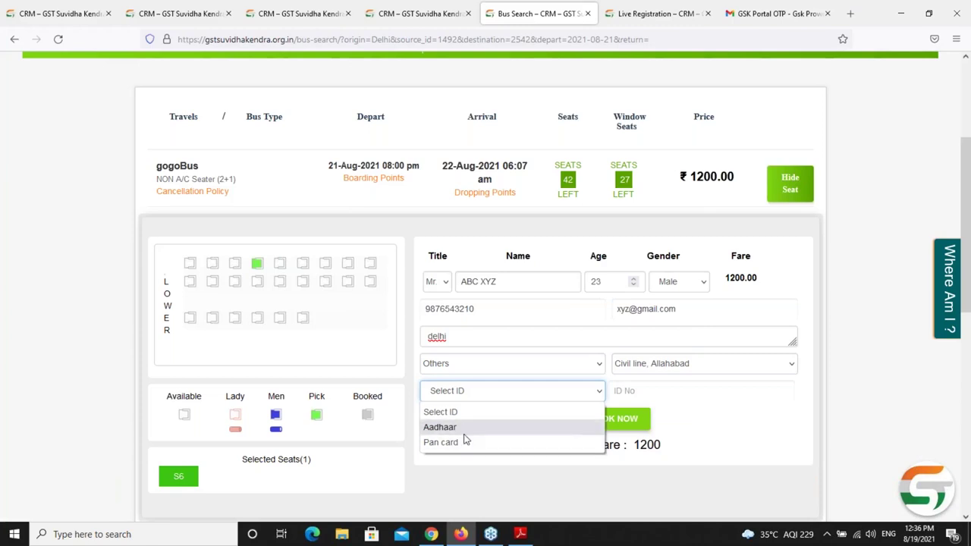
click(467, 431)
click(668, 394)
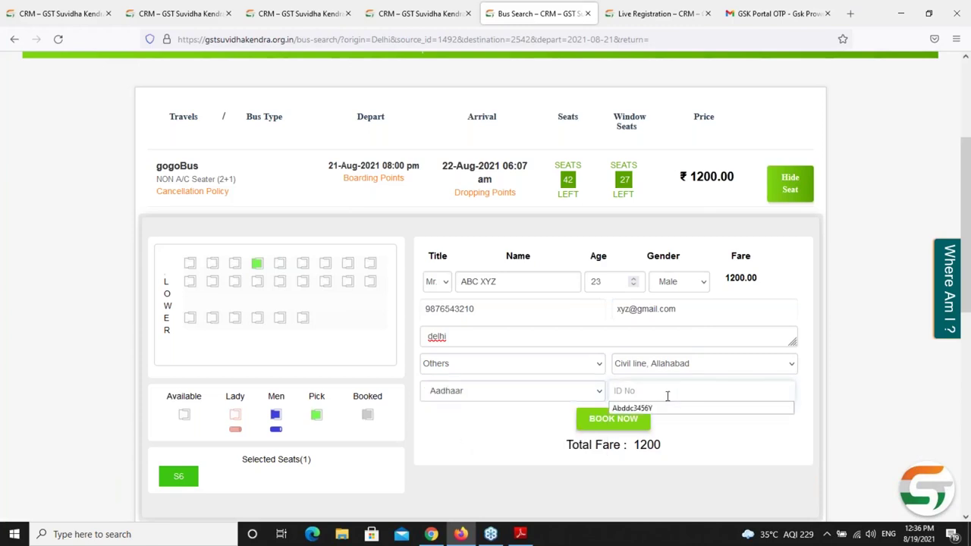
click(661, 406)
click(493, 395)
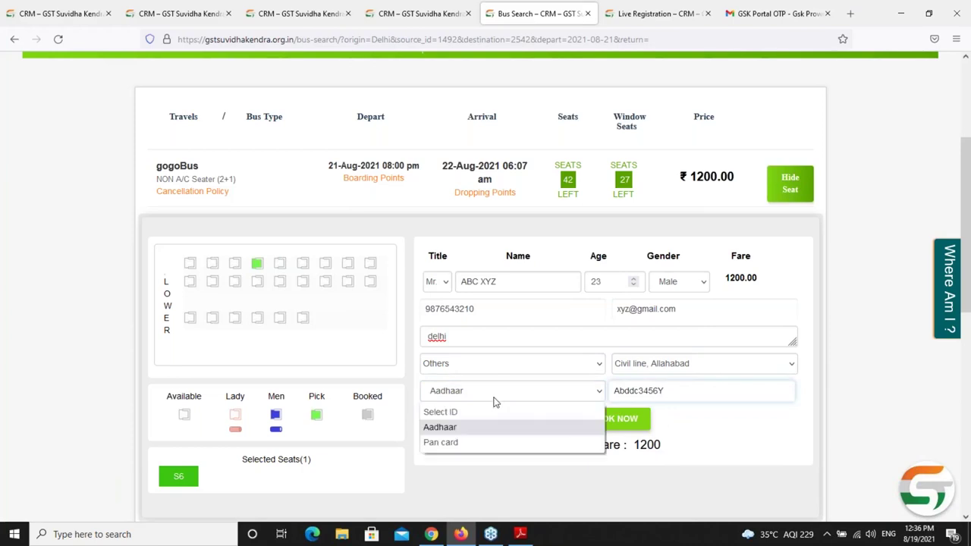
click(478, 442)
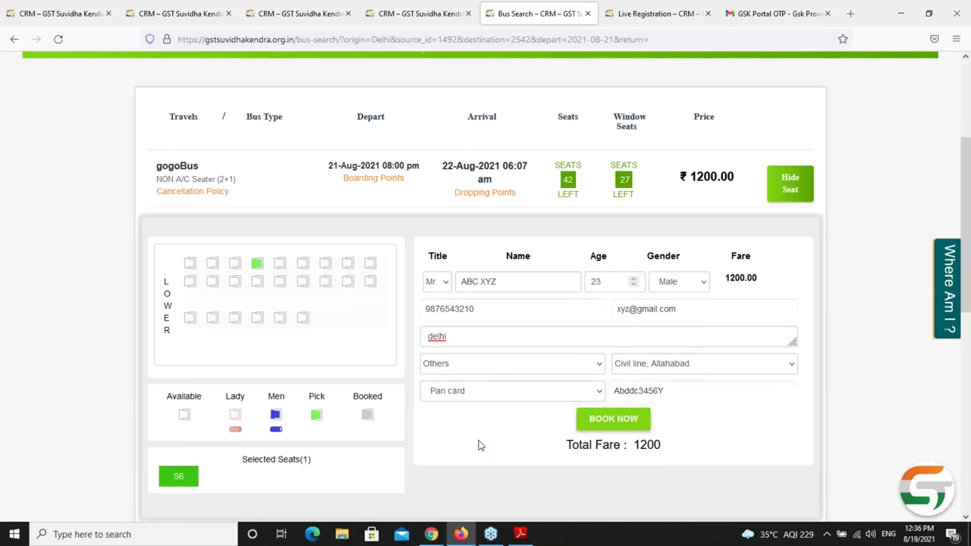
- Open the booking details of the gogoBus ticket, review the passenger summary and close it
click(636, 420)
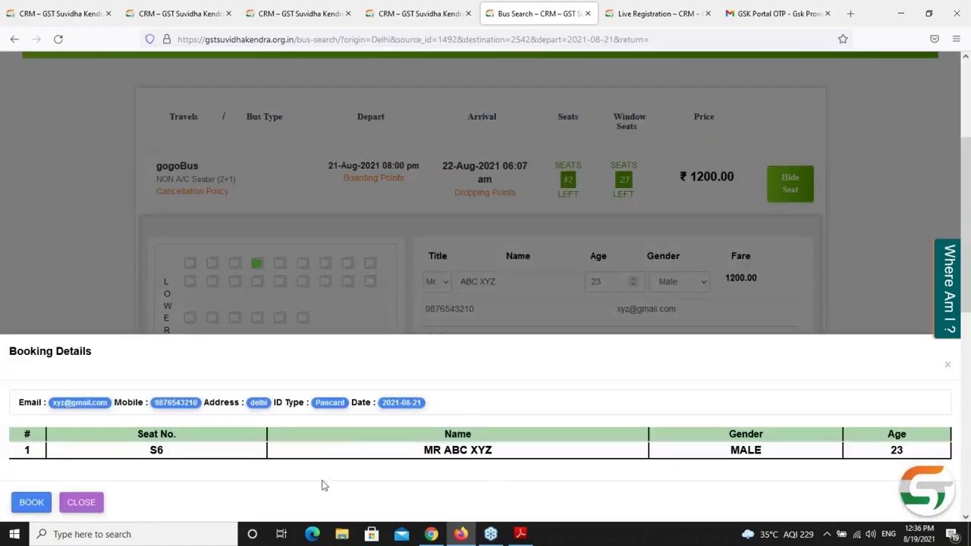
click(32, 506)
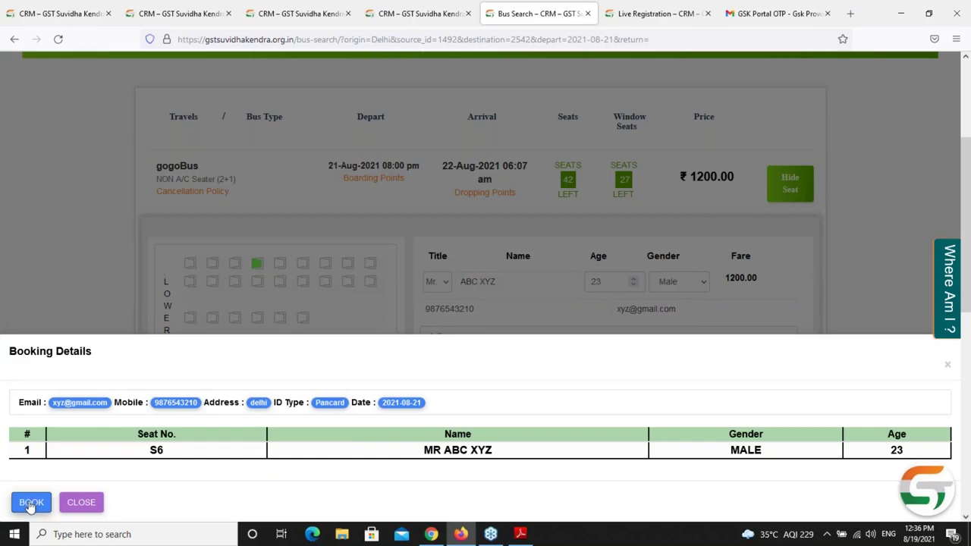
click(79, 503)
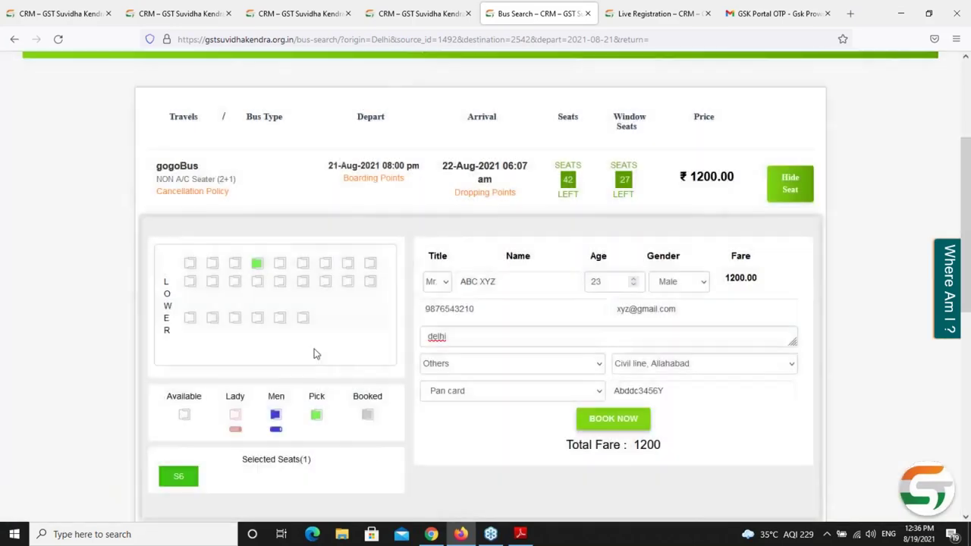
- Return to the portal's home page and open hotel booking in the Travel service
scroll(315, 353, up, 3)
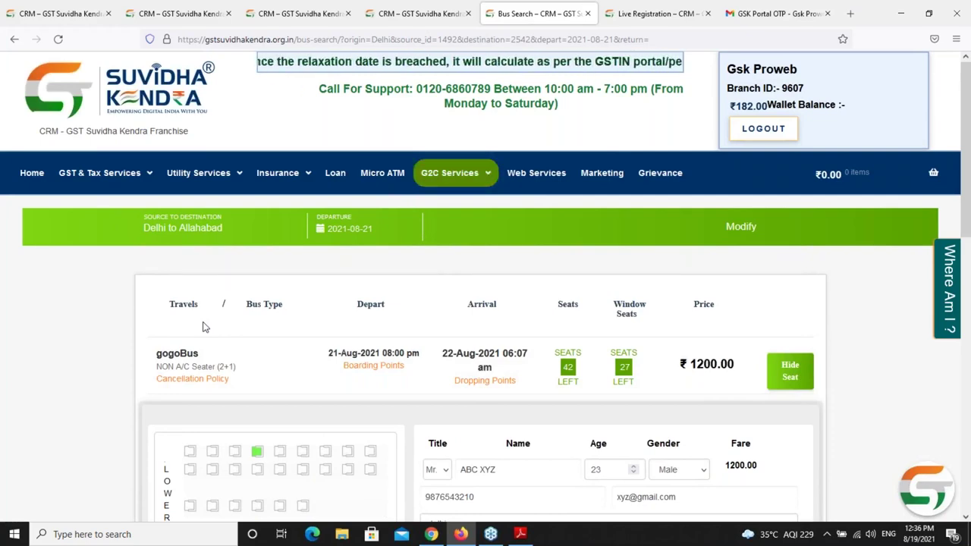
scroll(285, 368, down, 1)
scroll(286, 368, down, 3)
scroll(285, 368, up, 4)
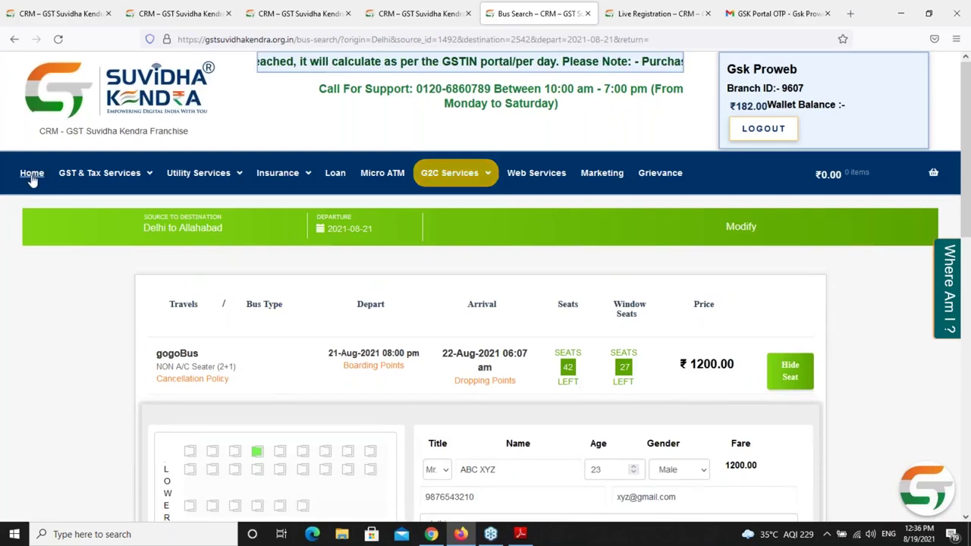
click(32, 174)
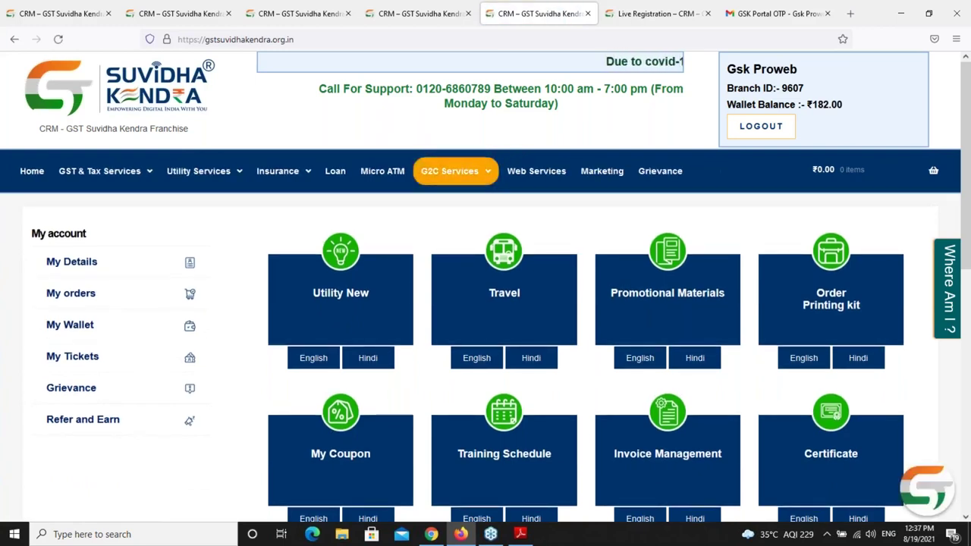
click(499, 304)
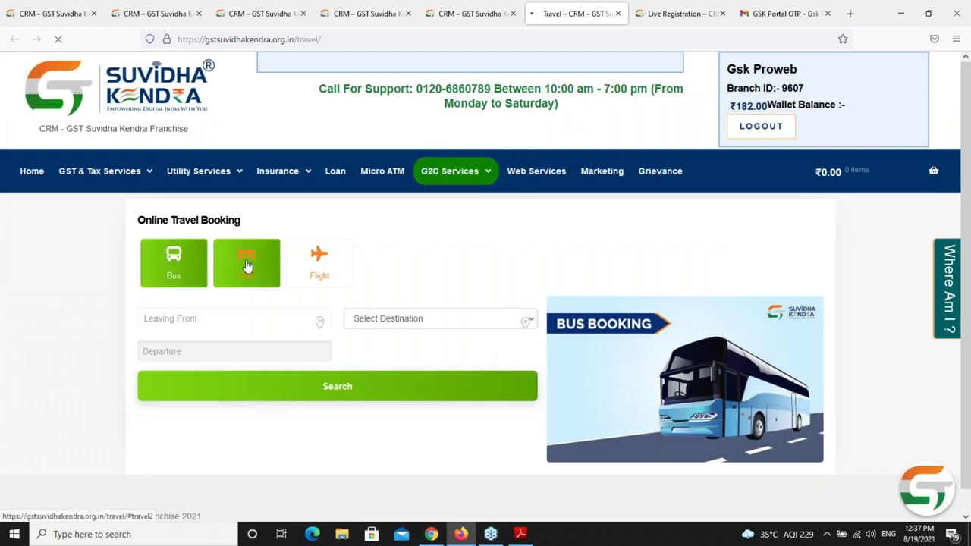
click(247, 264)
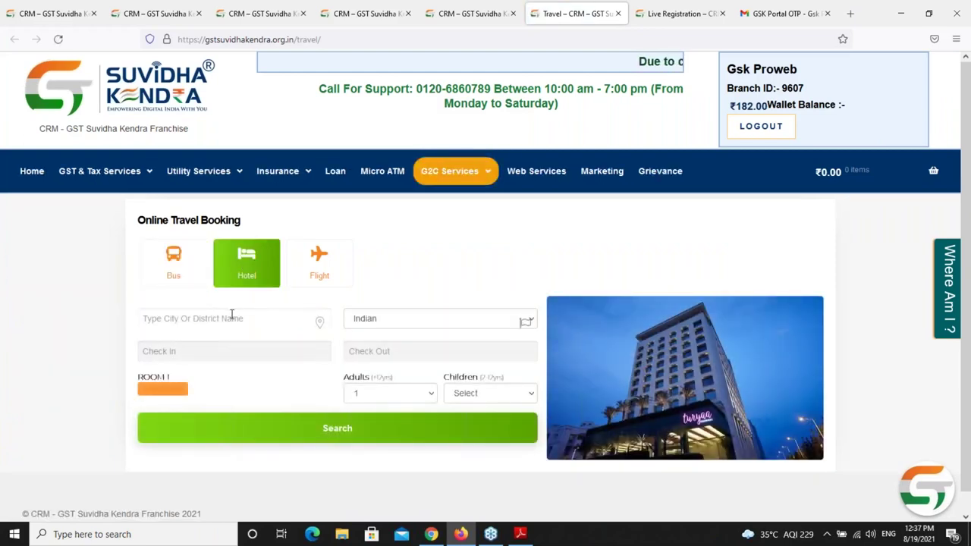
- Set the city of the hotel search to New Delhi, IN
click(230, 319)
text(ne)
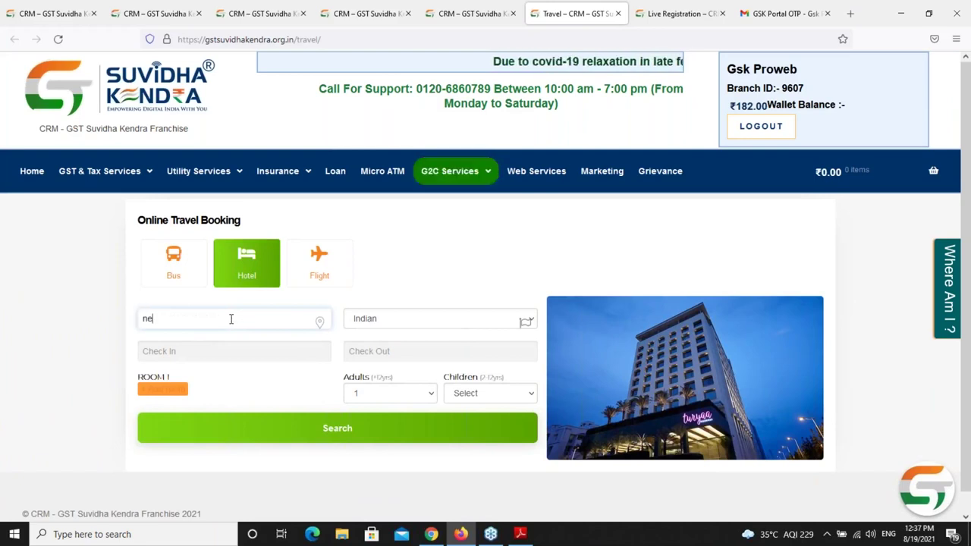
text(w)
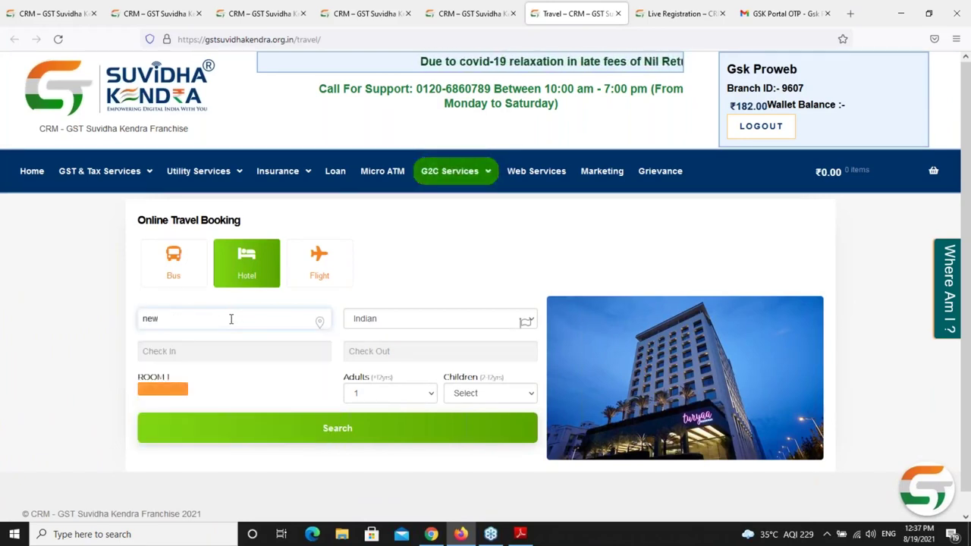
text( delhi)
key(Down)
key(Return)
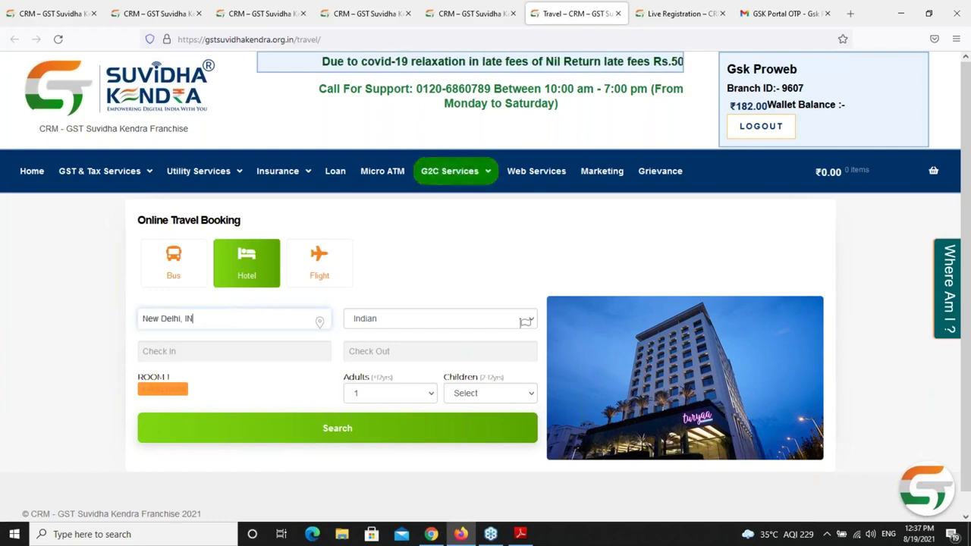
- Set the hotel check-in date to 24/08/2021 and the check-out date to 26/08/2021
click(248, 357)
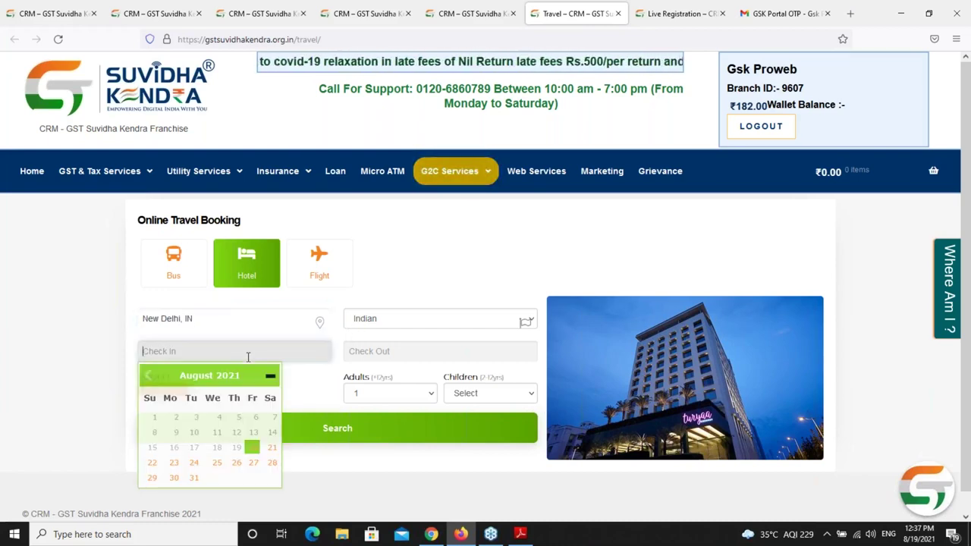
click(191, 465)
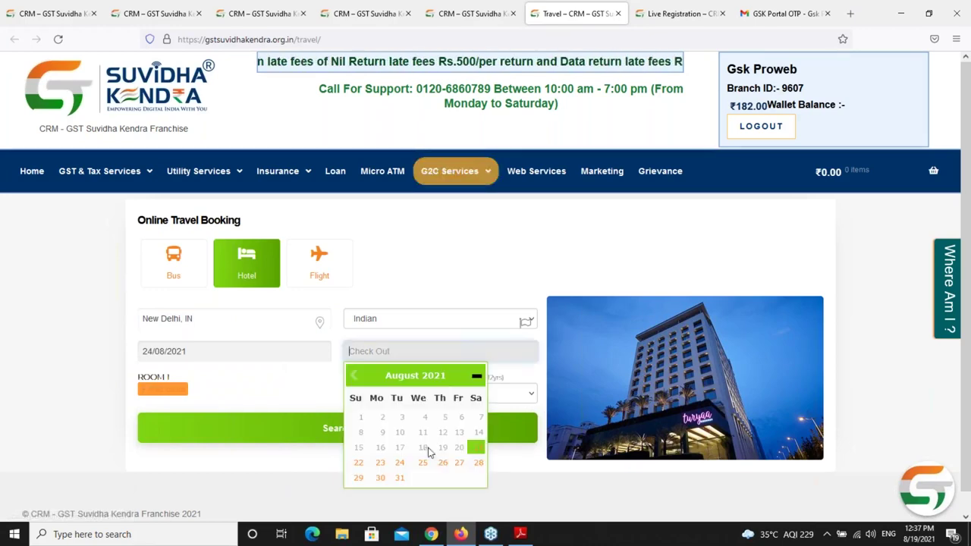
click(445, 466)
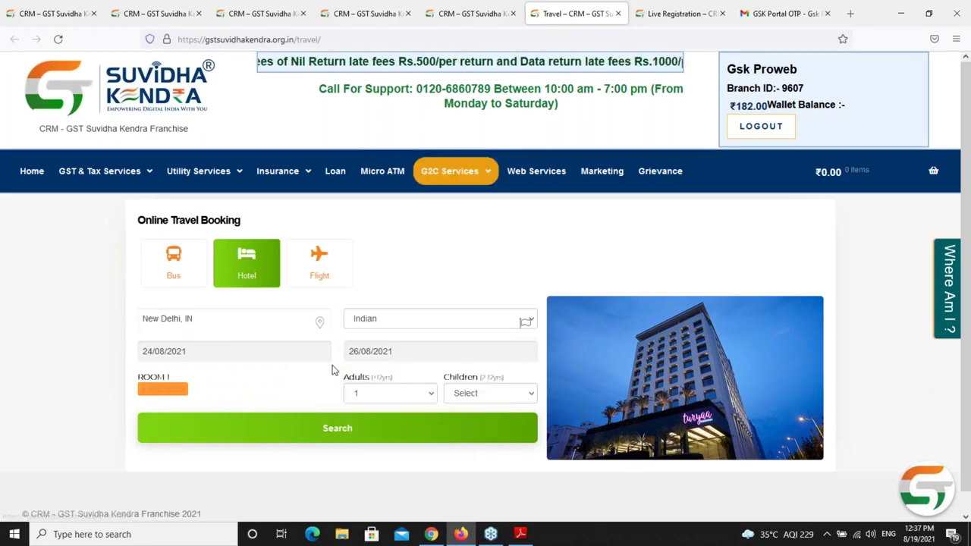
- Add Rooms 2, 3 and 4 to the hotel search and delete them again down to Room 1
click(151, 393)
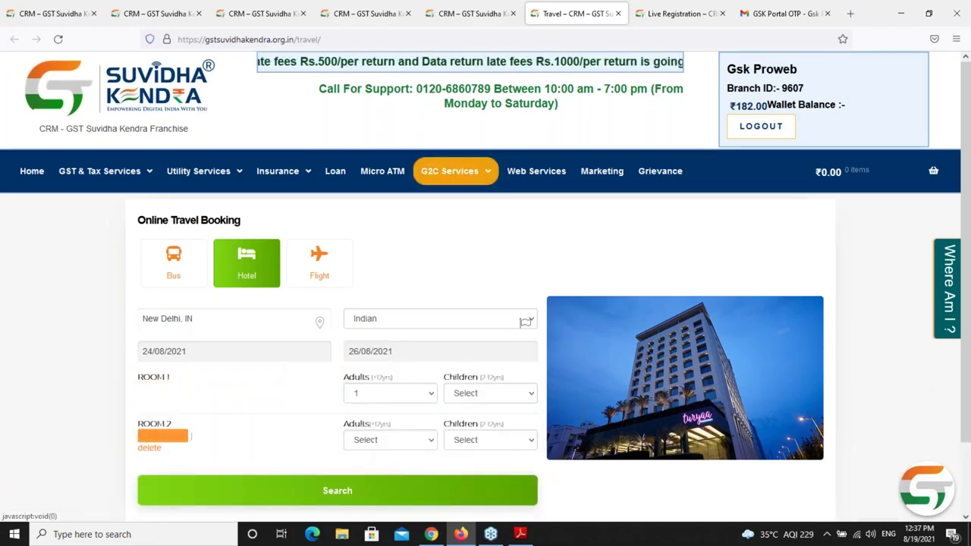
click(156, 438)
scroll(159, 432, down, 1)
click(161, 422)
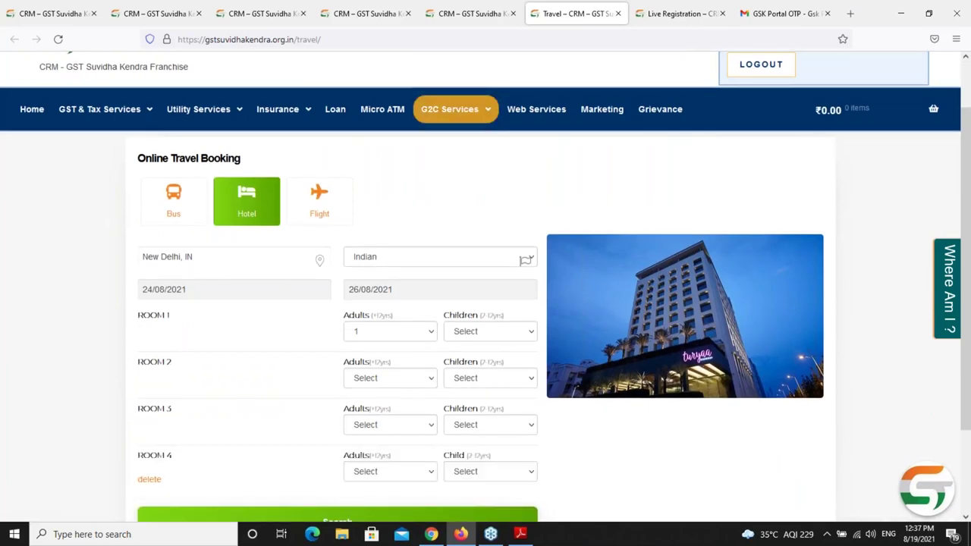
scroll(162, 345, down, 2)
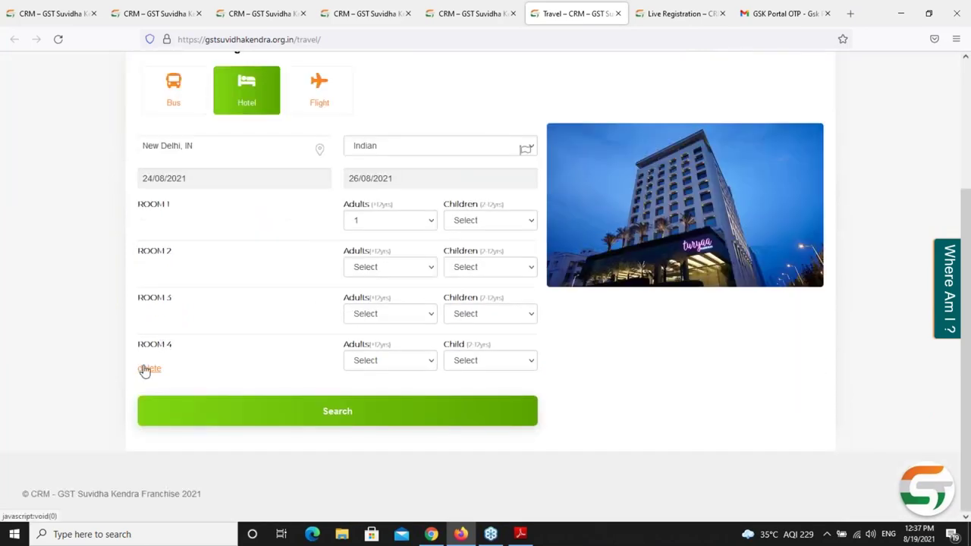
click(146, 369)
click(150, 368)
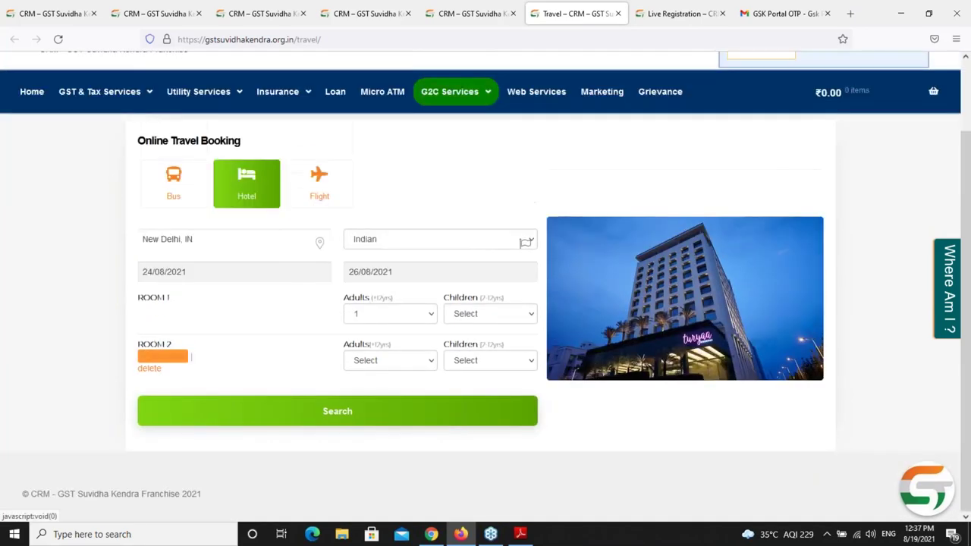
click(149, 367)
- Set Room 1 to 1 adult, leave the number of children unselected, and search for hotels
click(385, 373)
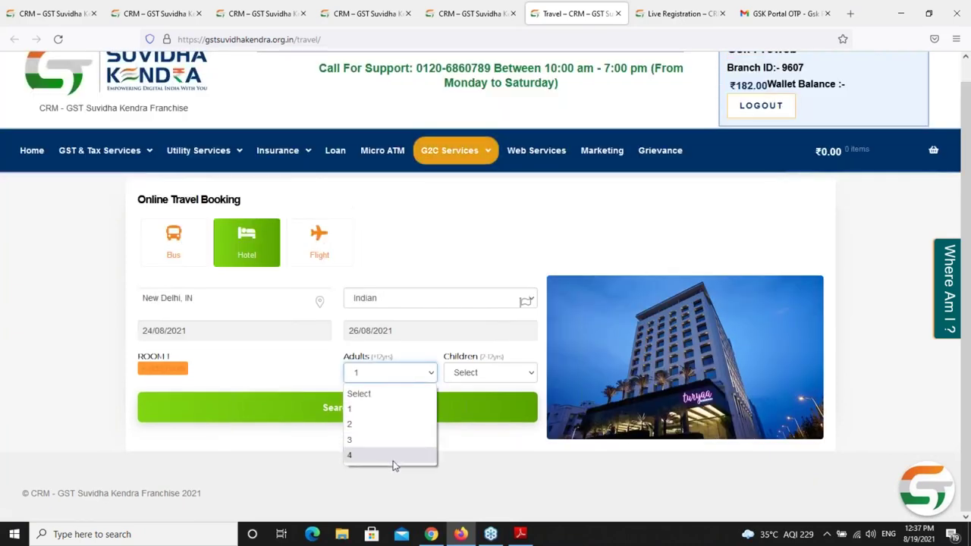
click(386, 395)
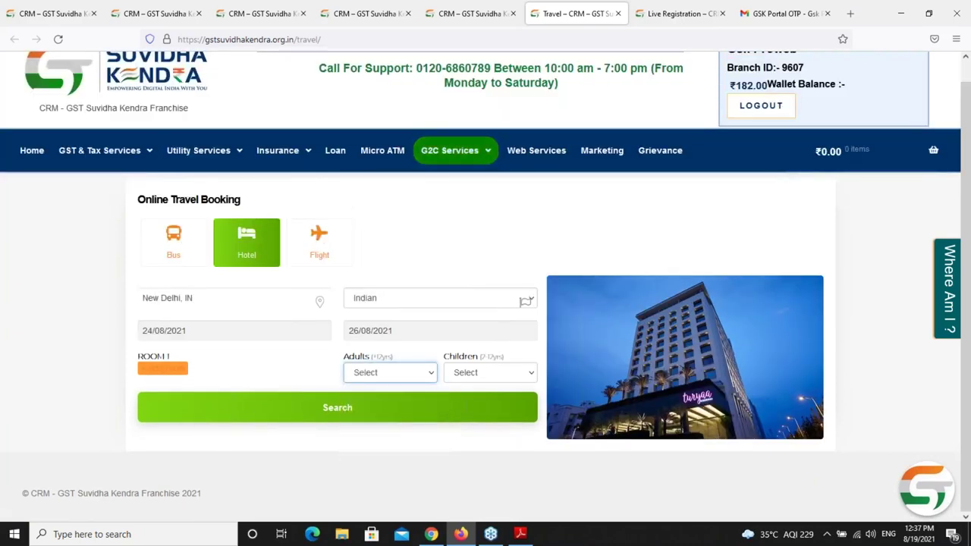
click(391, 381)
click(396, 409)
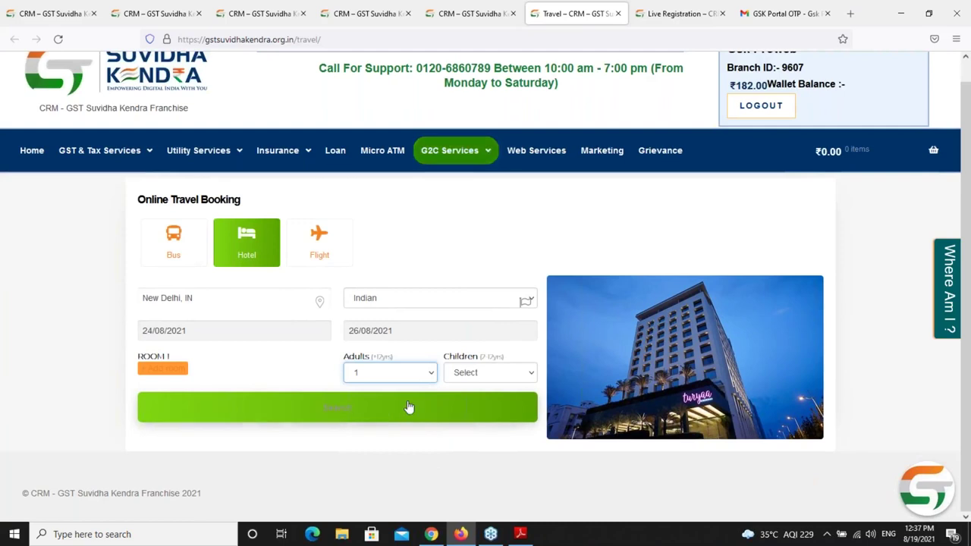
click(519, 375)
click(295, 359)
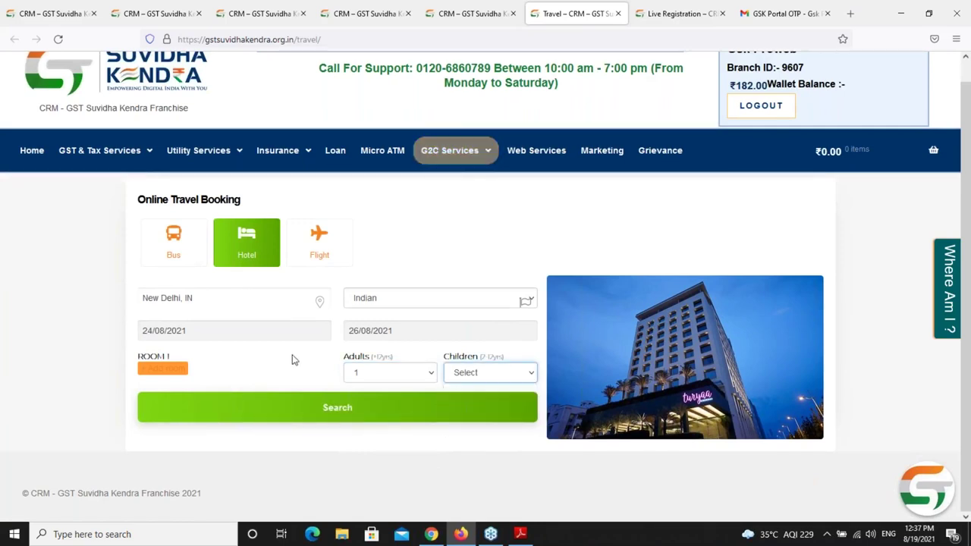
click(337, 410)
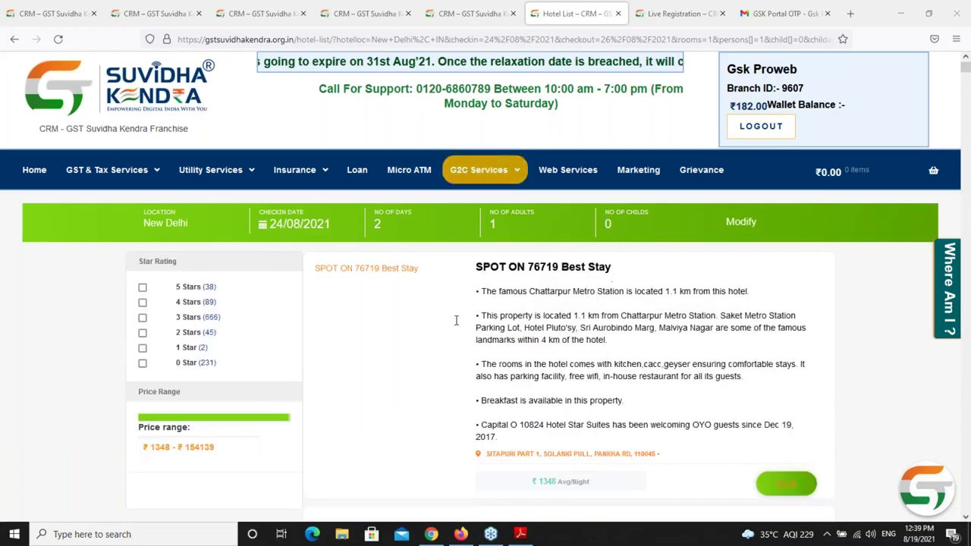
- Examine the New Delhi hotel results, including descriptions, nightly prices, and the star rating and price range filters
scroll(455, 351, down, 9)
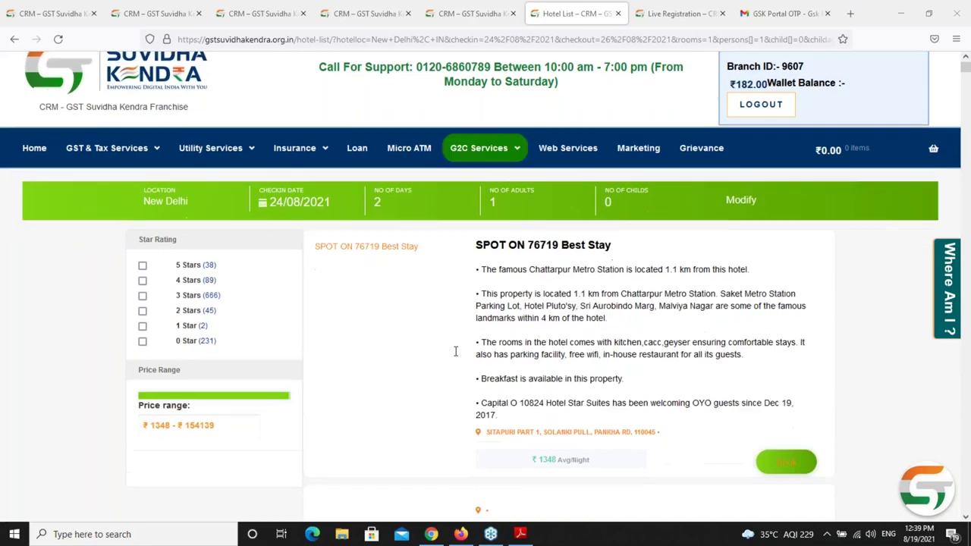
scroll(570, 288, down, 3)
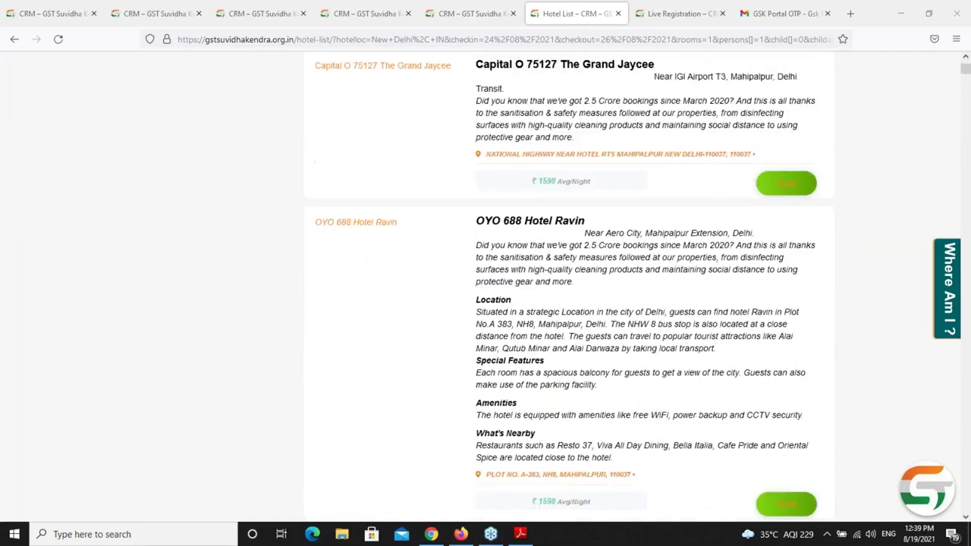
scroll(210, 354, up, 12)
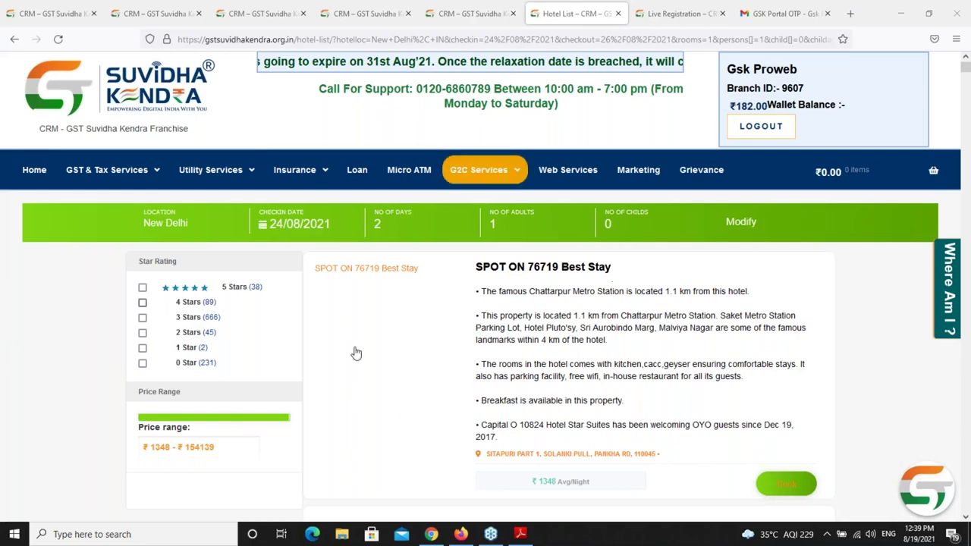
scroll(357, 353, down, 3)
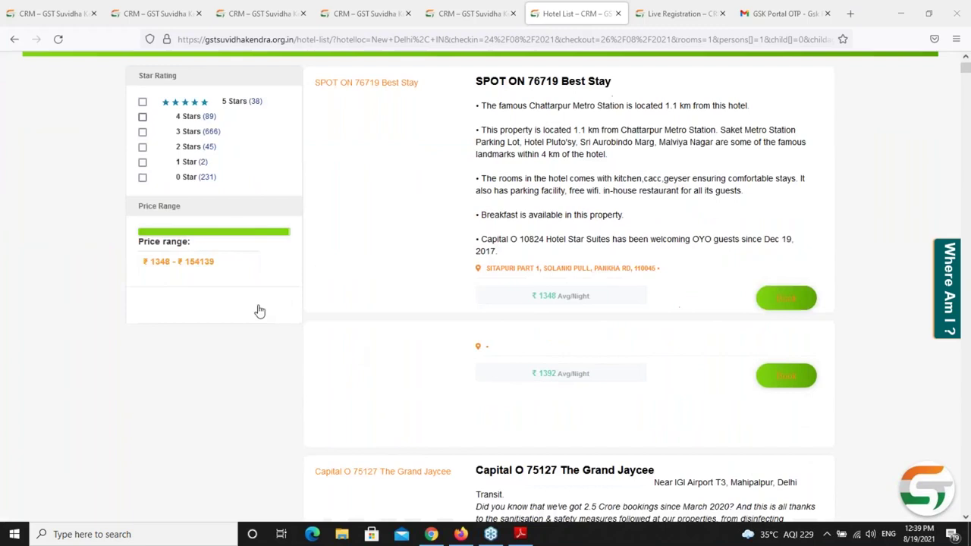
scroll(256, 310, up, 3)
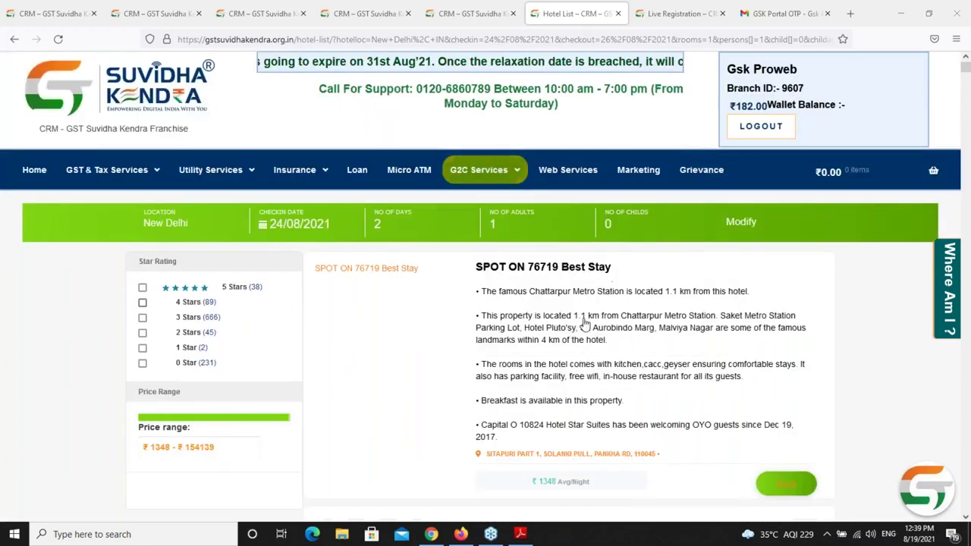
scroll(507, 339, down, 3)
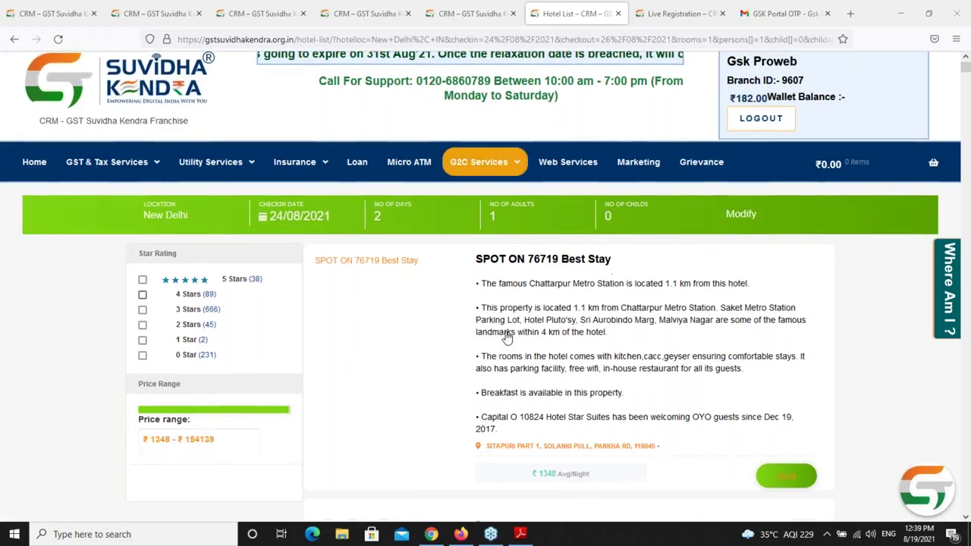
scroll(452, 251, up, 2)
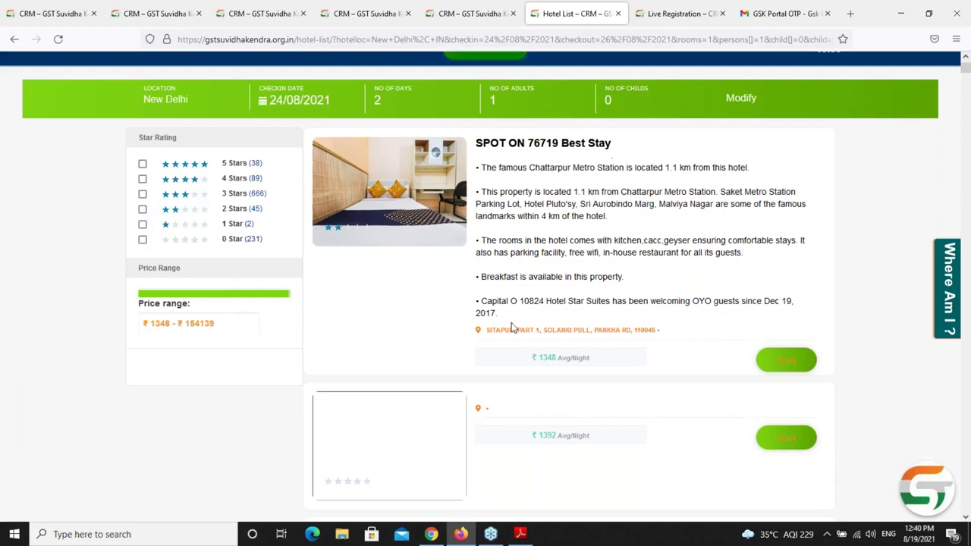
scroll(502, 328, down, 1)
scroll(502, 328, down, 7)
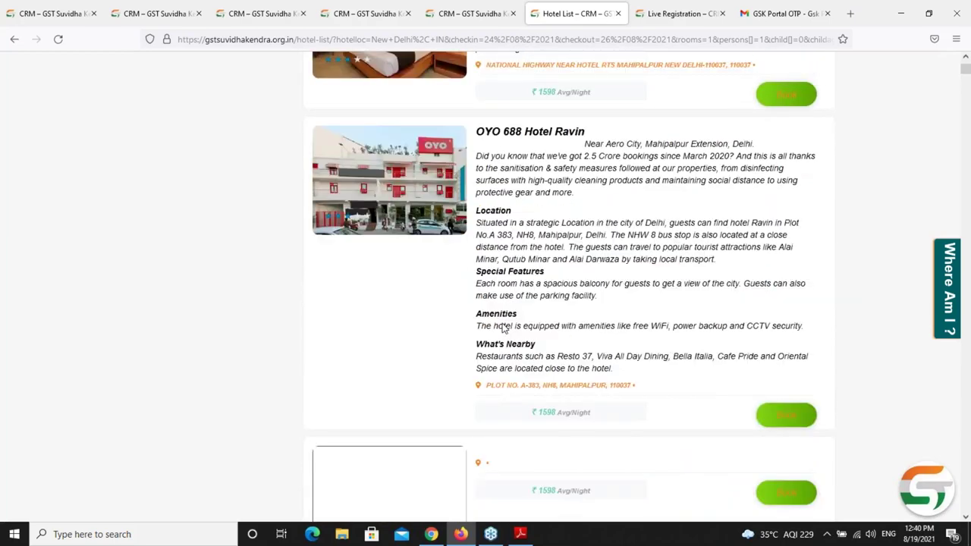
scroll(502, 328, up, 10)
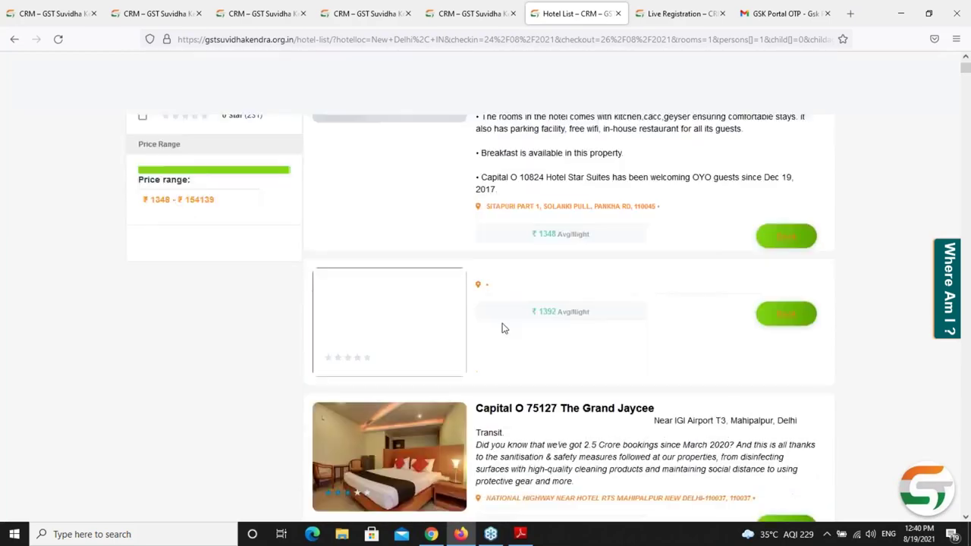
scroll(273, 314, up, 2)
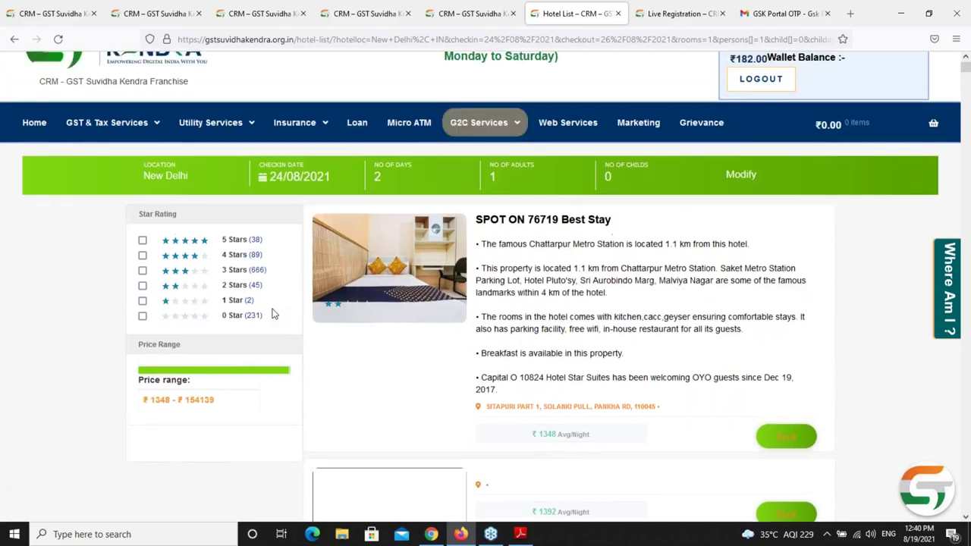
scroll(392, 359, down, 3)
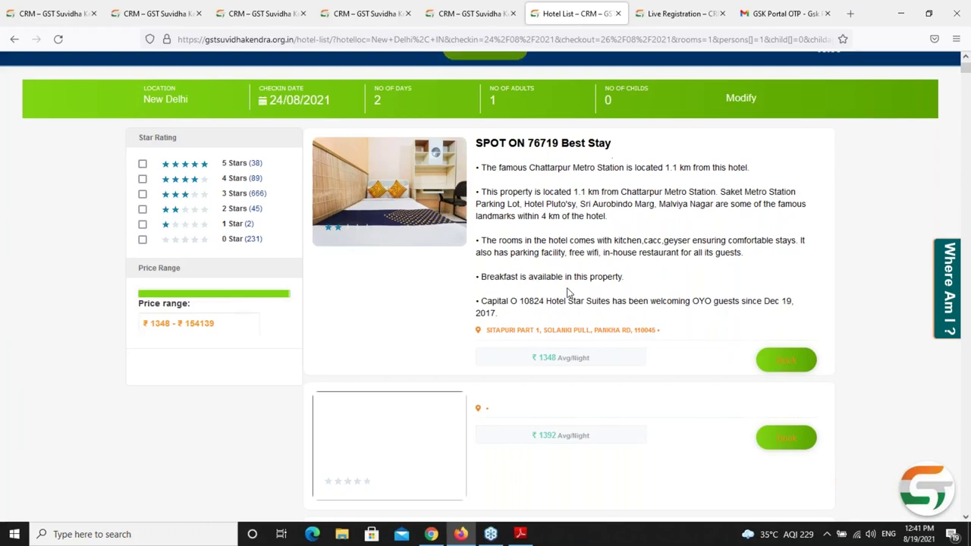
scroll(569, 296, up, 1)
scroll(569, 292, up, 3)
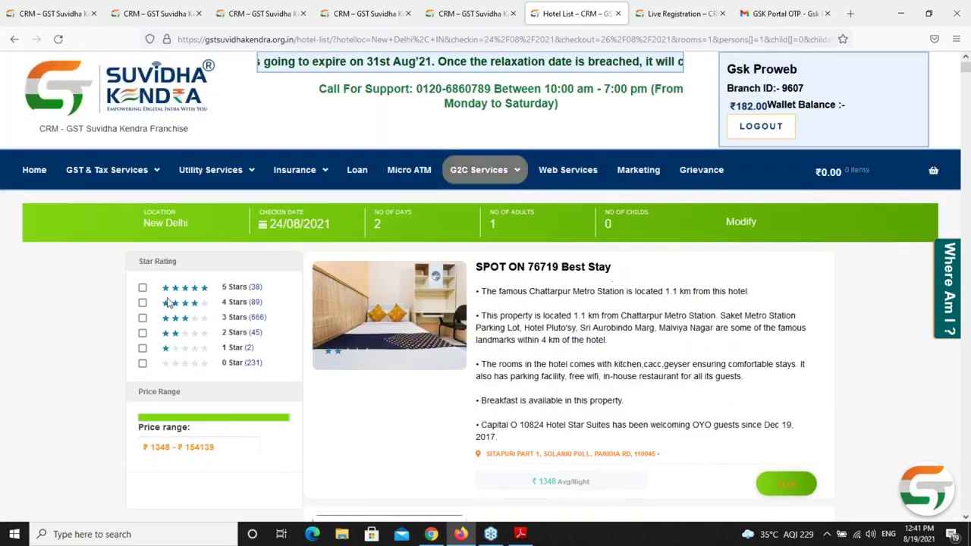
scroll(174, 382, down, 10)
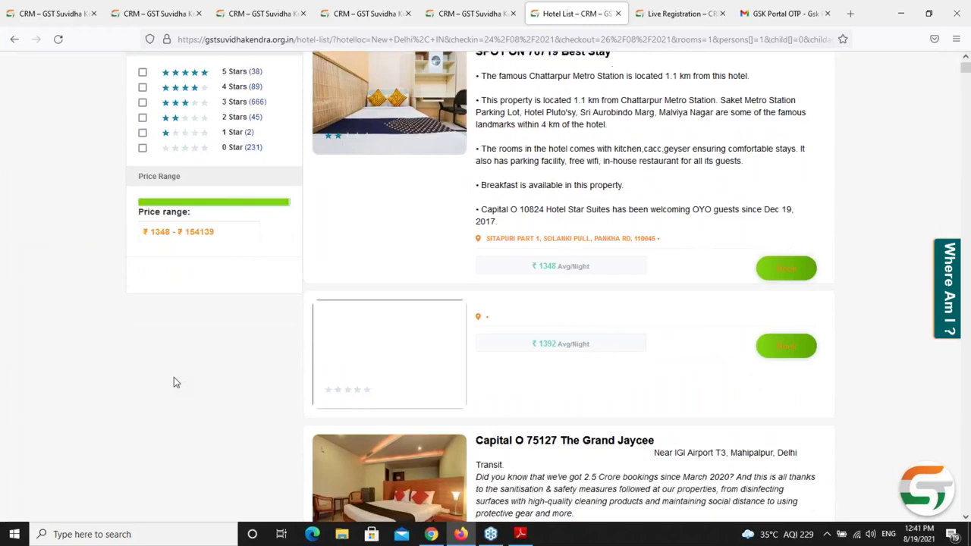
scroll(174, 377, down, 5)
scroll(174, 377, up, 10)
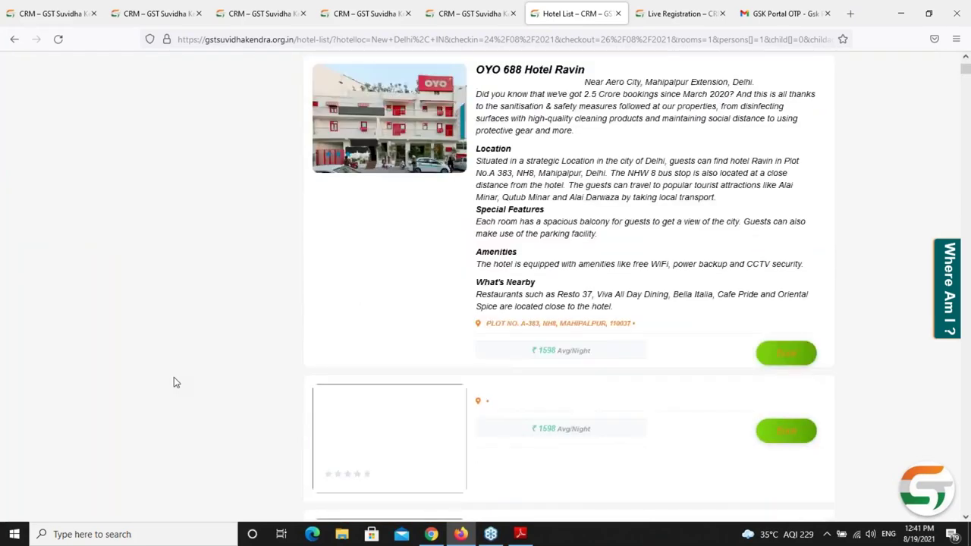
- Open the SPOT ON 76719 Best Stay hotel, review its available rooms, and check the room's cancellation policy
click(782, 237)
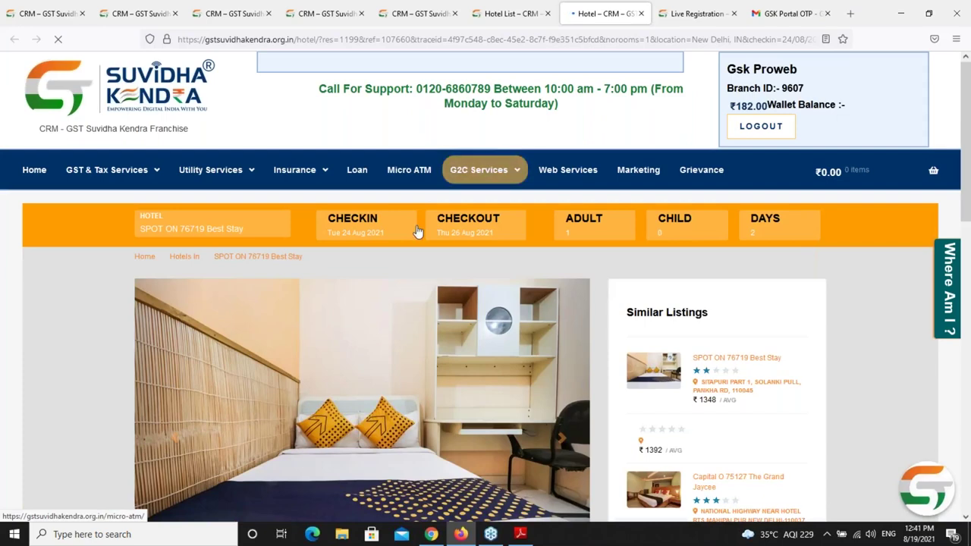
scroll(429, 312, down, 5)
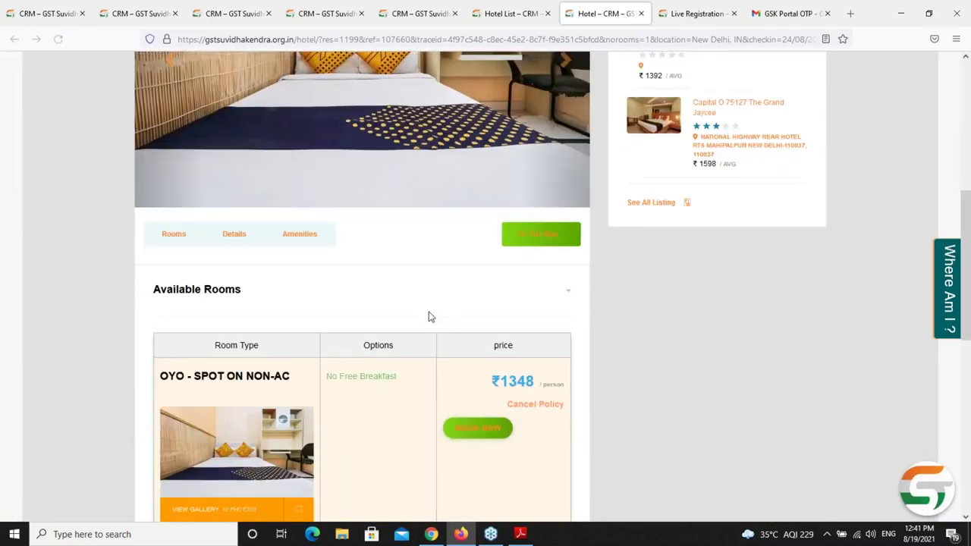
scroll(429, 317, down, 2)
scroll(331, 292, down, 5)
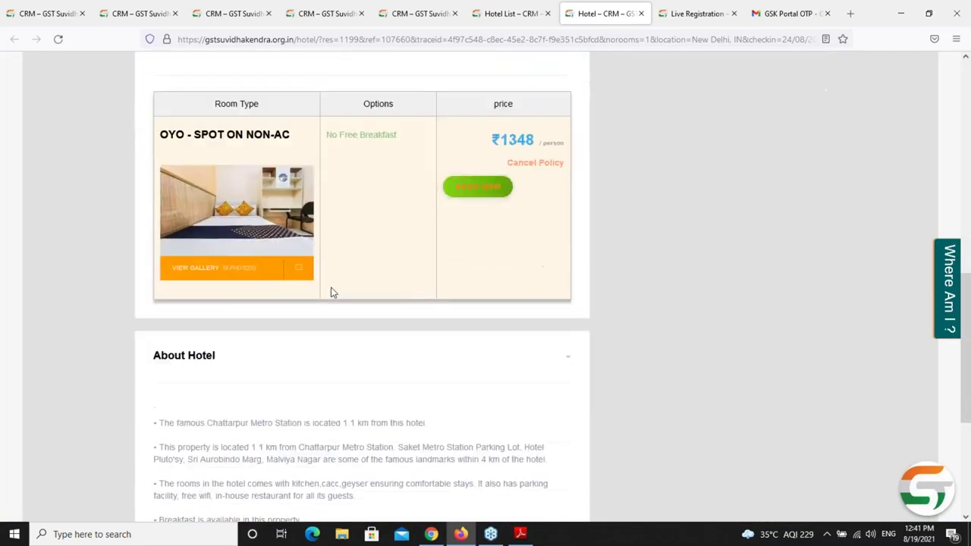
scroll(521, 316, up, 5)
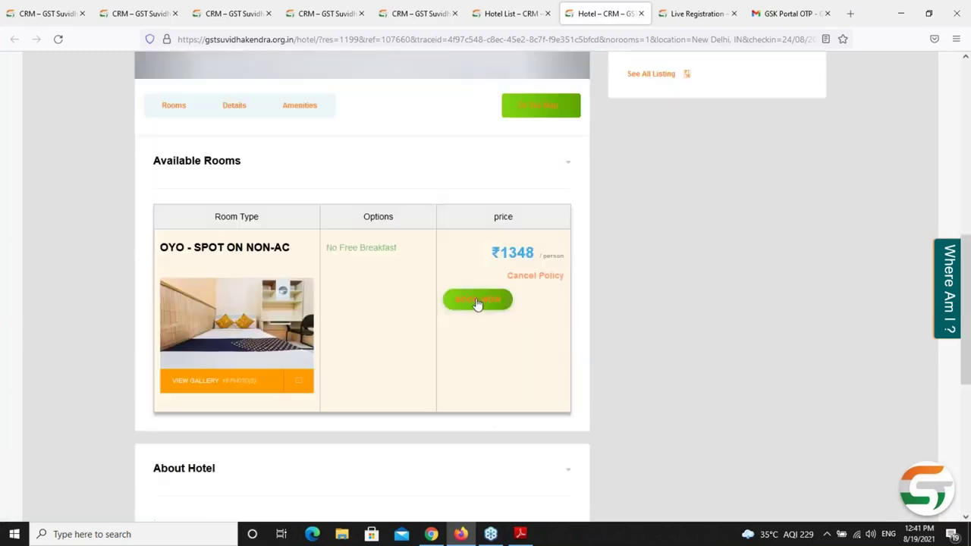
scroll(478, 356, up, 1)
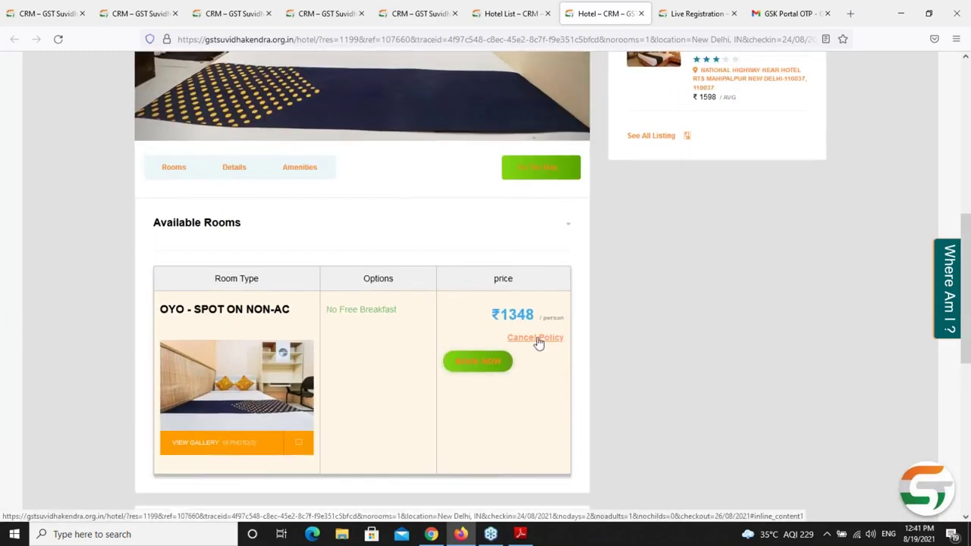
click(535, 334)
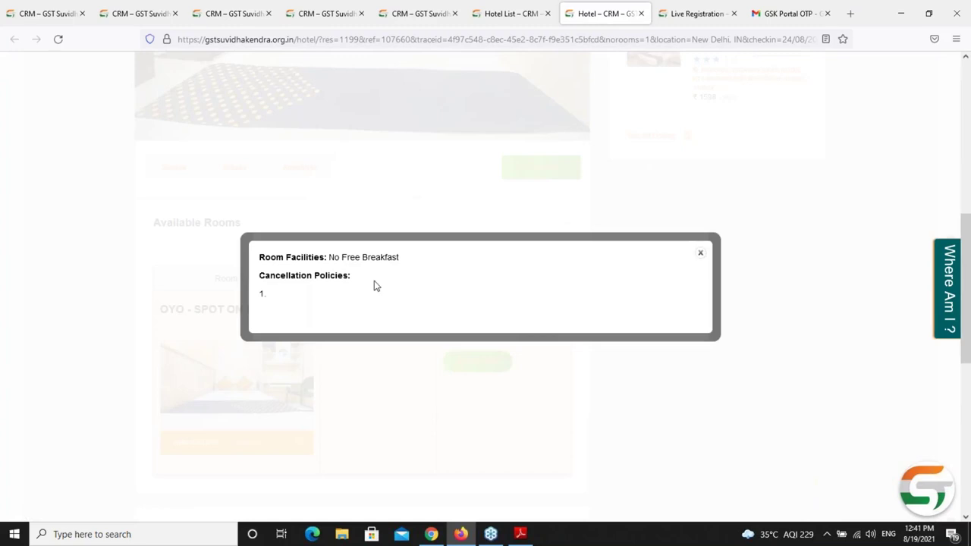
click(699, 256)
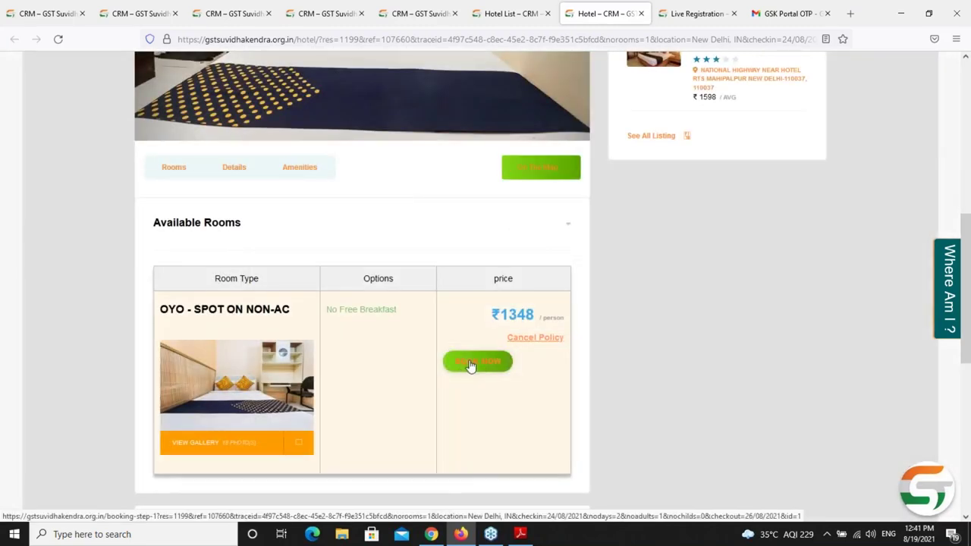
- Start booking the OYO - SPOT ON NON-AC room and agree to the Terms and Conditions on the traveller form
click(466, 364)
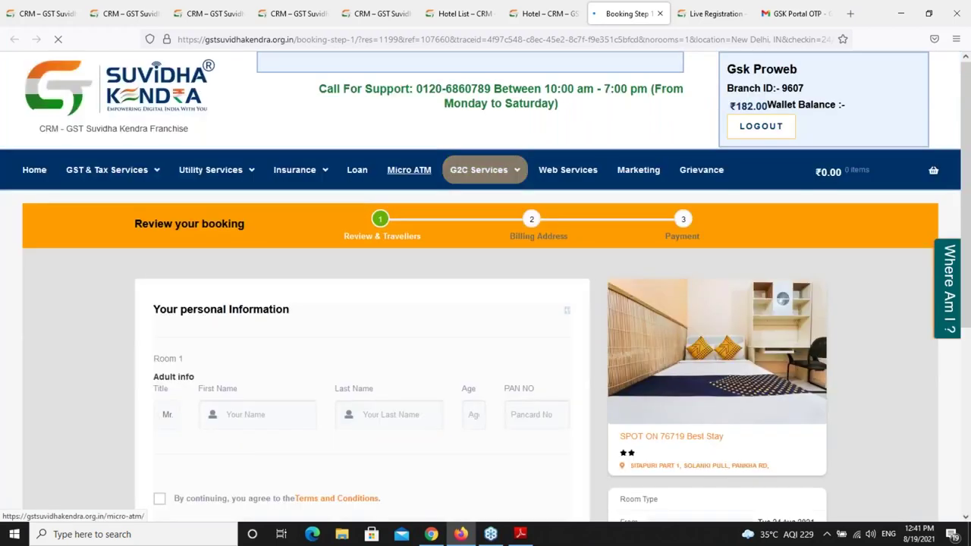
scroll(397, 357, down, 5)
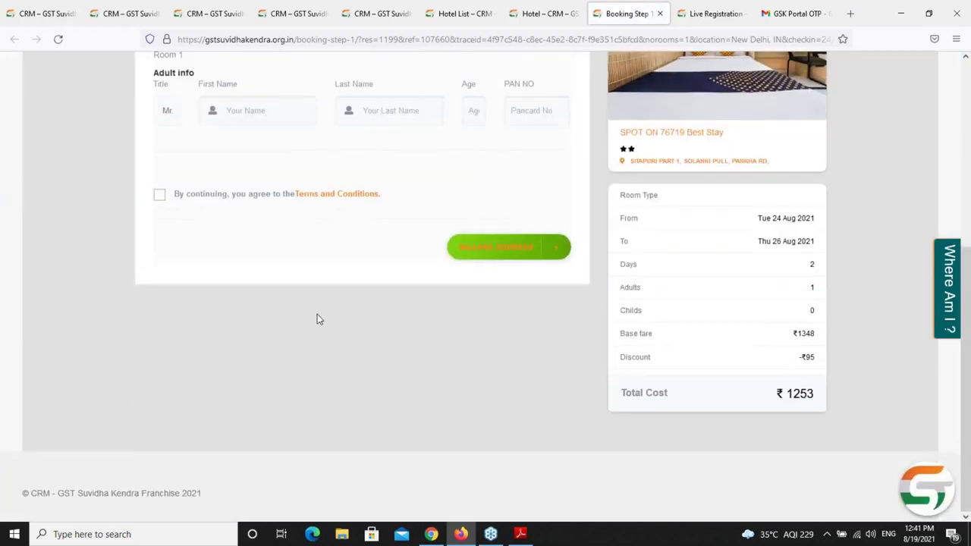
scroll(317, 319, up, 2)
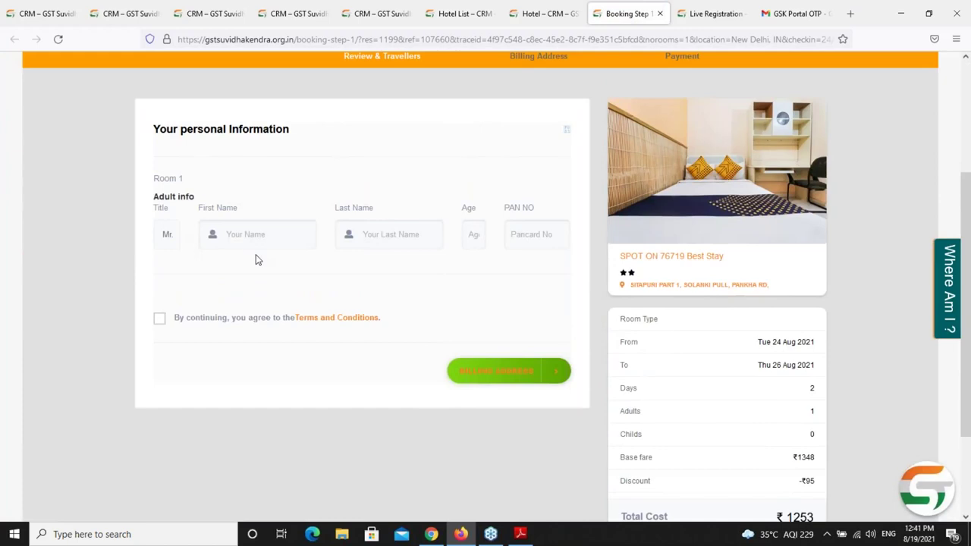
click(468, 237)
click(159, 319)
scroll(484, 458, up, 2)
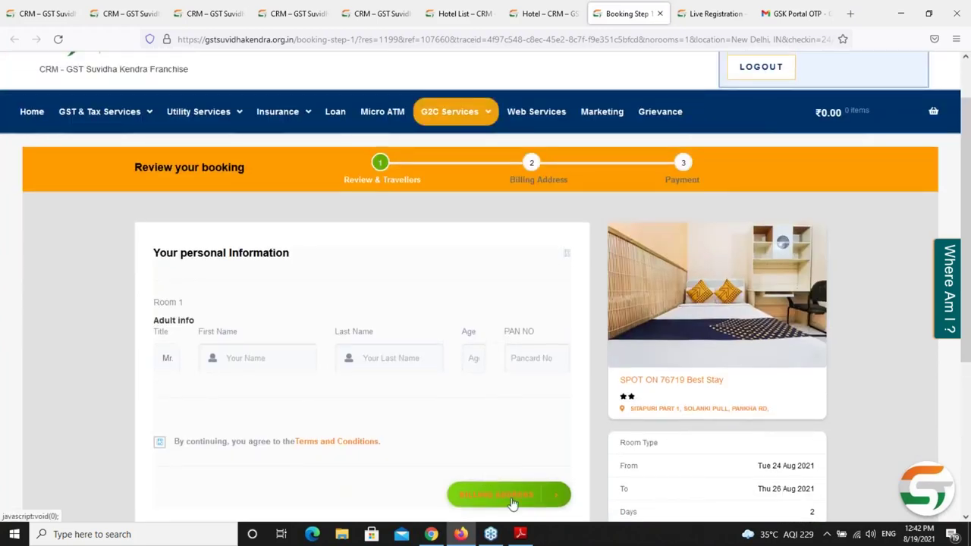
- Review the booking page's traveller, billing address and payment stages, and close that page to return to the hotel details
scroll(514, 463, down, 1)
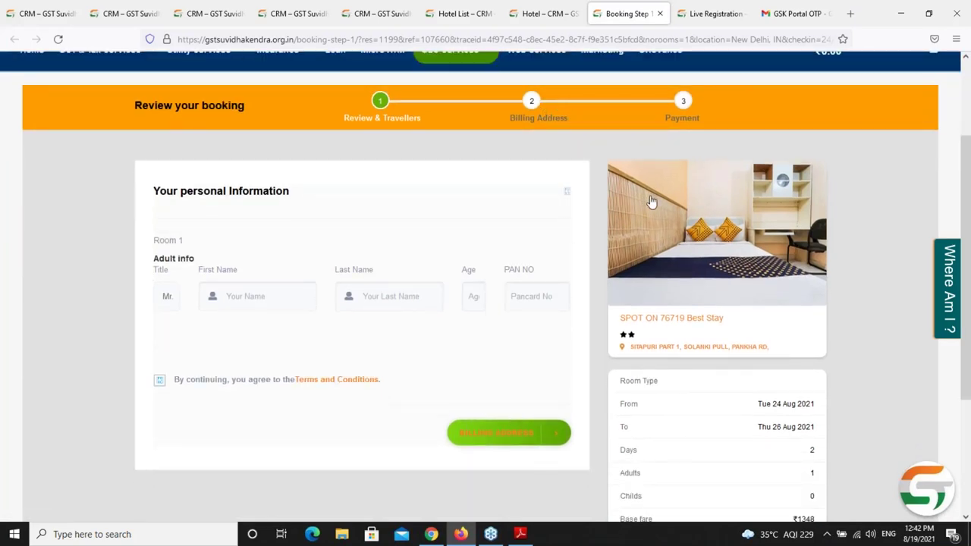
scroll(651, 206, up, 1)
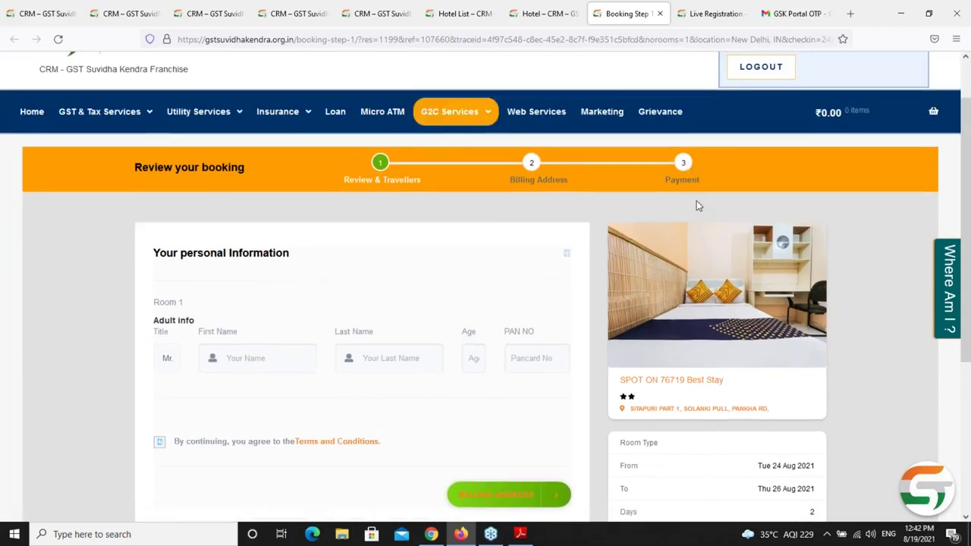
scroll(701, 216, up, 1)
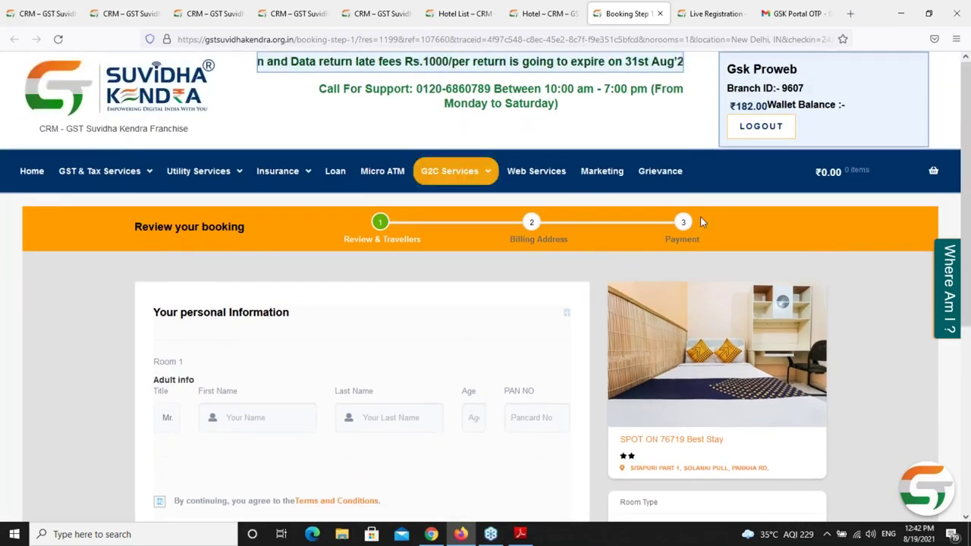
scroll(496, 357, down, 2)
scroll(496, 357, up, 1)
scroll(496, 358, up, 1)
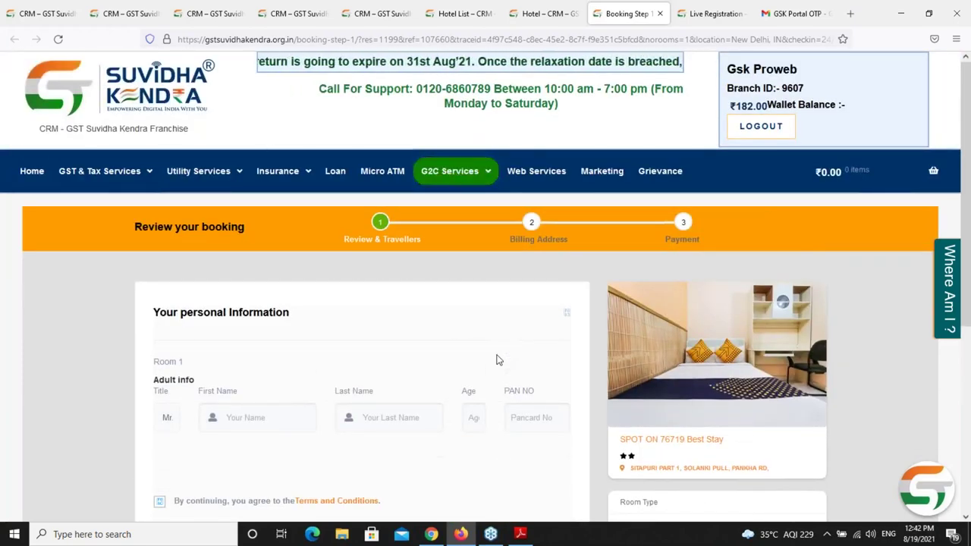
click(658, 14)
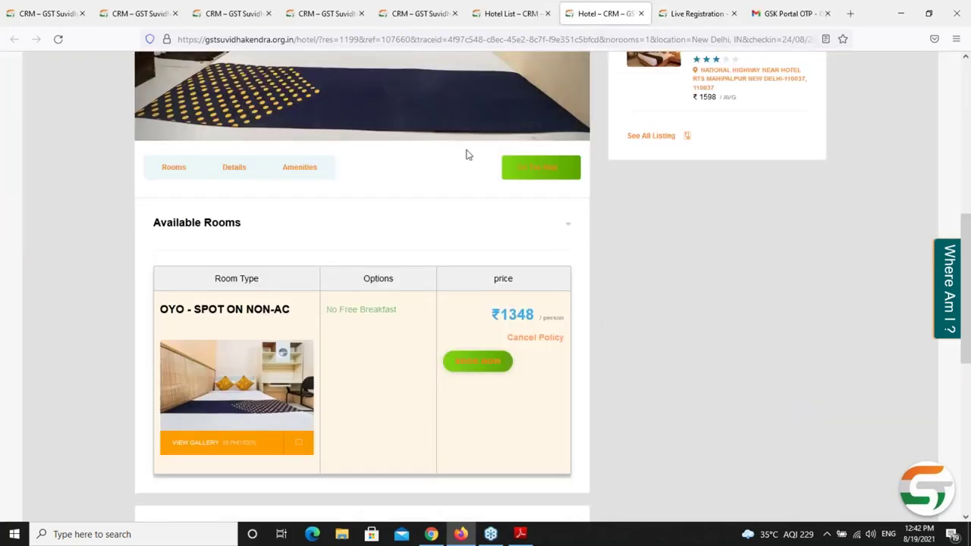
- Close the hotel details page and go back from the hotel results to the Online Travel Booking page
scroll(467, 156, up, 1)
click(511, 23)
scroll(486, 303, up, 3)
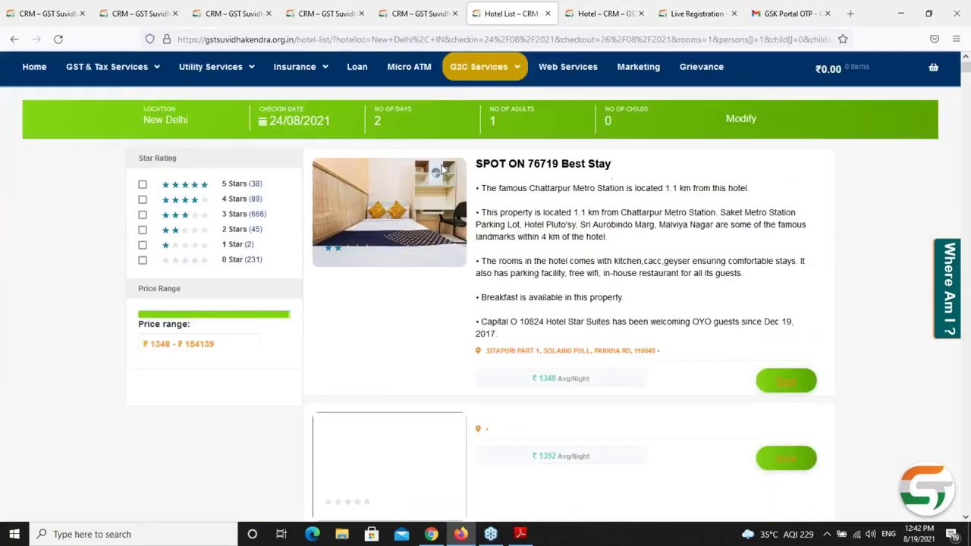
click(641, 14)
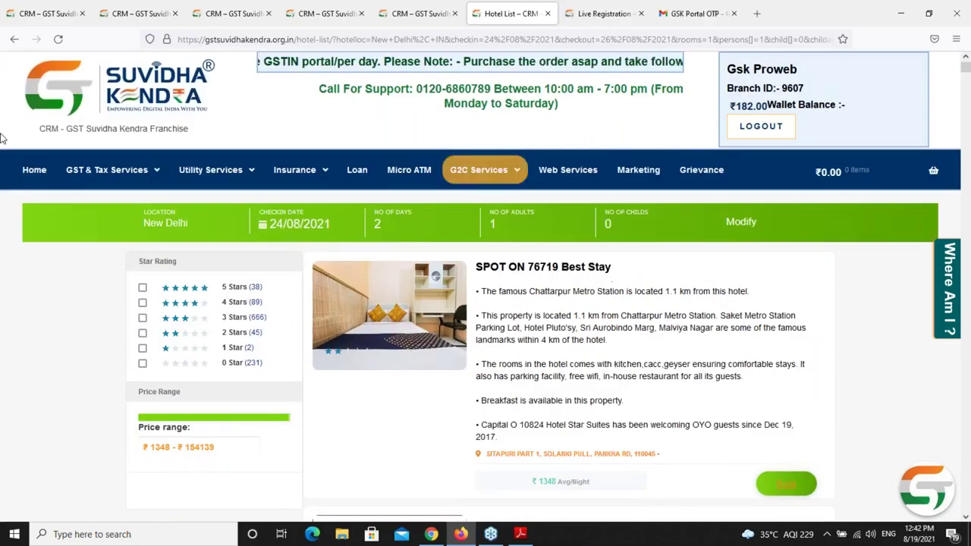
click(17, 40)
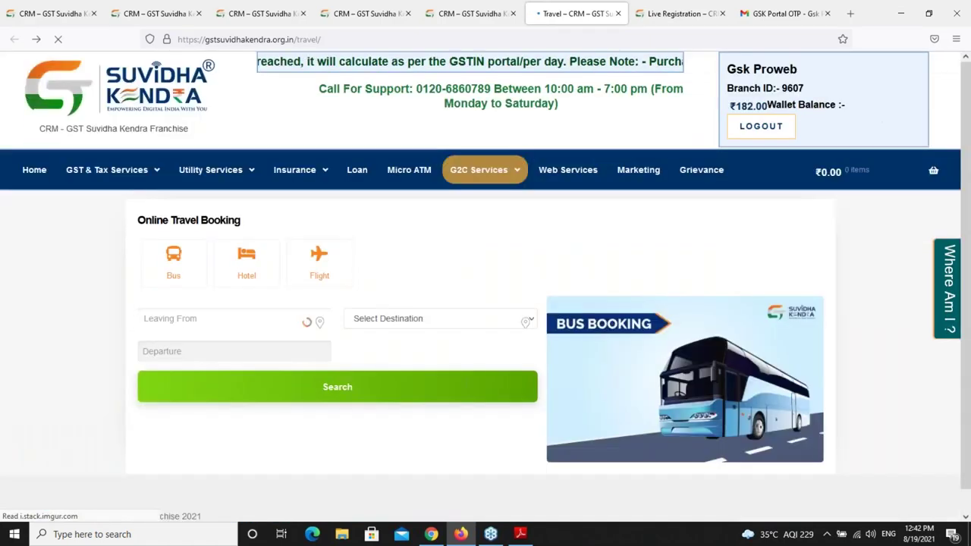
- Switch the travel booking form to Flight, check the Round Trip fields, and set the trip type to Oneway
click(313, 267)
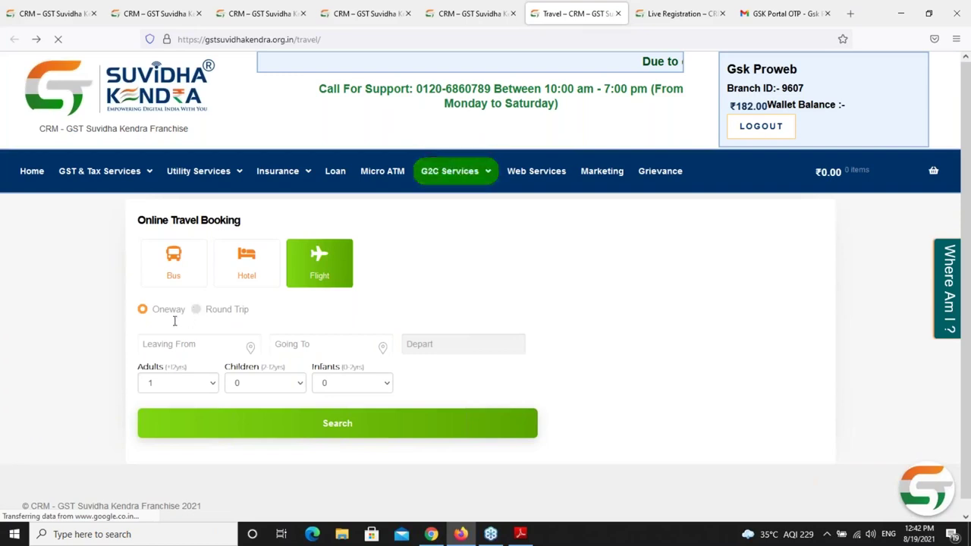
click(196, 309)
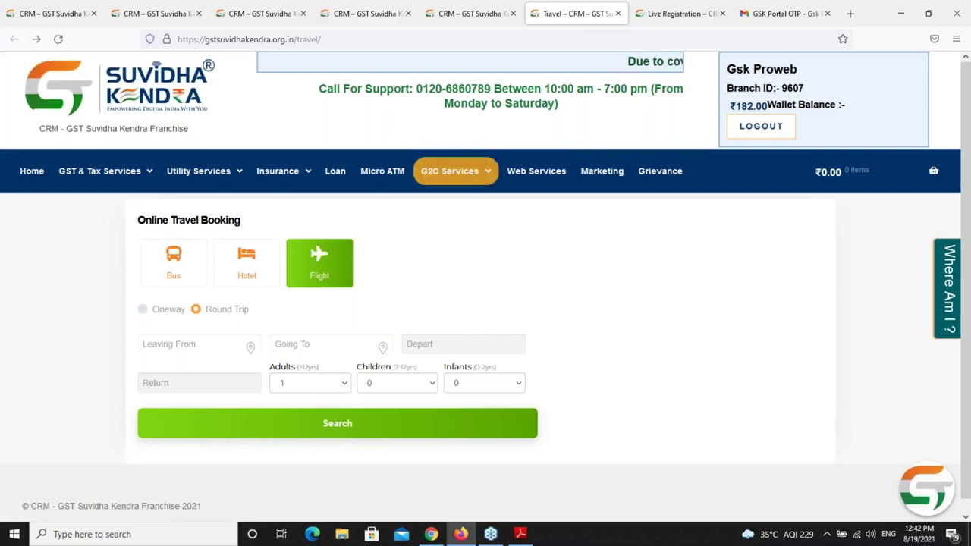
click(143, 308)
- Set the flight route from Delhi (DEL) to Patna (PAT) with departure on 26/08/2021
click(182, 347)
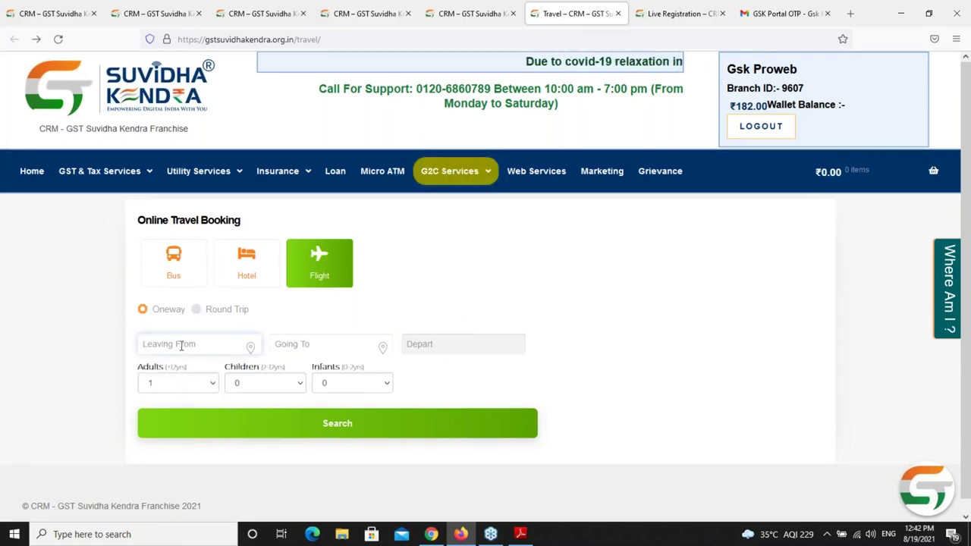
text(del)
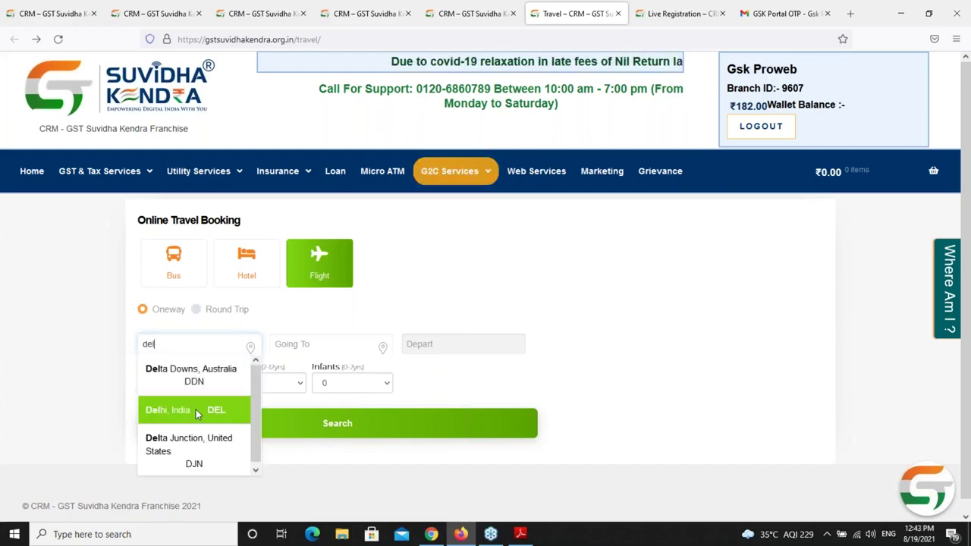
click(196, 411)
click(317, 343)
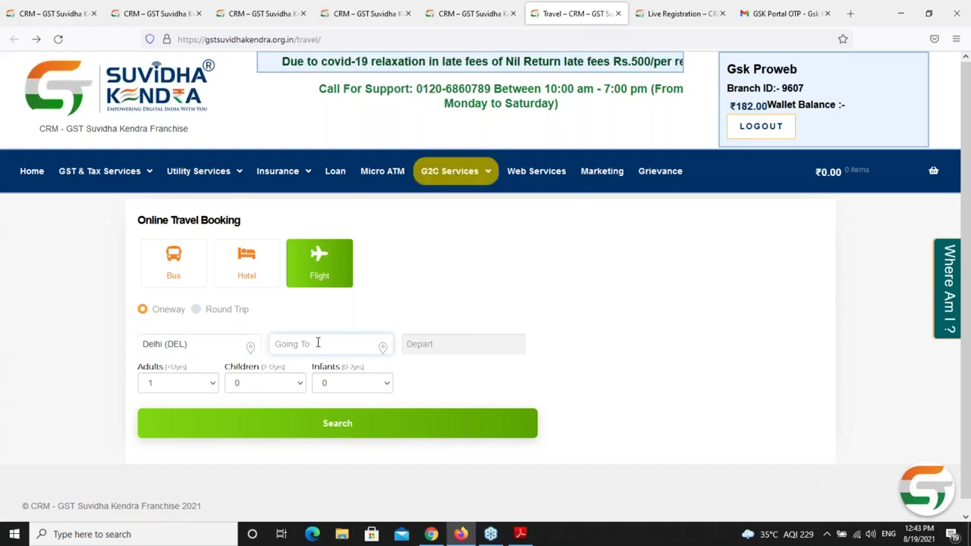
text(pat)
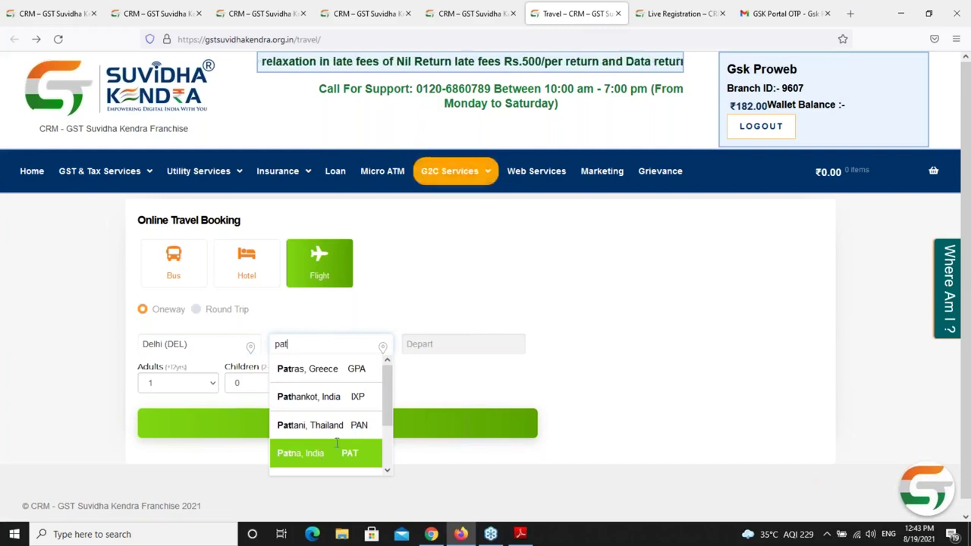
click(336, 448)
click(432, 350)
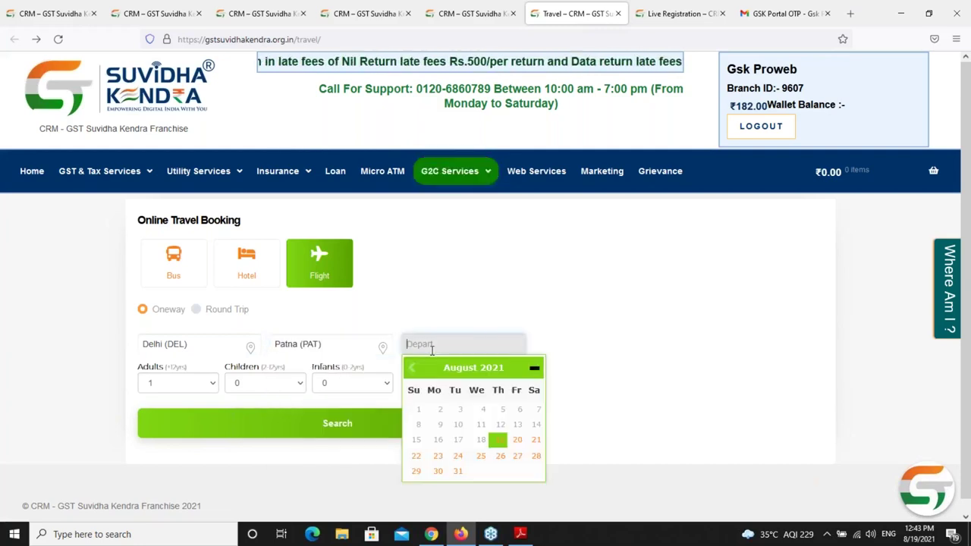
click(498, 456)
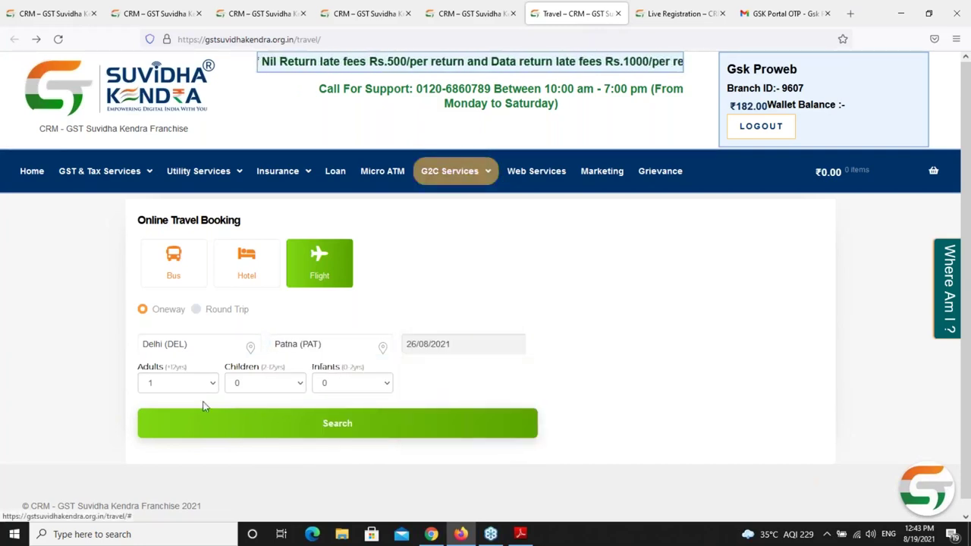
- Check the passenger options, keep 1 adult, 0 children and 0 infants, and search for flights
click(180, 384)
click(183, 400)
click(147, 381)
click(180, 383)
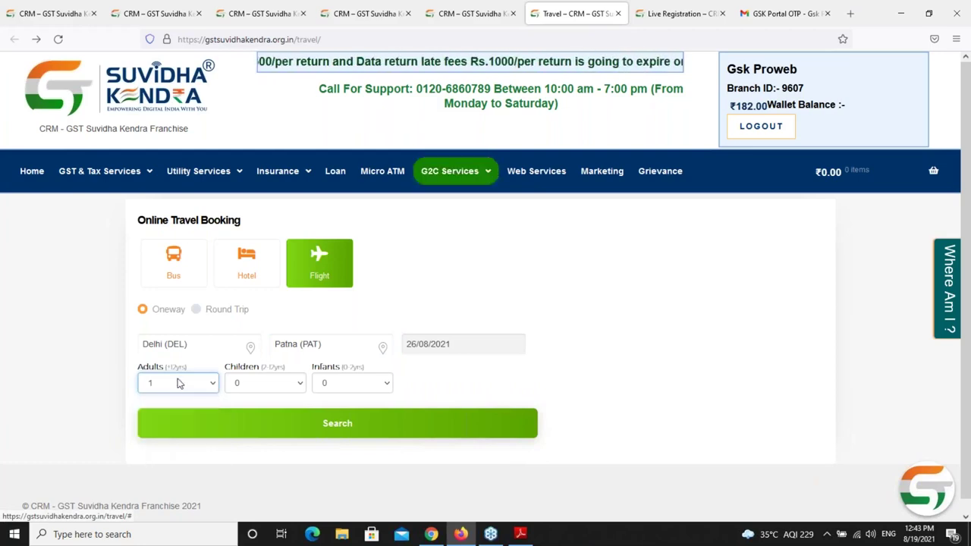
click(255, 390)
click(255, 390)
click(323, 389)
click(325, 384)
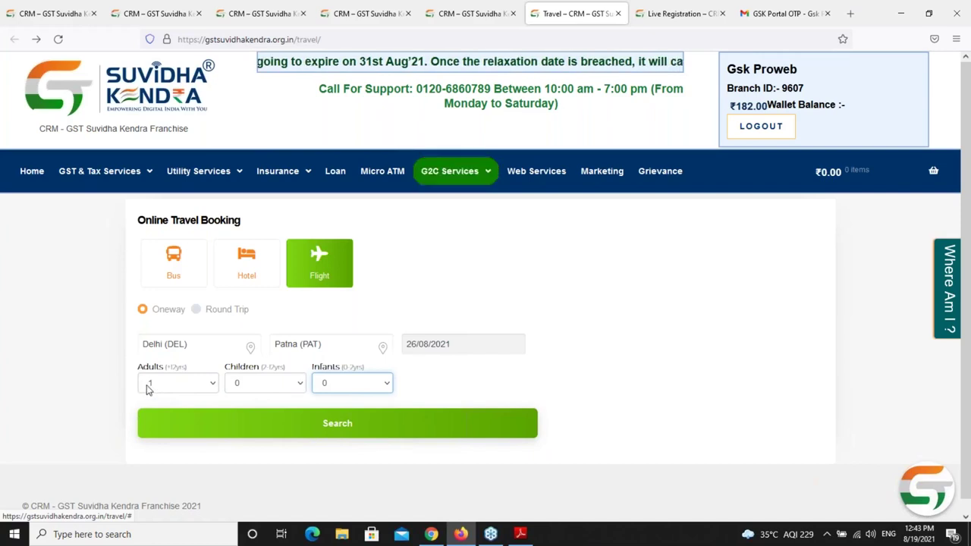
click(342, 428)
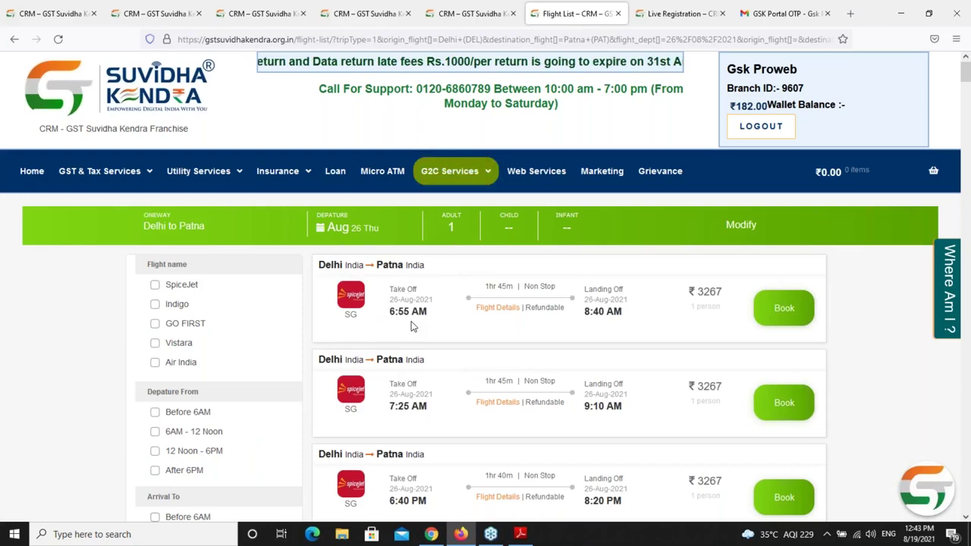
- Look through the Delhi to Patna flight results with their airlines, timings and fares
scroll(412, 327, down, 5)
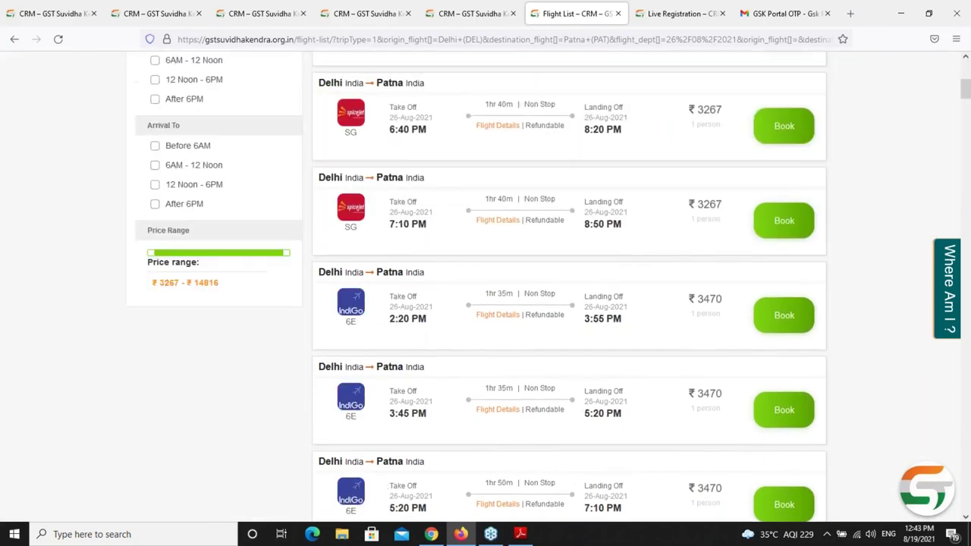
scroll(478, 287, down, 12)
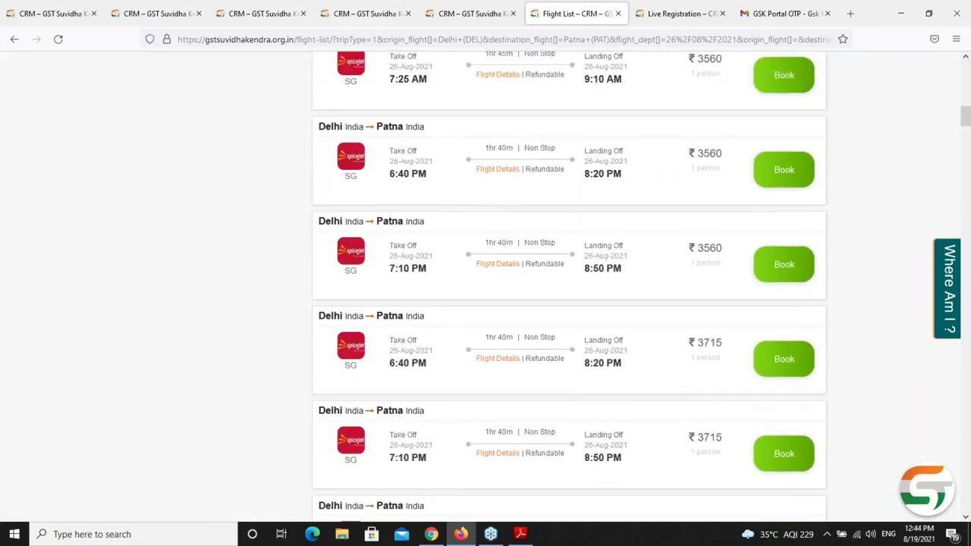
scroll(478, 287, up, 15)
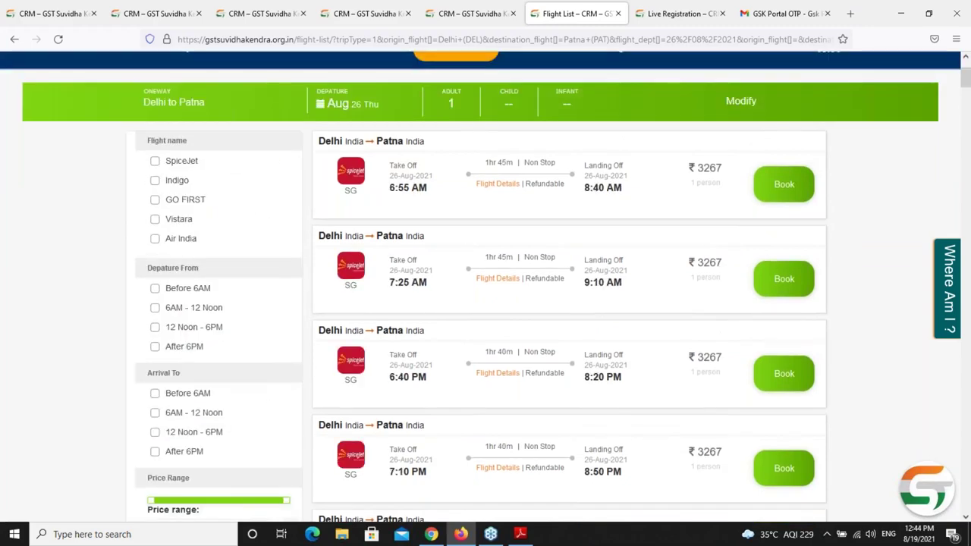
- Filter the flight results by SpiceJet and browse the matching flights
click(155, 164)
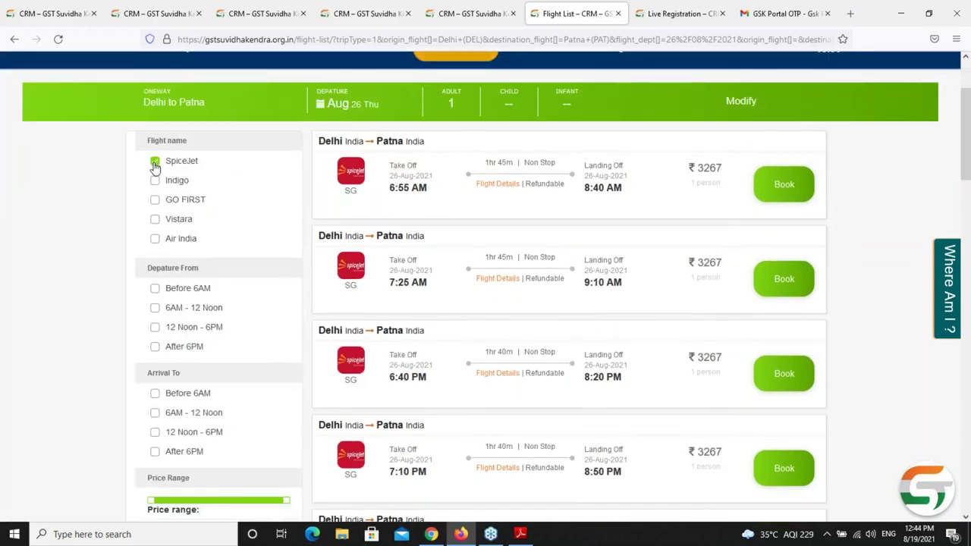
scroll(155, 164, down, 4)
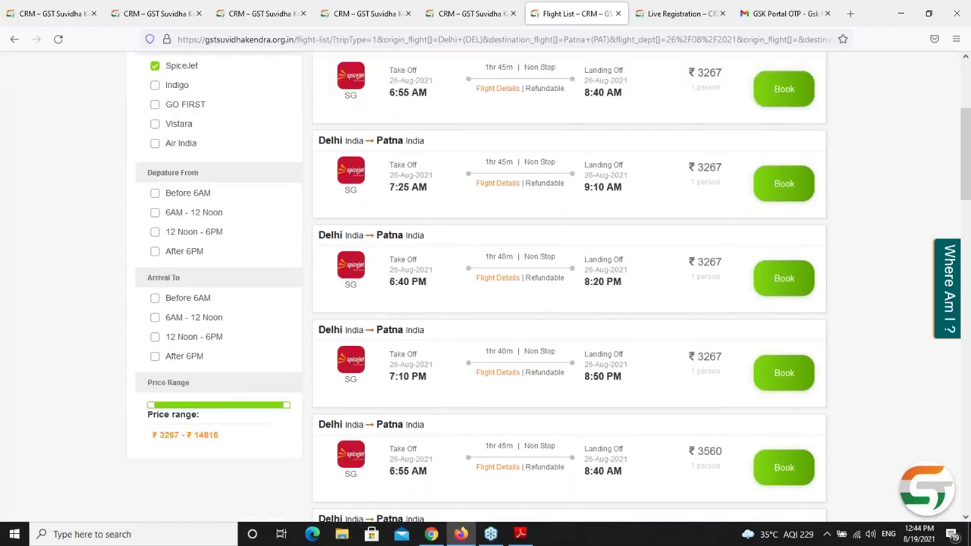
scroll(569, 286, down, 3)
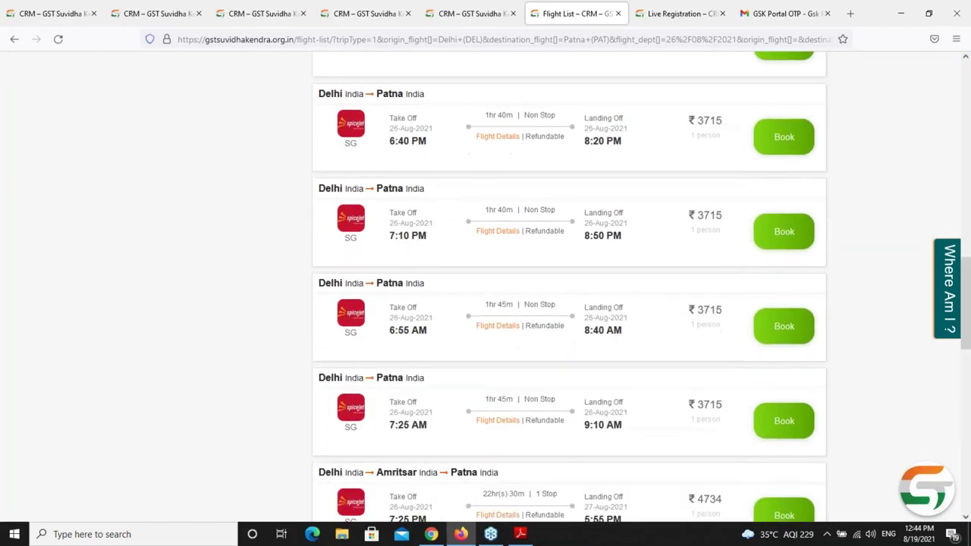
scroll(154, 311, up, 7)
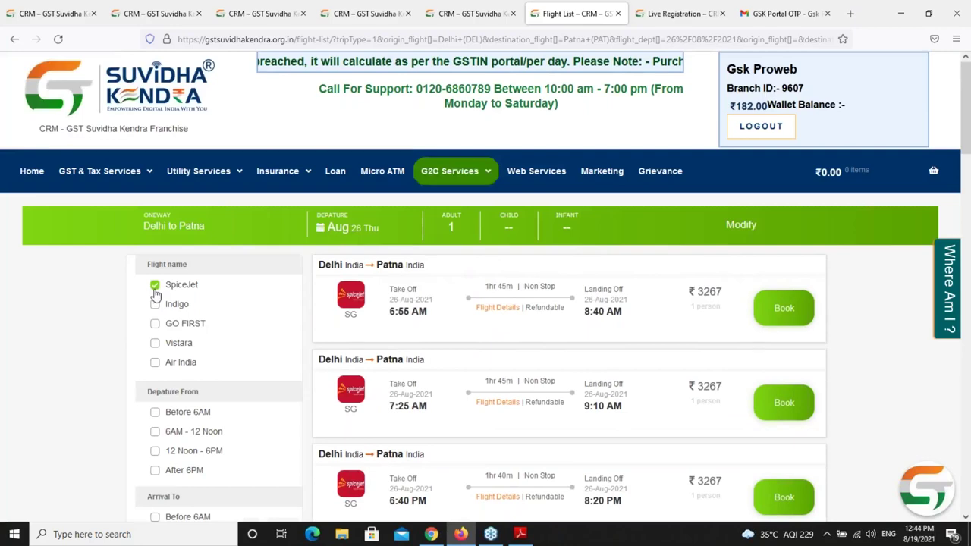
- Filter the flight results by Indigo instead, browse them, and clear the airline filter
click(155, 305)
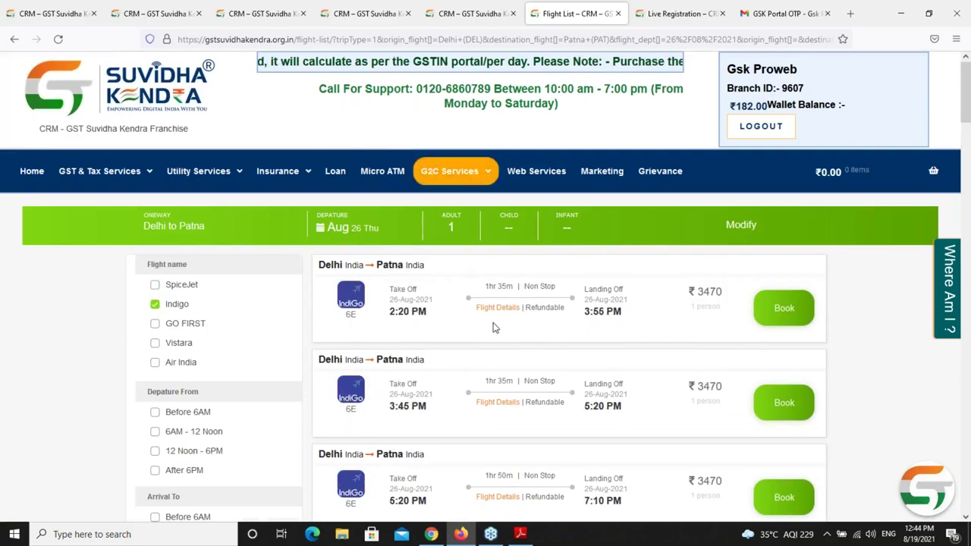
scroll(493, 328, down, 3)
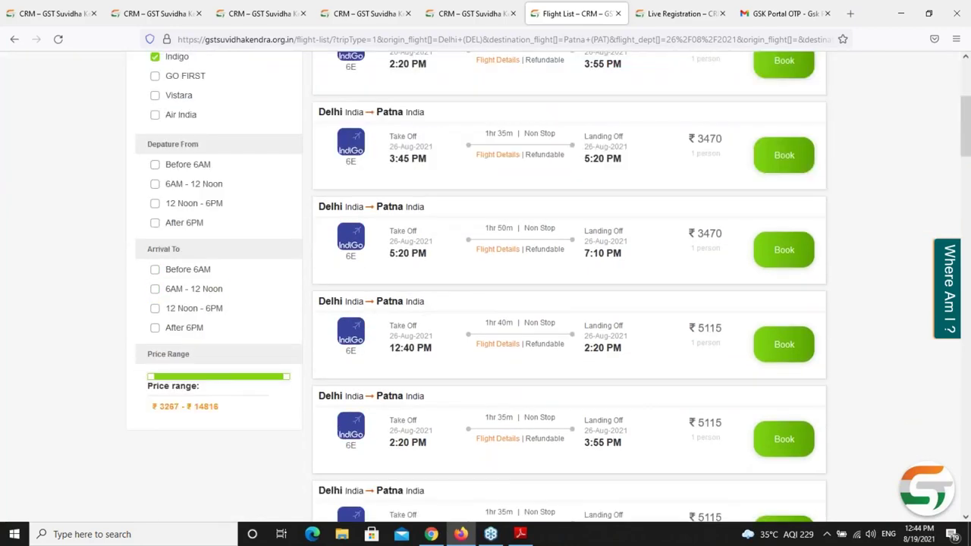
scroll(195, 336, up, 3)
click(156, 304)
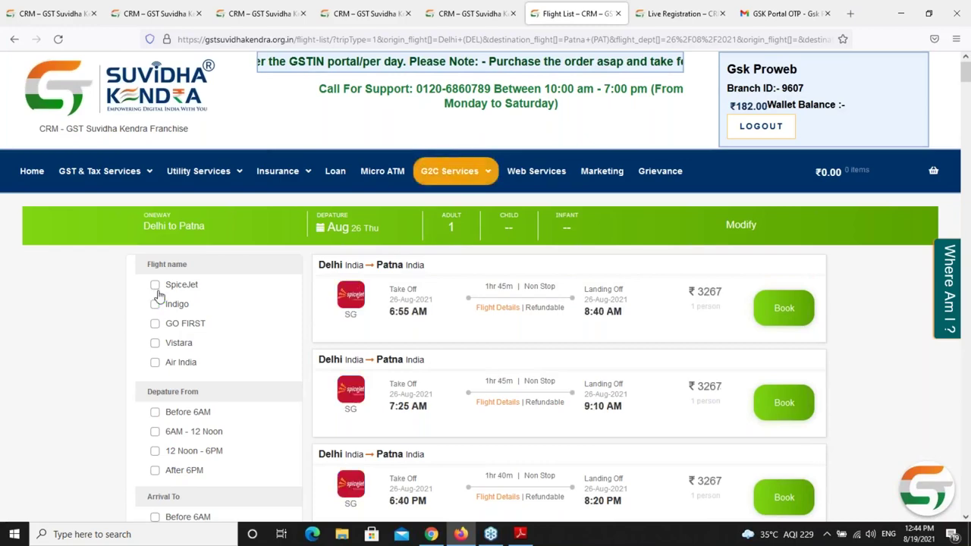
- Review the departure, arrival and price range filters, and start booking the 6:55 AM SpiceJet flight from Delhi to Patna
scroll(197, 362, down, 1)
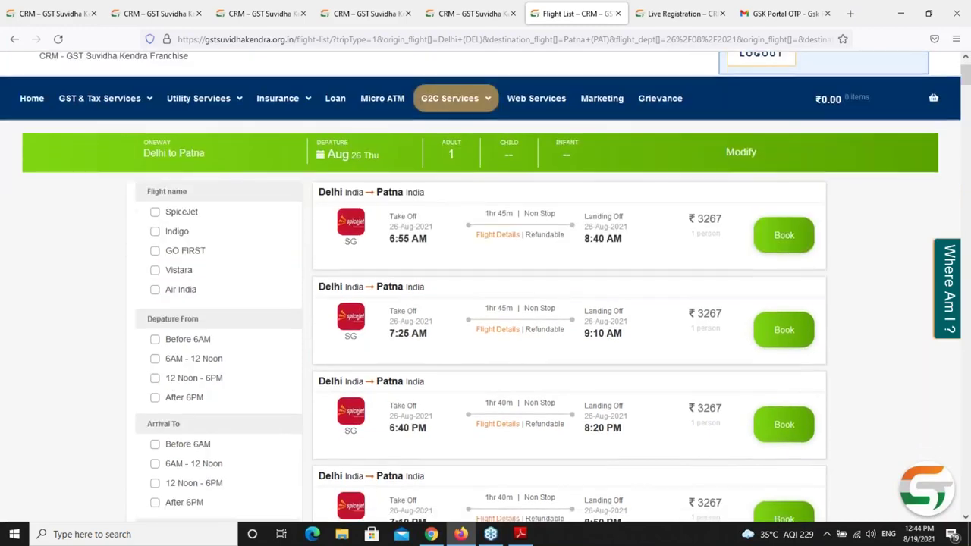
scroll(182, 349, down, 1)
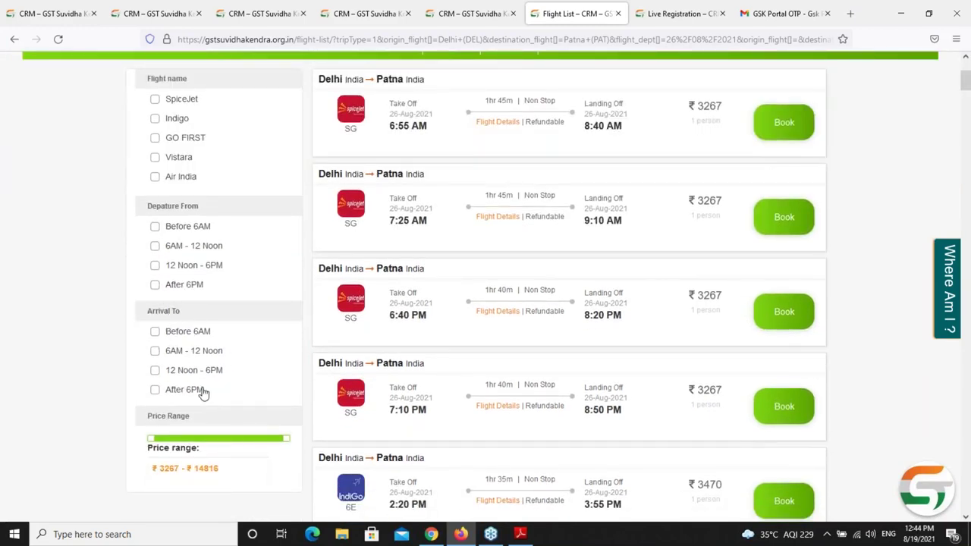
scroll(233, 249, down, 2)
scroll(230, 250, up, 1)
scroll(232, 250, up, 3)
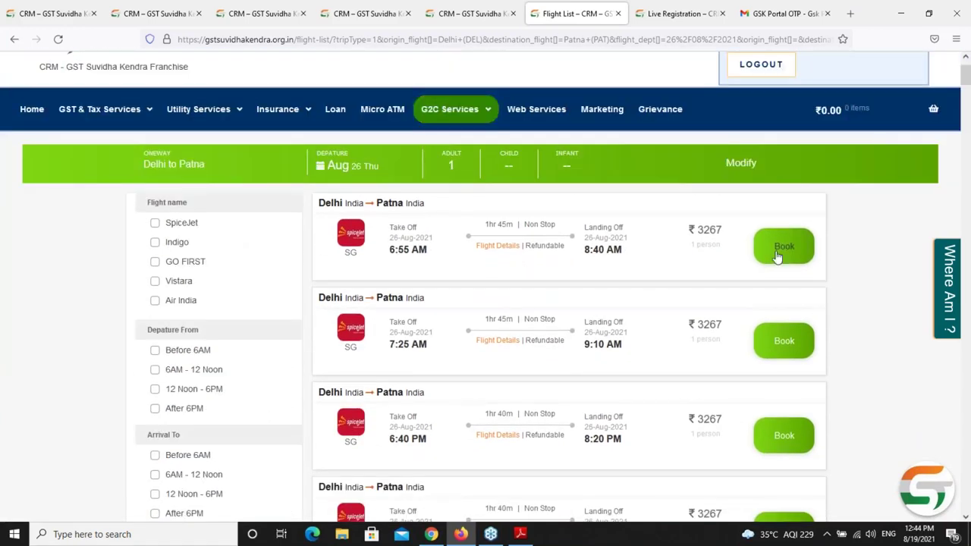
click(777, 250)
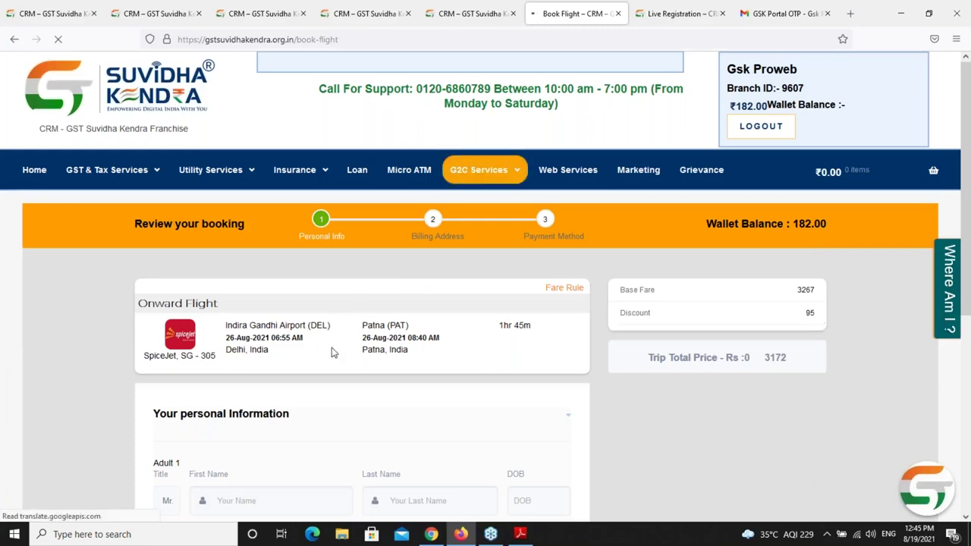
- Review the flight booking page's onward flight details, fare summary, and personal information and contact fields
scroll(332, 352, down, 2)
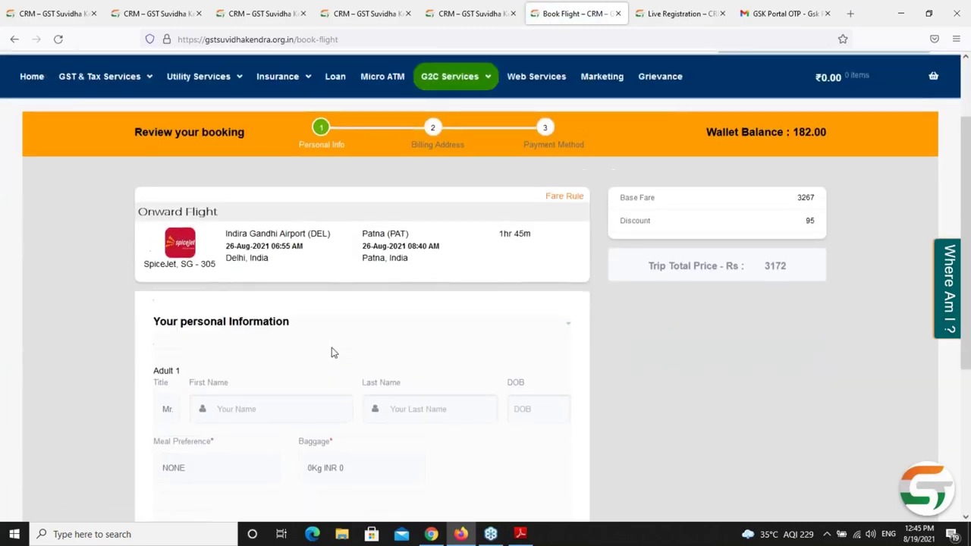
scroll(332, 352, up, 2)
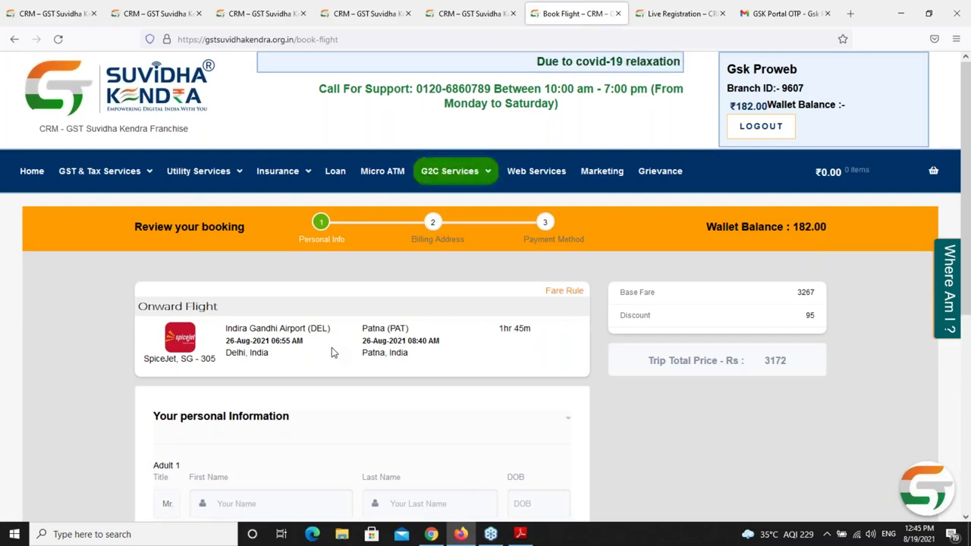
scroll(332, 352, down, 2)
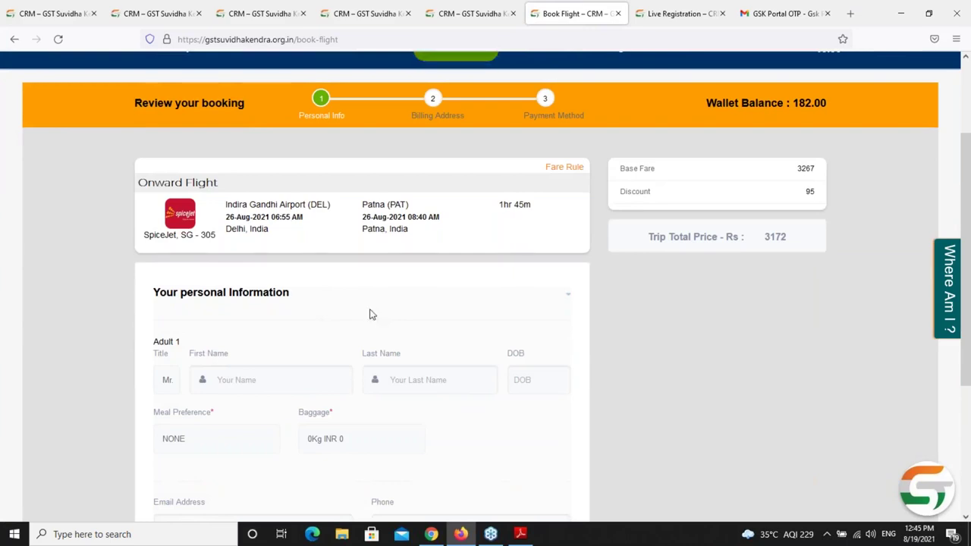
scroll(371, 314, down, 3)
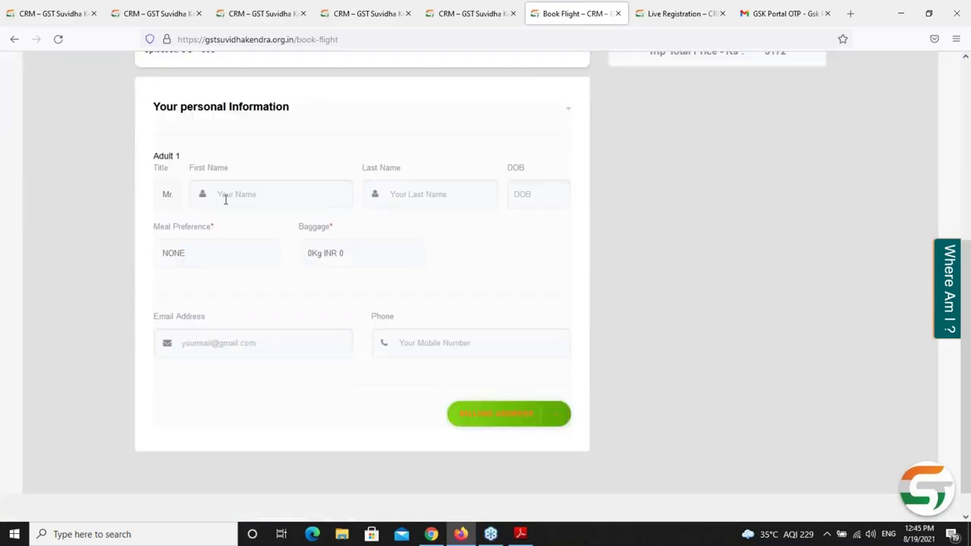
scroll(225, 200, up, 1)
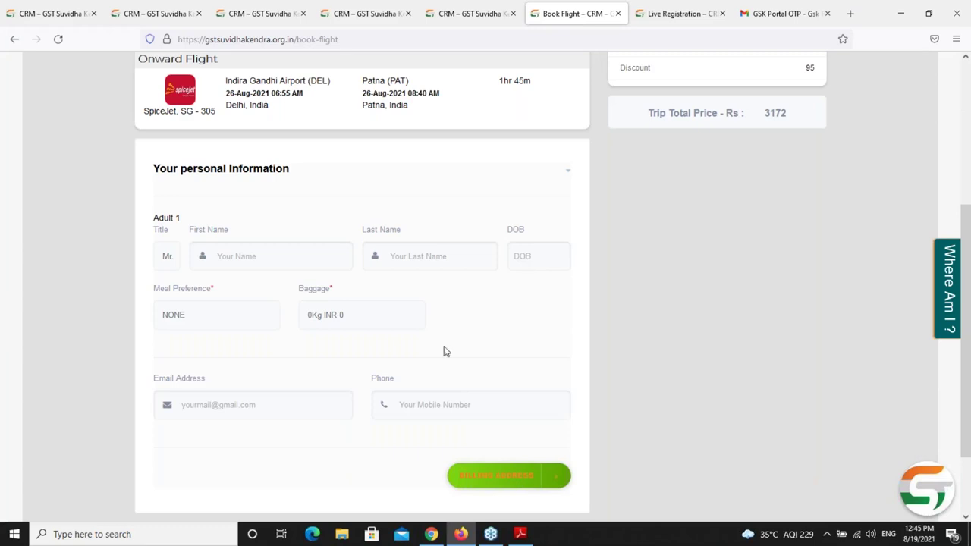
- Check the Meal Preference options available for Adult 1
click(192, 322)
click(192, 324)
scroll(223, 343, up, 1)
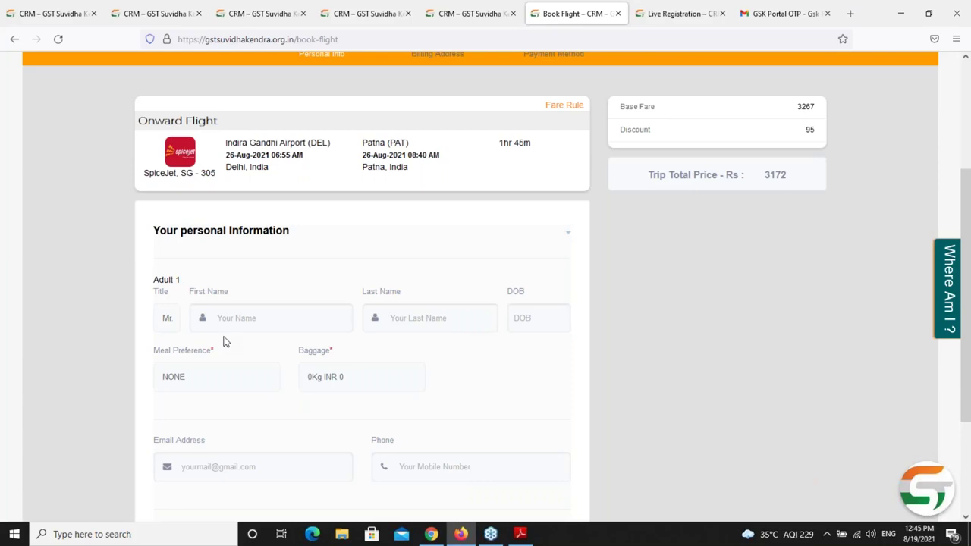
click(203, 381)
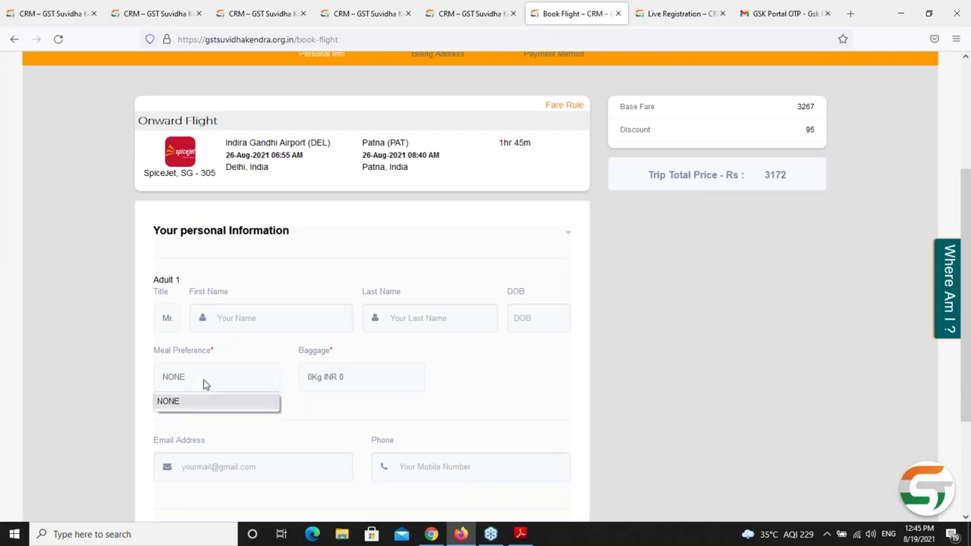
- Check the Baggage options for Adult 1 and the email and phone contact fields on the flight booking form
click(331, 384)
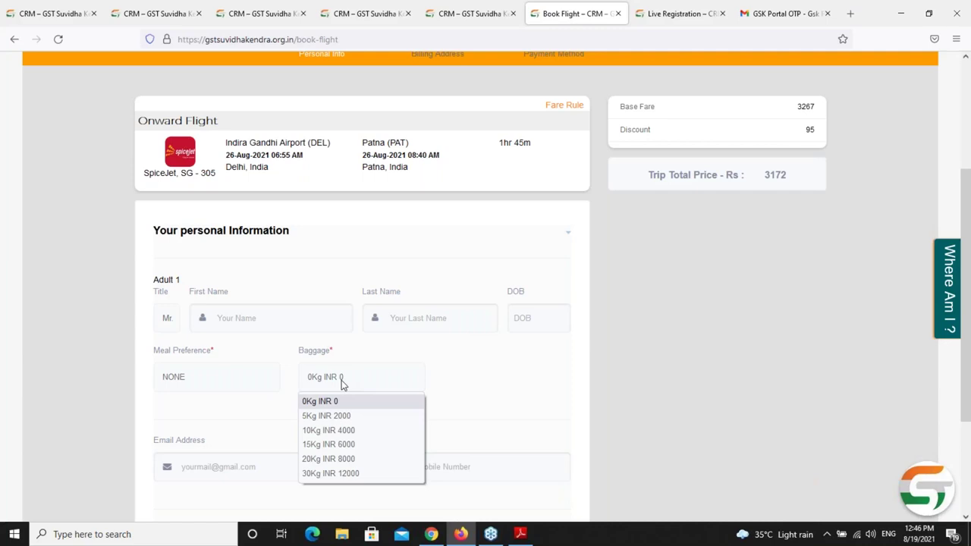
click(332, 385)
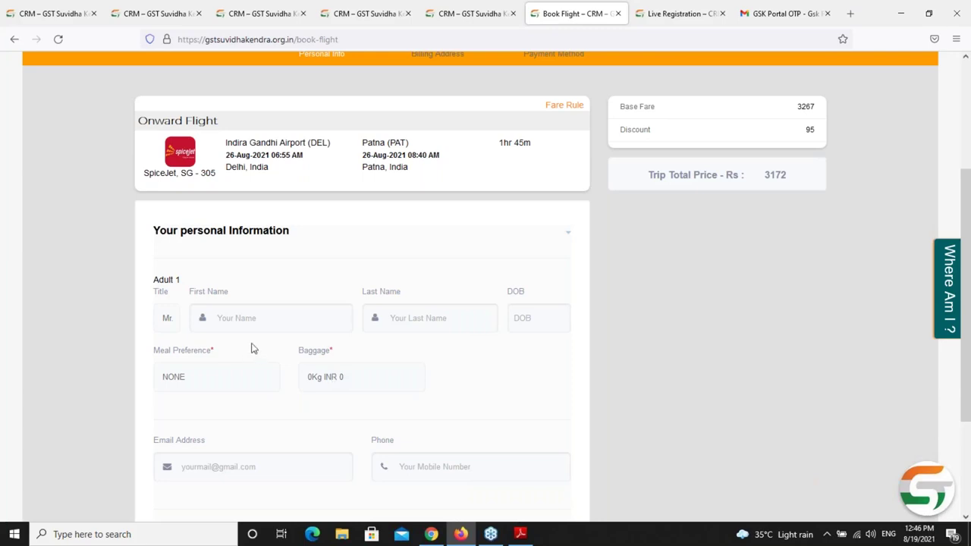
scroll(293, 405, down, 1)
click(338, 314)
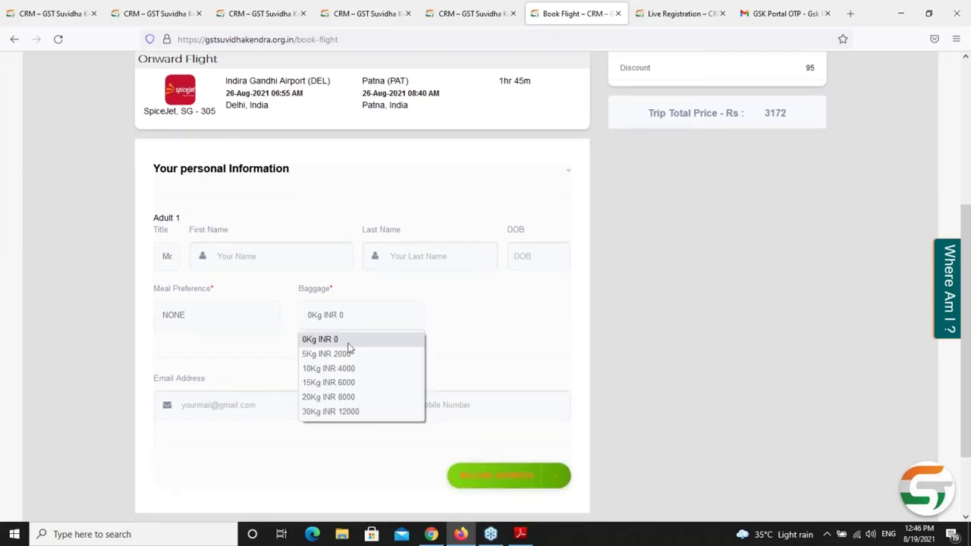
click(469, 330)
click(215, 404)
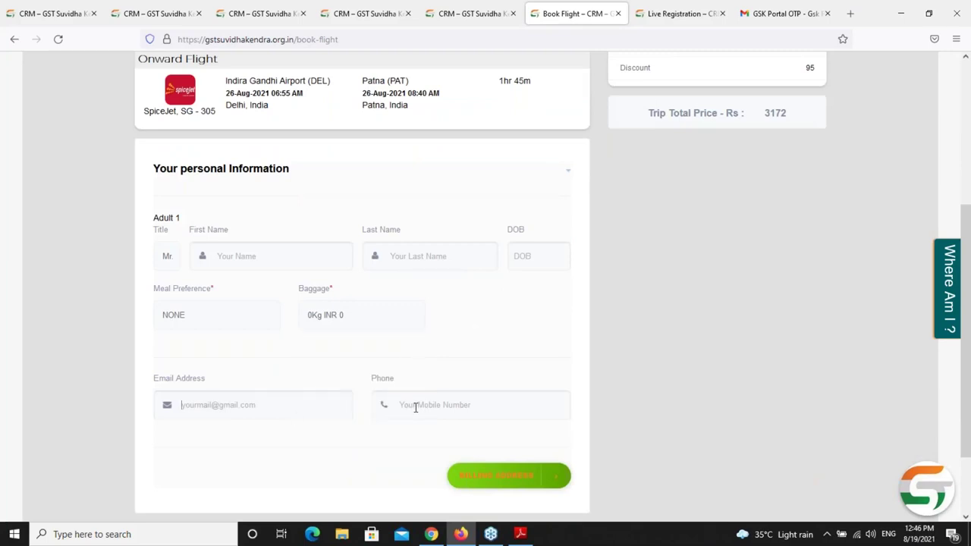
click(508, 477)
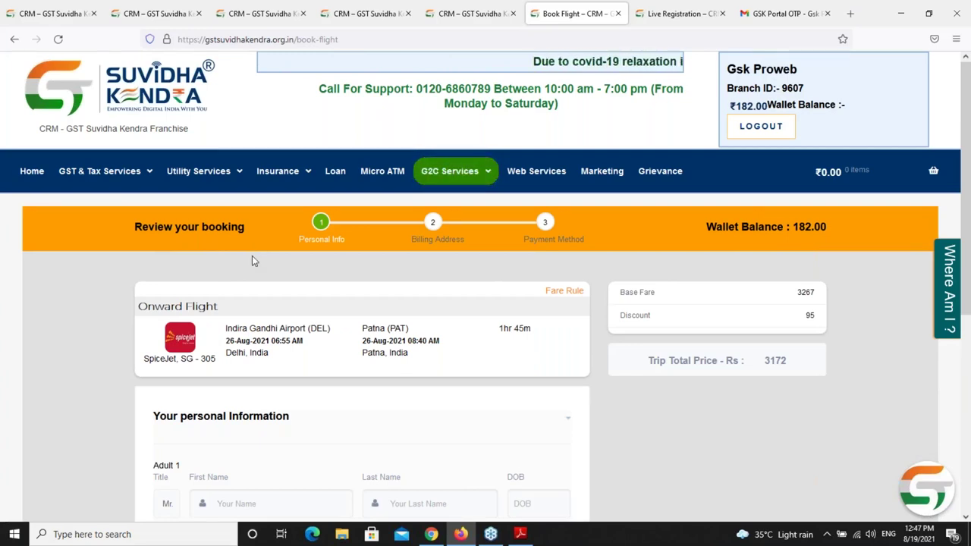
- Review the bus, flight and hotel entries under Bookings, and view the Utility Transaction logs in a new tab
mouse_move(208, 178)
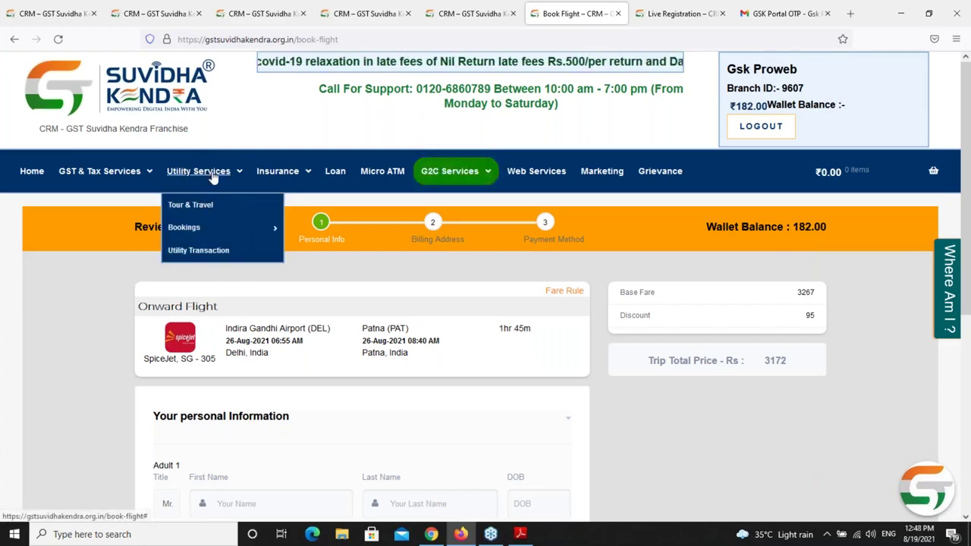
mouse_move(207, 231)
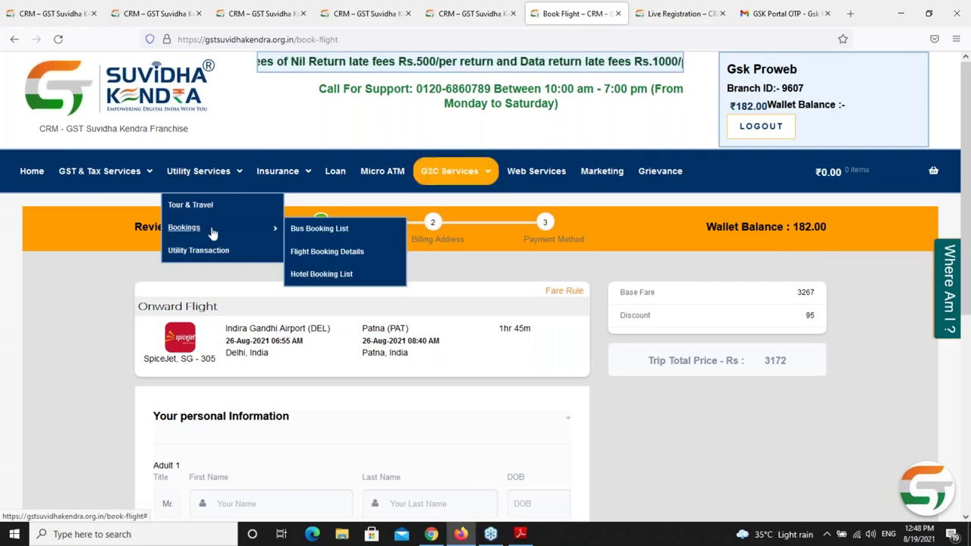
click(329, 277)
mouse_move(238, 227)
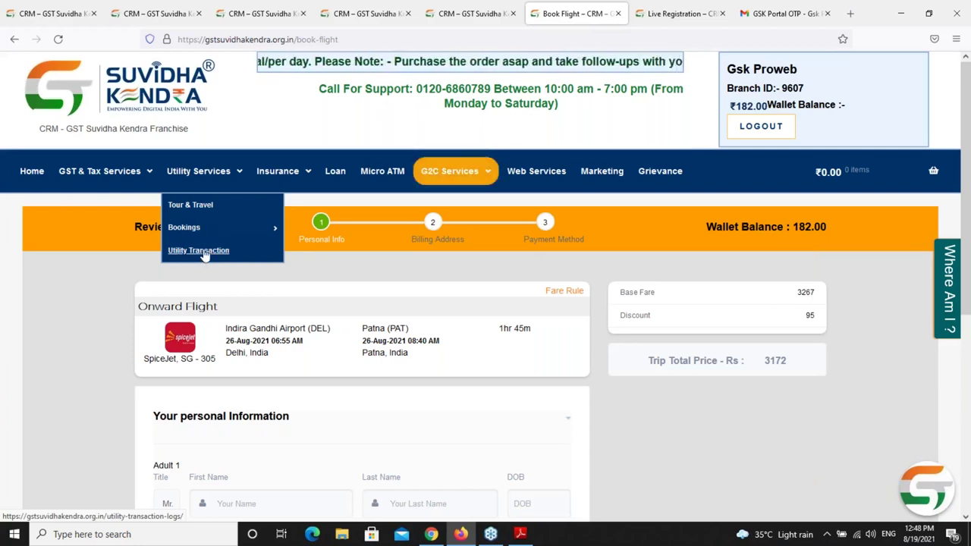
right_click(205, 255)
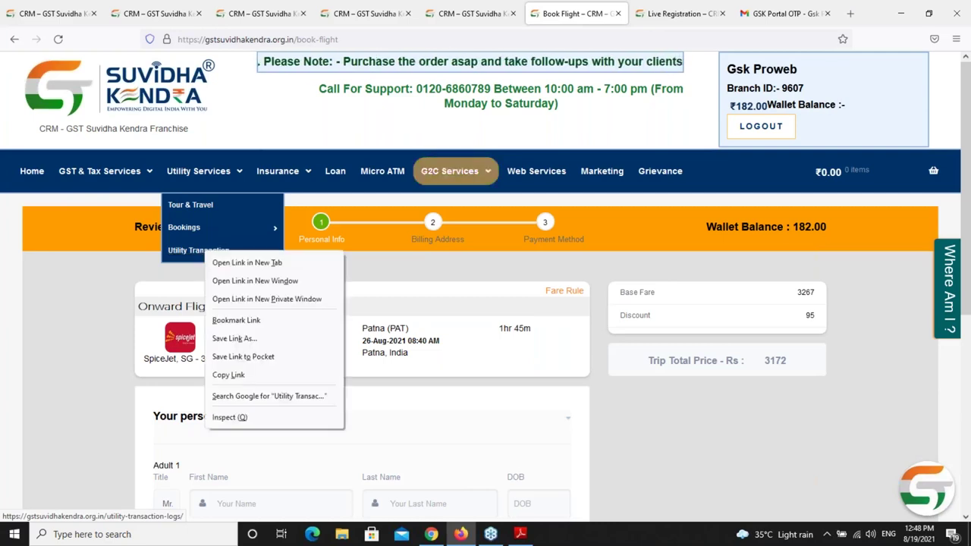
click(231, 262)
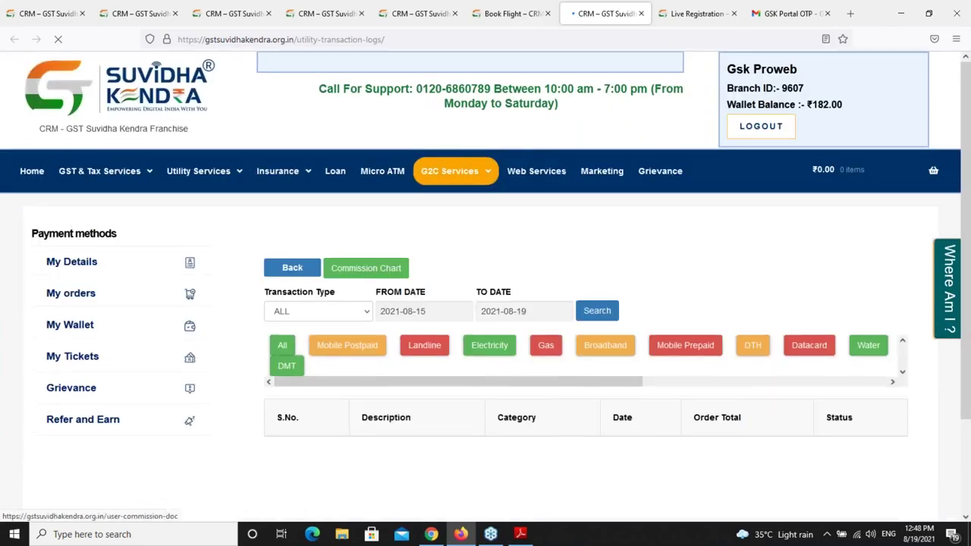
scroll(400, 283, down, 2)
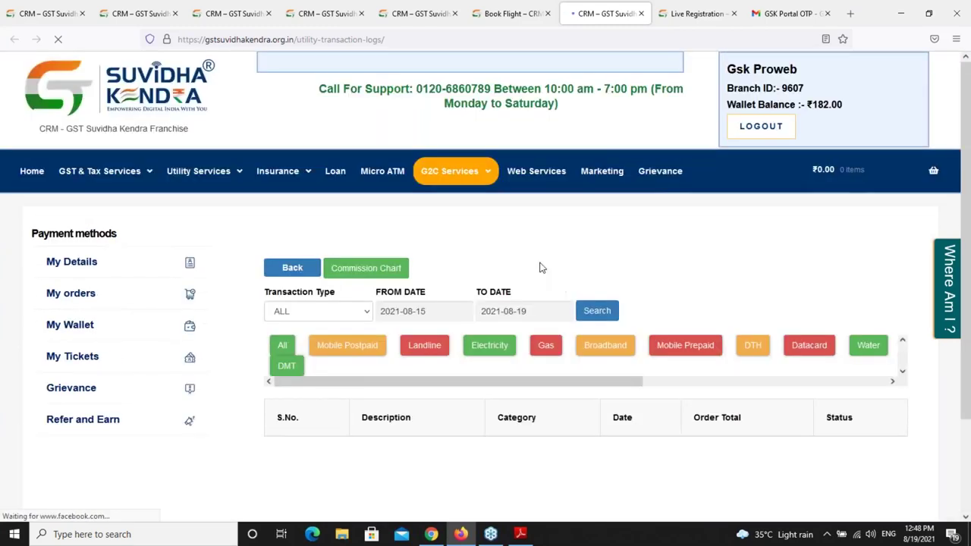
scroll(433, 263, down, 2)
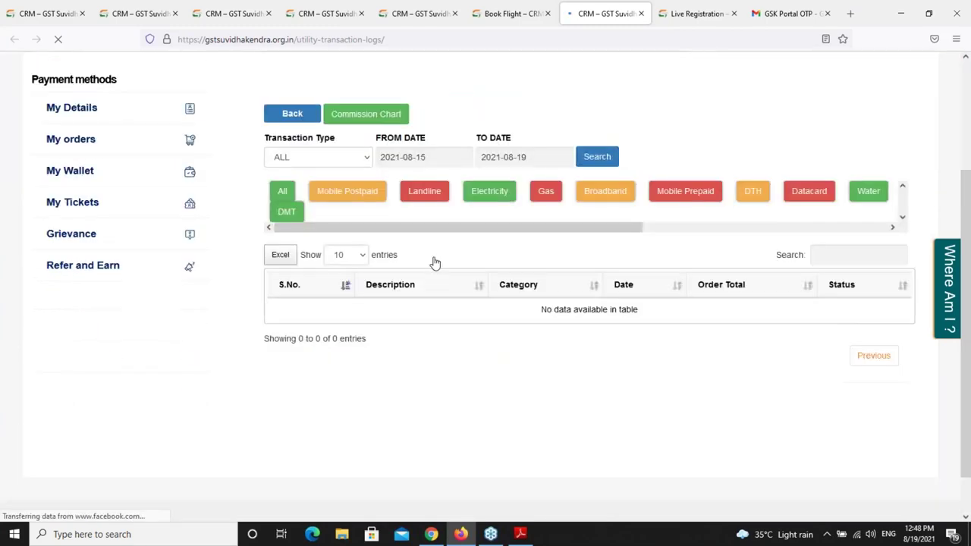
- View the Commission Chart from the utility transaction logs, and close both the chart and the logs
click(366, 146)
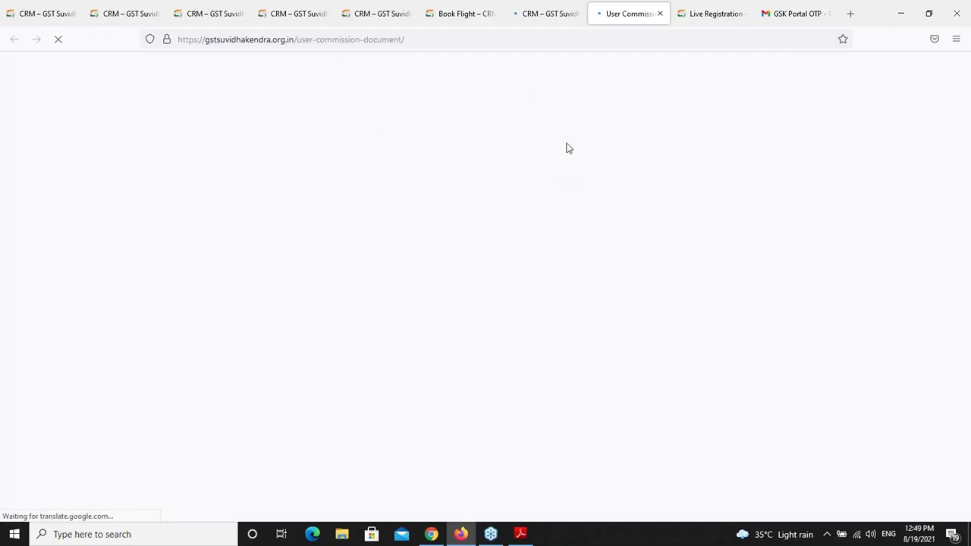
scroll(564, 169, down, 5)
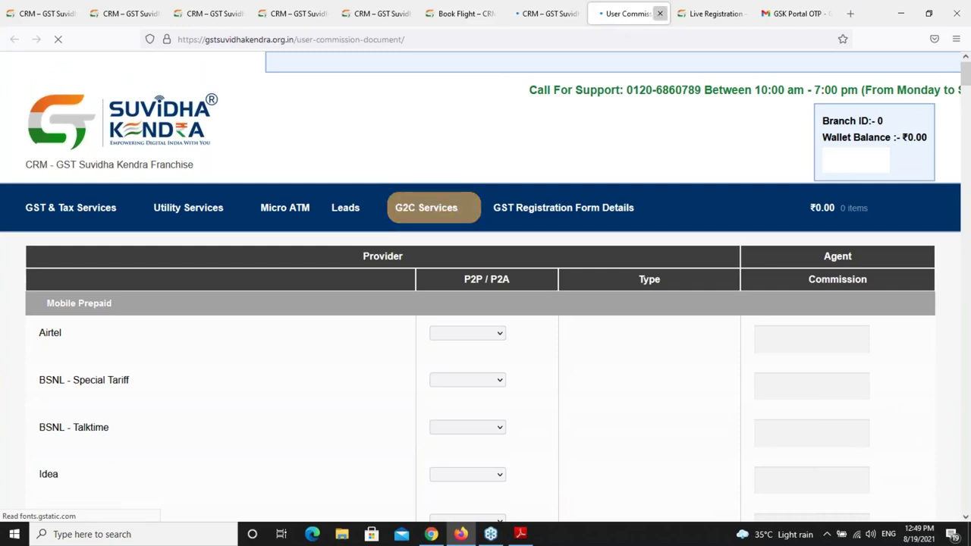
key(ctrl+w)
key(ctrl+w)
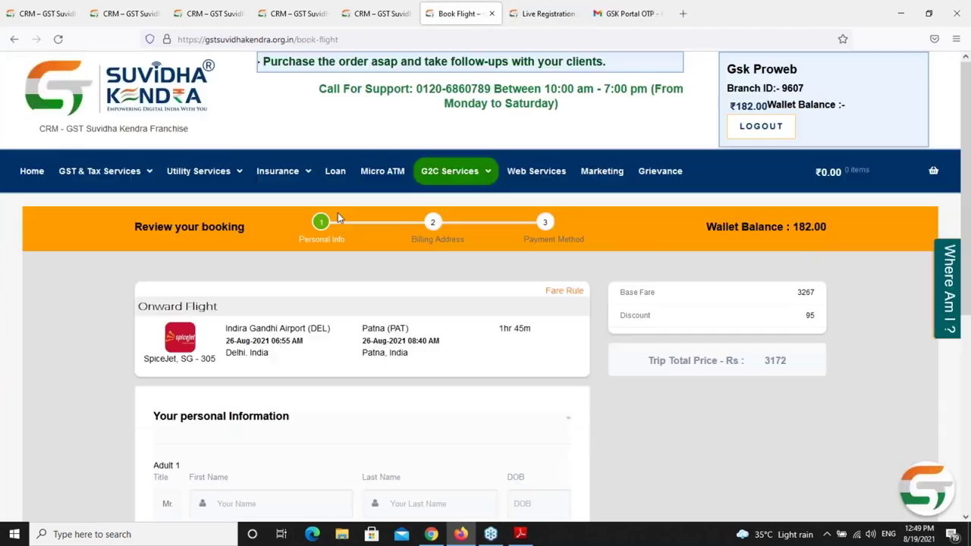
- Return to the portal home page and look over the service categories under GST & Tax Services
key(F5)
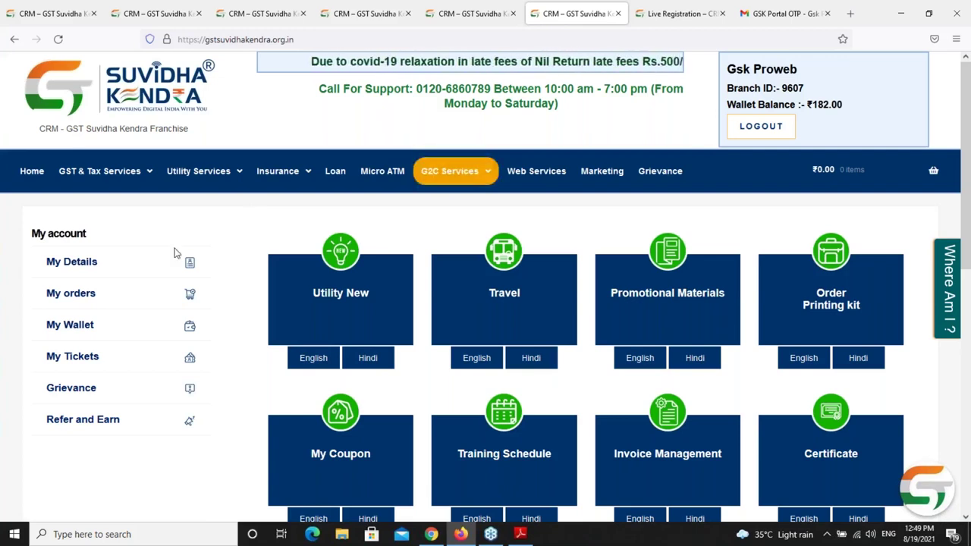
mouse_move(103, 173)
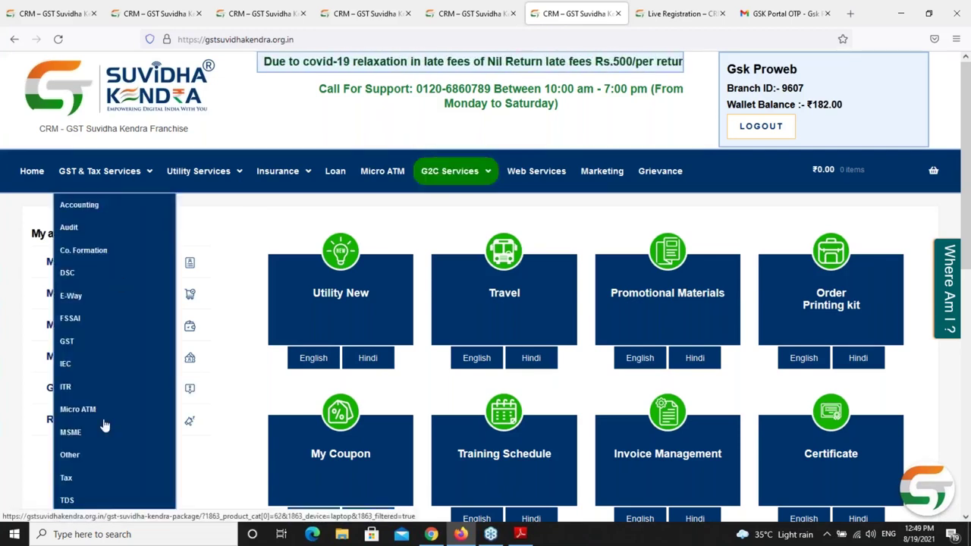
scroll(102, 369, down, 1)
scroll(101, 369, up, 1)
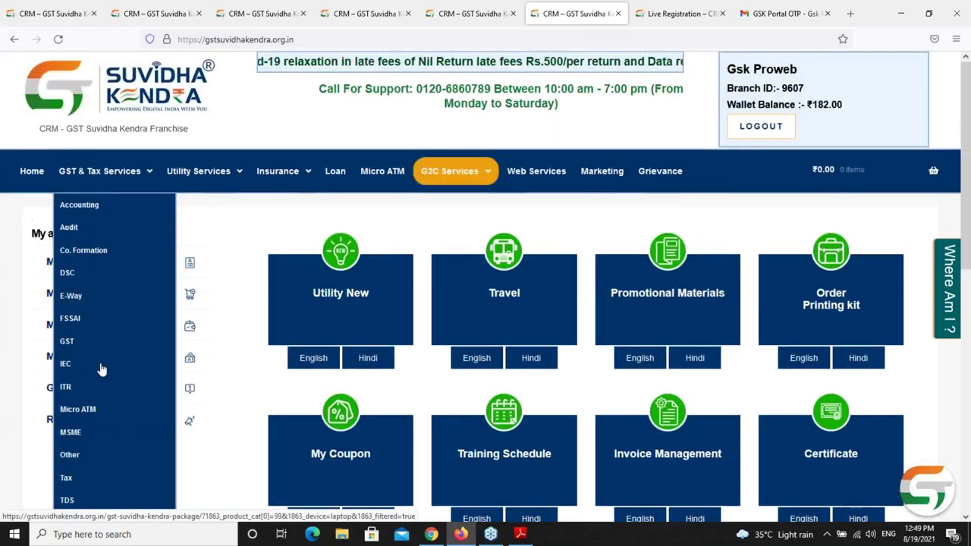
scroll(102, 369, down, 1)
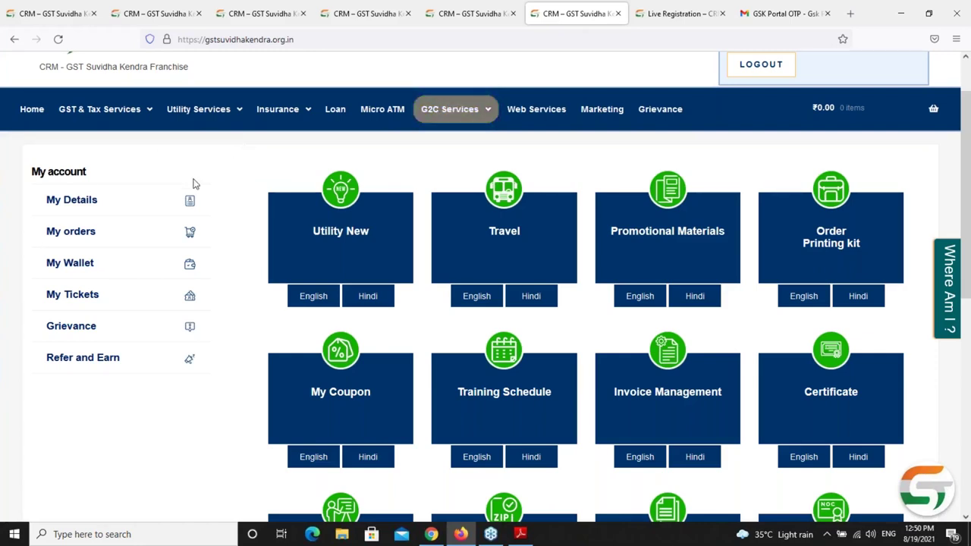
- Open the GST category of the GST & Tax Services and browse its full package list with prices
mouse_move(69, 104)
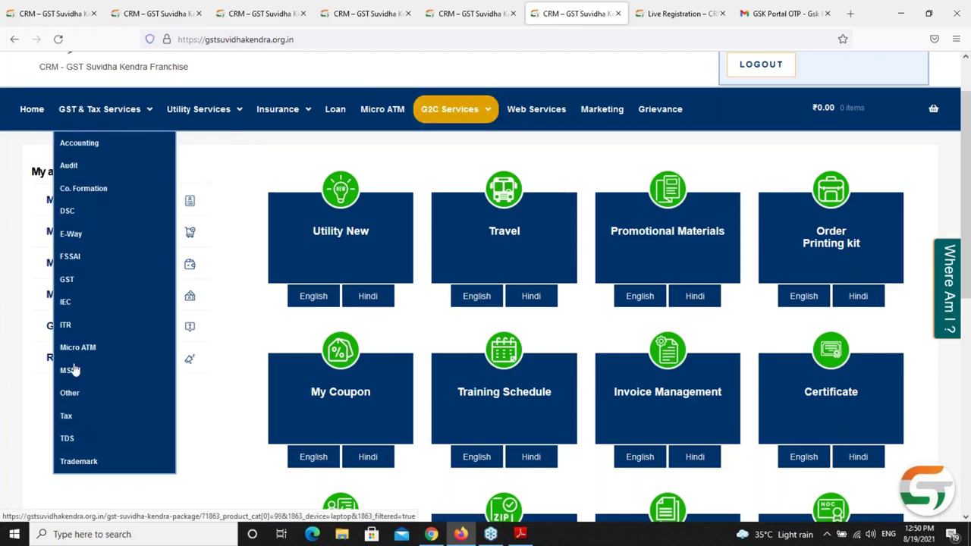
click(67, 281)
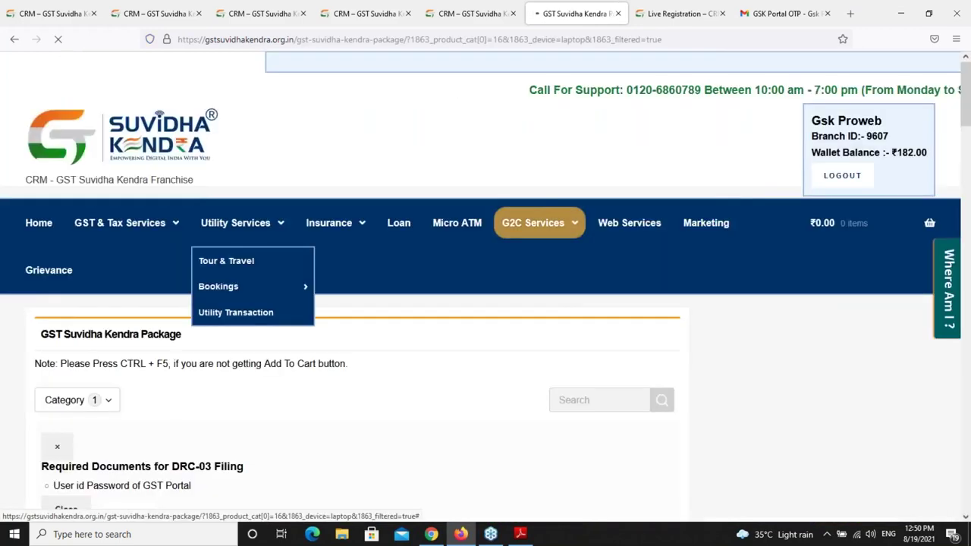
scroll(116, 305, down, 4)
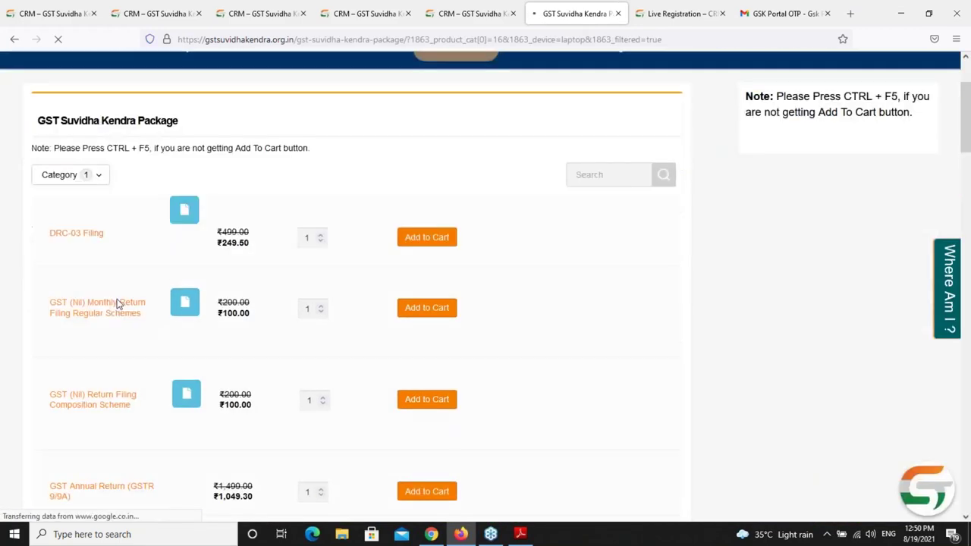
scroll(118, 303, down, 9)
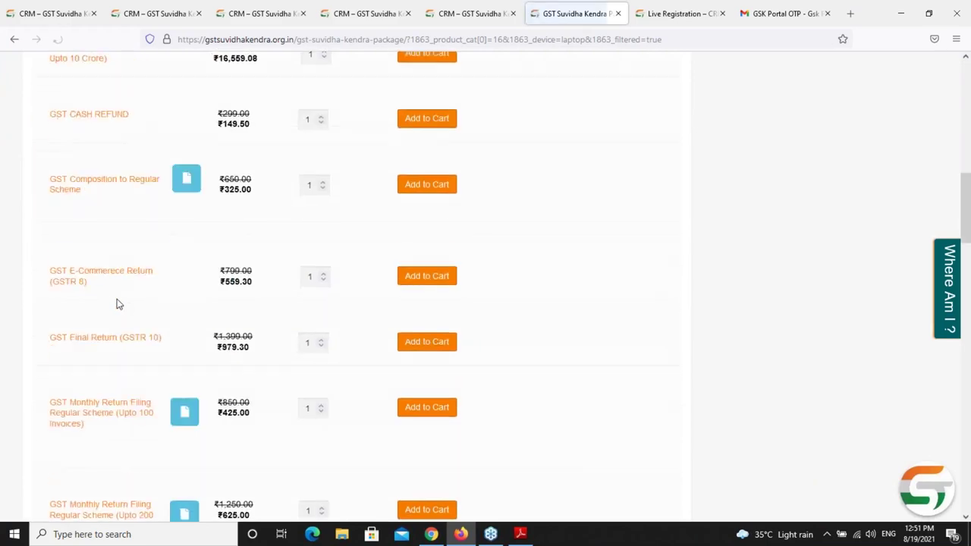
scroll(357, 289, down, 9)
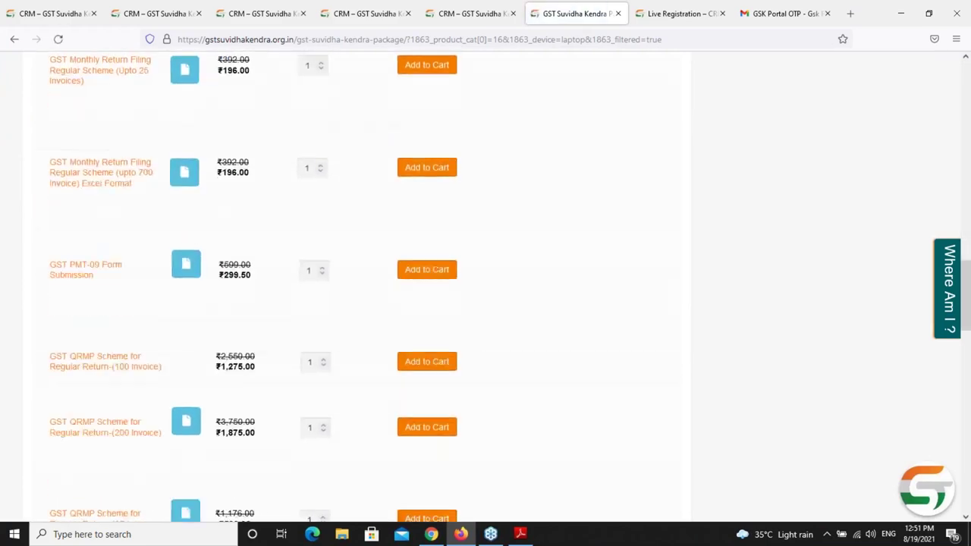
scroll(357, 289, down, 9)
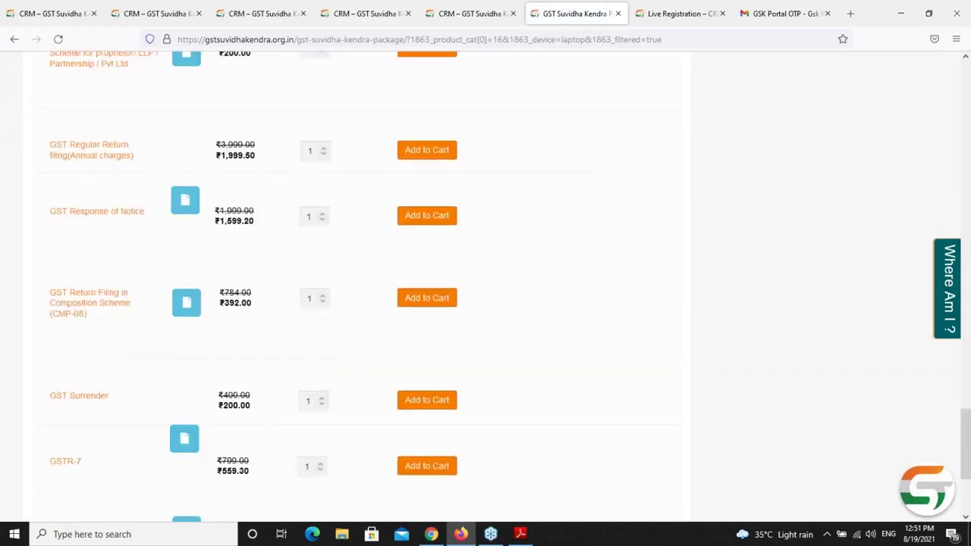
scroll(357, 288, up, 15)
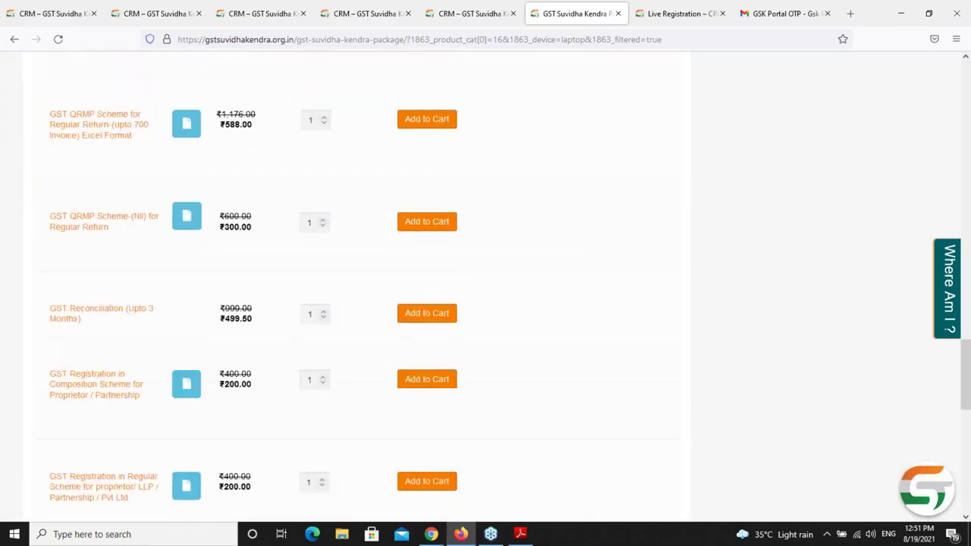
scroll(357, 289, up, 15)
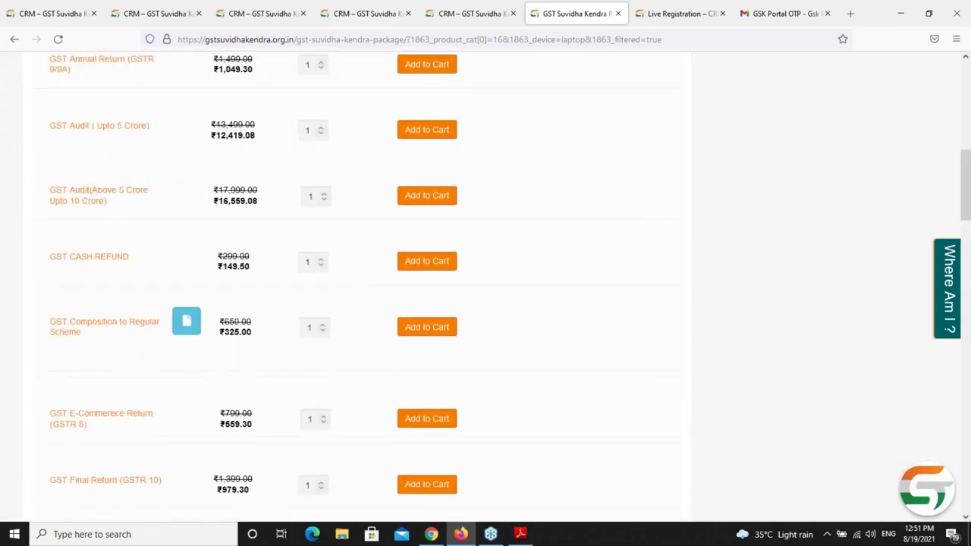
- Find the GST Registration packages for Regular and Composition Schemes, and highlight the Regular Scheme's name and the prices of both
scroll(134, 362, down, 5)
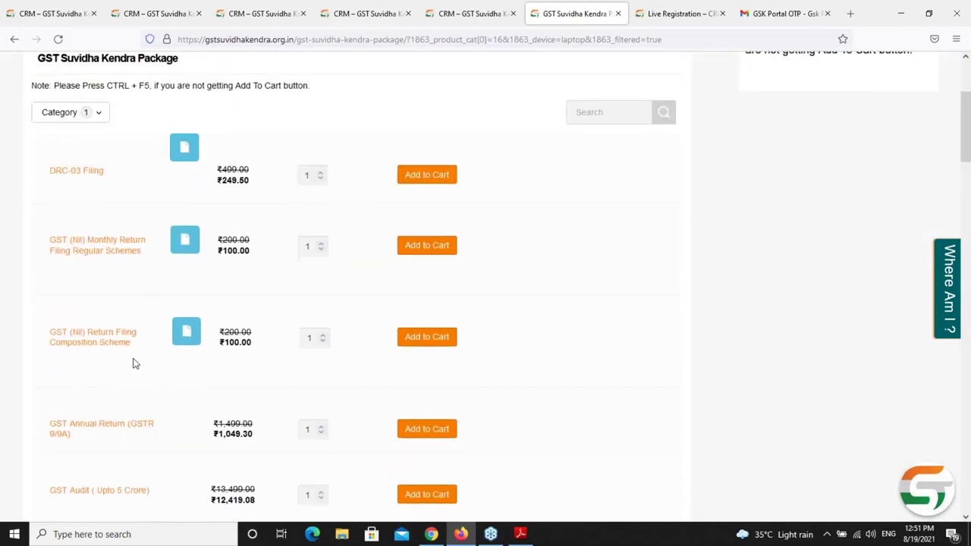
scroll(133, 364, down, 5)
scroll(114, 395, down, 7)
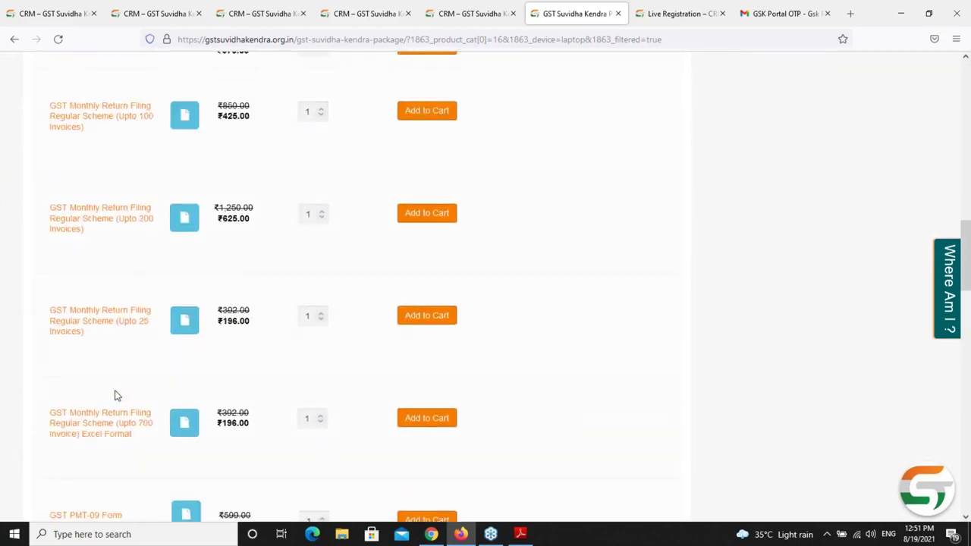
scroll(253, 288, down, 4)
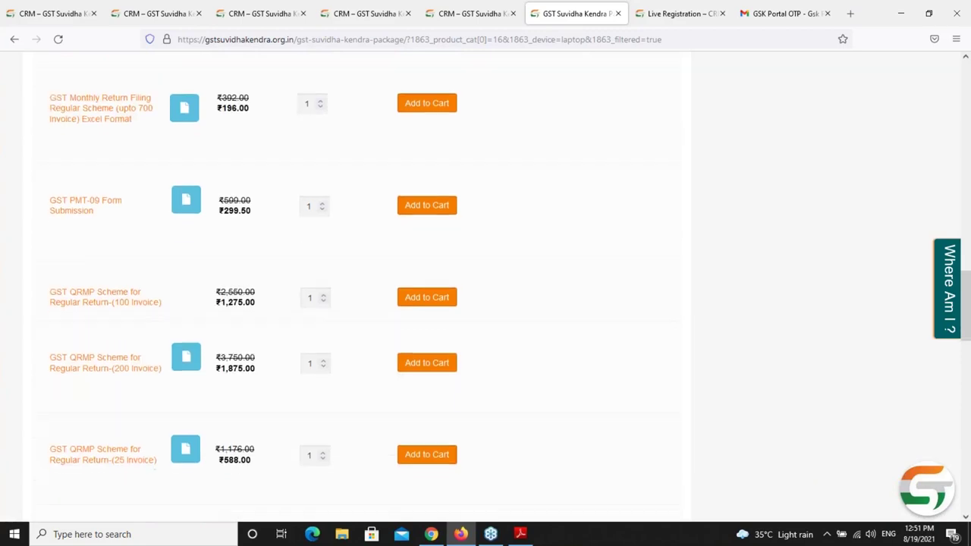
scroll(52, 379, down, 2)
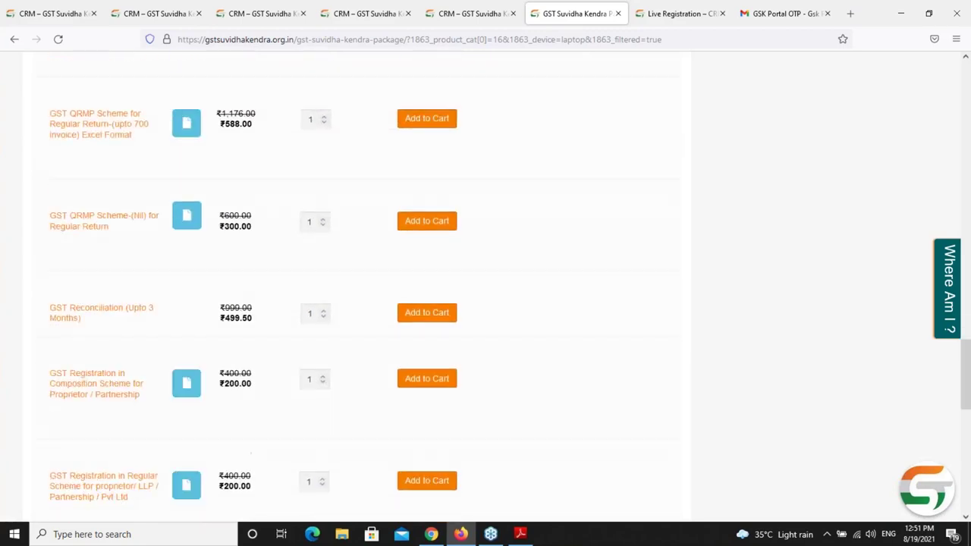
scroll(63, 403, down, 1)
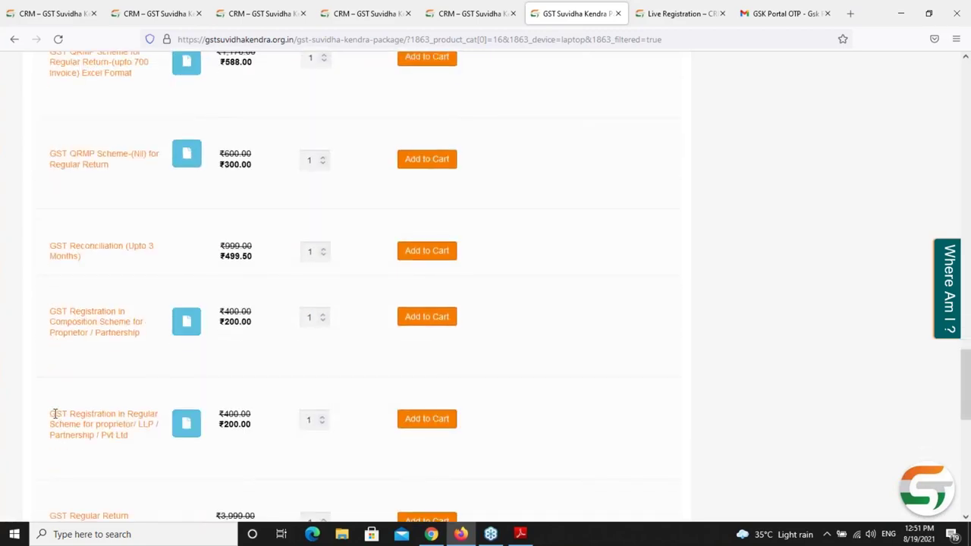
drag(53, 414, 141, 425)
click(129, 446)
drag(224, 415, 266, 419)
click(258, 337)
drag(220, 331, 269, 332)
click(265, 355)
- Go back to the start of the GST package list and examine the DRC-03 and nil return filing packages
scroll(224, 284, up, 3)
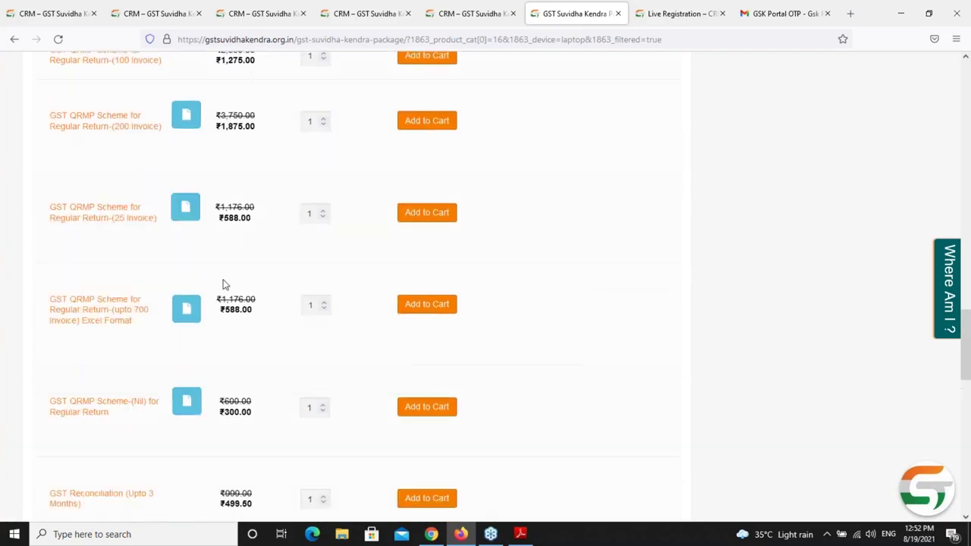
scroll(223, 285, up, 15)
scroll(190, 325, up, 10)
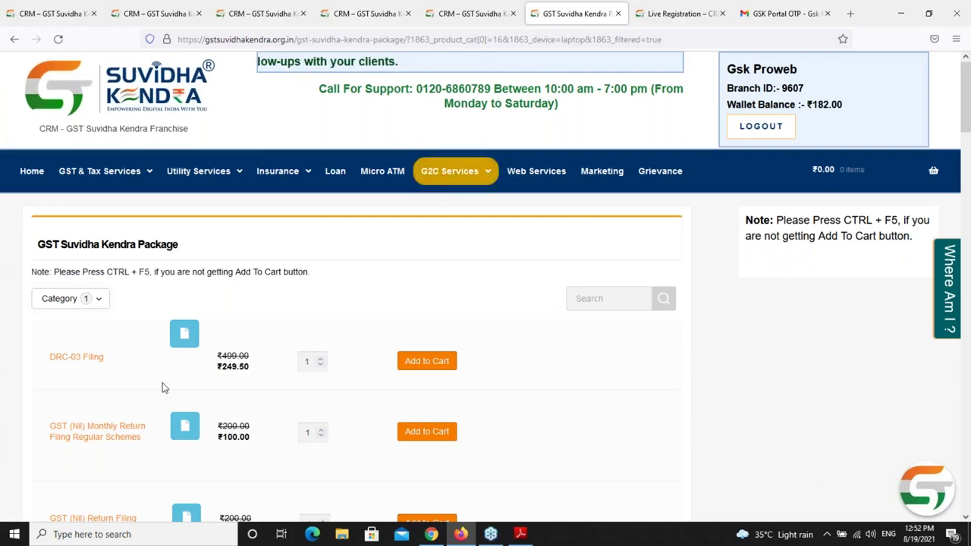
scroll(162, 388, down, 3)
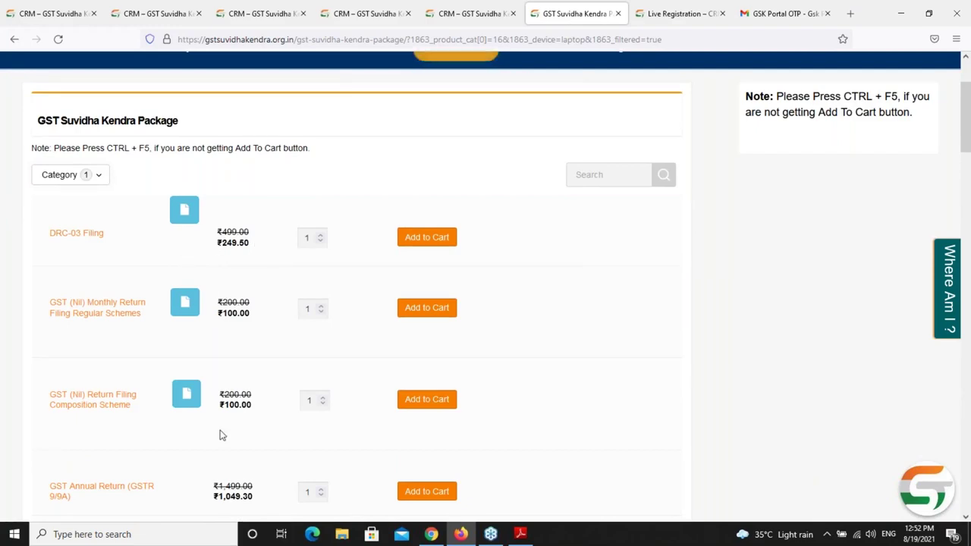
- Add one GST Registration in Regular Scheme package for proprietor, LLP, Partnership or Pvt Ltd to the cart
scroll(221, 435, down, 15)
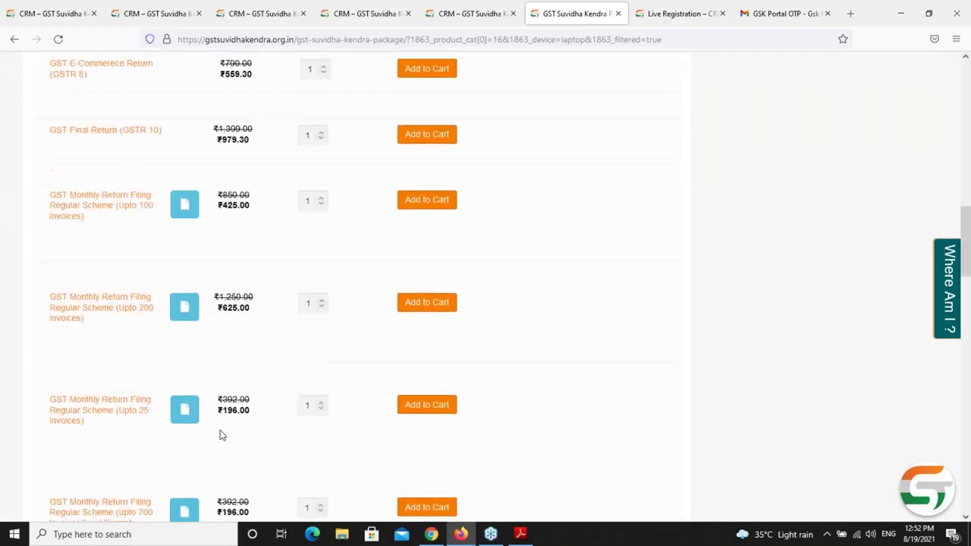
scroll(221, 435, down, 5)
scroll(221, 435, down, 10)
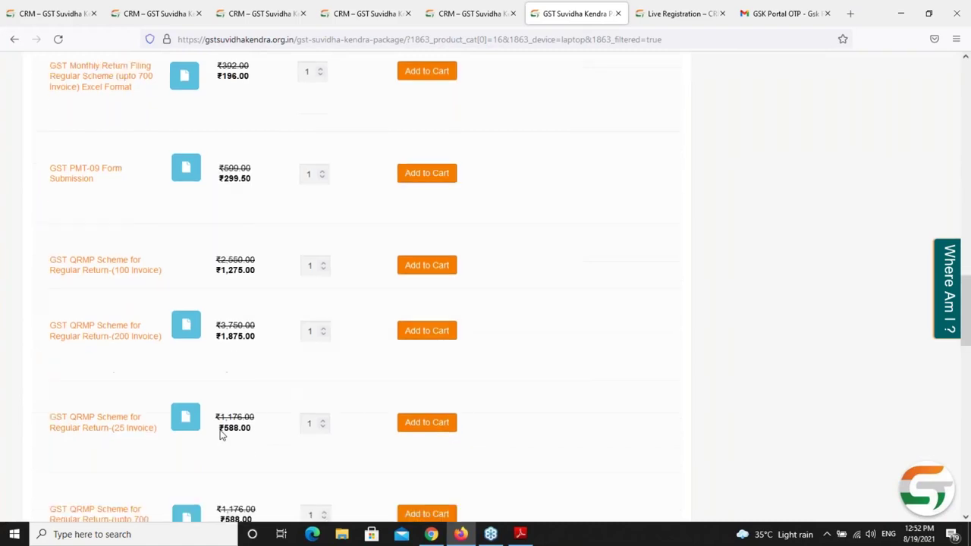
scroll(221, 435, down, 5)
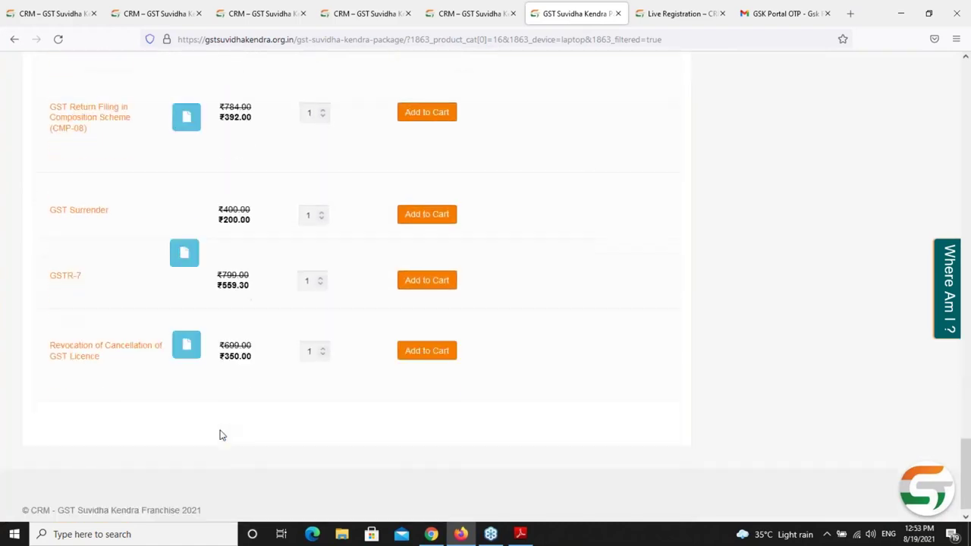
scroll(219, 433, up, 2)
scroll(209, 347, up, 3)
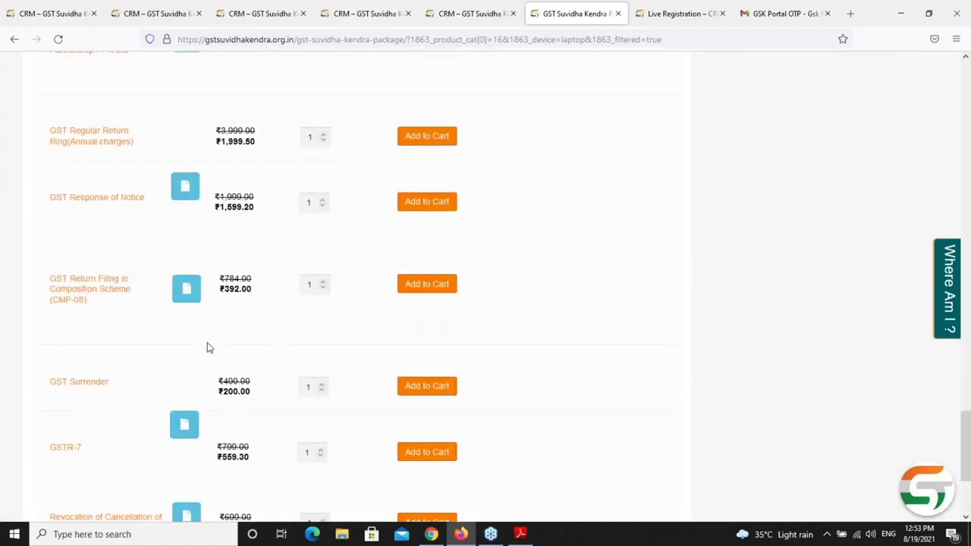
click(421, 158)
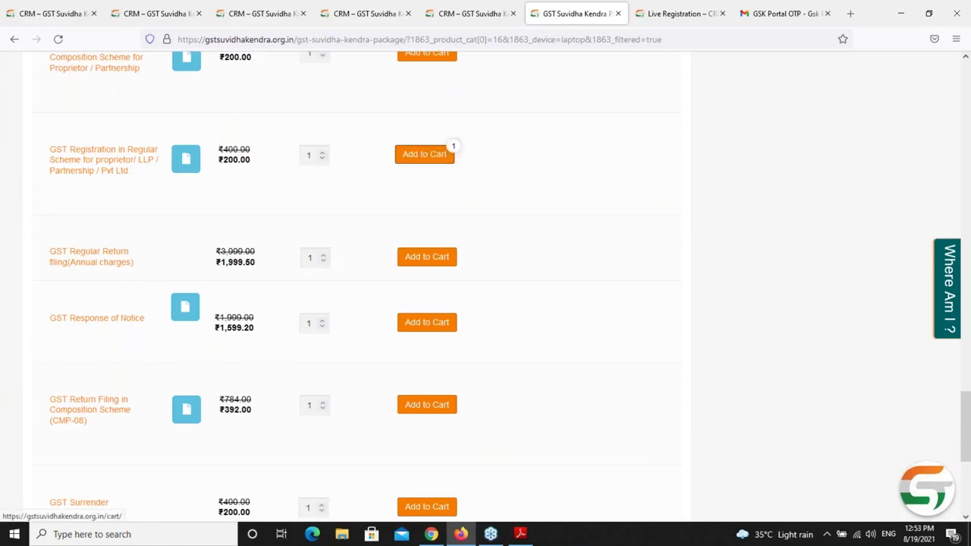
- Open the cart from the checkout summary beside the package list and examine the cart totals
scroll(767, 265, up, 3)
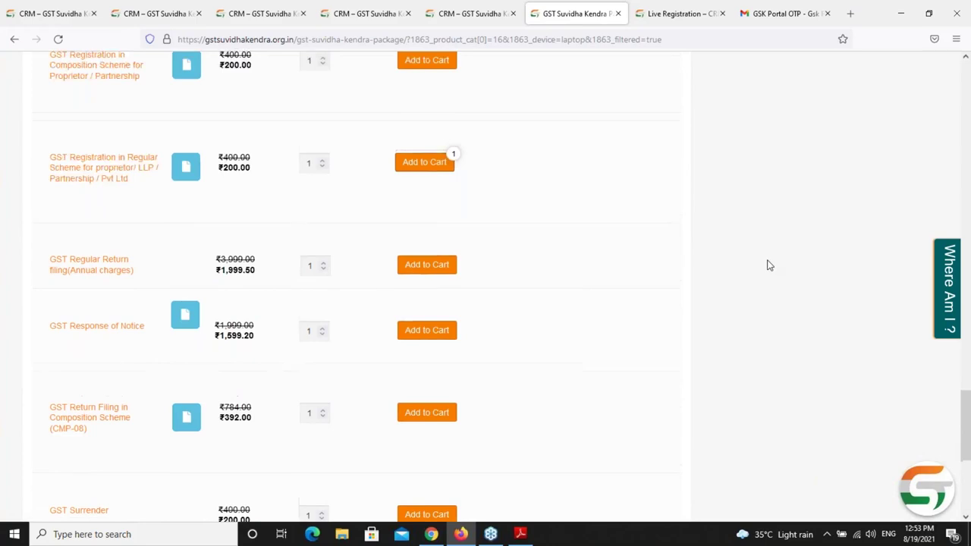
scroll(767, 264, up, 20)
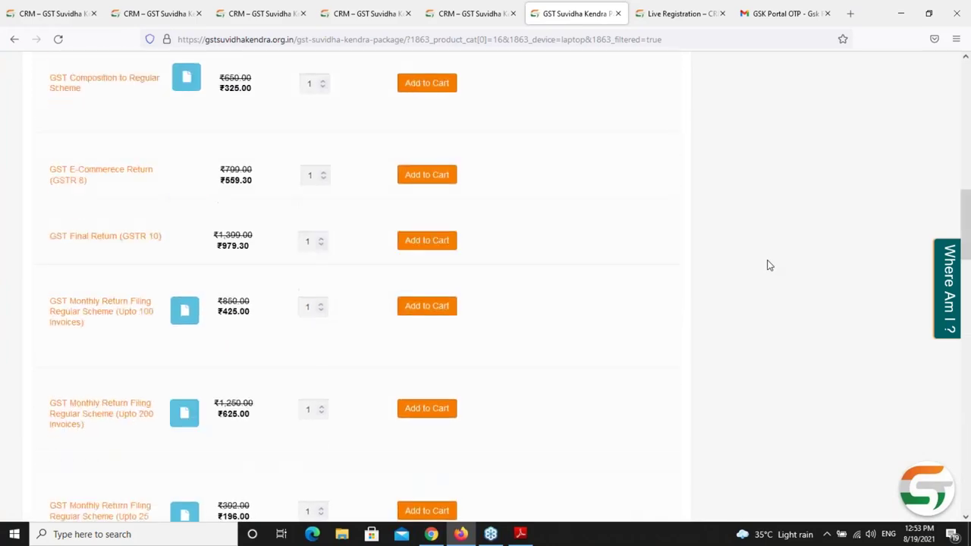
scroll(767, 265, up, 6)
scroll(812, 353, down, 2)
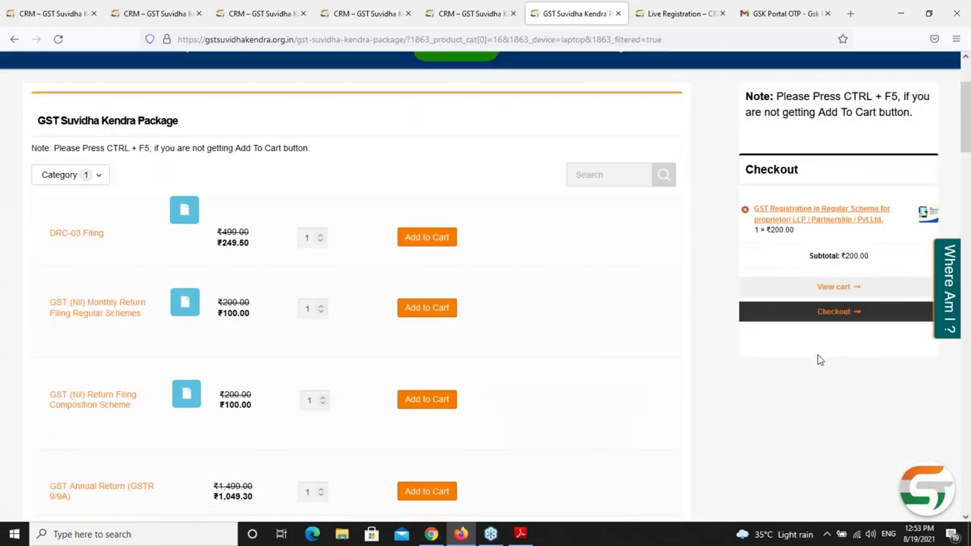
click(839, 293)
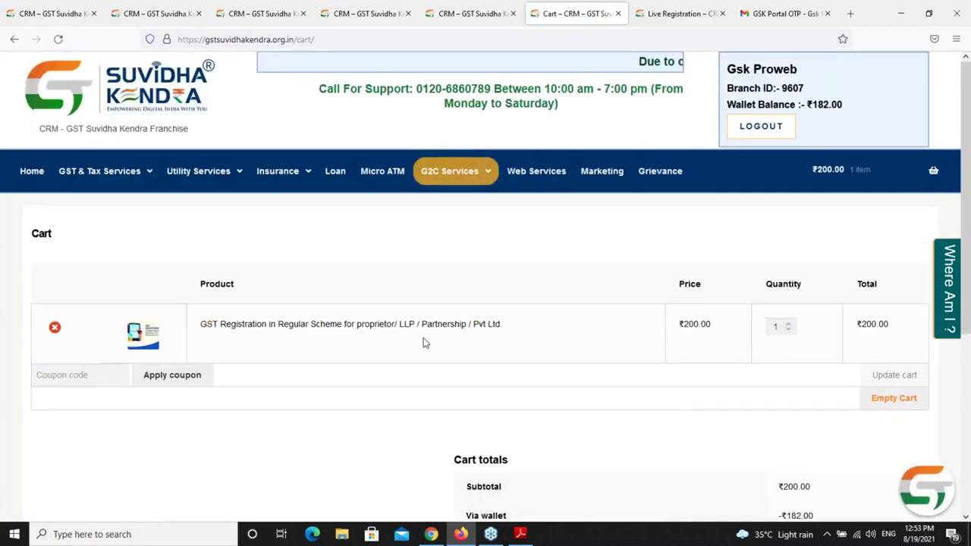
scroll(429, 345, down, 3)
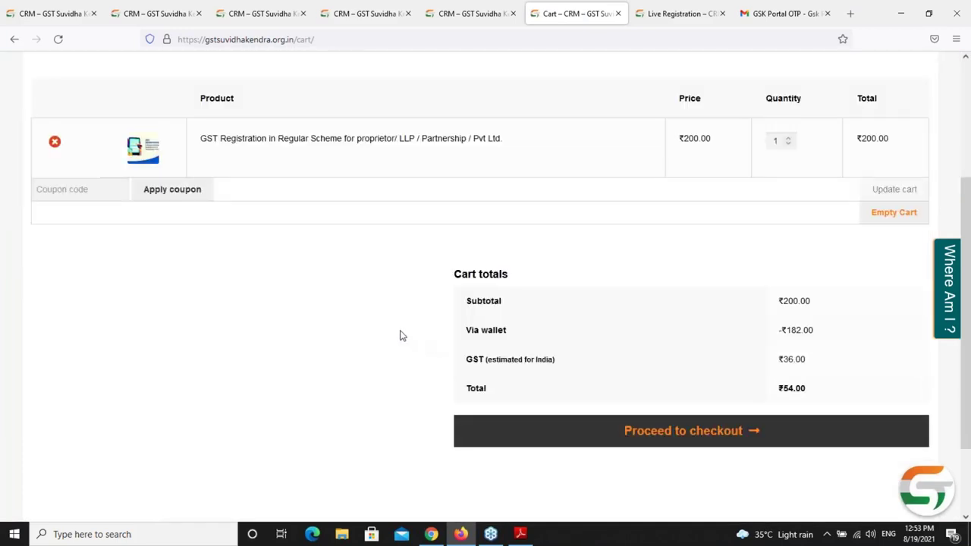
scroll(402, 336, up, 1)
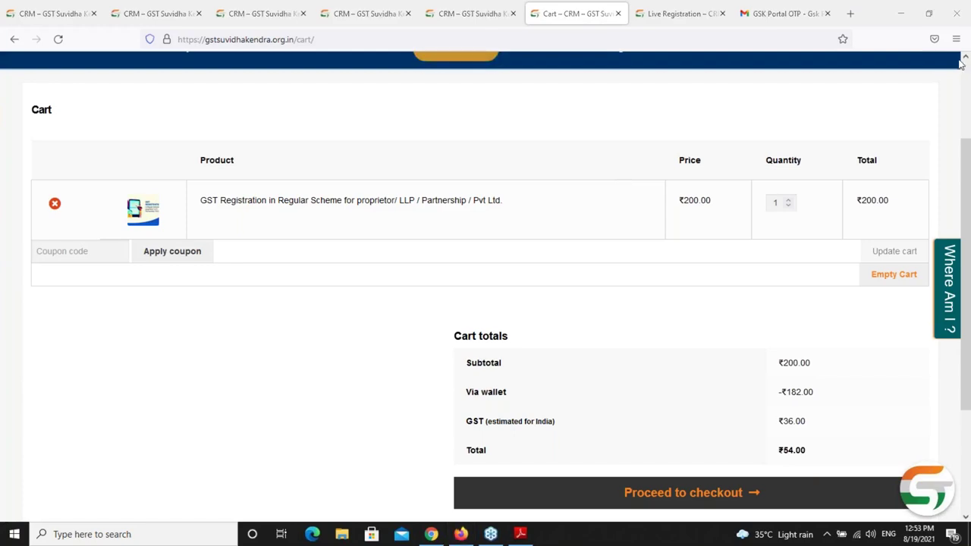
- Go back to the open portal home page and open My Coupon in a separate browser tab
click(440, 14)
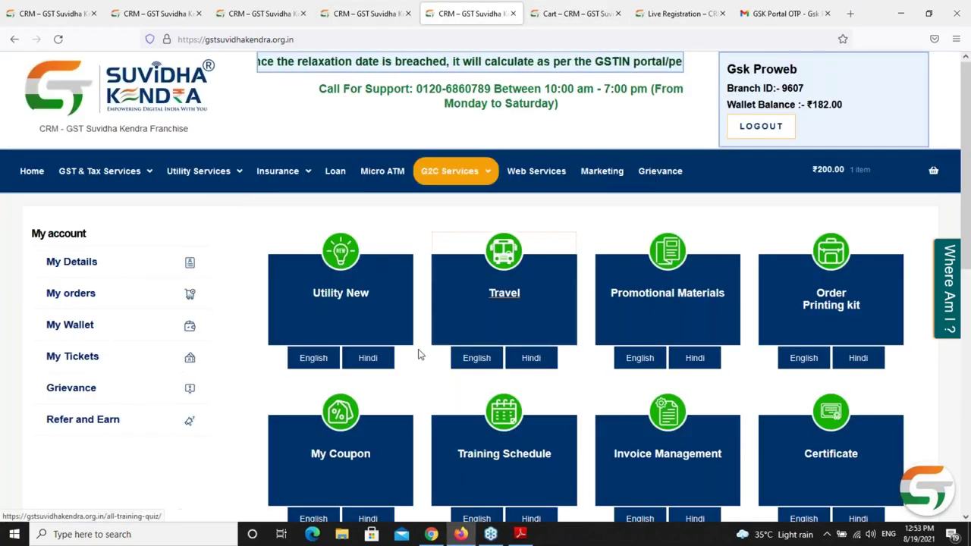
scroll(310, 405, down, 2)
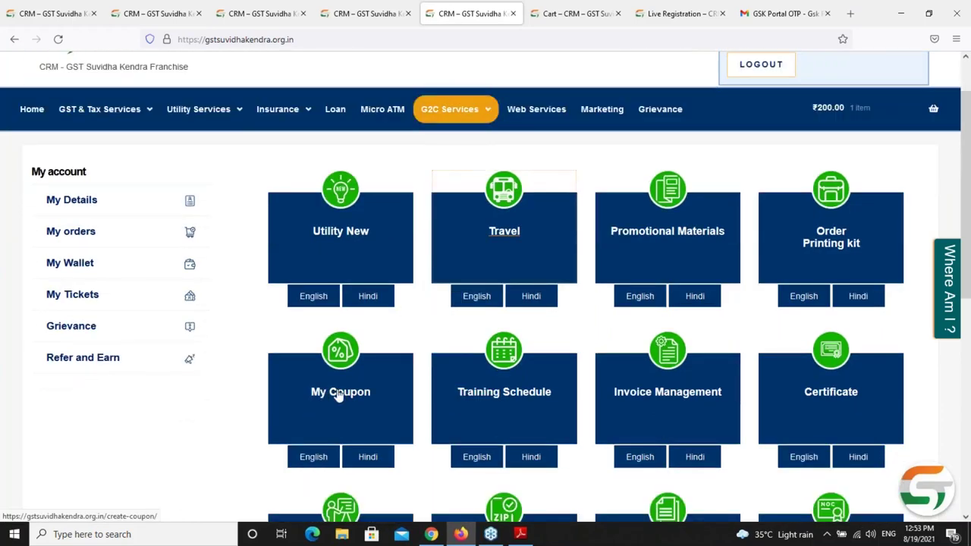
right_click(323, 395)
click(368, 223)
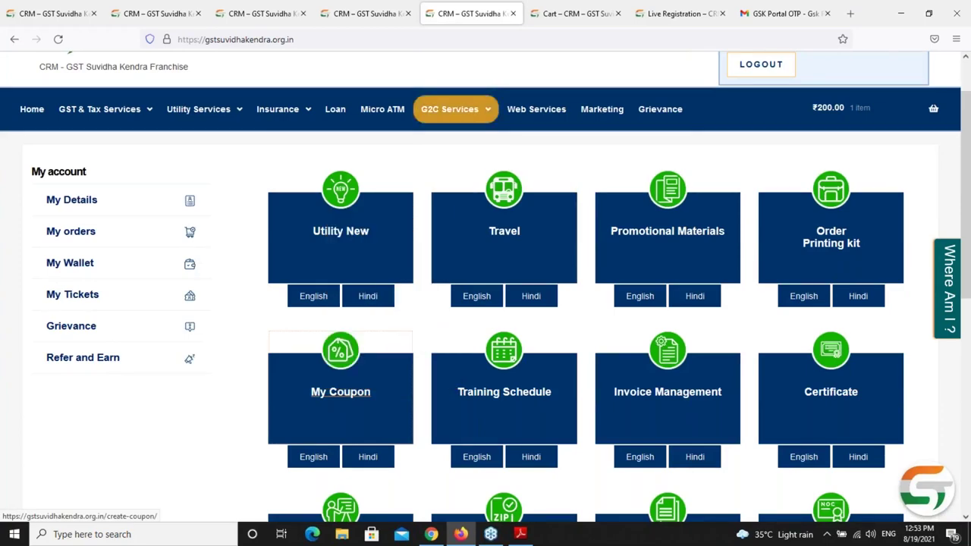
click(510, 13)
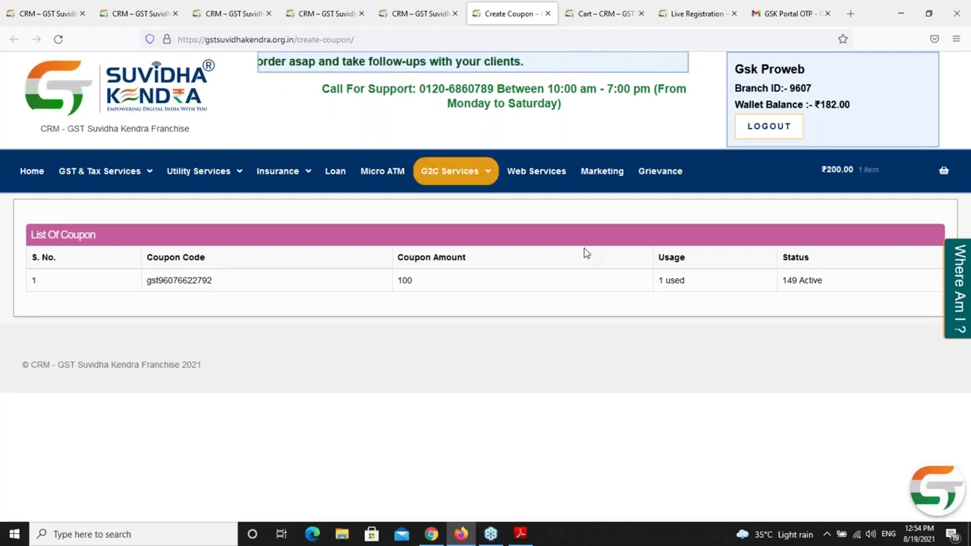
- Copy the coupon code from the List Of Coupon and apply it to the GST Registration package in the cart
click(591, 13)
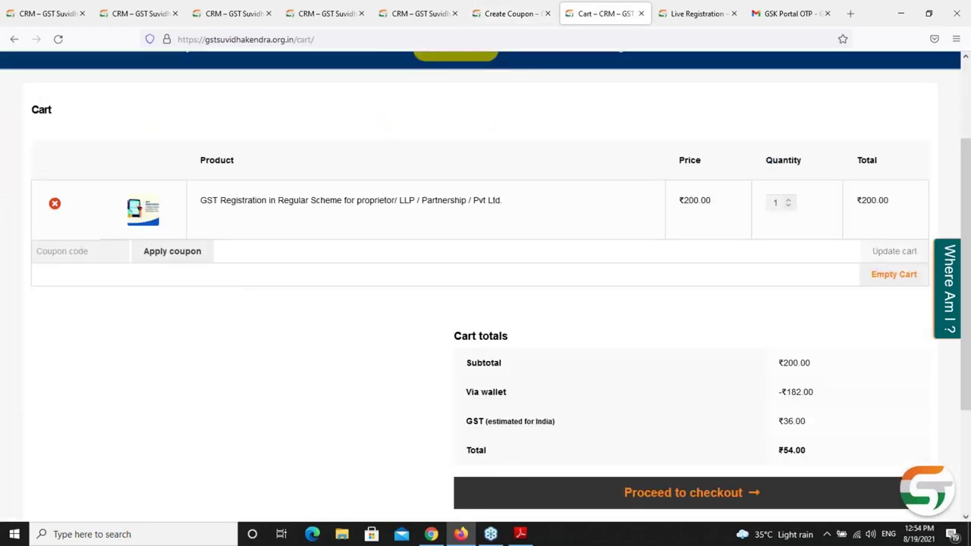
click(476, 20)
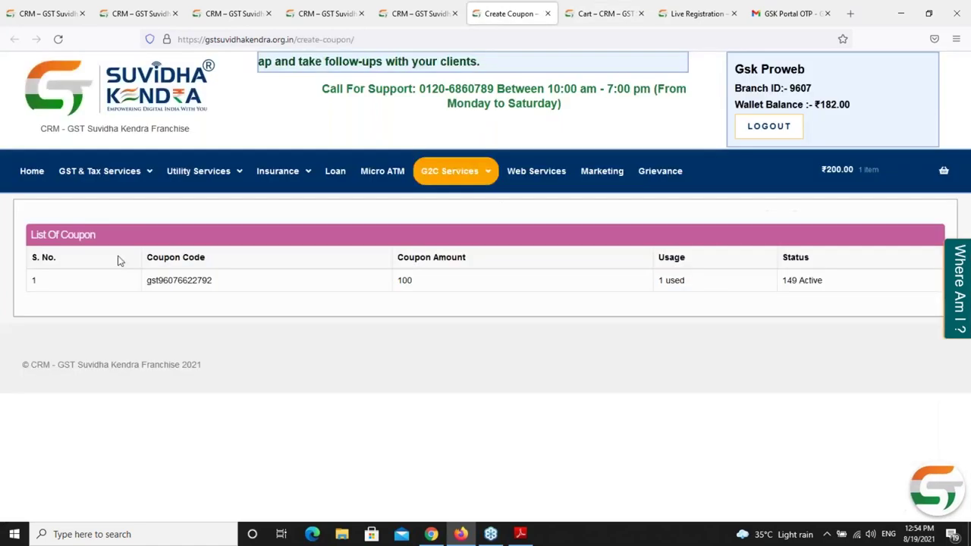
double_click(168, 280)
key(ctrl+c)
key(ctrl+Tab)
click(76, 252)
key(ctrl+v)
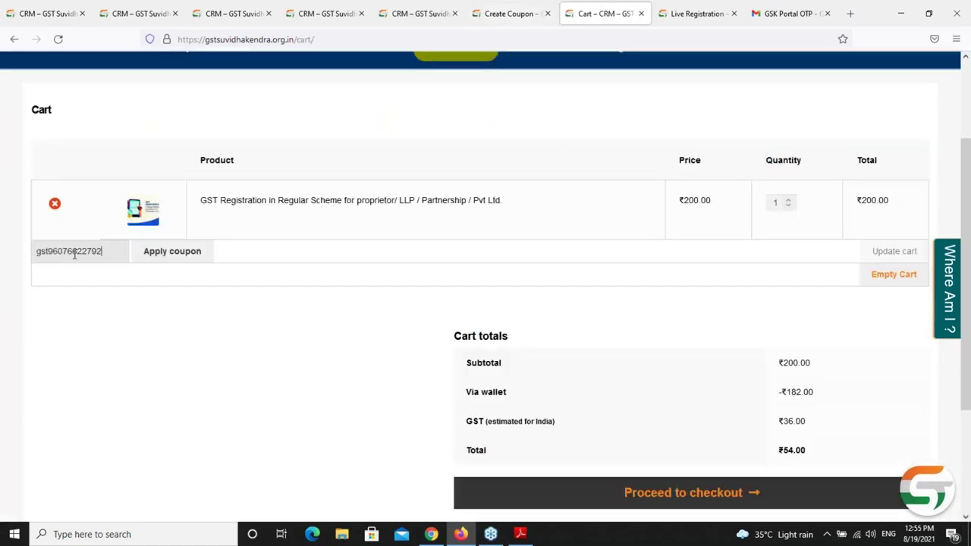
click(172, 251)
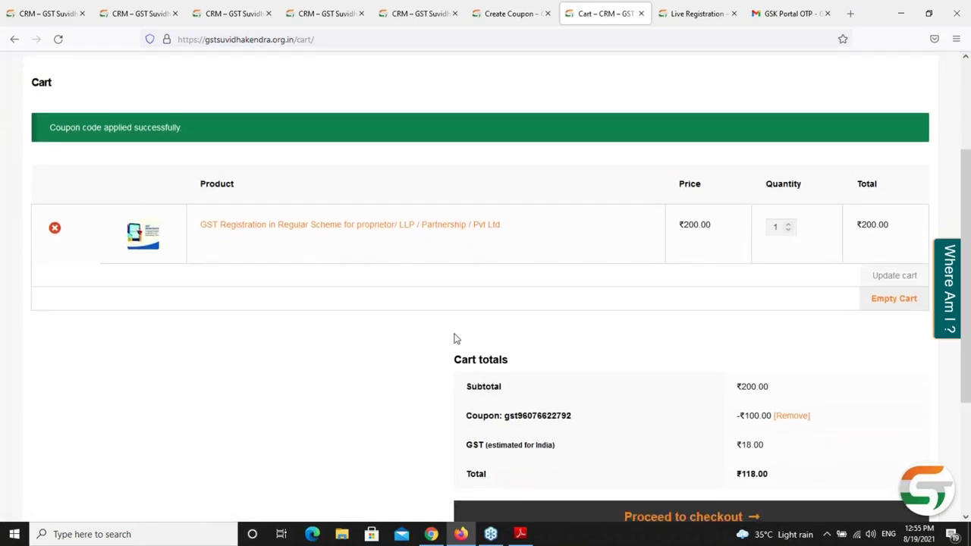
- Proceed to checkout with the discounted cart and place the order using wallet payment
scroll(367, 191, down, 3)
scroll(365, 191, up, 2)
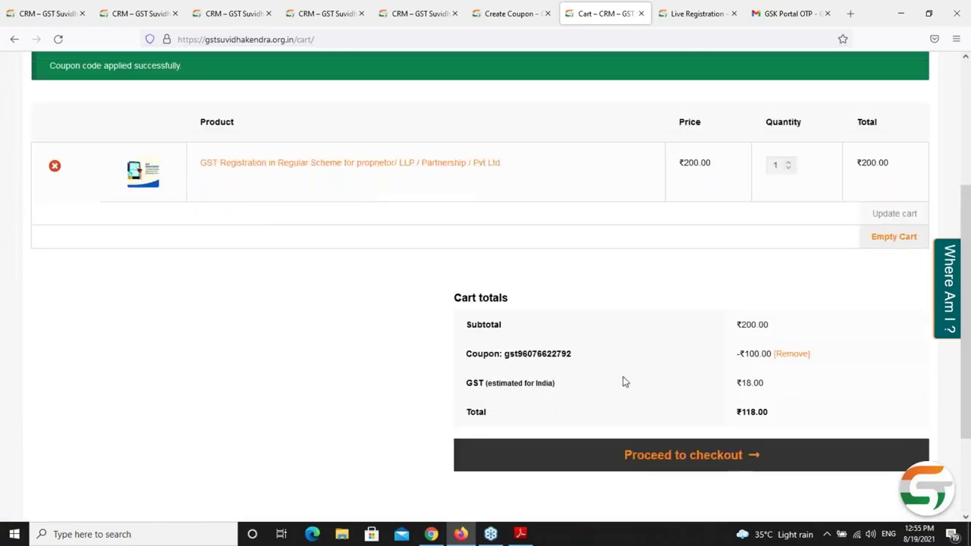
click(692, 462)
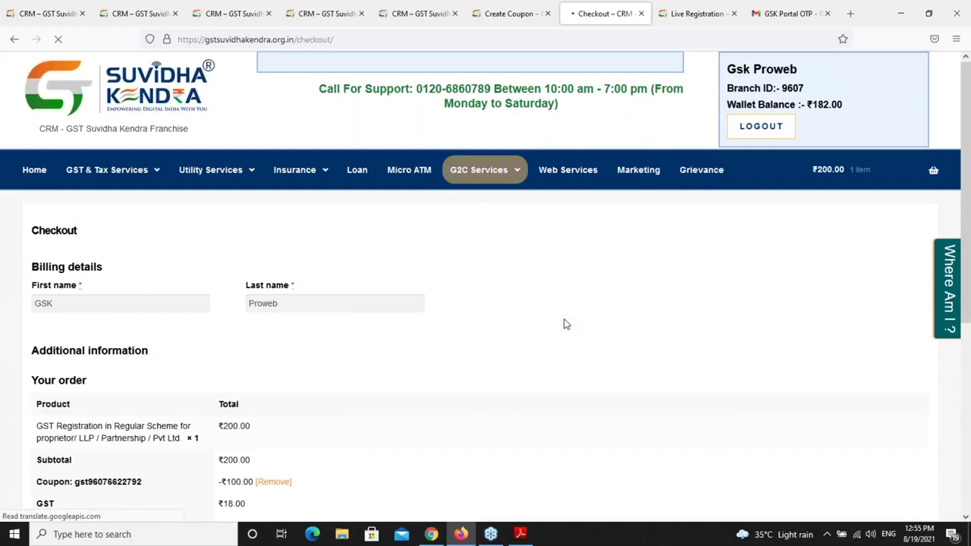
scroll(225, 408, down, 5)
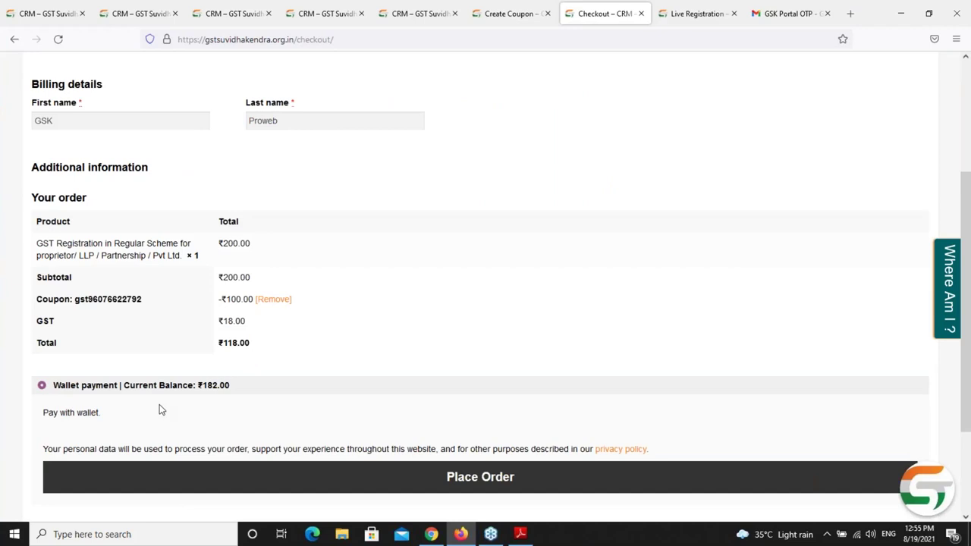
scroll(160, 410, up, 3)
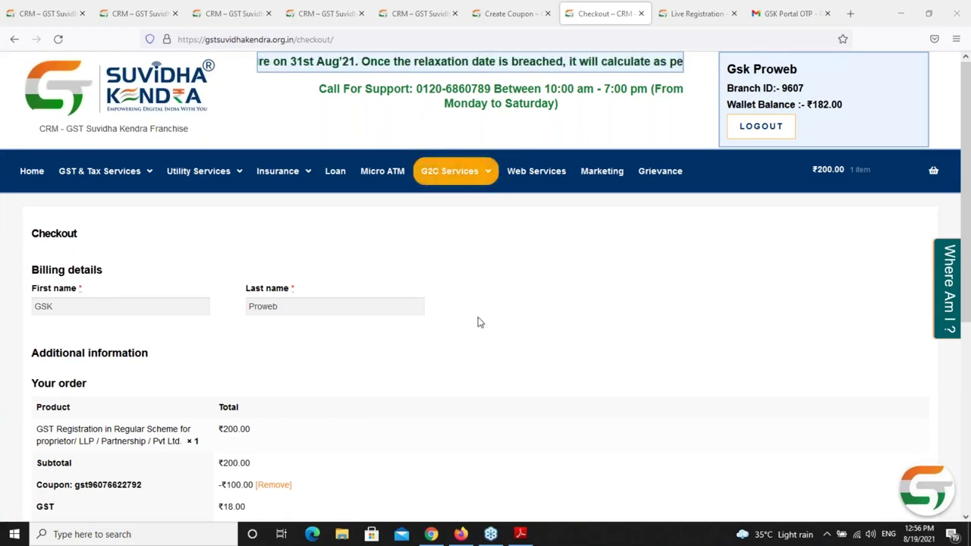
scroll(477, 321, down, 4)
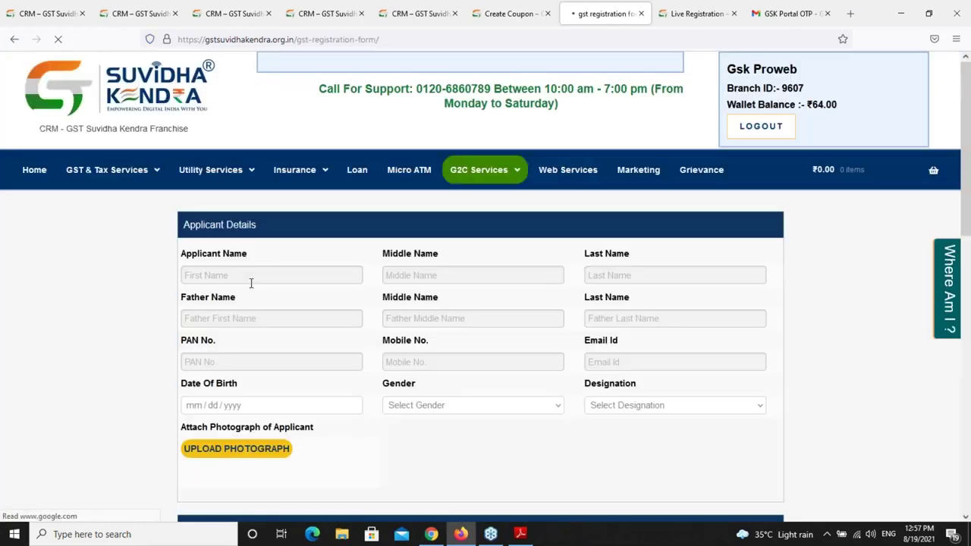
- Look through the GST registration form's applicant, business and address sections and its document upload fields
scroll(337, 304, down, 6)
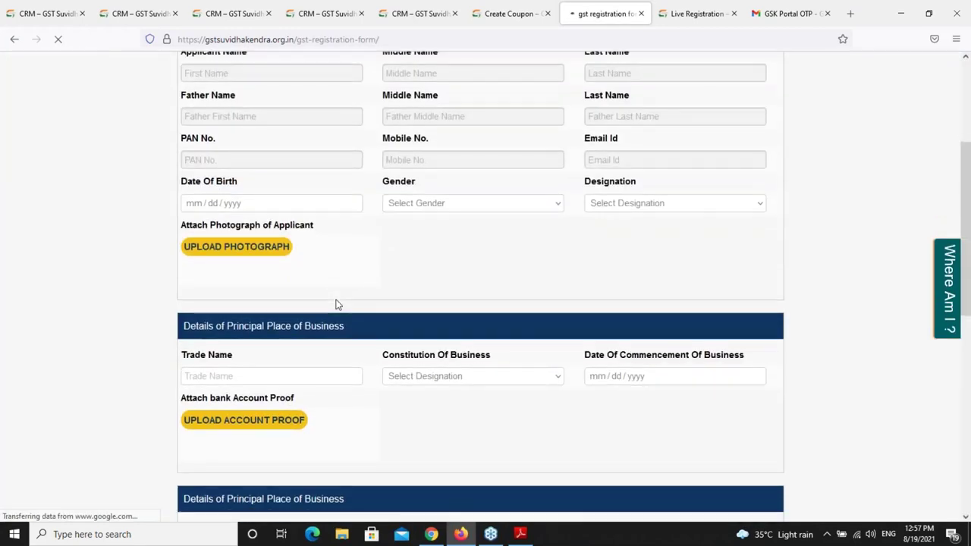
scroll(338, 305, down, 3)
scroll(338, 304, up, 6)
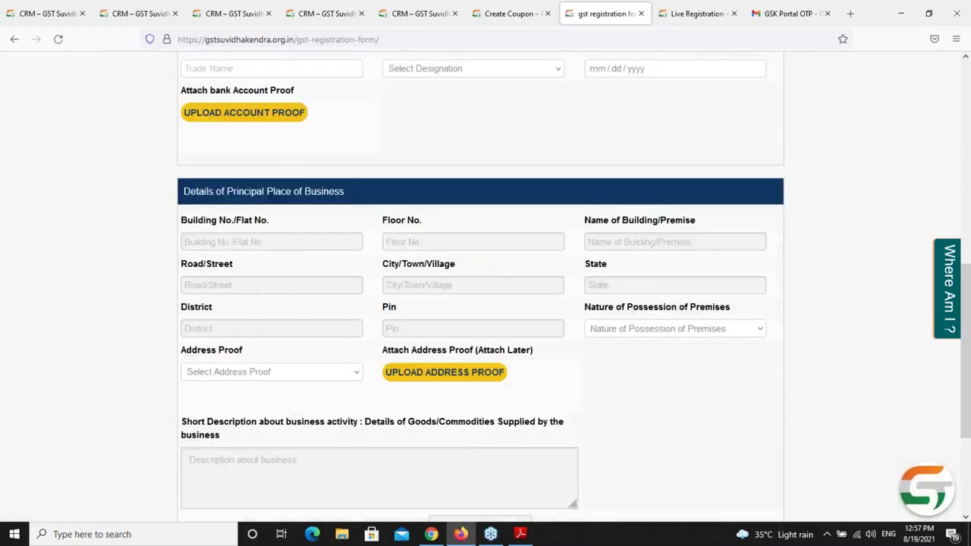
scroll(485, 288, up, 3)
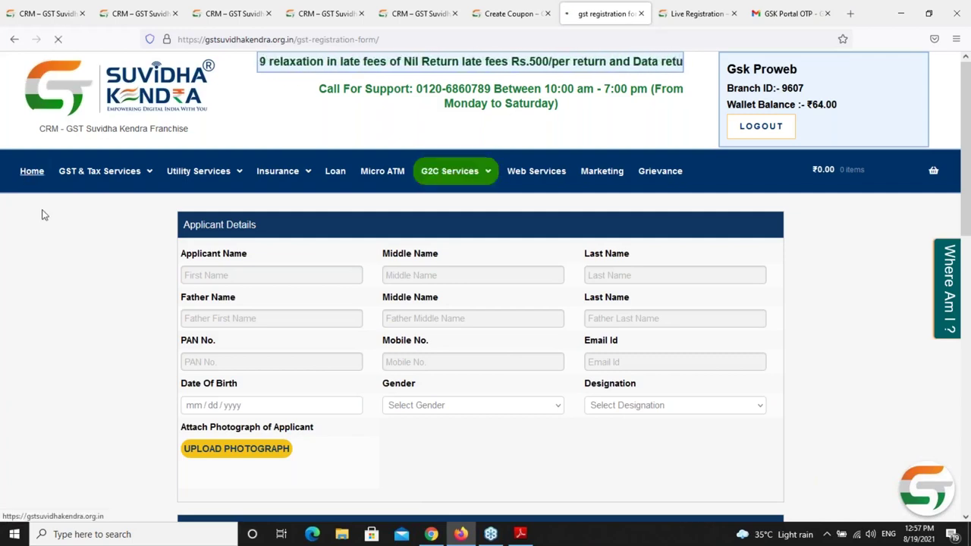
- Return to the portal home page and open the My orders list, also in a separate browser tab
click(33, 172)
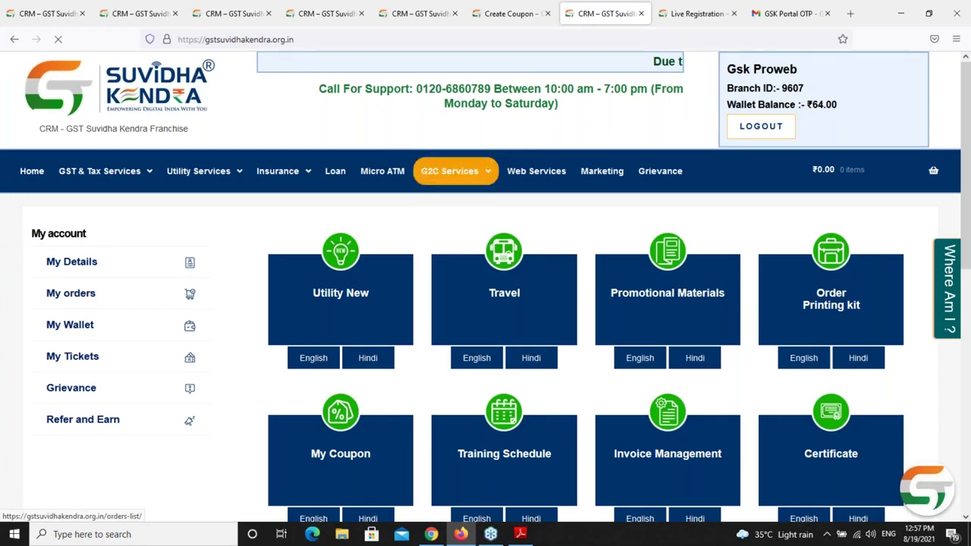
right_click(80, 297)
click(79, 295)
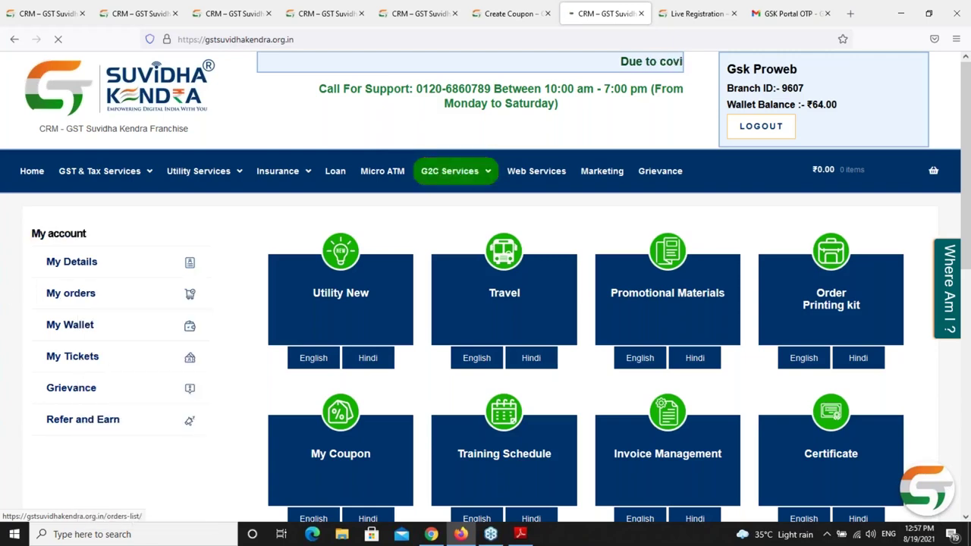
right_click(80, 297)
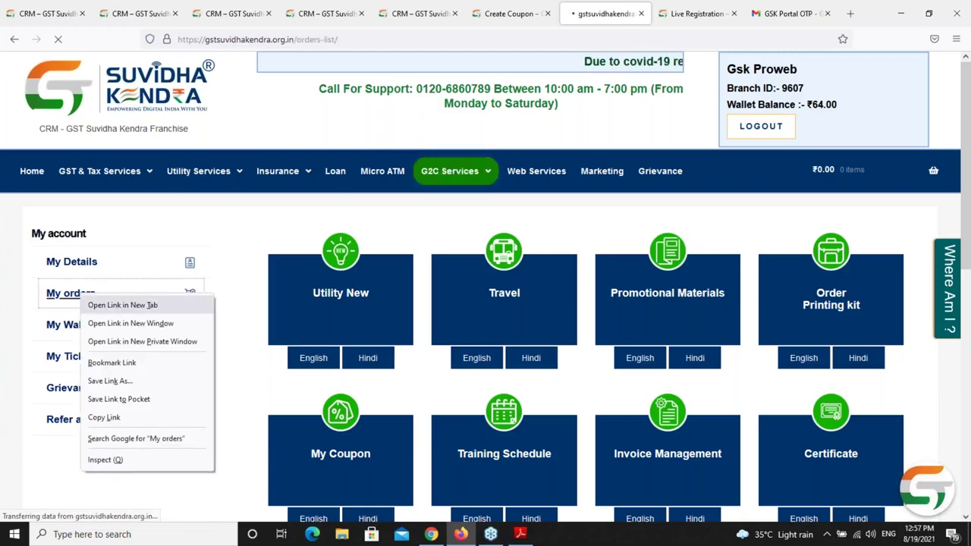
click(122, 305)
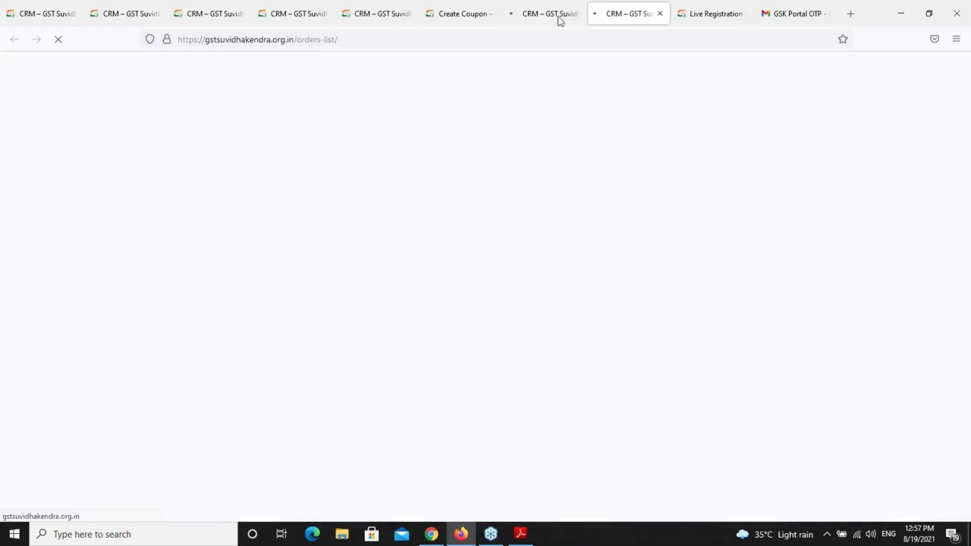
click(559, 21)
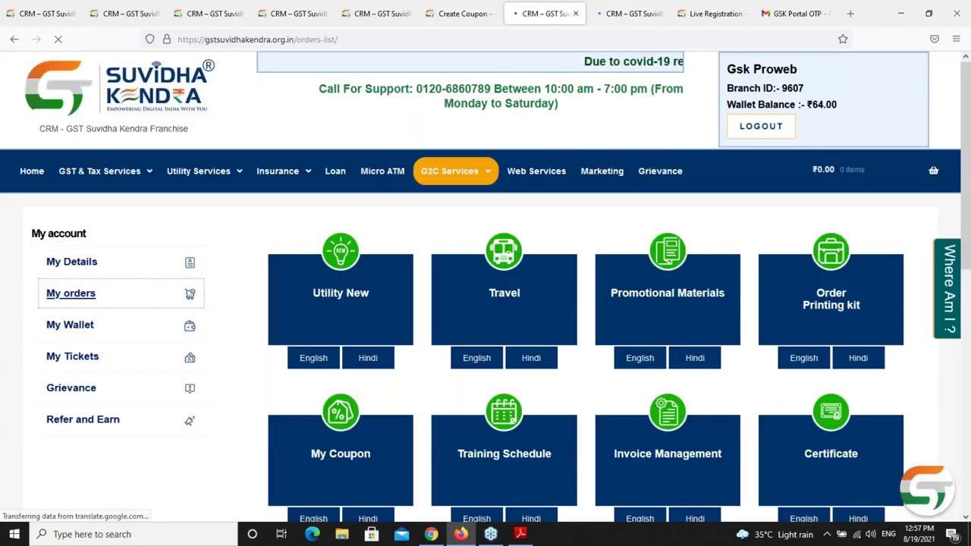
key(ctrl+Tab)
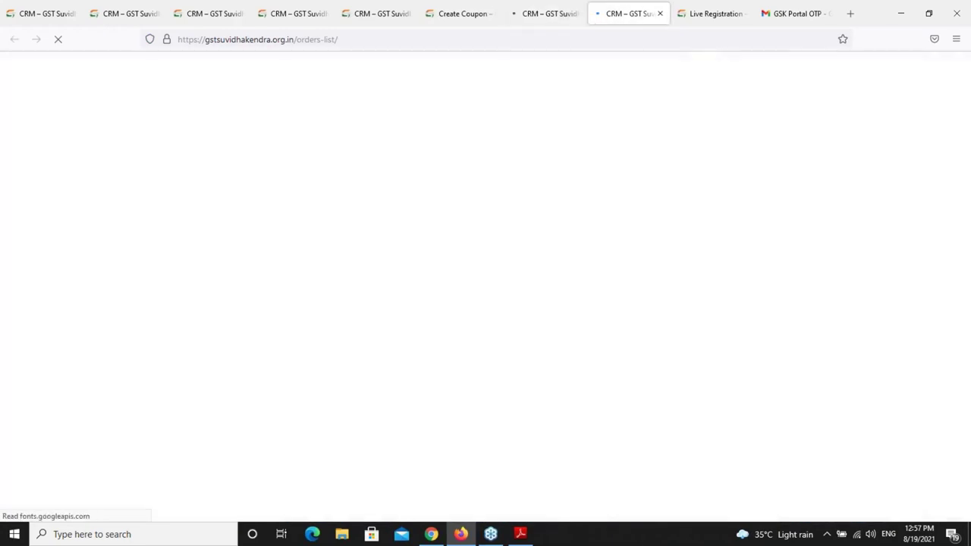
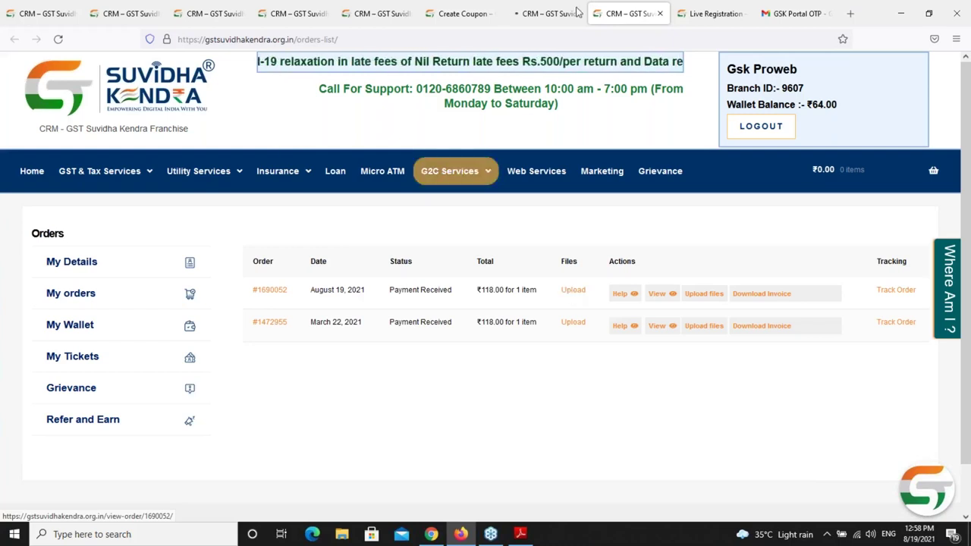
click(574, 12)
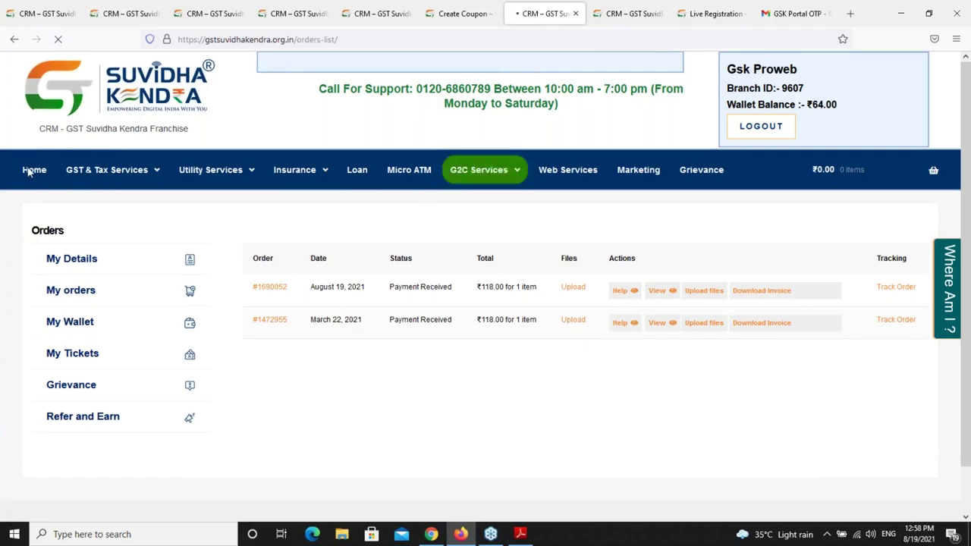
- Close the redundant portal tab and open the Make Zip File for upload guide from the portal home page in a separate tab
click(377, 13)
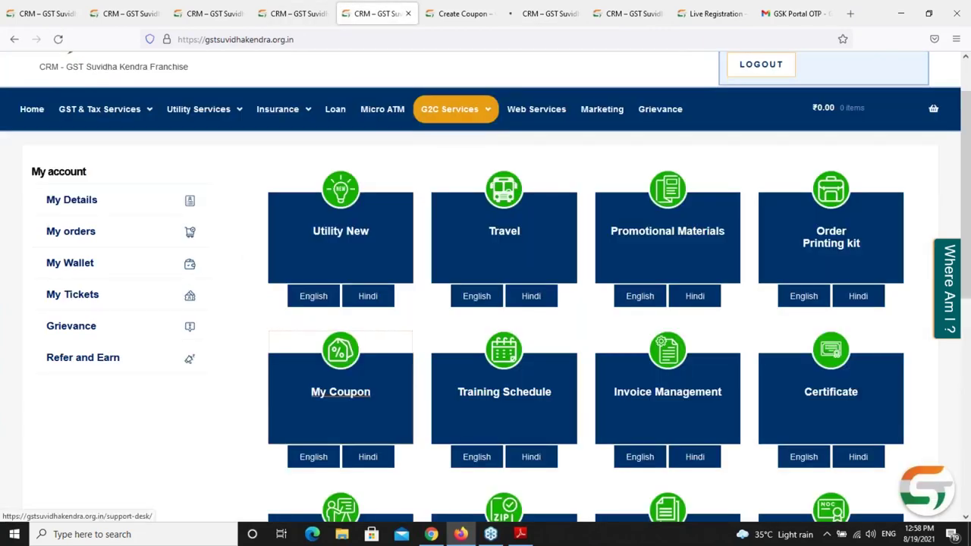
click(566, 13)
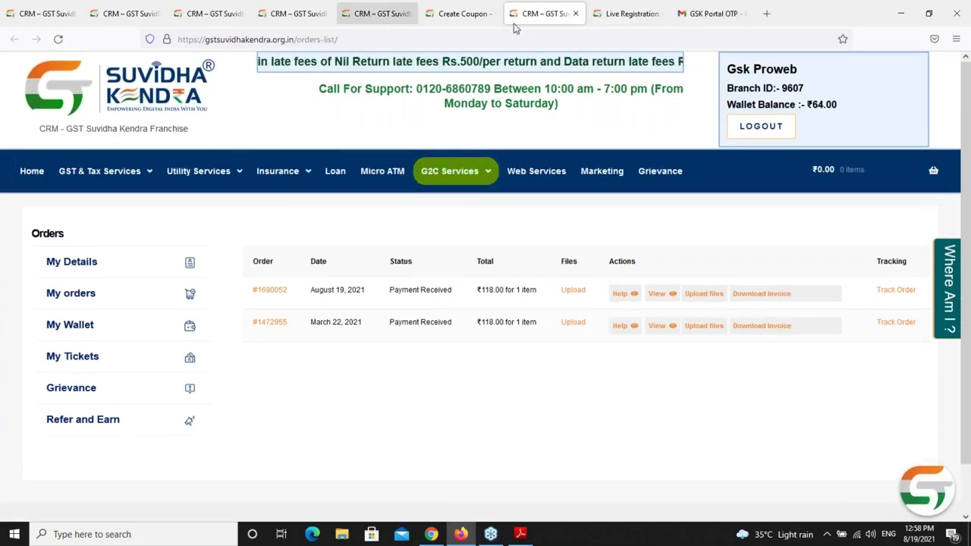
click(378, 13)
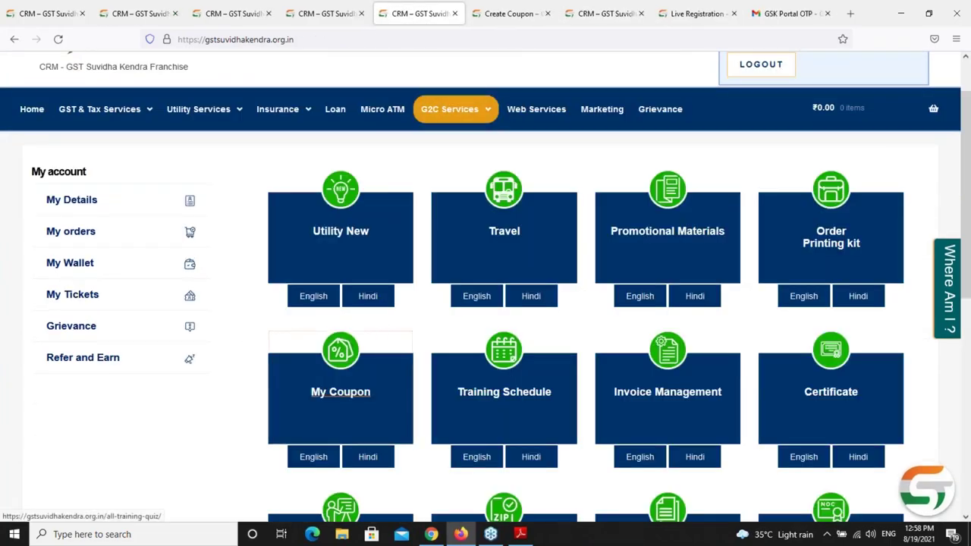
scroll(469, 315, down, 3)
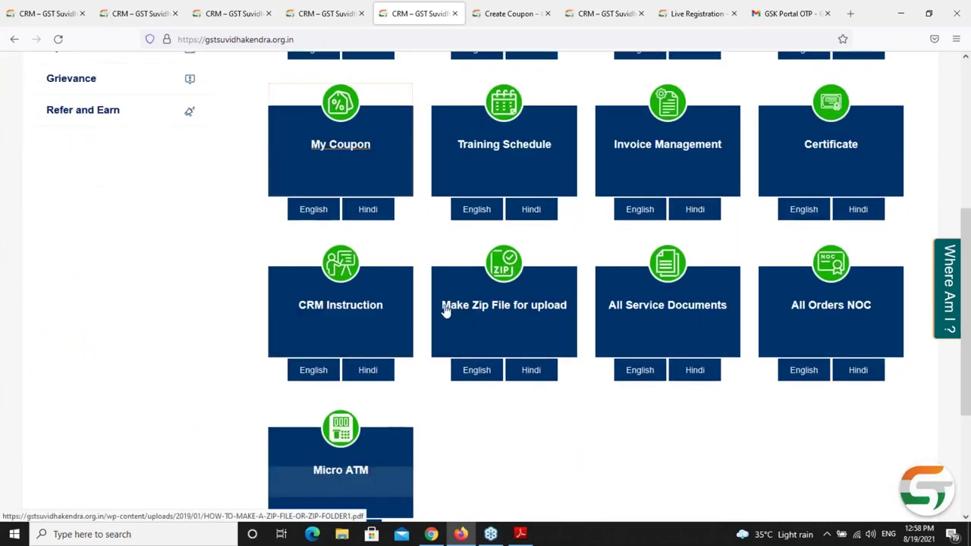
right_click(535, 307)
click(565, 317)
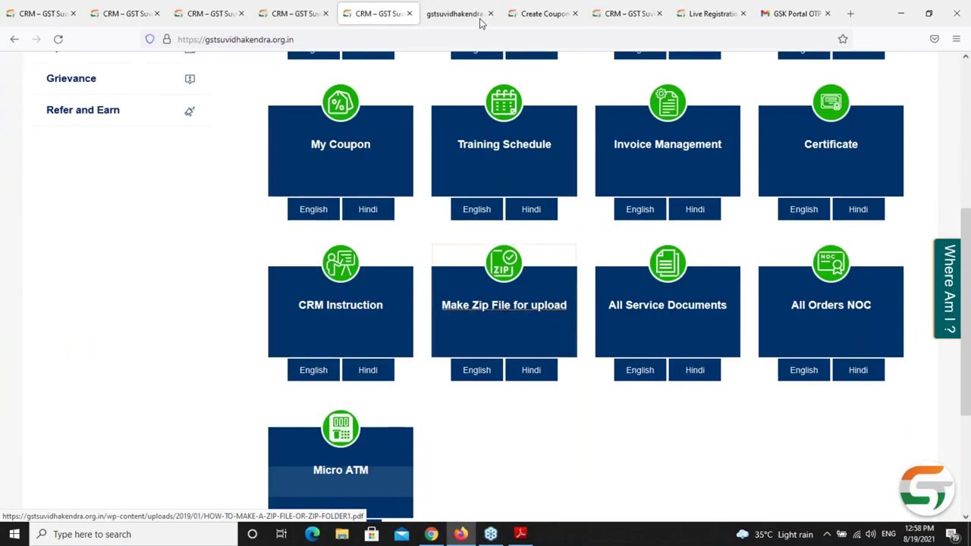
click(473, 15)
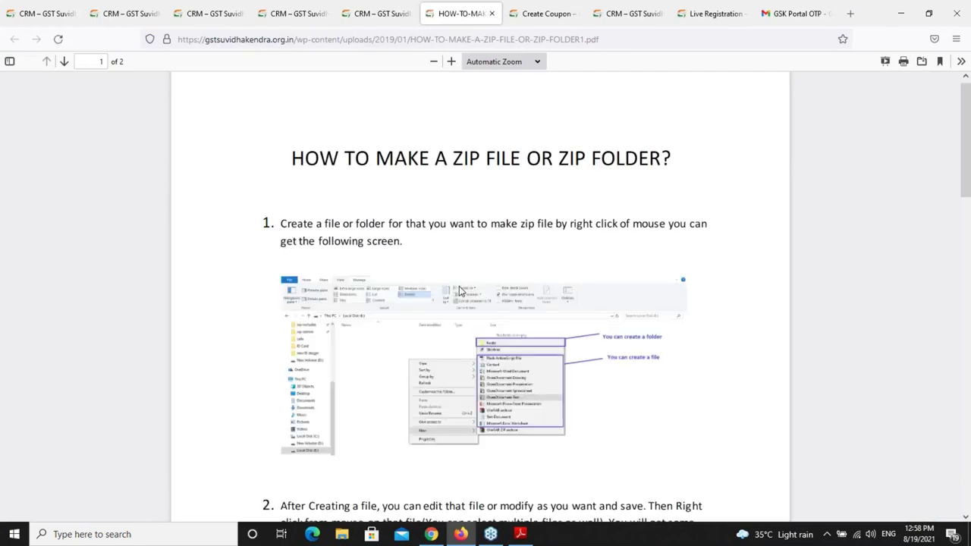
- Look through the first page of the guide on making a zip file or folder
scroll(459, 291, down, 10)
scroll(480, 296, down, 2)
scroll(480, 296, up, 12)
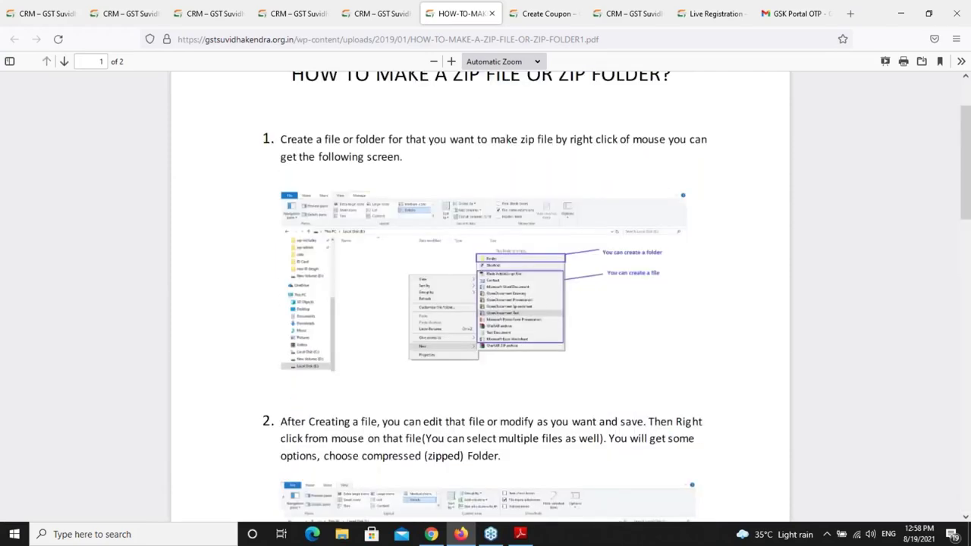
scroll(480, 296, up, 2)
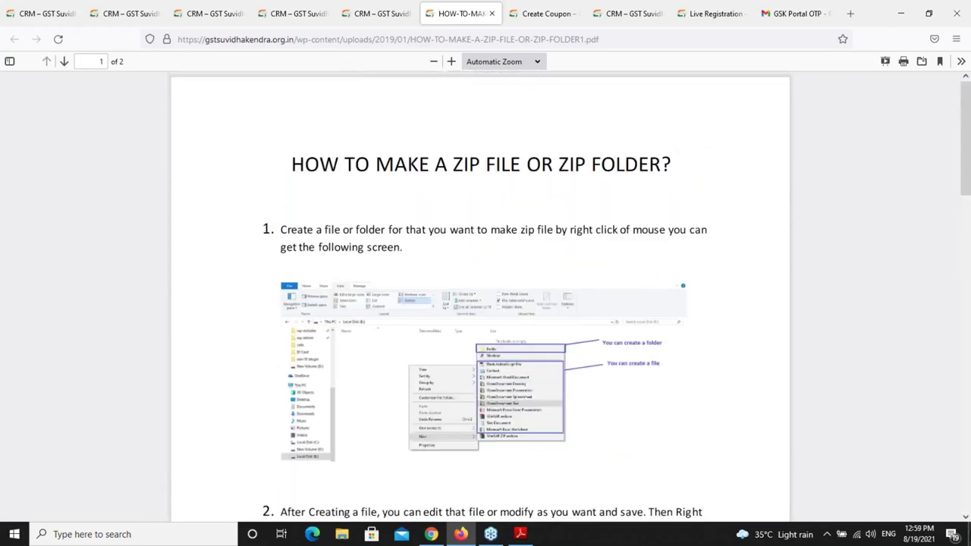
- Show the Windows desktop and refresh its icons
key(super+d)
right_click(474, 99)
click(512, 138)
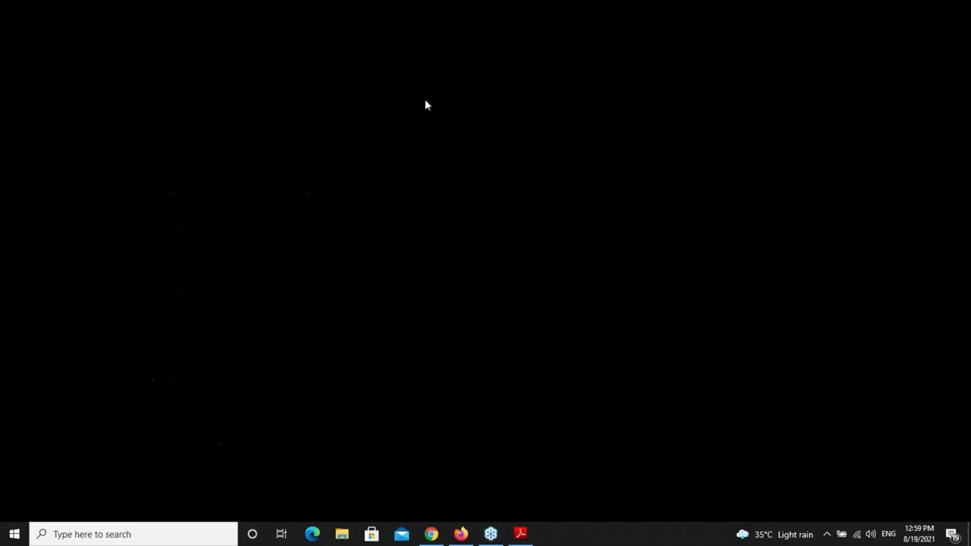
right_click(426, 100)
click(491, 141)
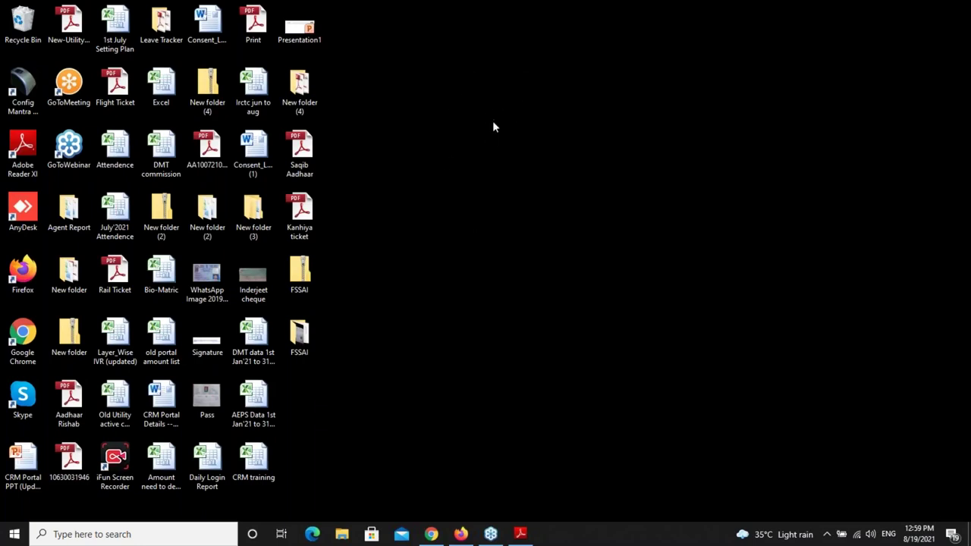
- Create a new empty folder on the free area of the desktop, keeping its default name
right_click(494, 122)
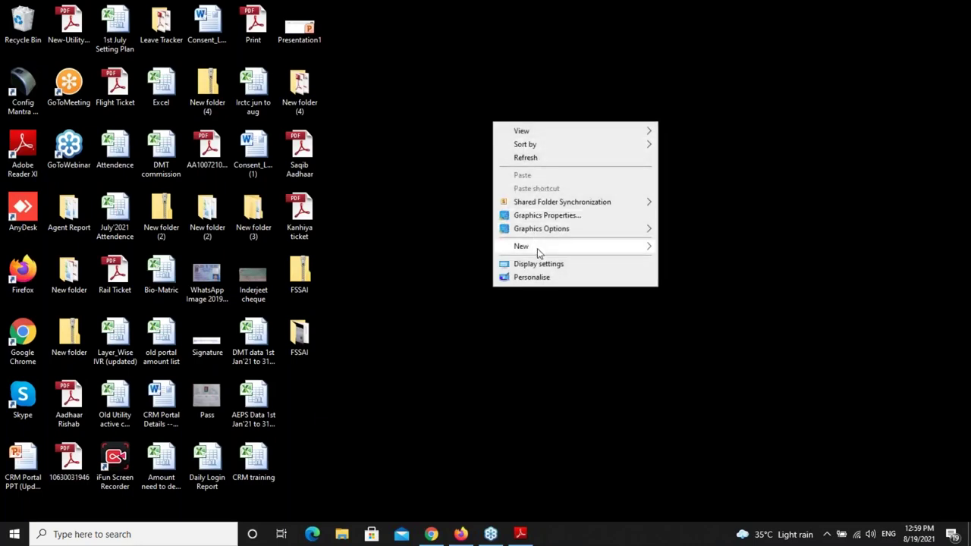
mouse_move(556, 251)
click(464, 67)
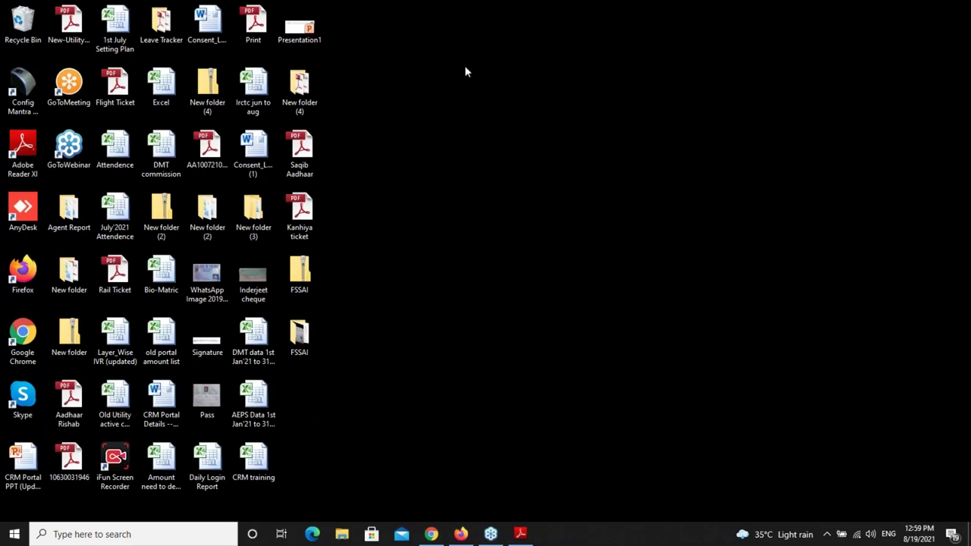
right_click(526, 102)
mouse_move(571, 222)
click(698, 225)
key(Return)
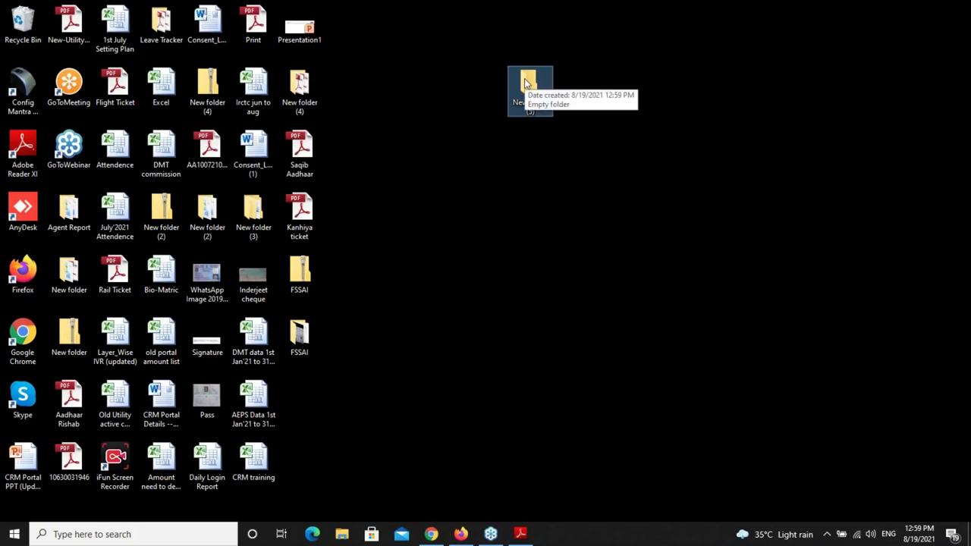
click(456, 358)
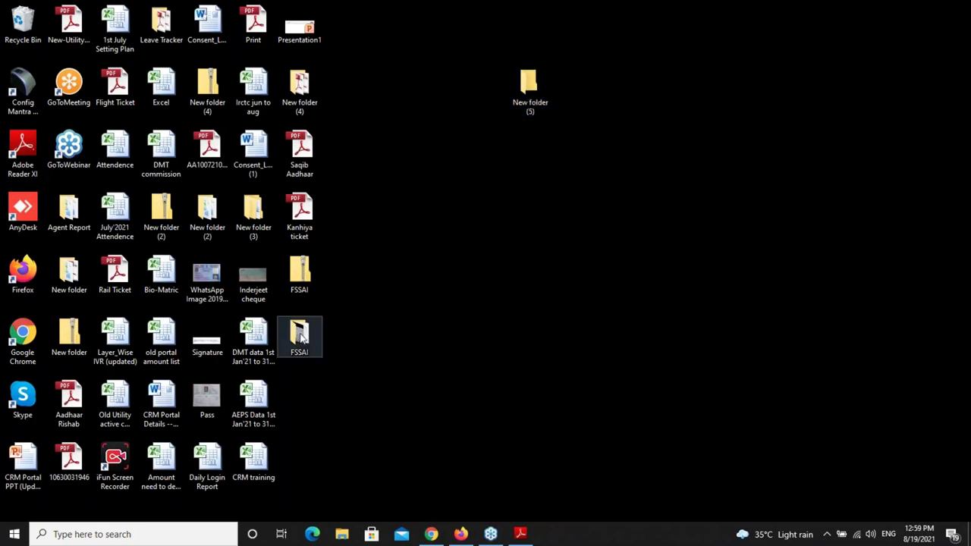
- Open the unzipped FSSAI folder on the desktop to view its document files, and close it again
mouse_move(303, 347)
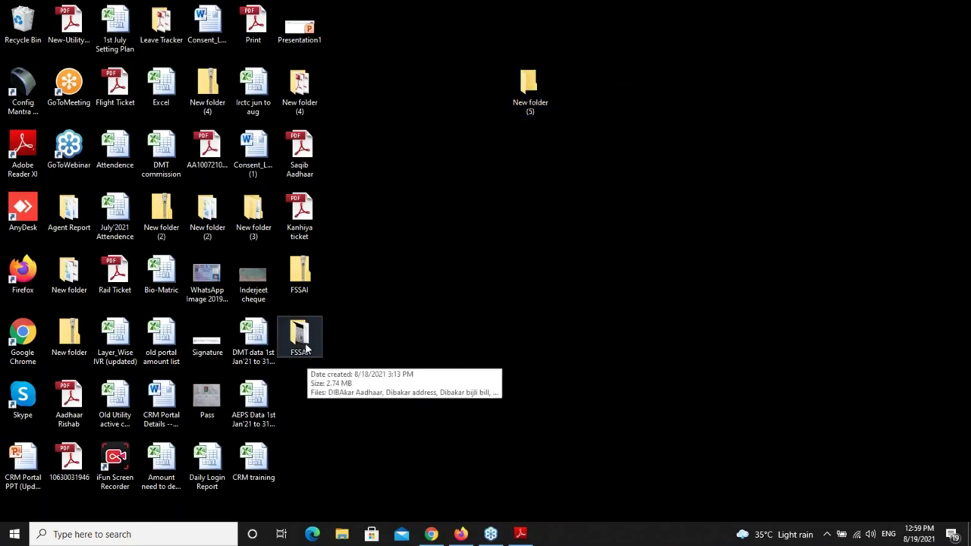
double_click(298, 335)
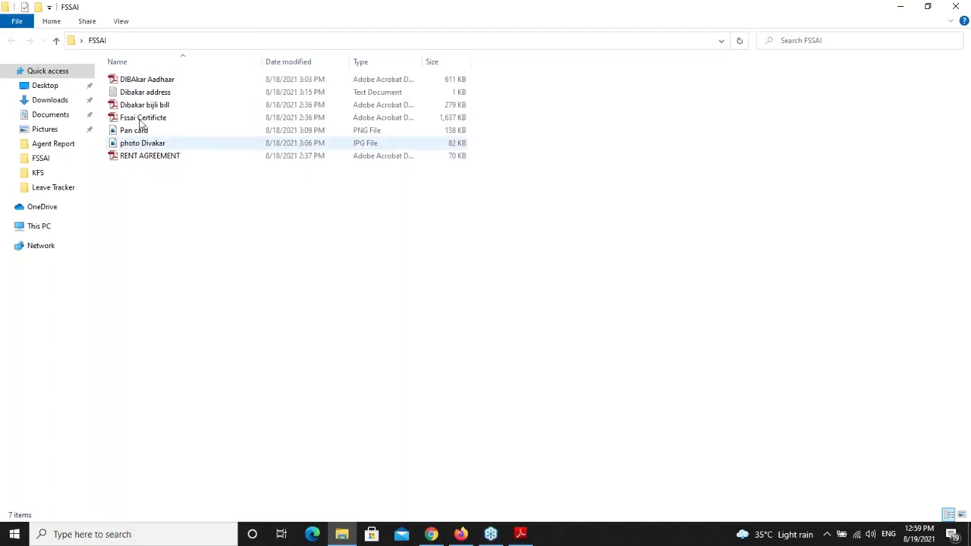
click(956, 6)
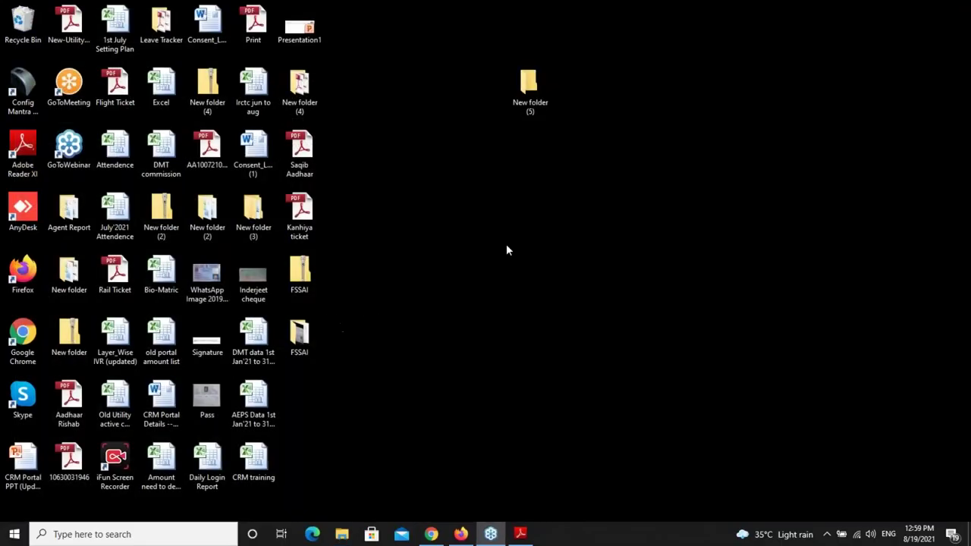
- Look up the Compressed (zipped) folder choice among the Send to options of the new desktop folder, without applying it
right_click(528, 82)
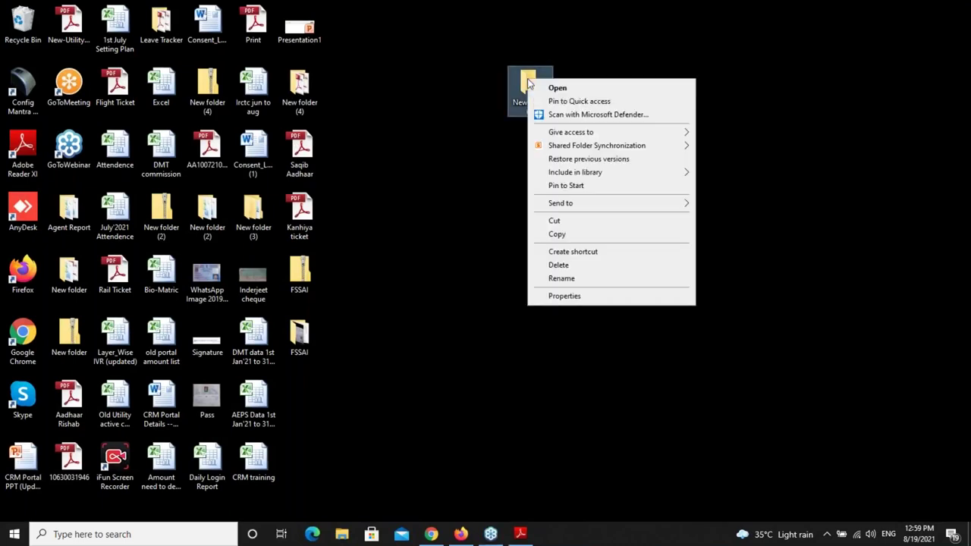
mouse_move(565, 203)
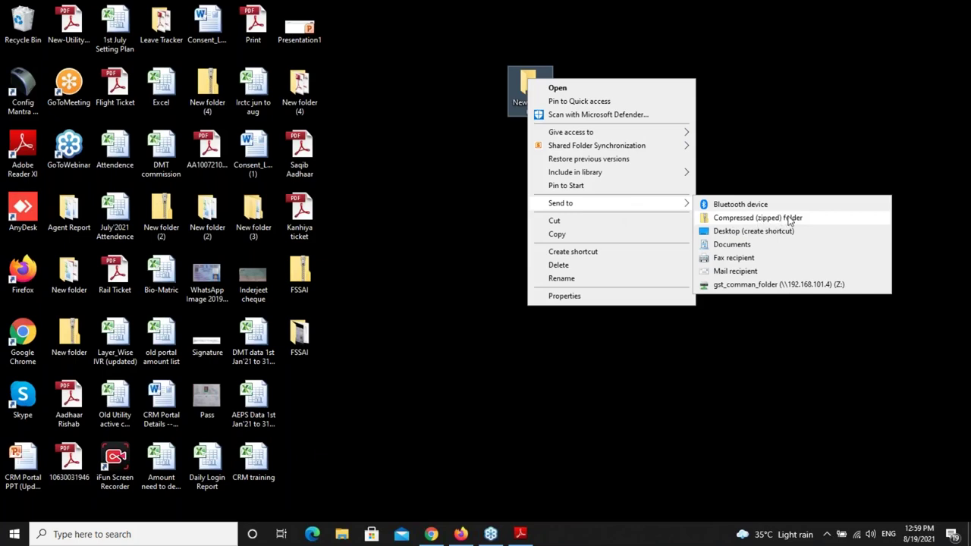
click(790, 133)
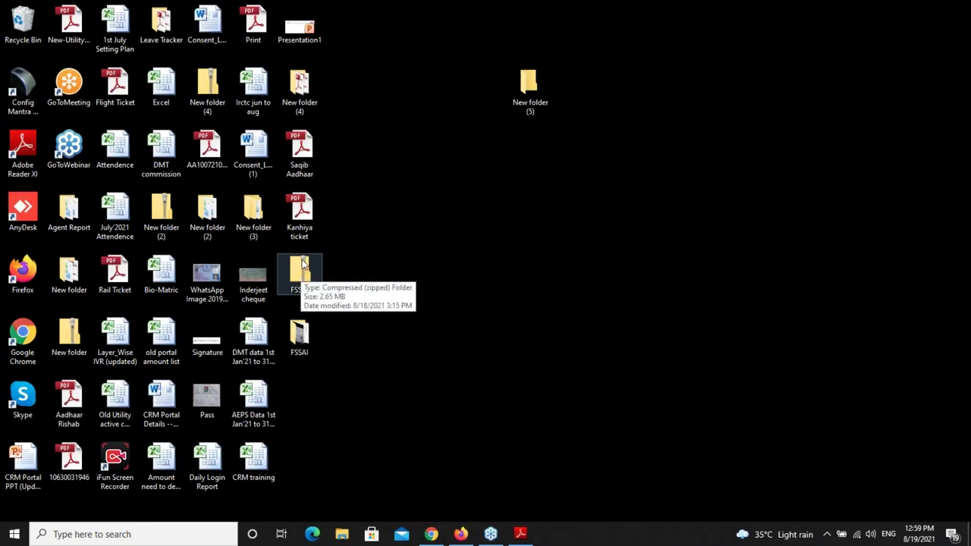
- Switch to Firefox and open the file upload section of the August 19, 2021 order from the orders list
click(460, 535)
click(627, 13)
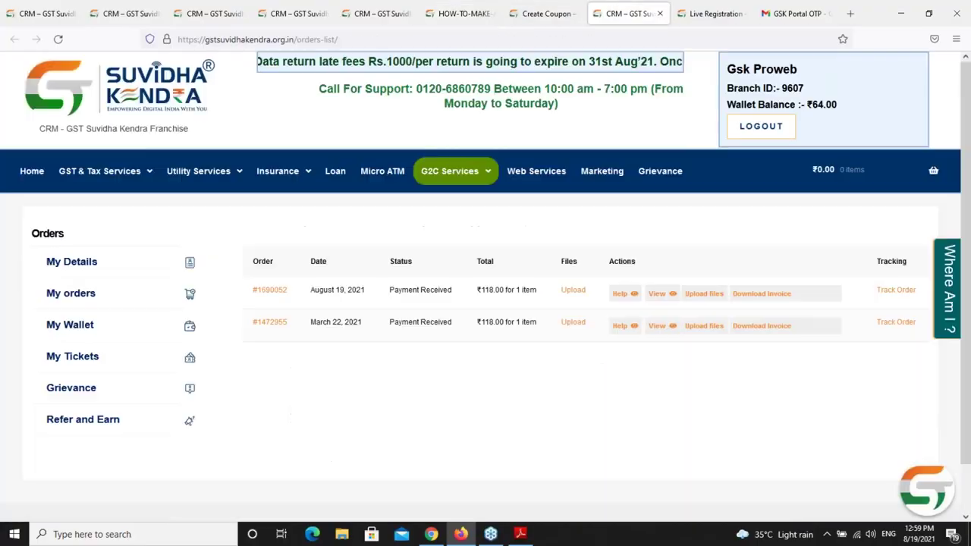
click(575, 295)
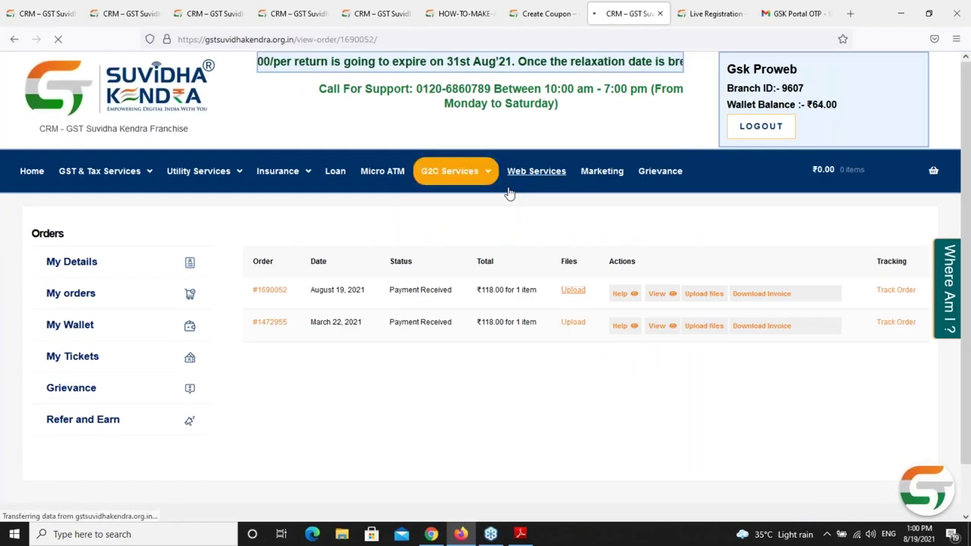
scroll(387, 410, down, 3)
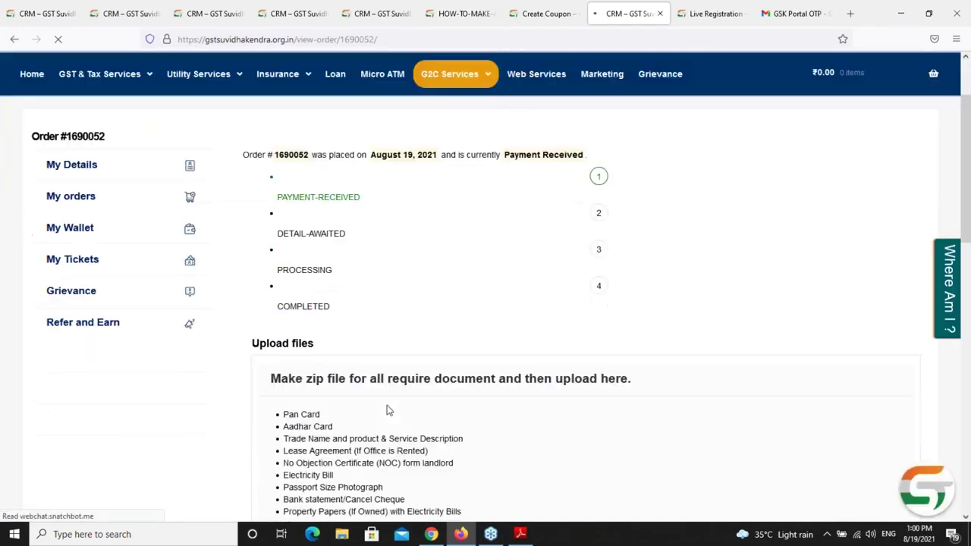
scroll(387, 410, down, 3)
- Attach FSSAI.zip from the Desktop to the order's required-documents upload
click(277, 381)
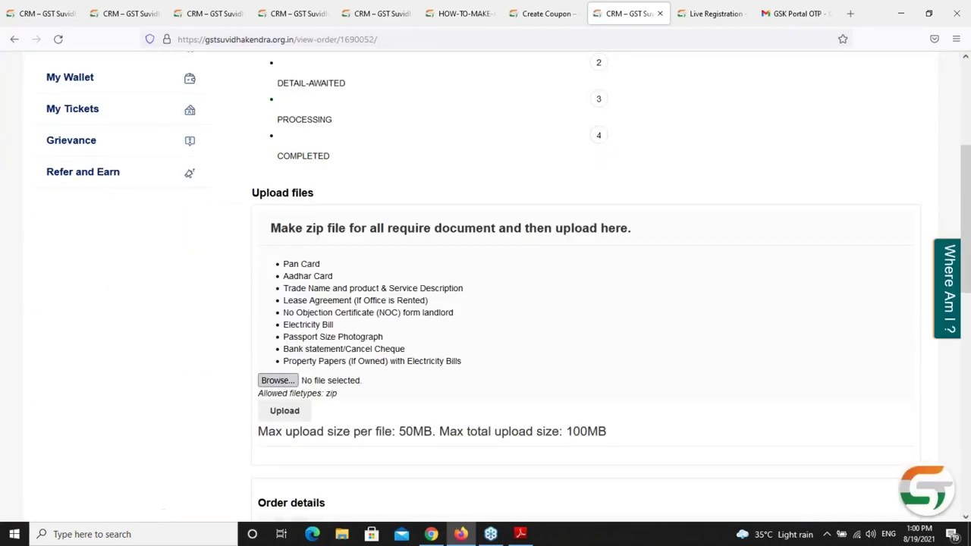
click(279, 382)
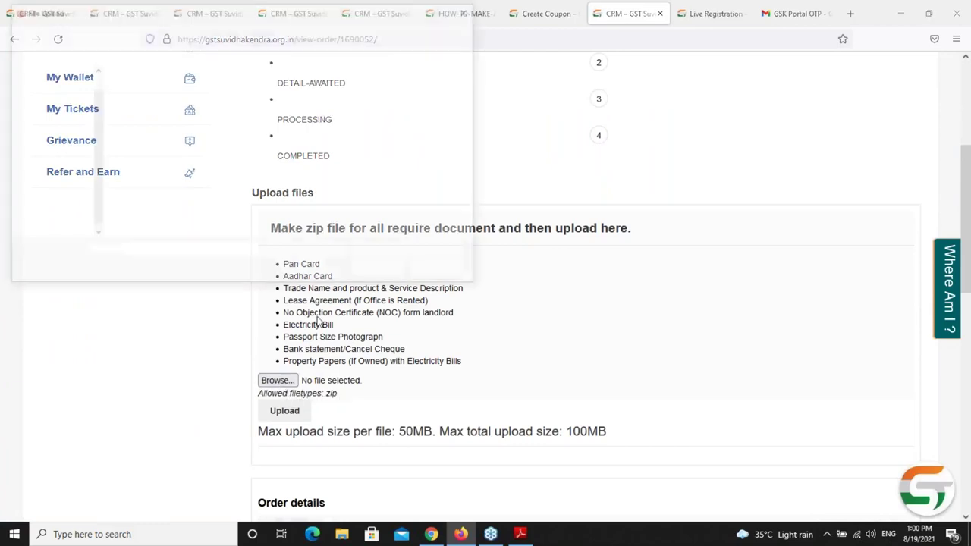
scroll(137, 152, down, 5)
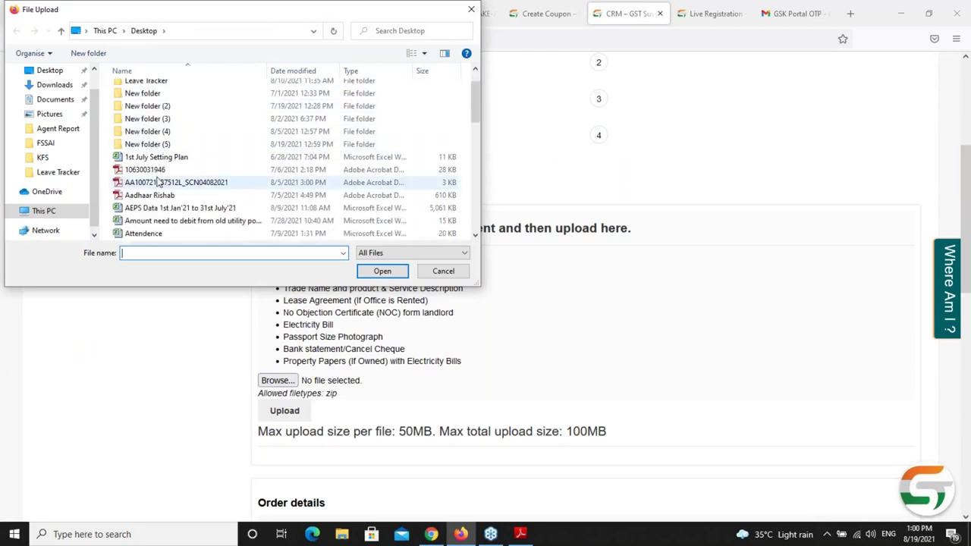
scroll(160, 182, down, 1)
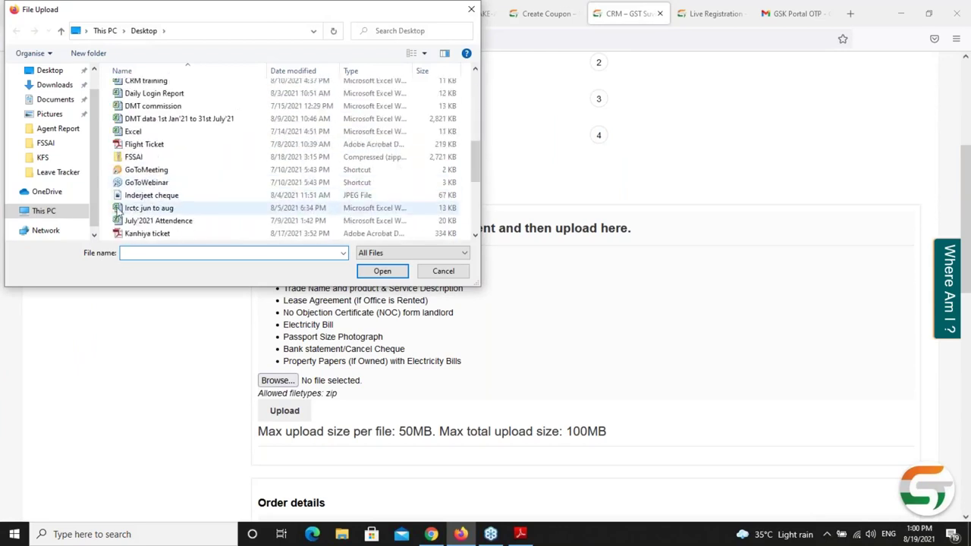
click(151, 157)
click(384, 272)
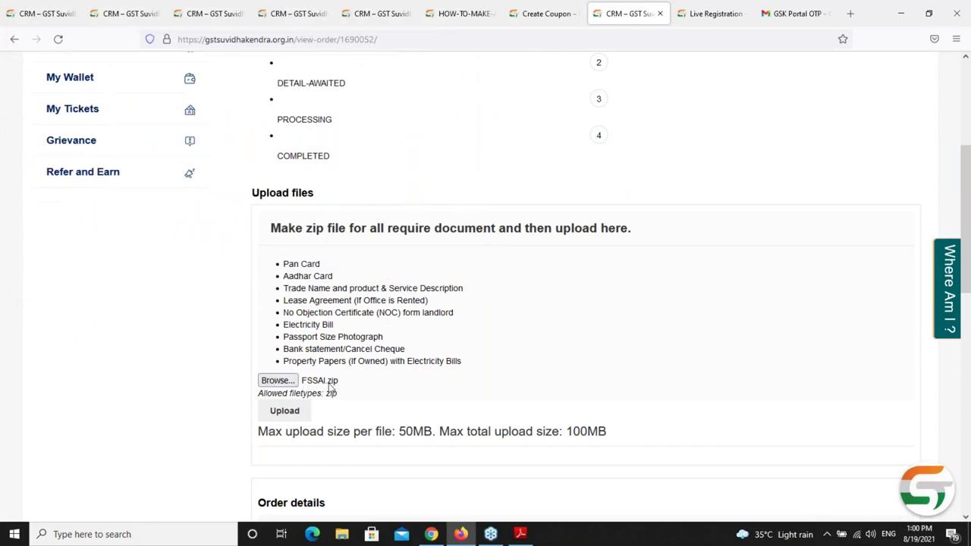
scroll(331, 389, down, 1)
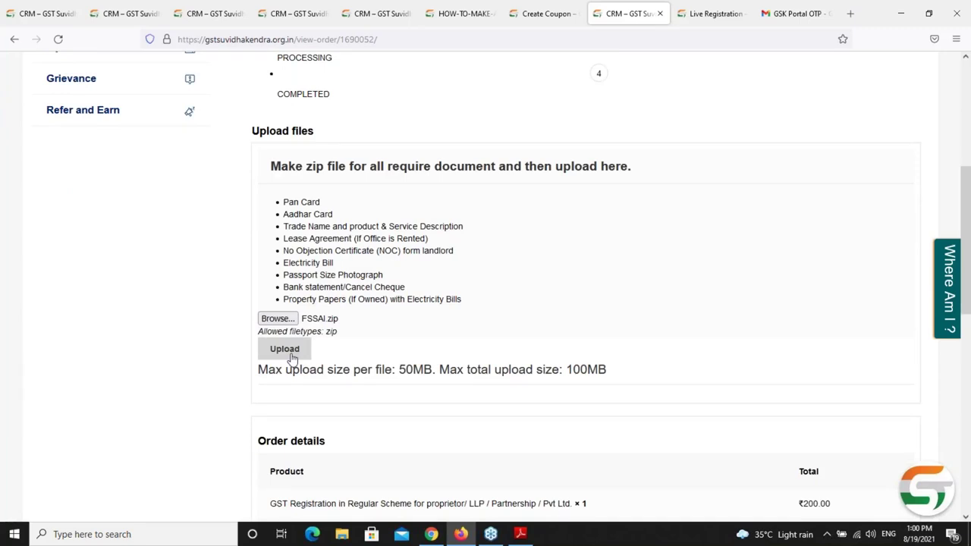
click(284, 351)
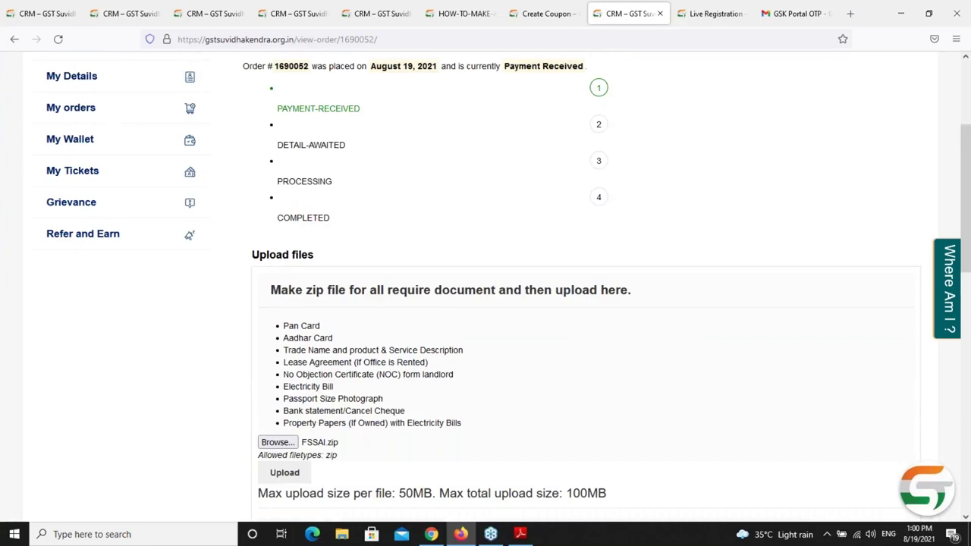
- Examine the order page's status stages, product charges, billing address, ETA and remarks sections
scroll(297, 381, up, 3)
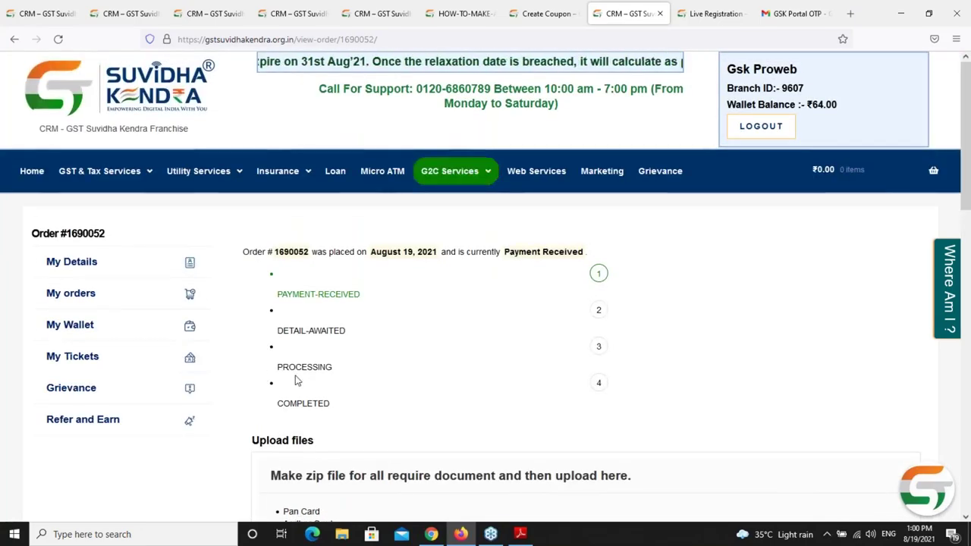
scroll(297, 381, down, 6)
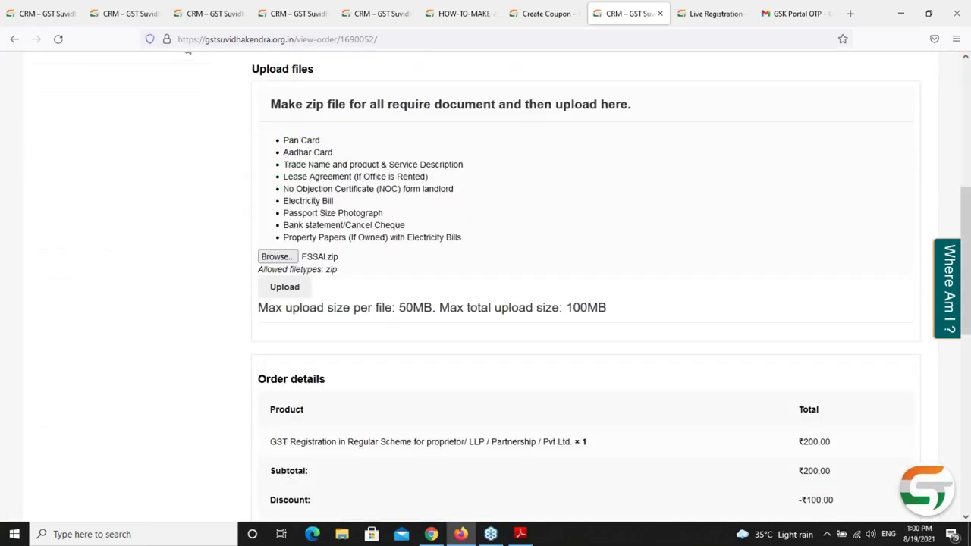
scroll(286, 187, down, 5)
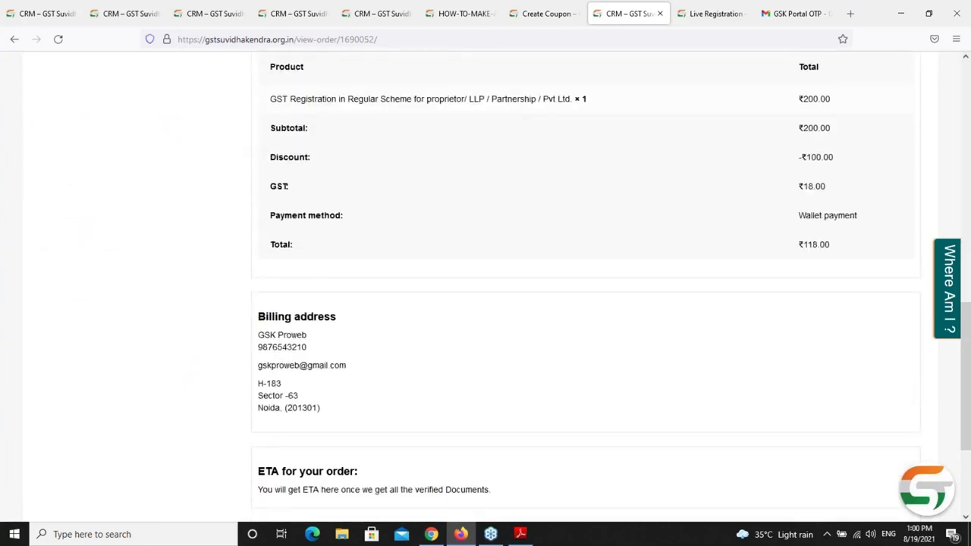
scroll(286, 186, down, 3)
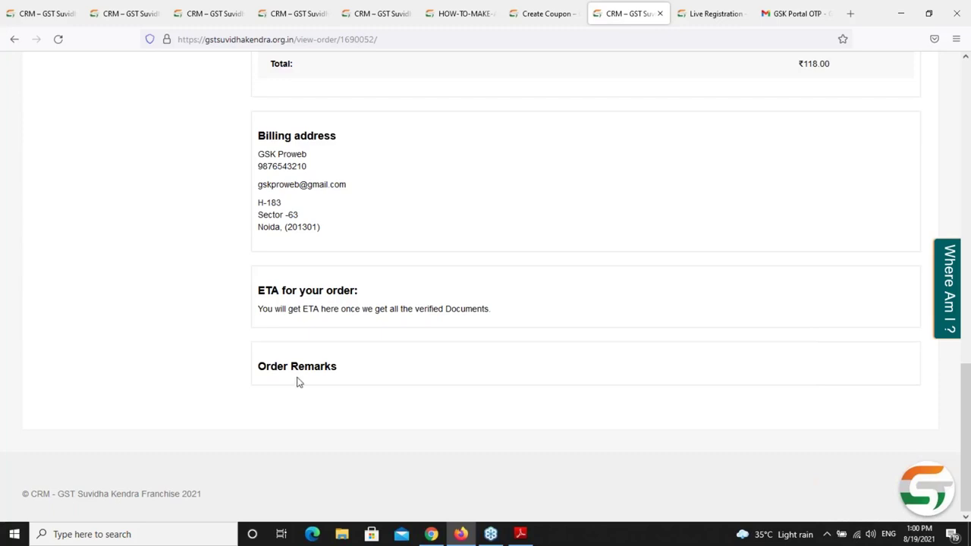
drag(258, 309, 538, 312)
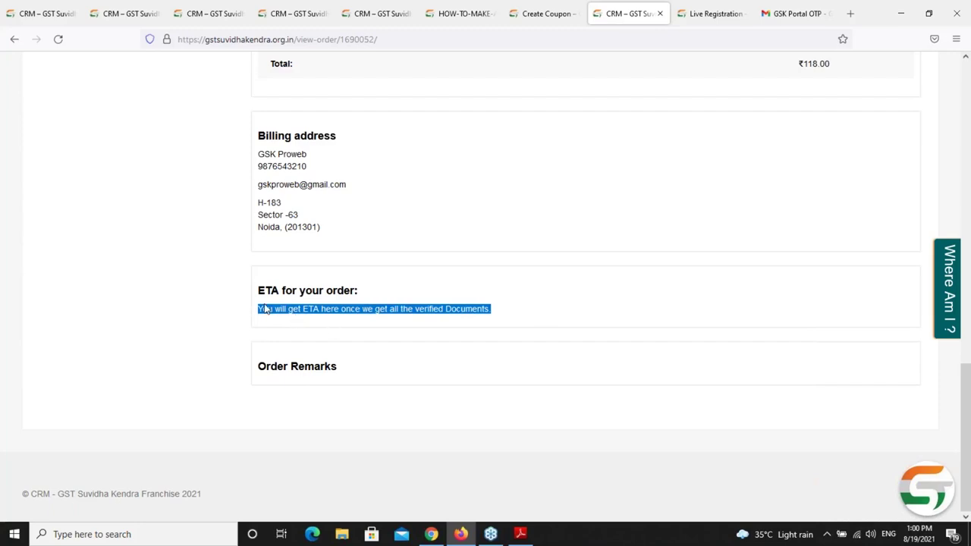
click(326, 310)
triple_click(325, 310)
scroll(325, 310, up, 3)
scroll(325, 314, up, 3)
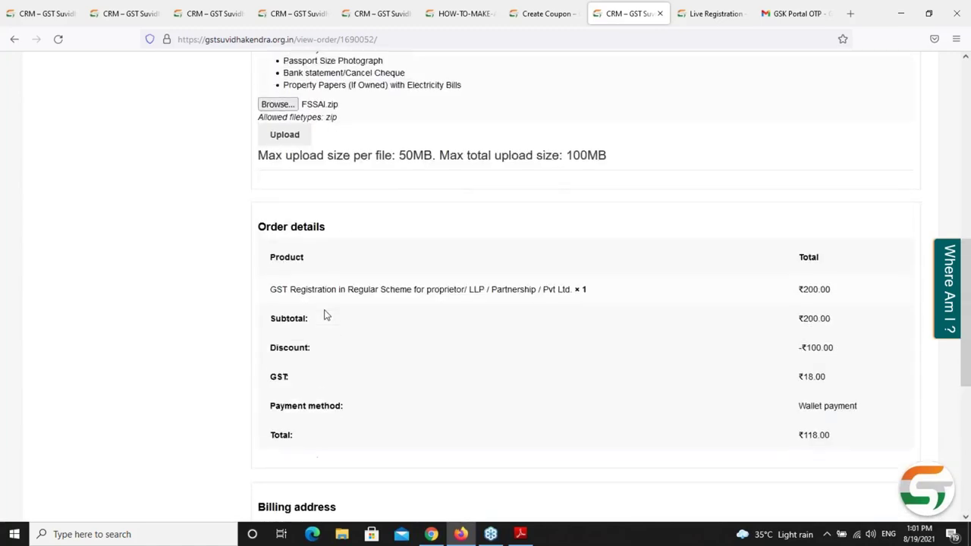
scroll(326, 315, up, 2)
scroll(326, 315, up, 4)
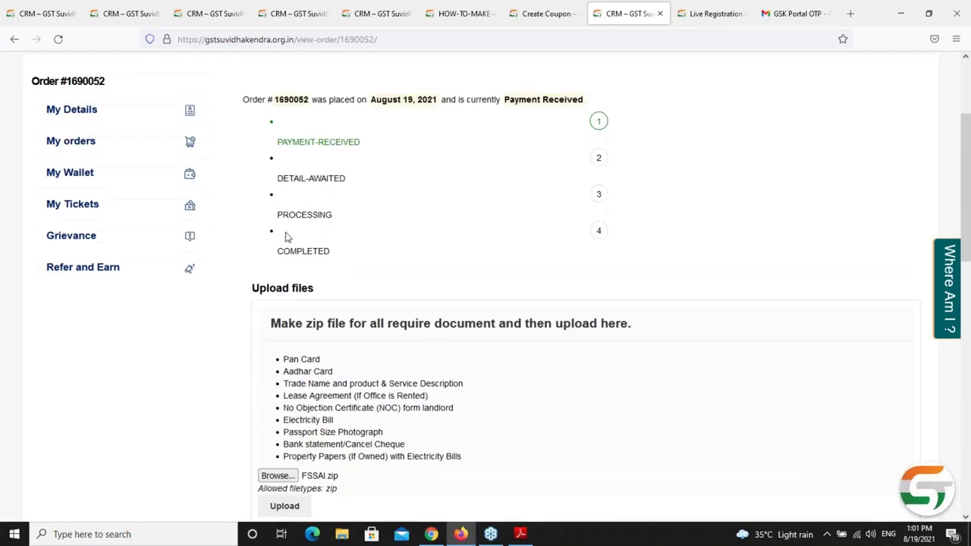
- Look up the documents required for LLP/Partnership GST registration in the bot opened from the dashboard's All Service Documents tile
click(368, 14)
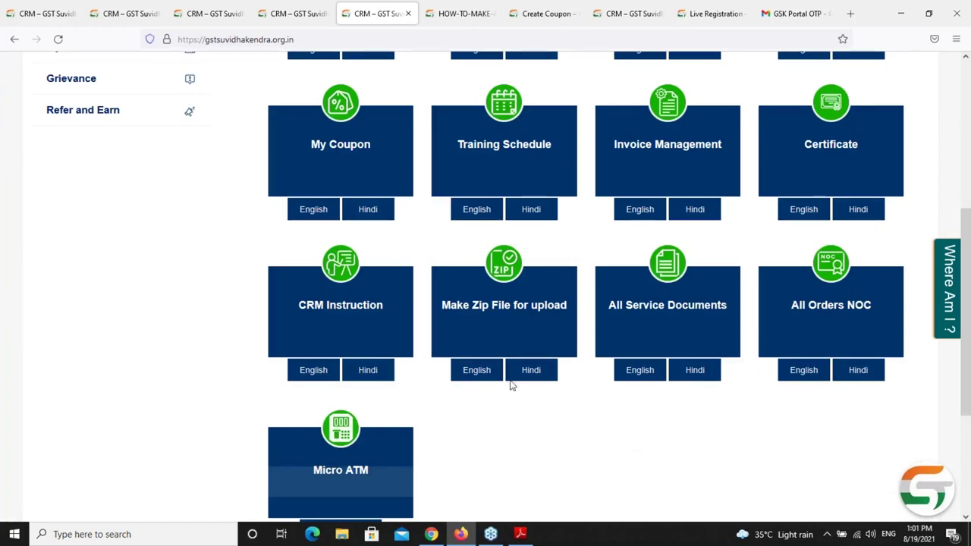
click(659, 311)
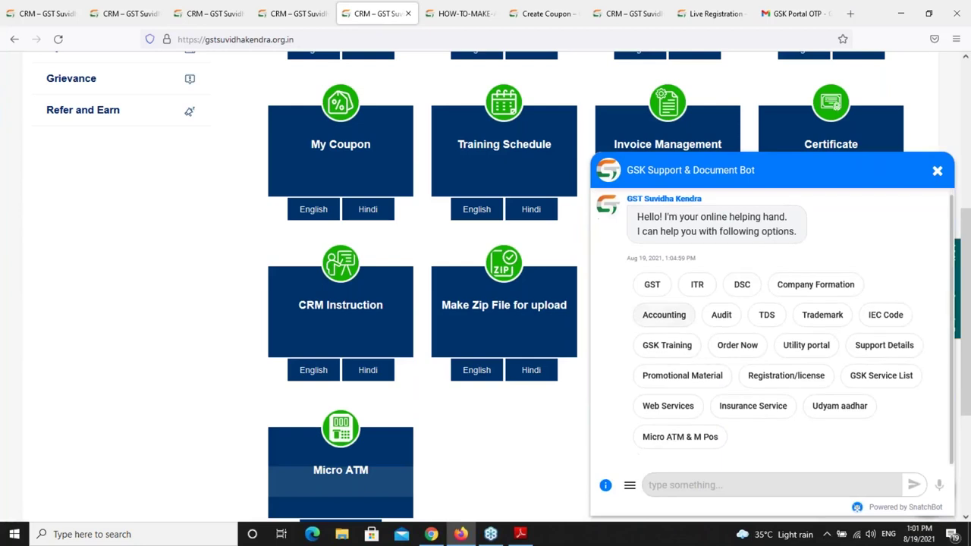
click(653, 296)
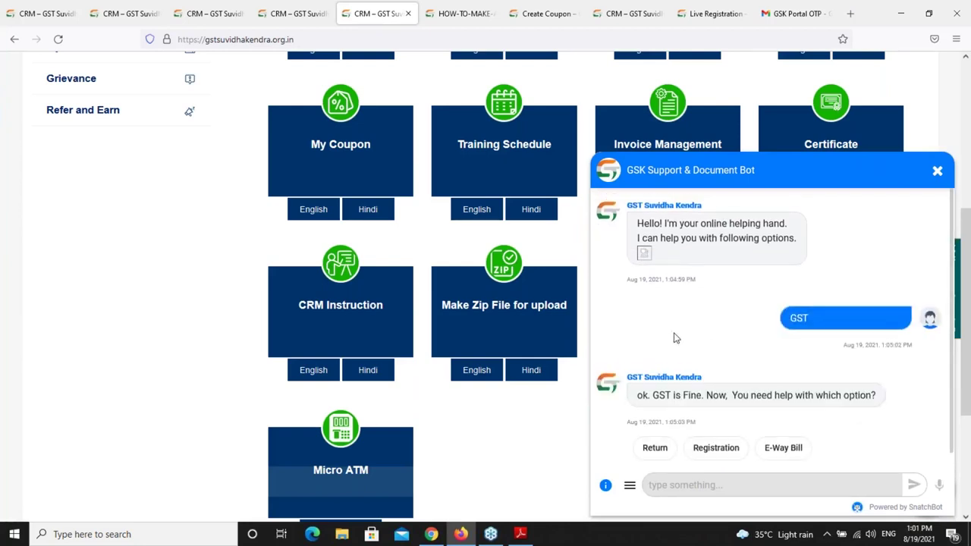
click(721, 440)
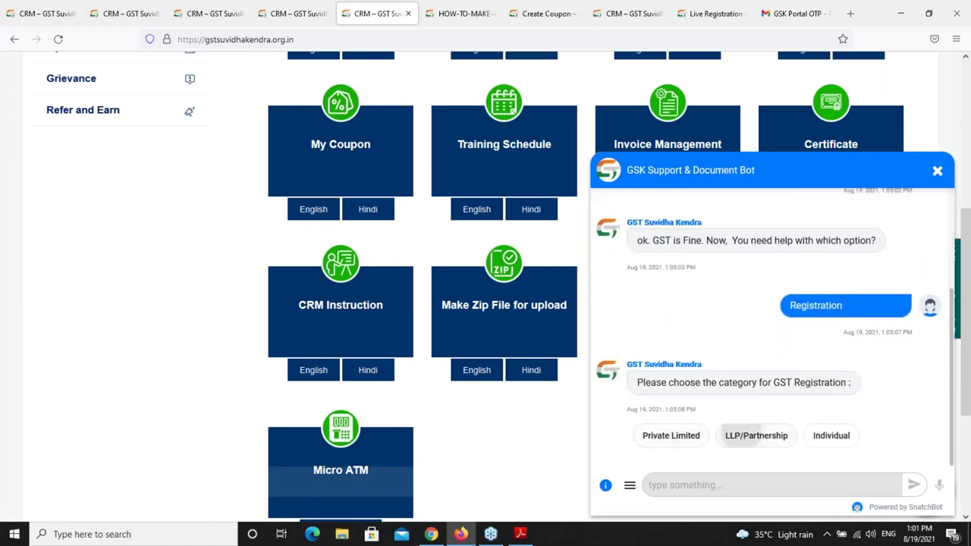
click(740, 435)
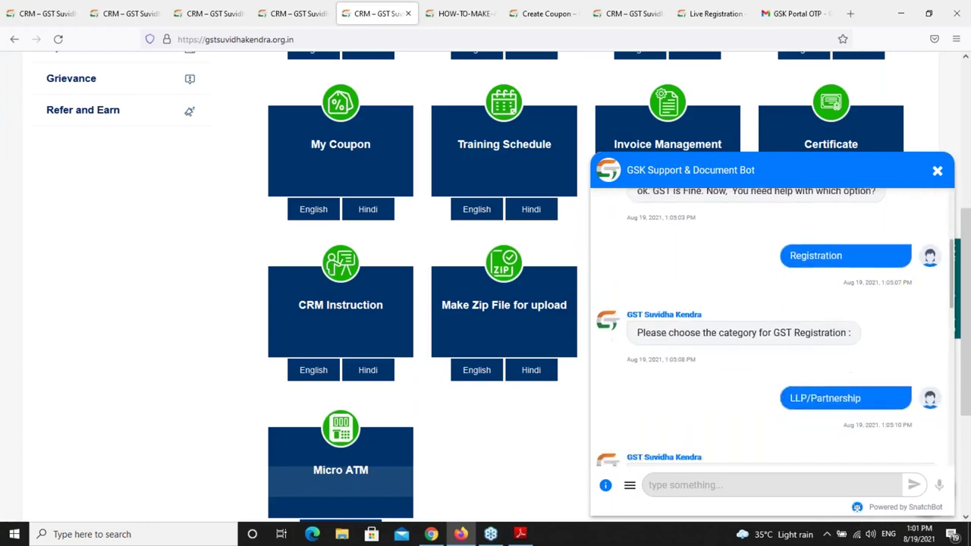
click(938, 170)
click(649, 315)
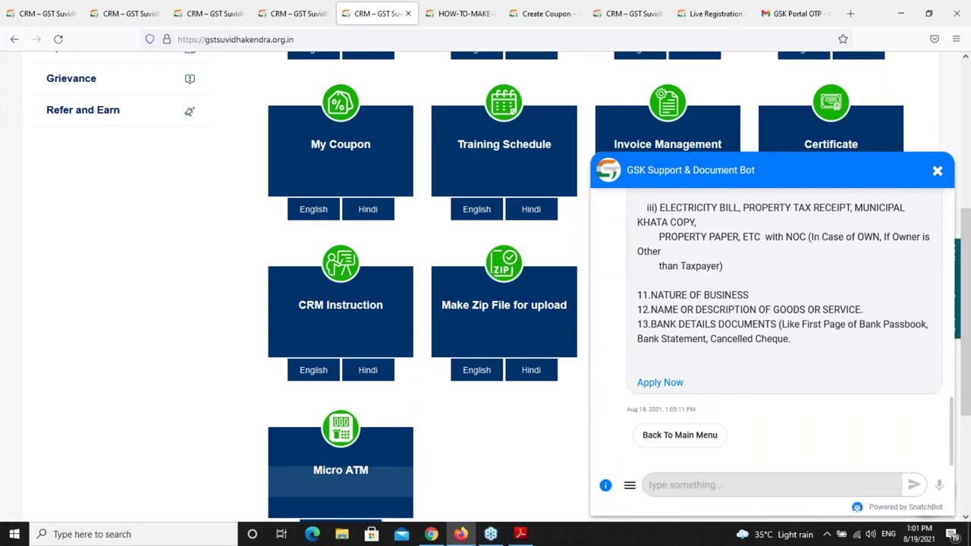
- Look up the ITR documents required for a salaried person in the support bot, return to its main menu and close it
click(690, 435)
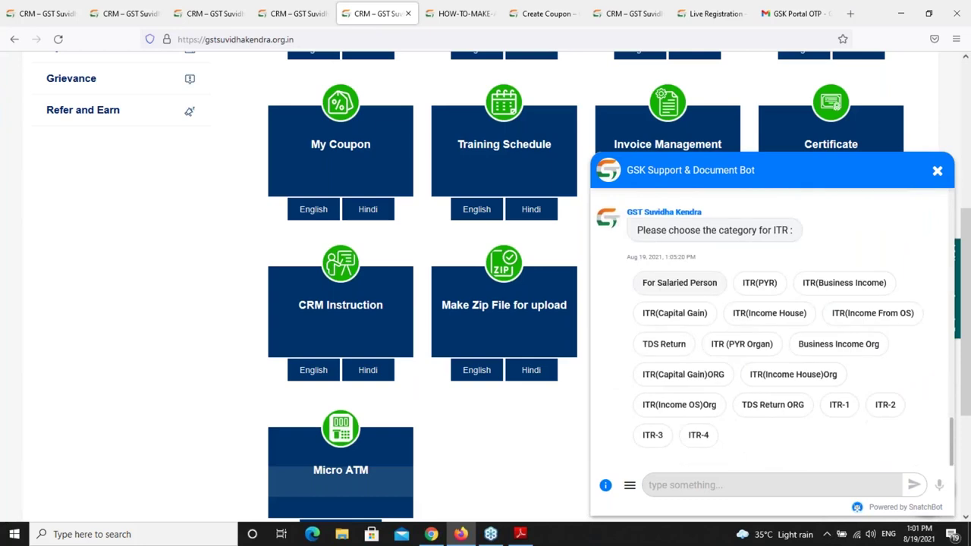
click(695, 291)
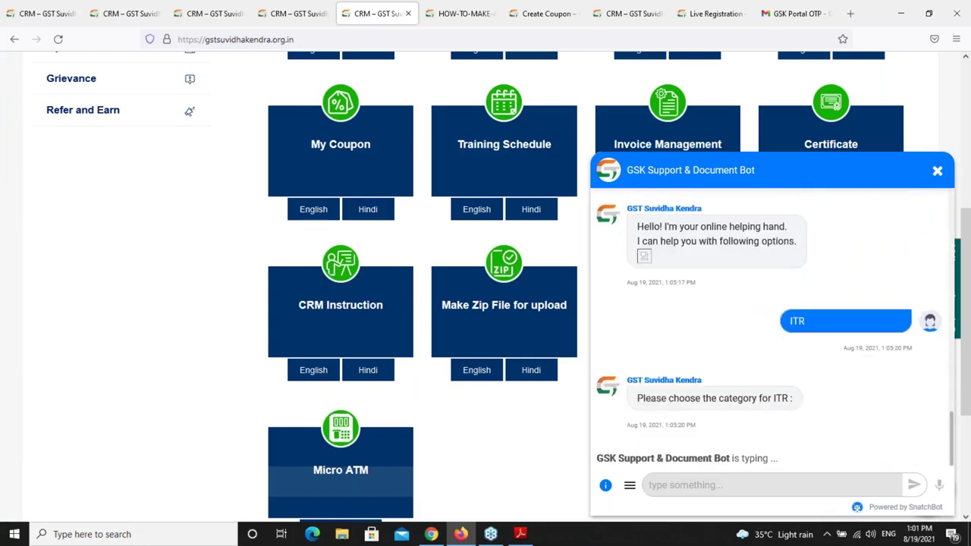
scroll(693, 282, up, 1)
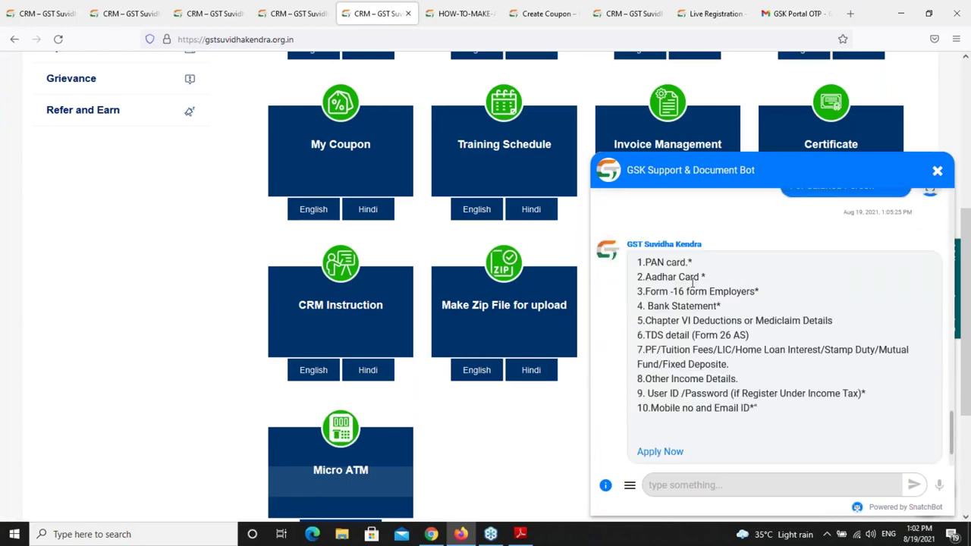
scroll(699, 374, down, 2)
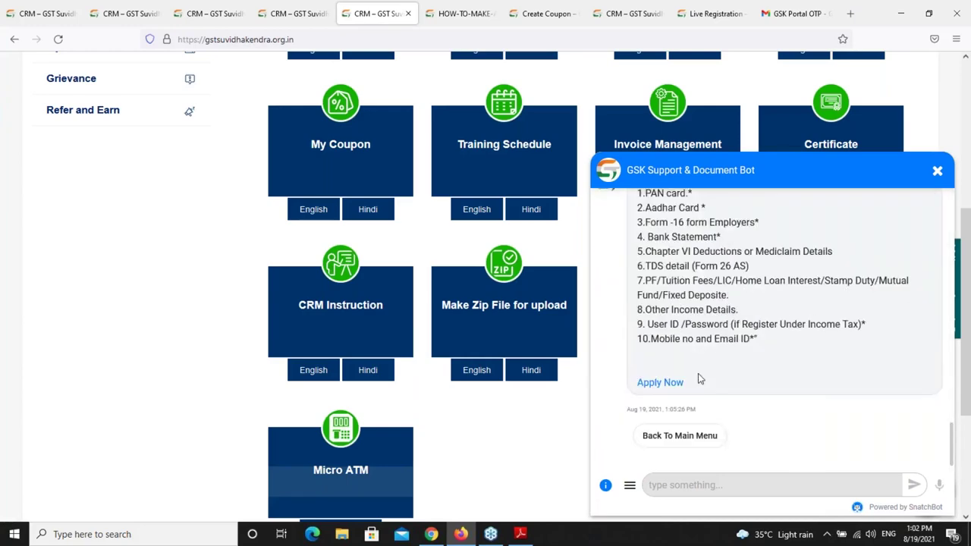
scroll(667, 304, up, 1)
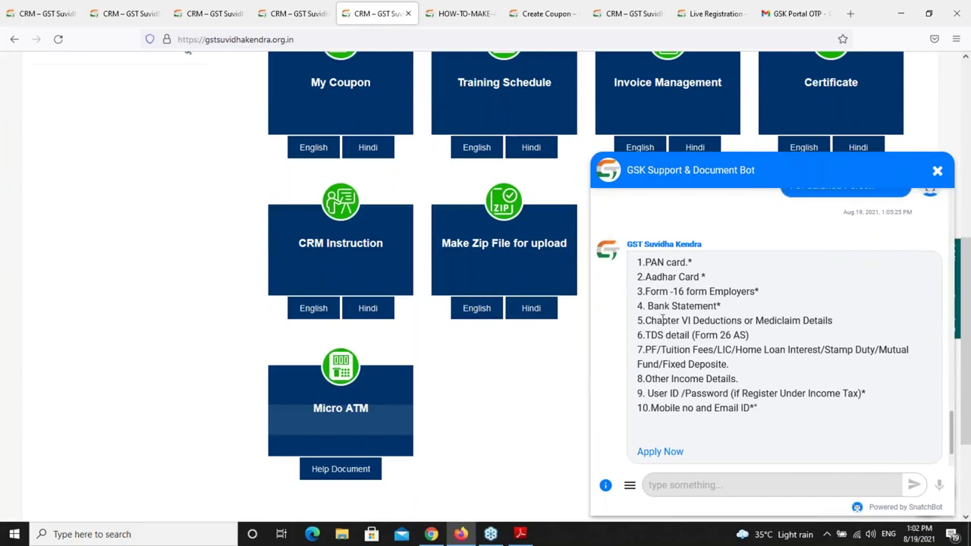
scroll(707, 435, down, 2)
click(680, 435)
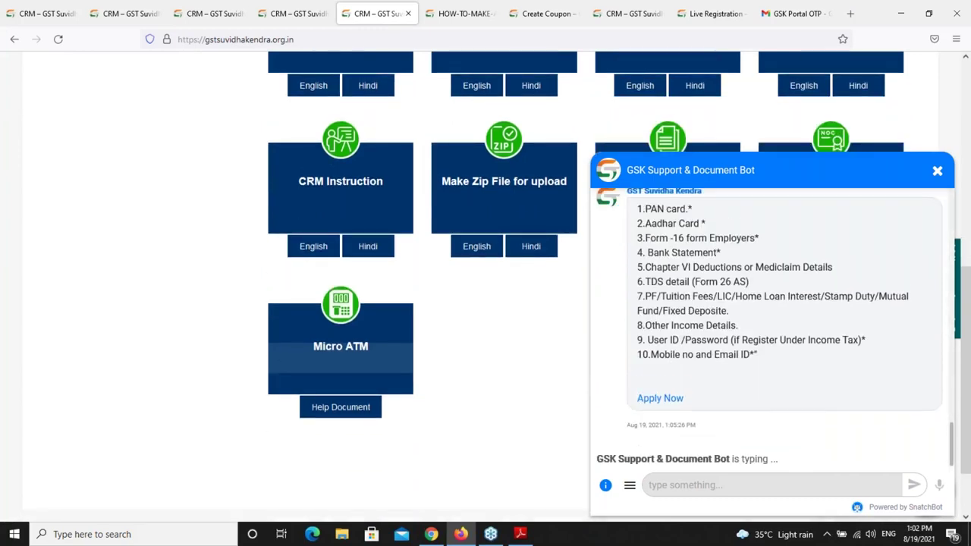
click(938, 170)
- Examine the downloadable document formats listed under All Orders NOC and close the list
scroll(583, 306, up, 3)
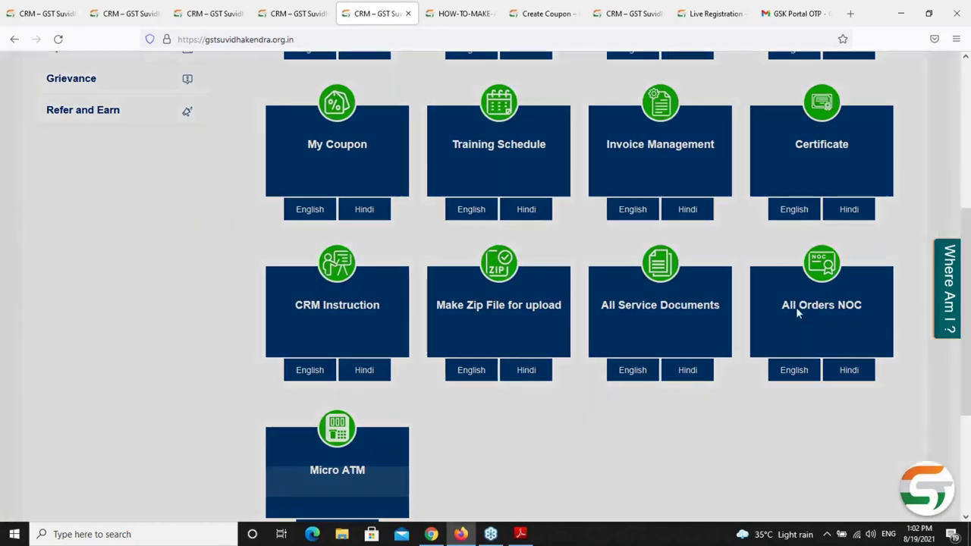
click(797, 308)
scroll(327, 228, down, 3)
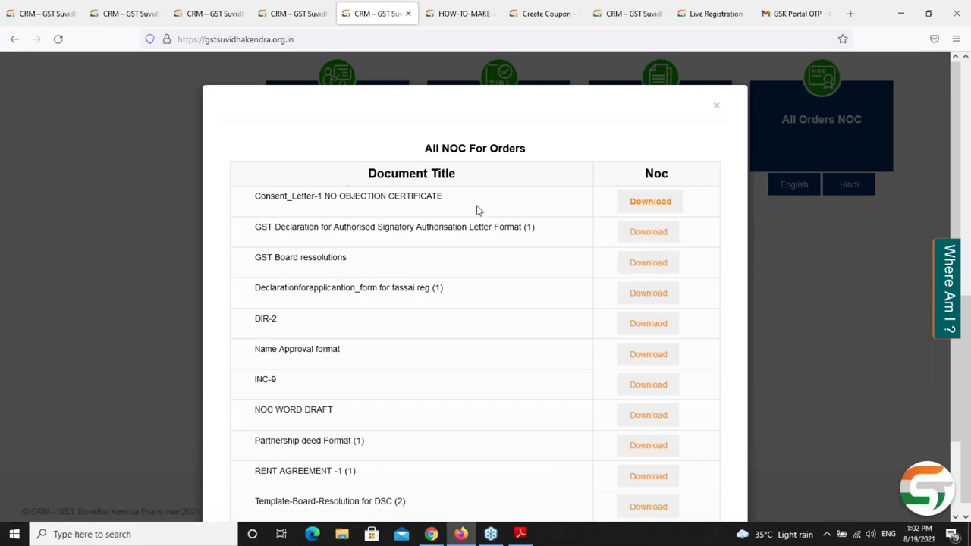
click(718, 107)
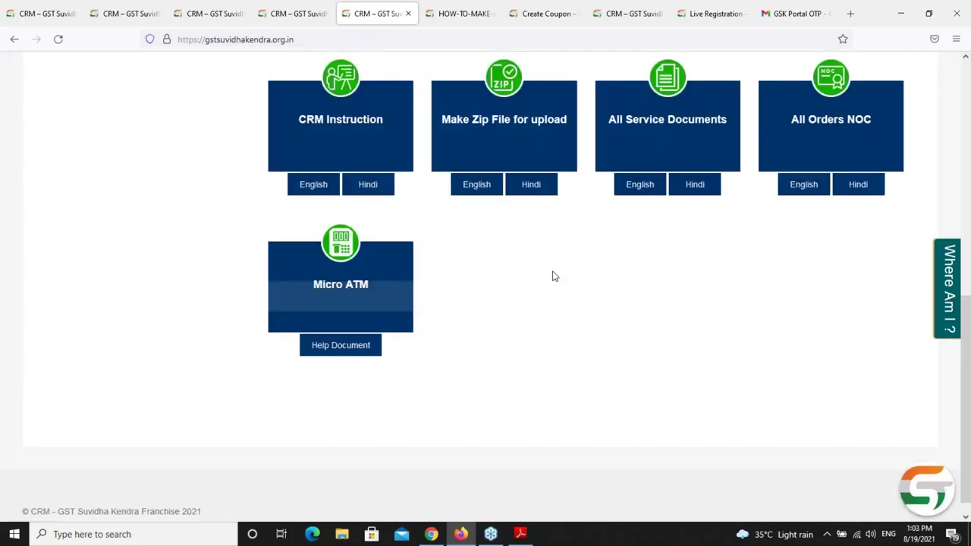
- Open the Invoice Management page from the CRM dashboard
scroll(552, 276, up, 5)
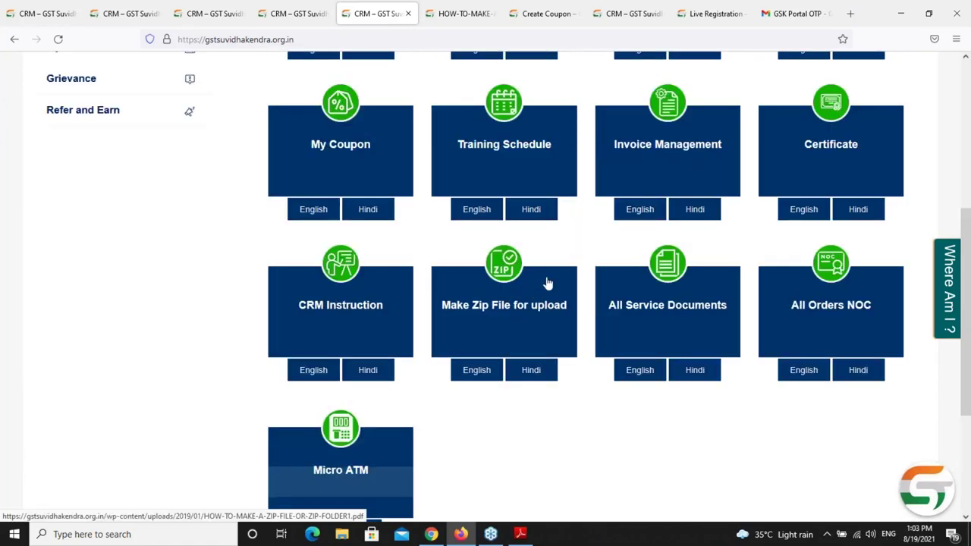
scroll(548, 283, up, 3)
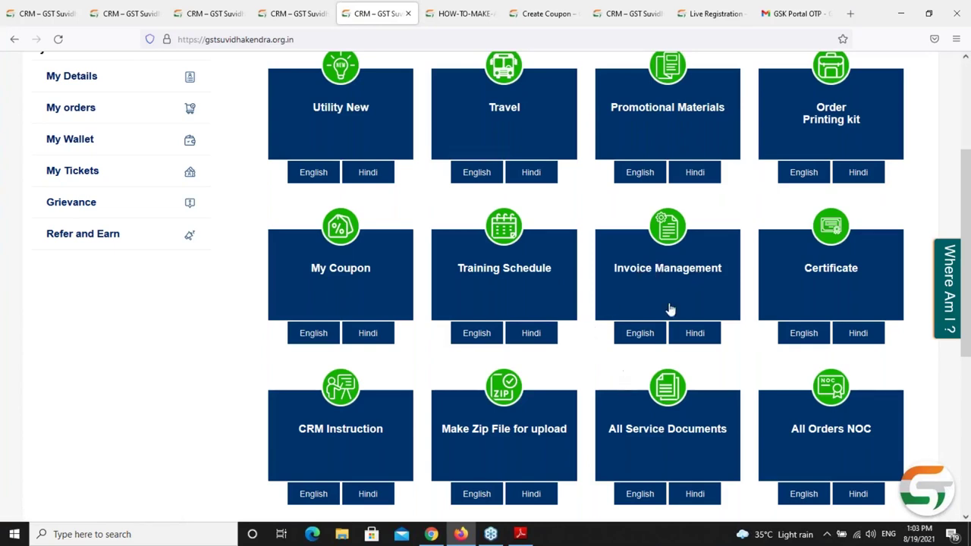
click(639, 276)
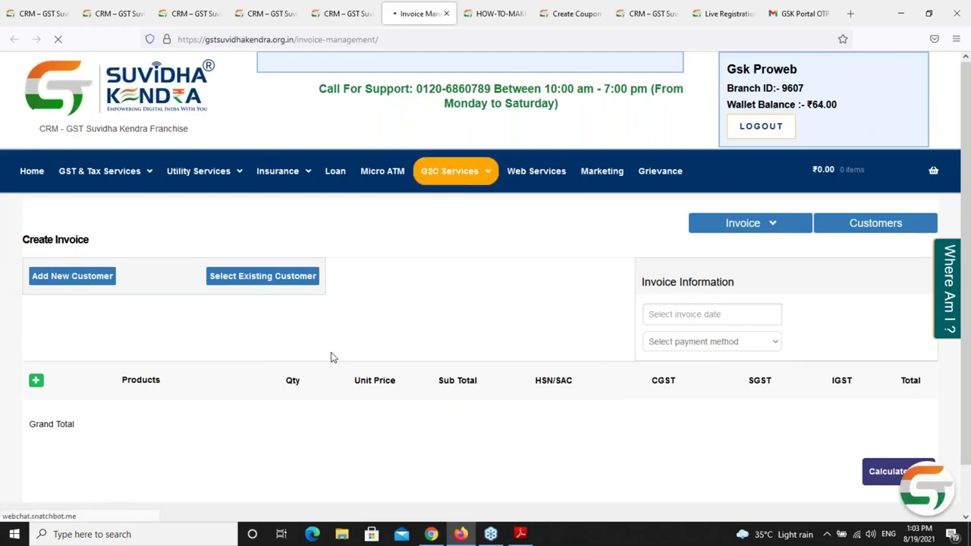
- Examine the entry fields of the invoice's new customer form, from name to state, and close it without adding a customer
click(72, 278)
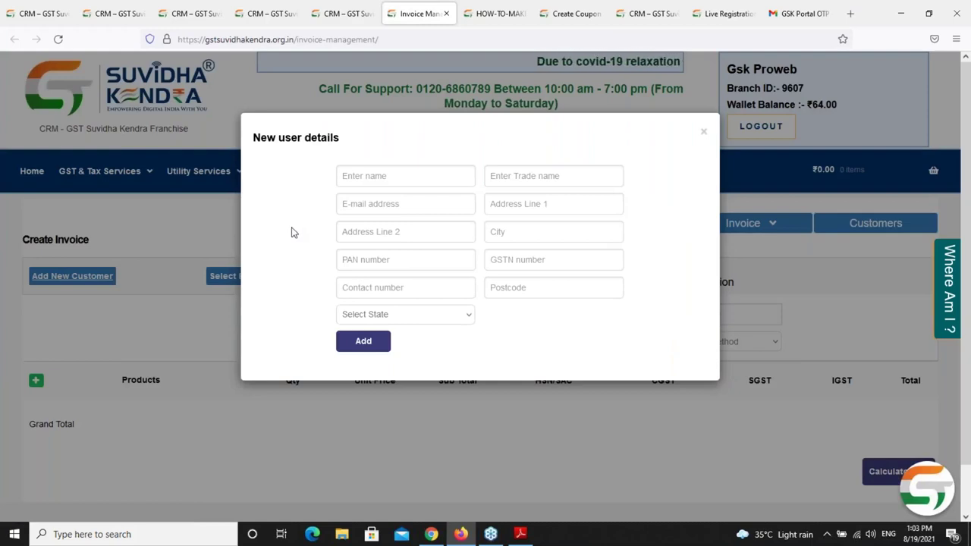
click(349, 175)
click(520, 175)
click(343, 203)
click(564, 202)
click(374, 229)
click(568, 213)
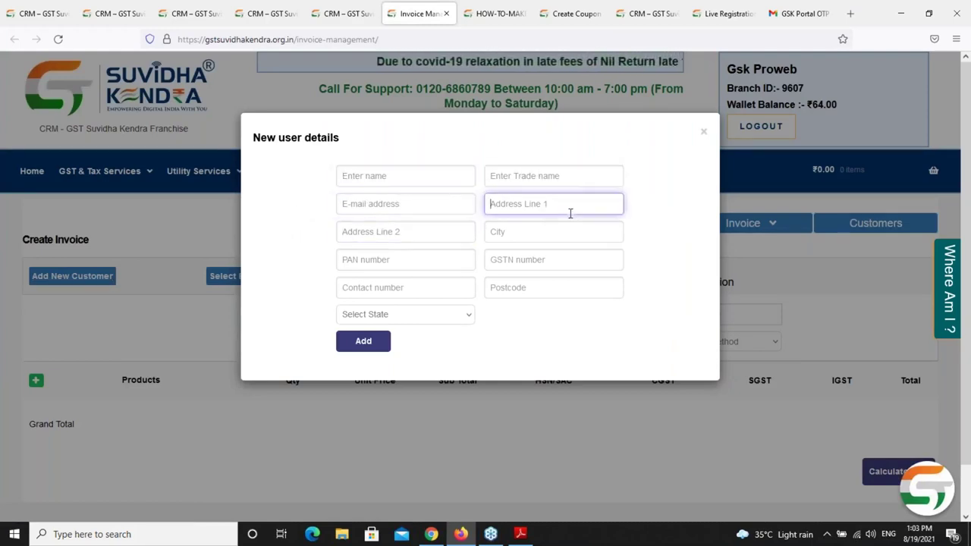
click(399, 251)
click(496, 261)
click(418, 293)
click(533, 295)
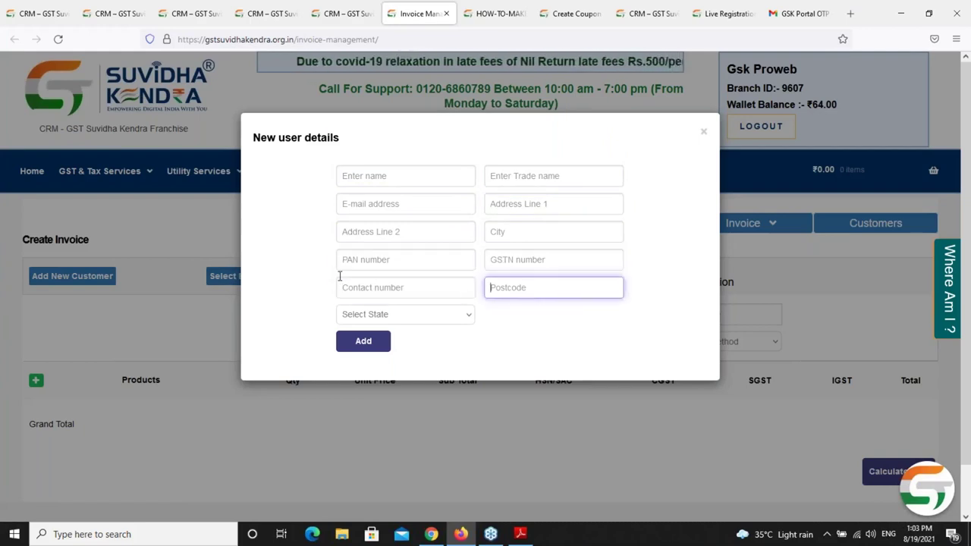
click(371, 177)
click(529, 175)
click(410, 207)
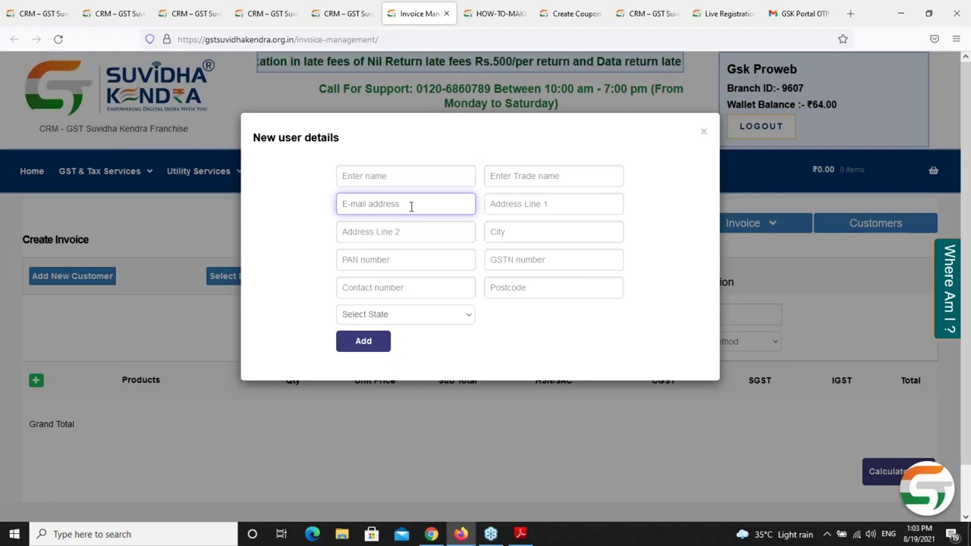
click(546, 203)
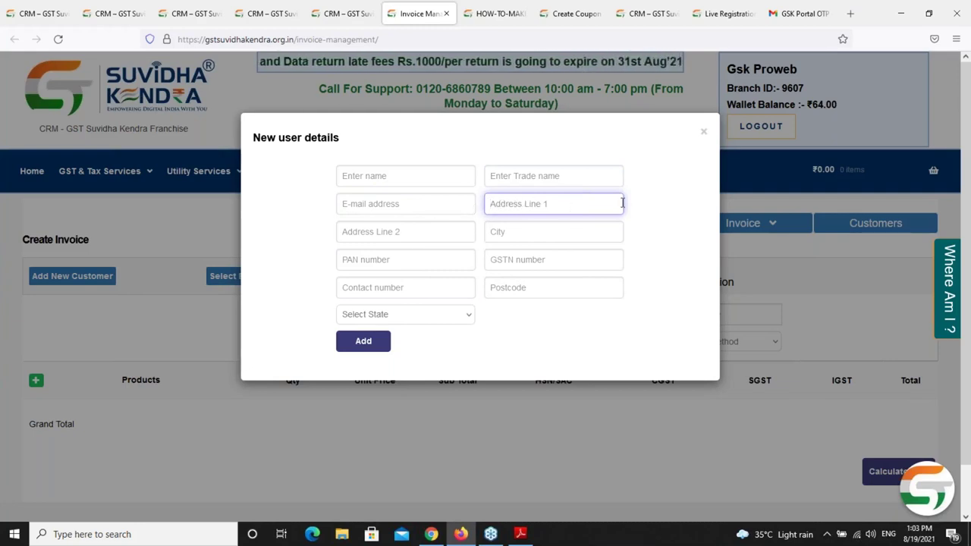
click(382, 236)
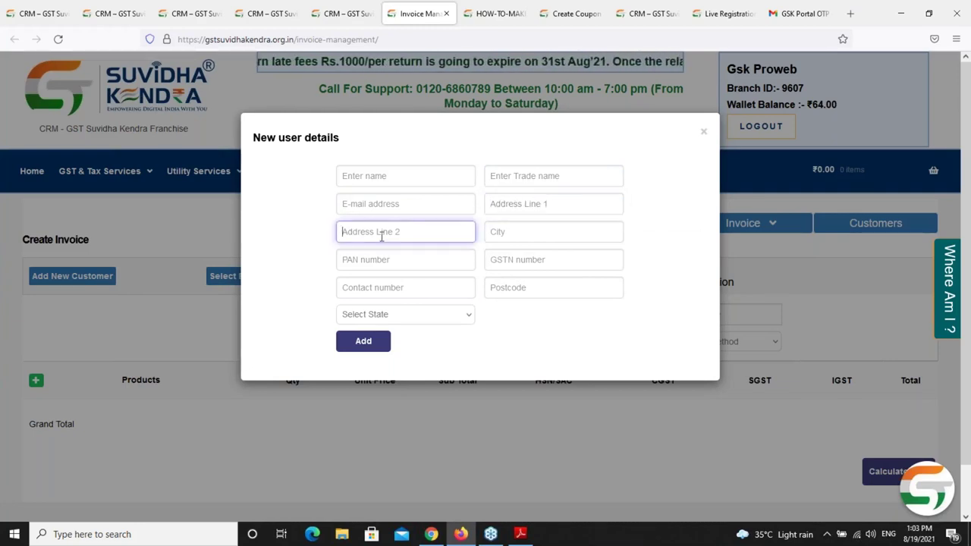
click(509, 241)
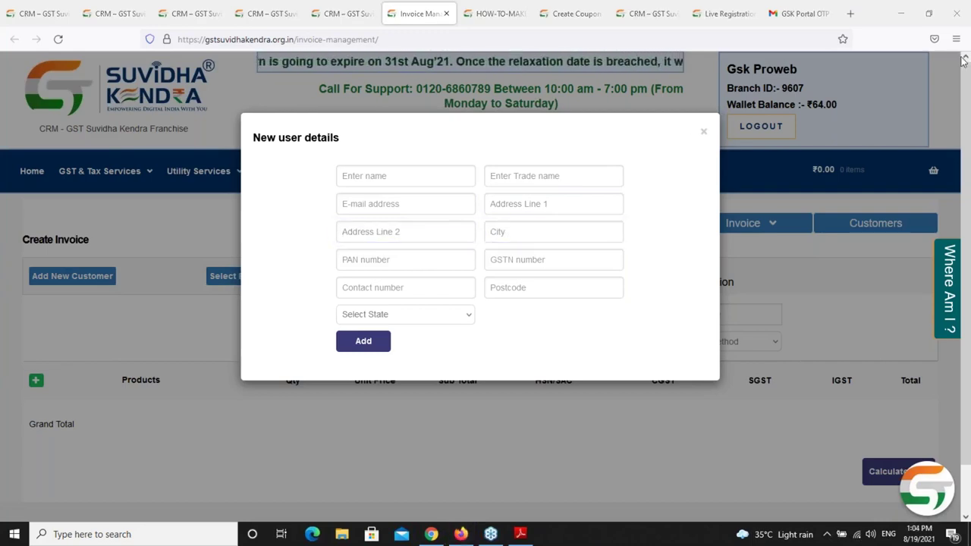
click(390, 260)
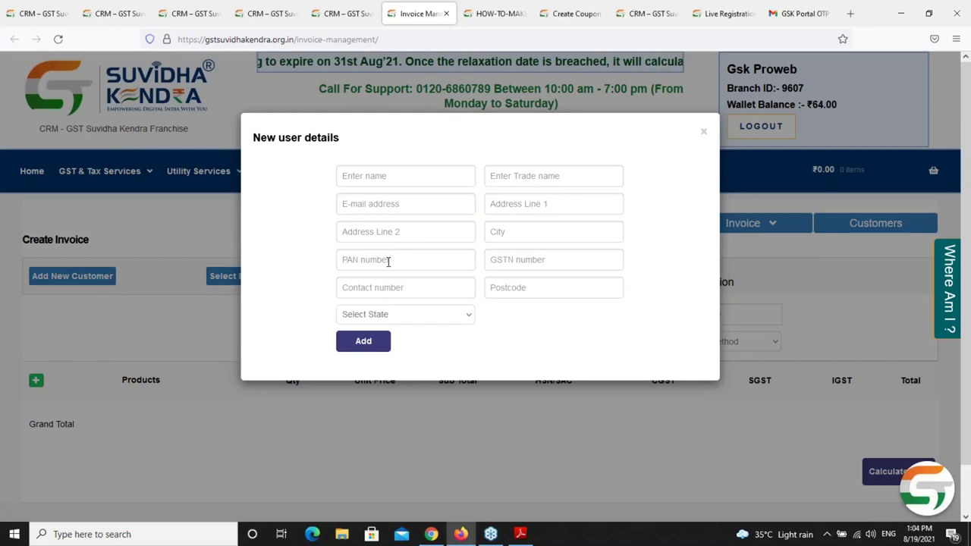
click(525, 260)
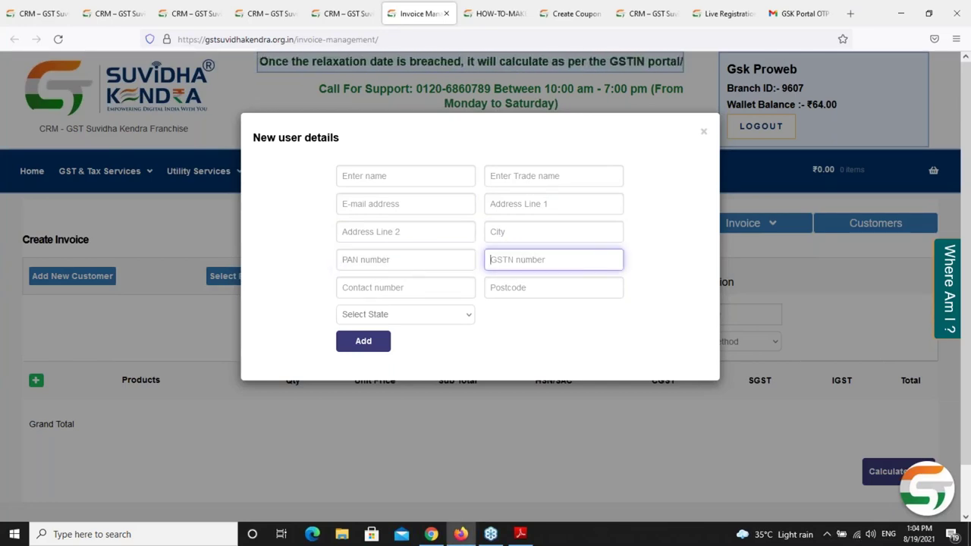
key(Tab)
key(Tab)
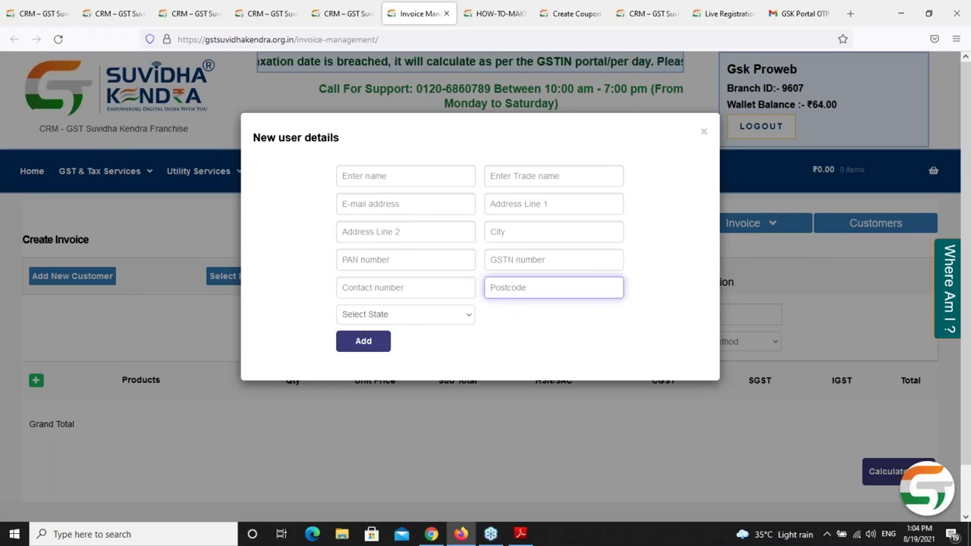
click(366, 314)
click(481, 307)
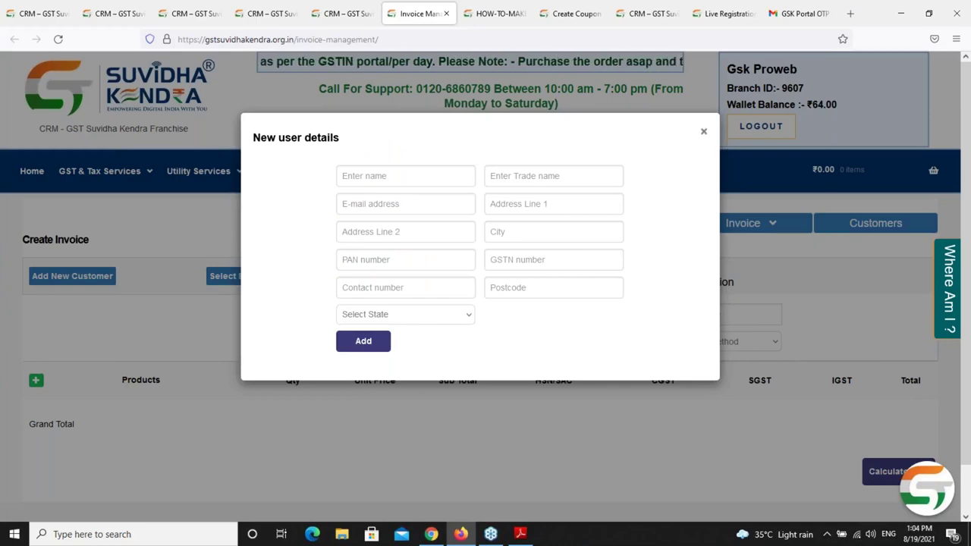
click(704, 131)
- Fill the invoice's customer details from the existing xyz trades customer that has a GSTN
click(281, 278)
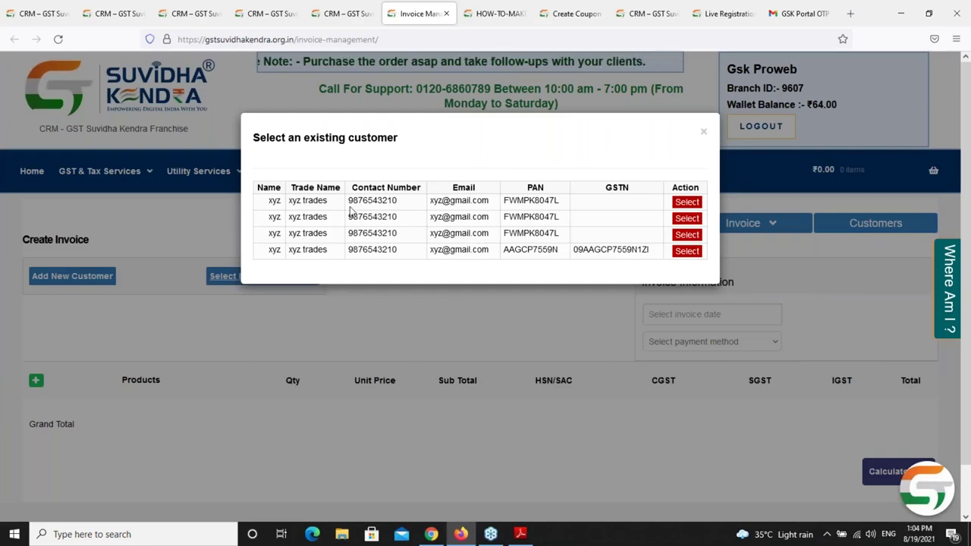
click(687, 251)
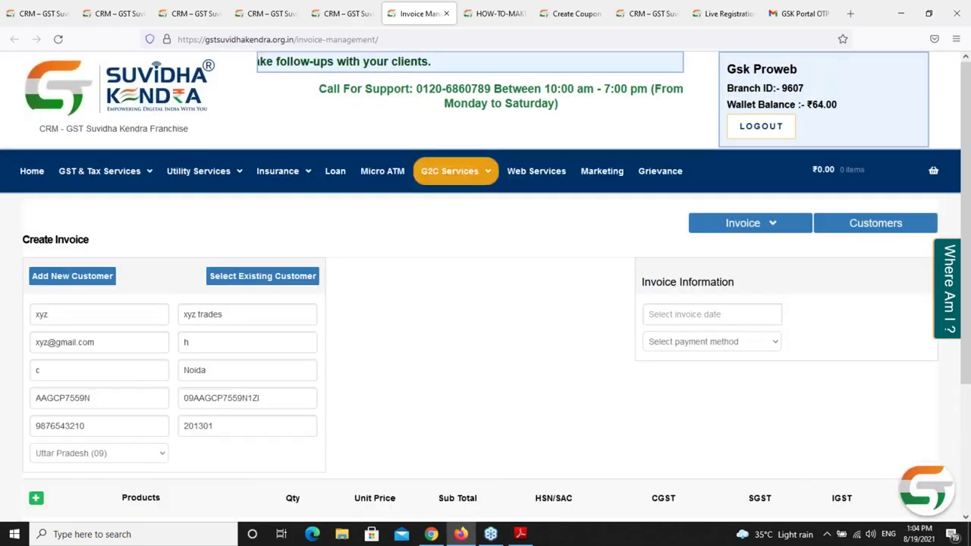
- Set the invoice date to 2021-08-19 and the payment method to Online
scroll(571, 313, down, 2)
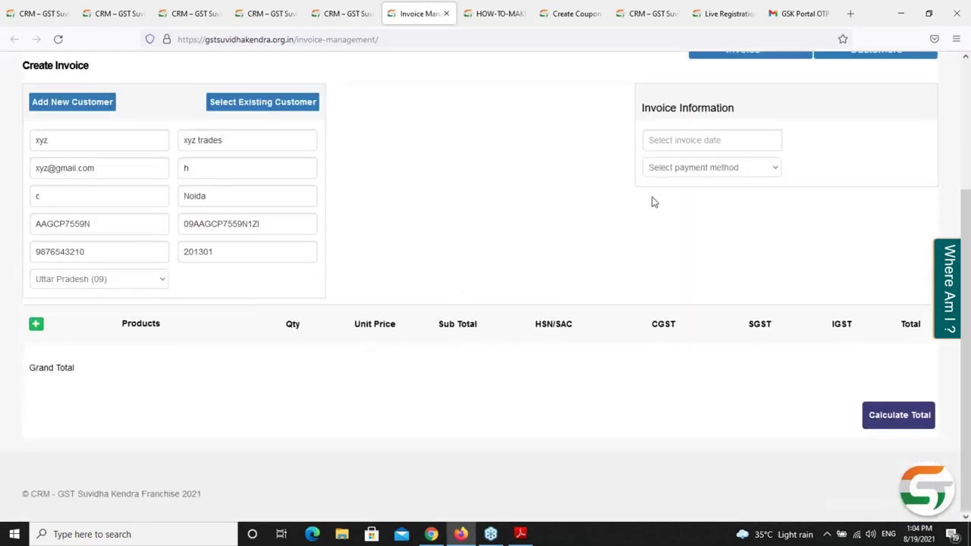
click(662, 141)
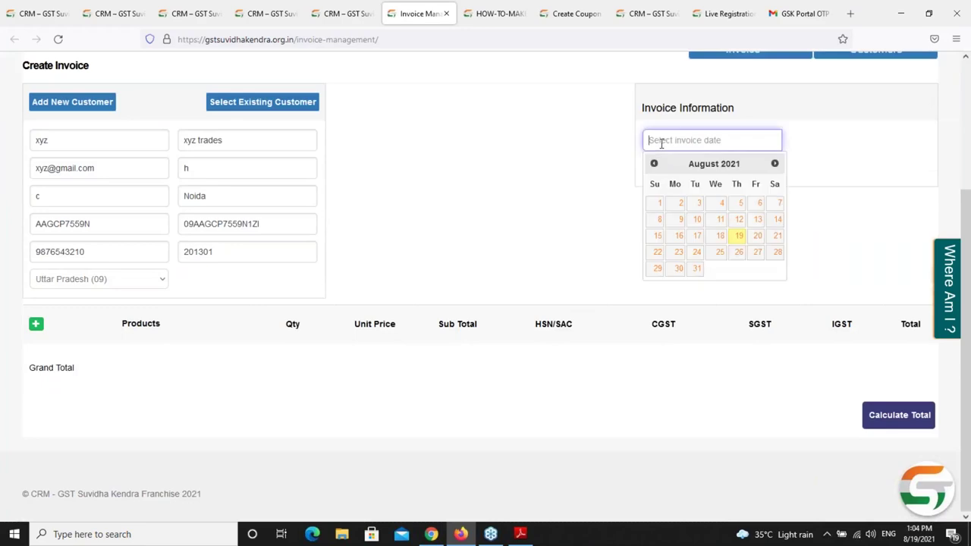
click(738, 237)
click(686, 169)
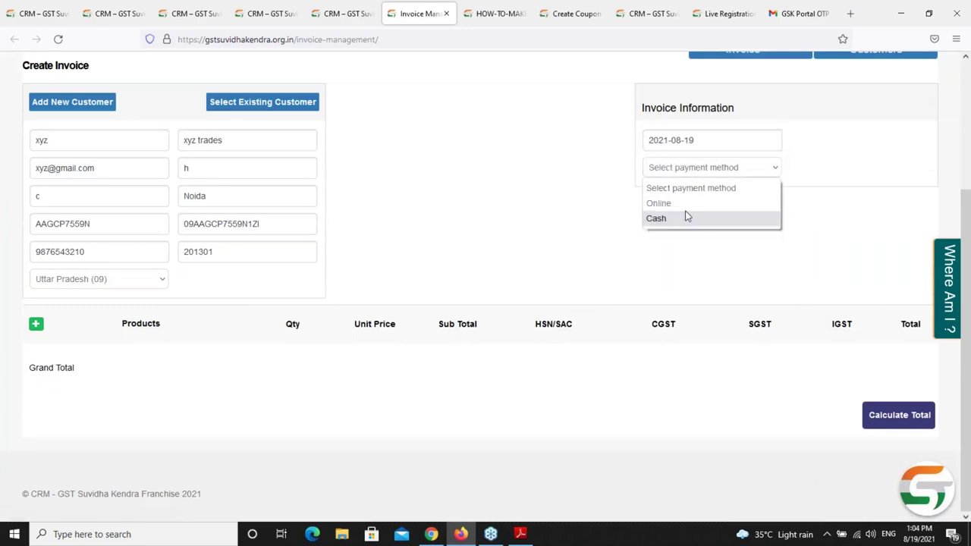
click(686, 208)
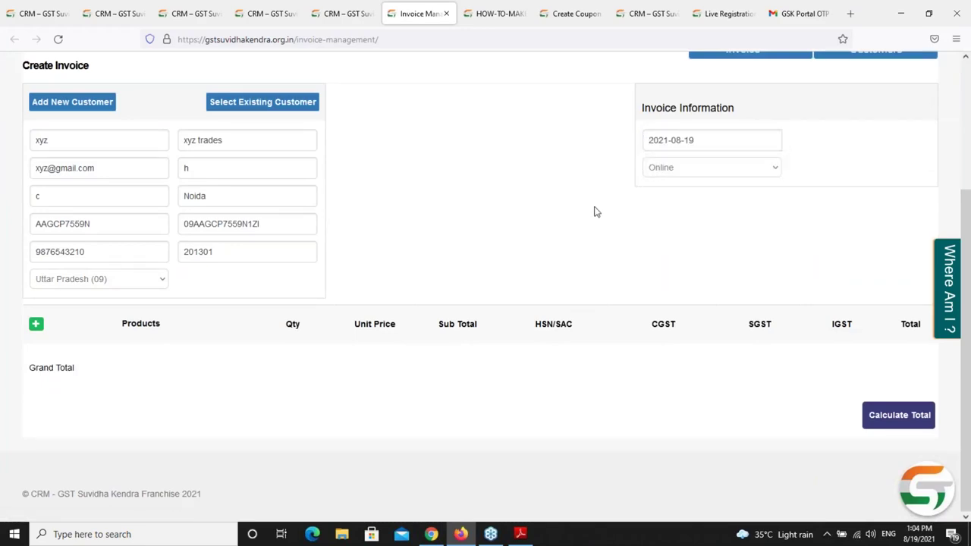
- Add a product line to the invoice for GST Registration in Composition Scheme for Proprietor / Partnership
click(35, 325)
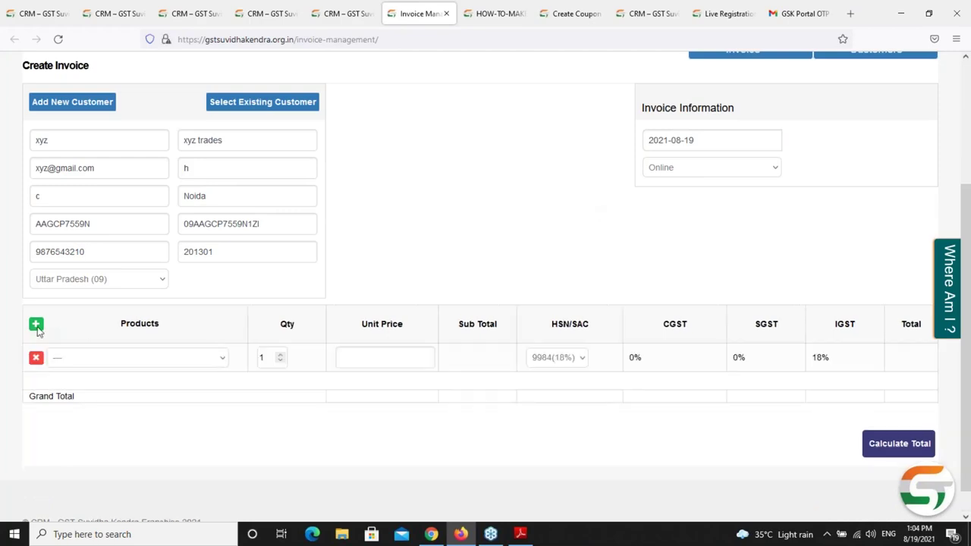
click(118, 361)
scroll(156, 290, down, 2)
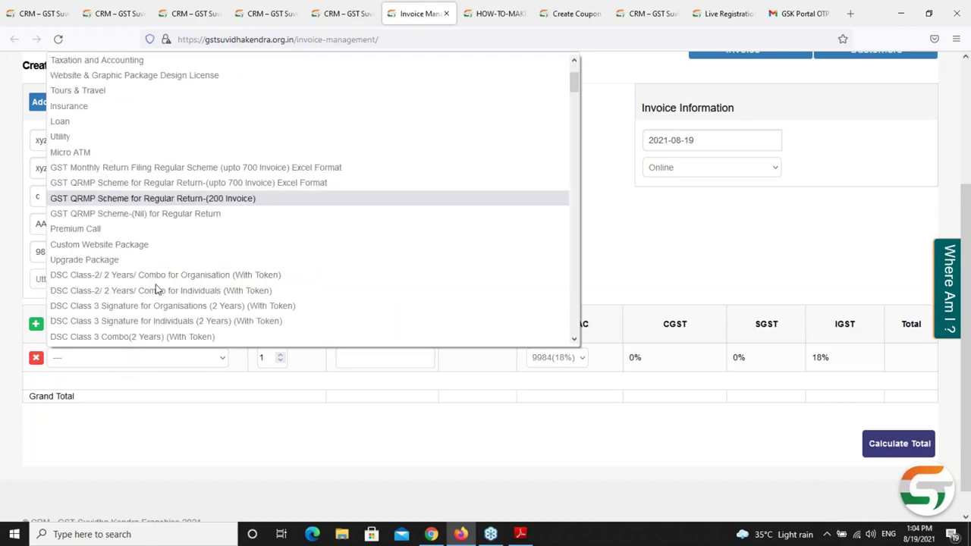
key(g)
key(g)
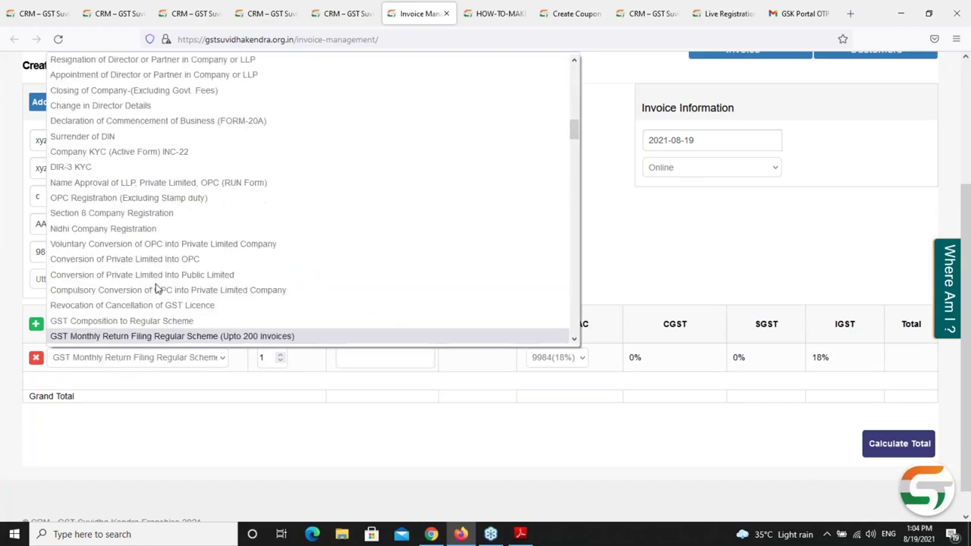
key(g)
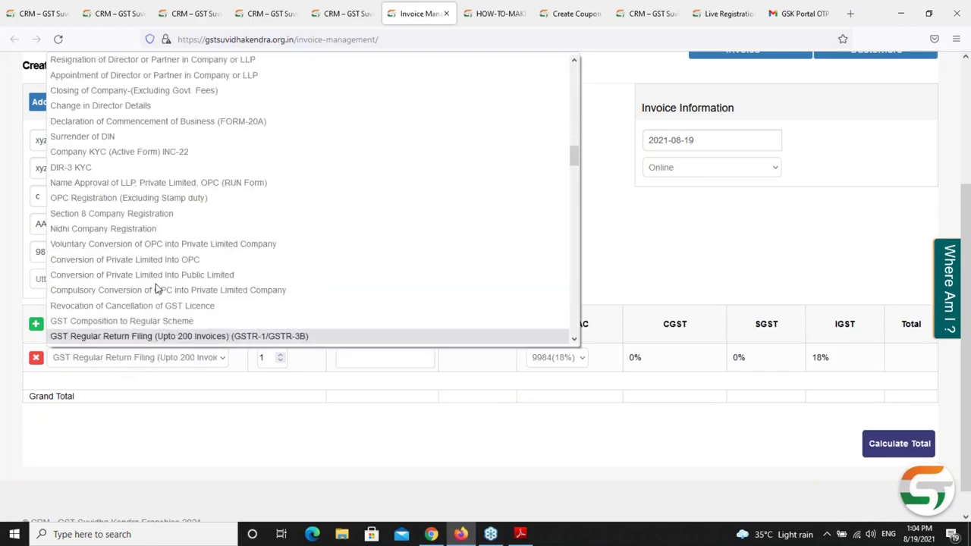
scroll(156, 290, down, 2)
key(g)
key(g)
key(g)
key(g)
key(g)
key(g)
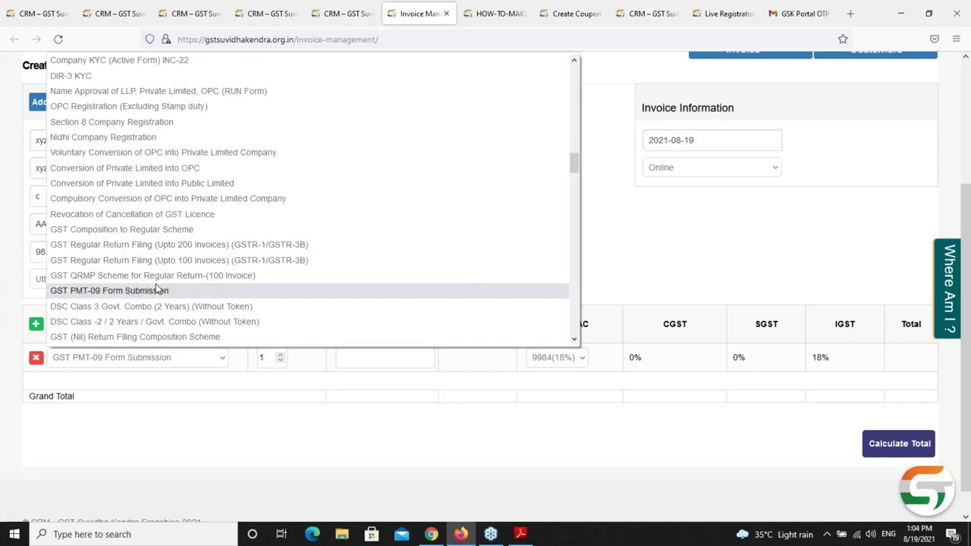
key(g)
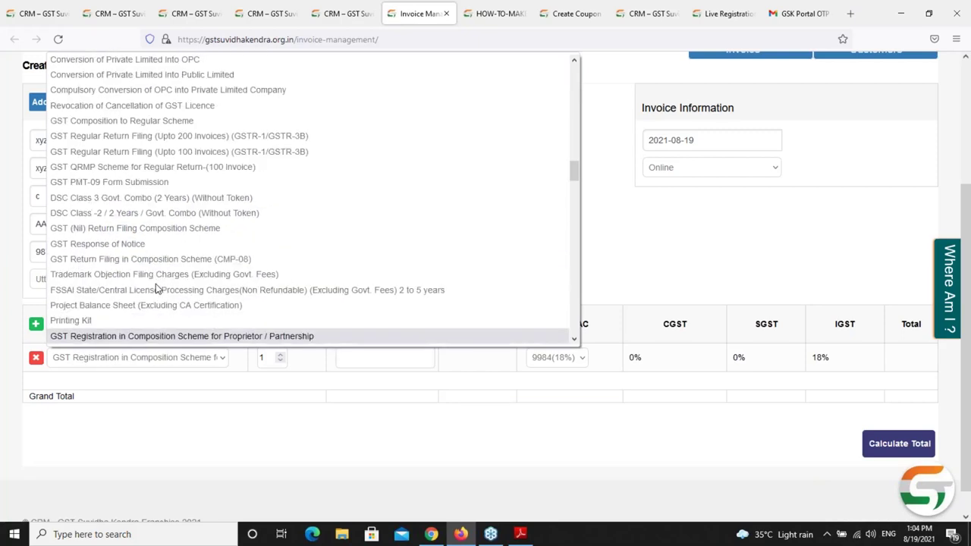
click(162, 337)
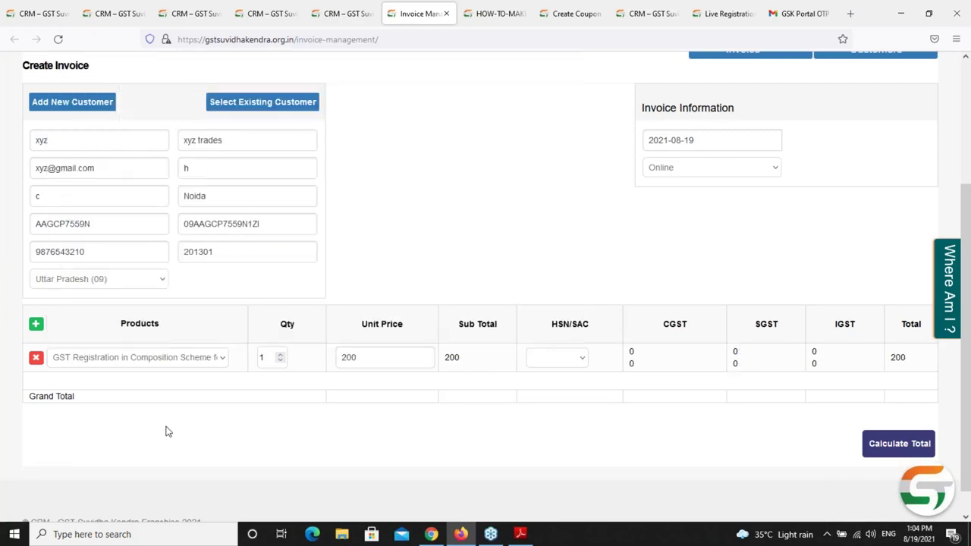
- Set the product line's quantity to 1 and its unit price to 1000
click(281, 355)
click(280, 357)
click(282, 365)
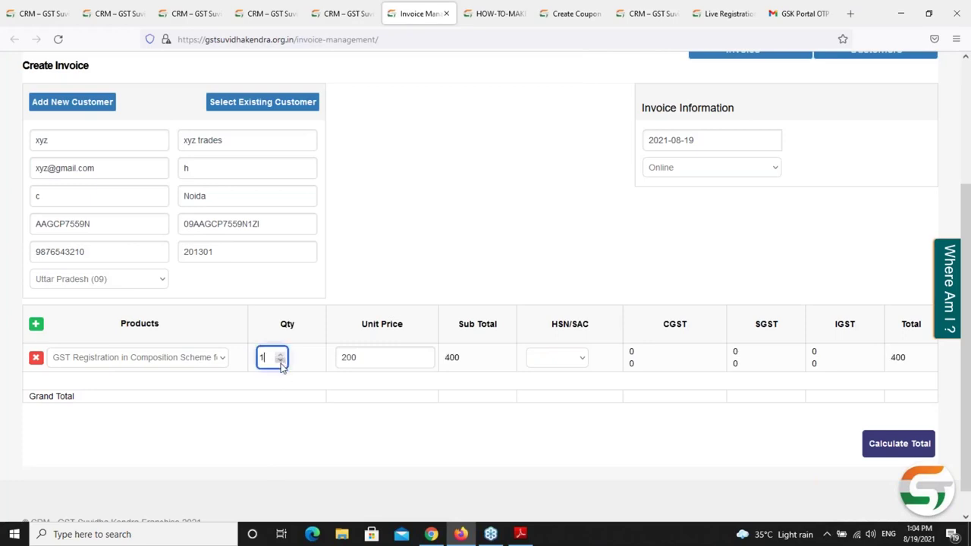
click(379, 362)
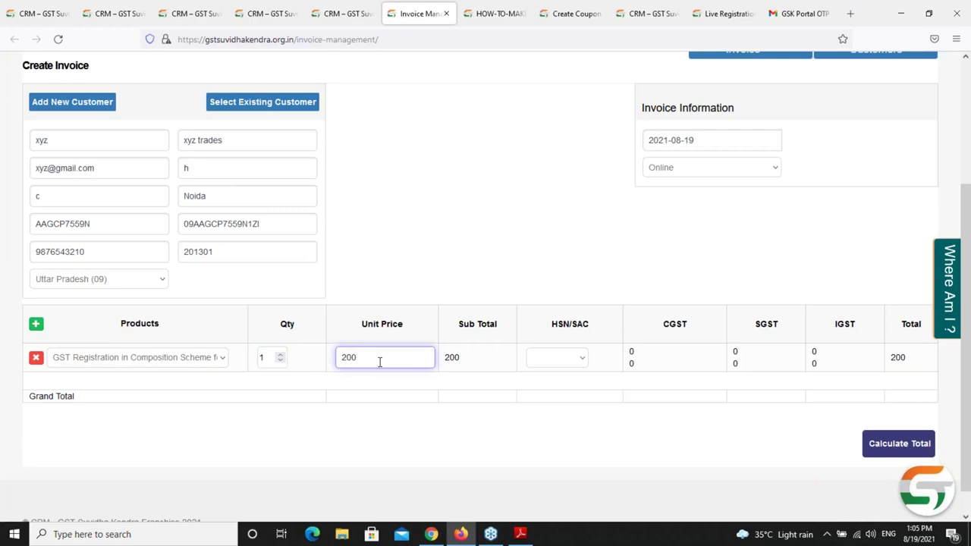
double_click(379, 362)
key(BackSpace)
text(1000)
click(416, 416)
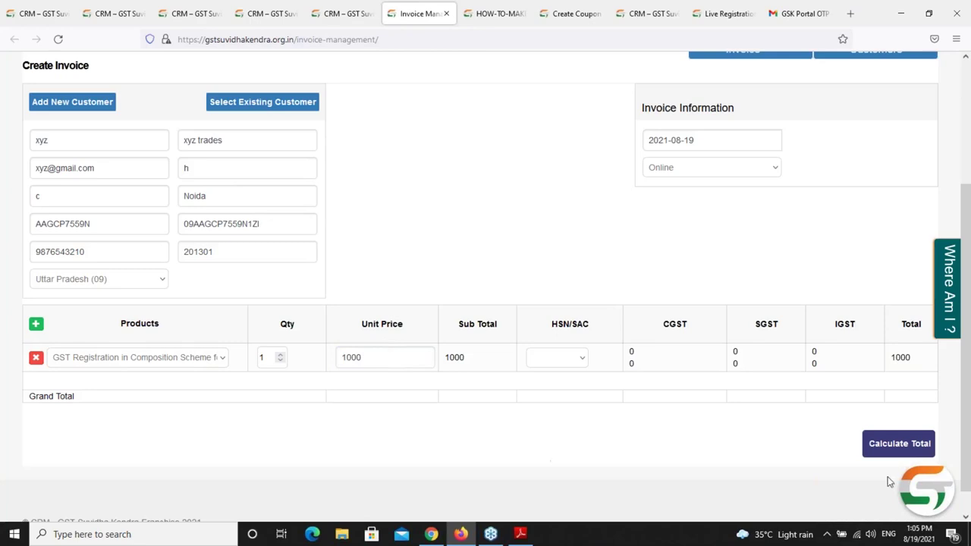
- Calculate the invoice total and create the final invoice, closing its page after review
click(869, 451)
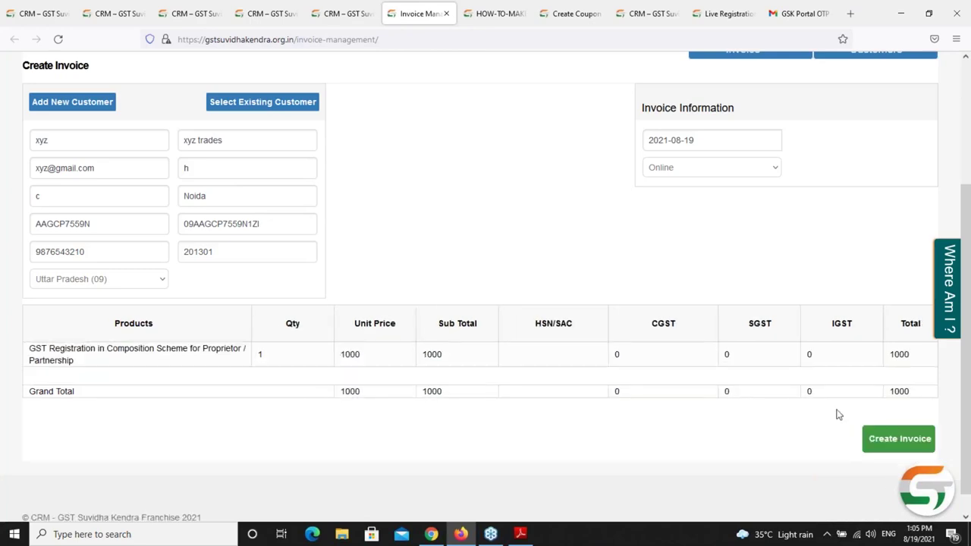
click(884, 449)
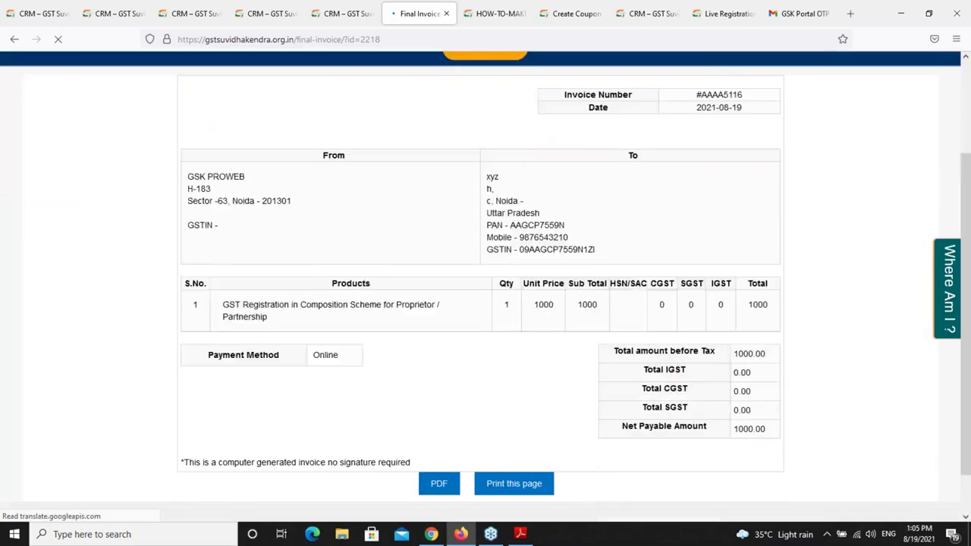
scroll(455, 379, down, 1)
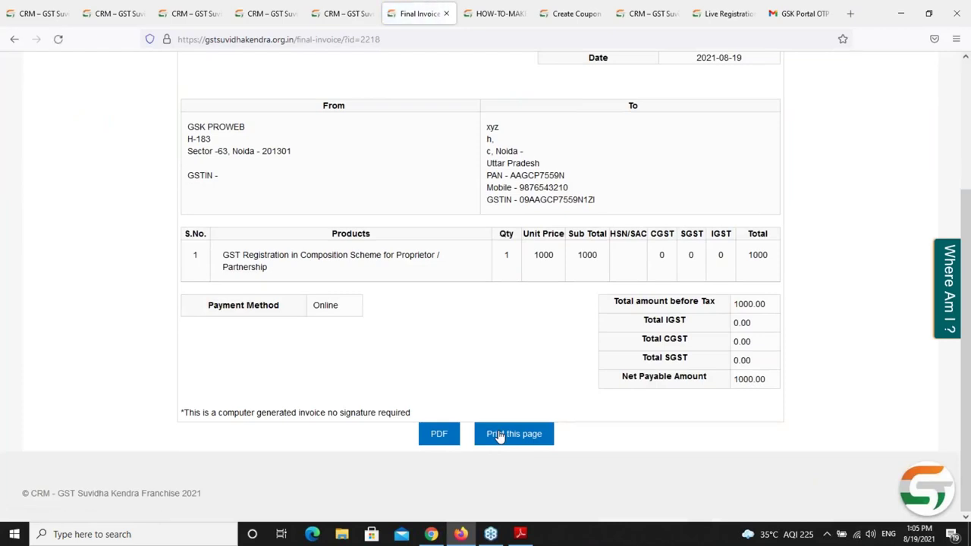
click(447, 14)
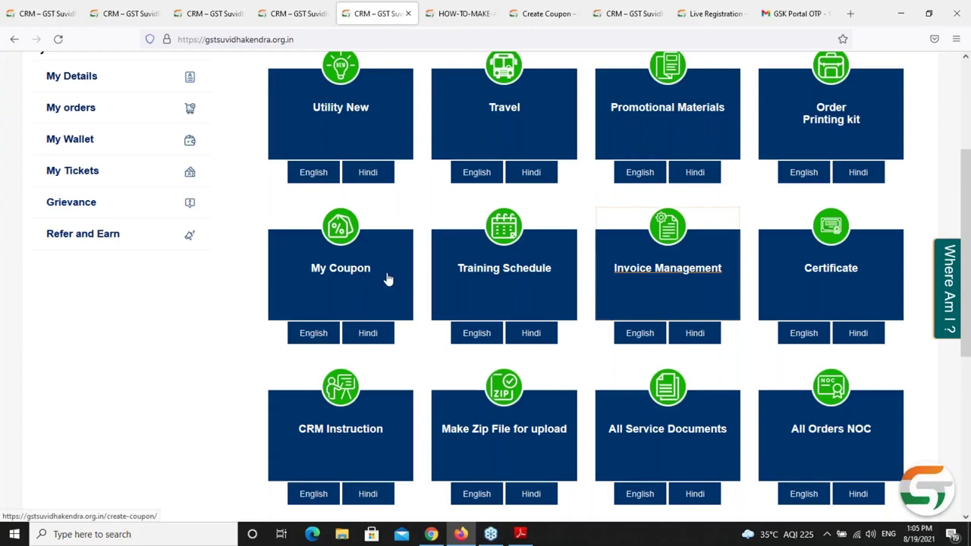
- Examine the visiting card, letterhead, pamphlet and banner sections of the dashboard's Promotional Materials, including the visiting card's download options
scroll(387, 280, down, 3)
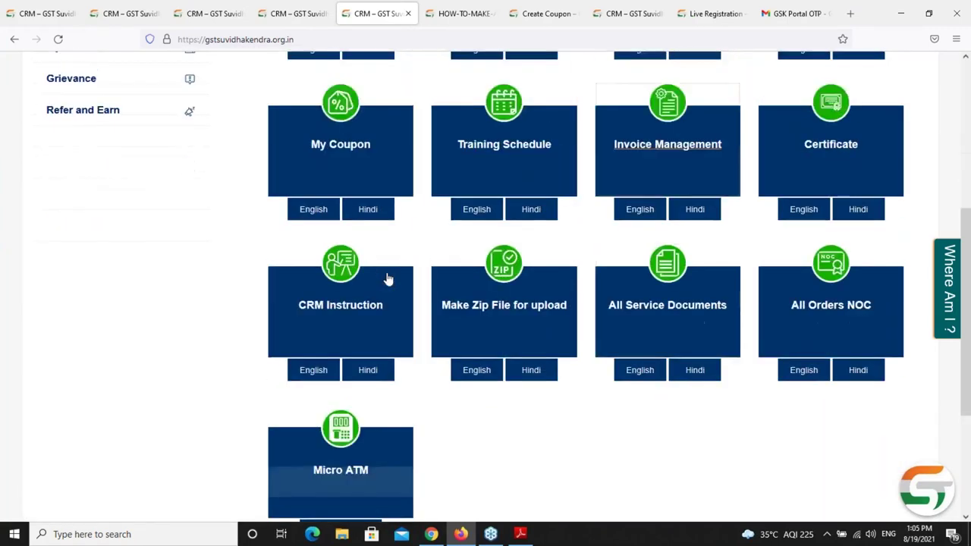
scroll(387, 280, up, 3)
scroll(388, 280, up, 2)
scroll(659, 241, up, 2)
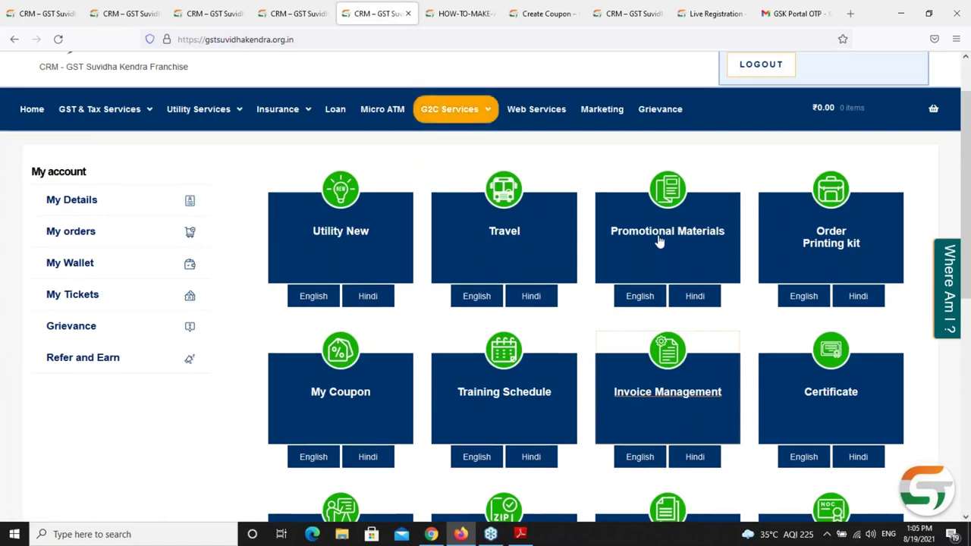
click(659, 241)
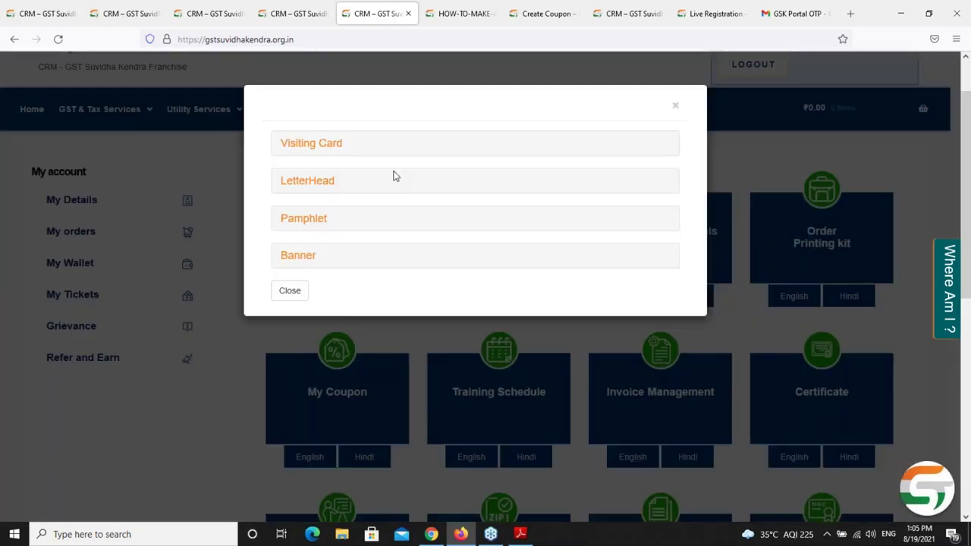
click(319, 145)
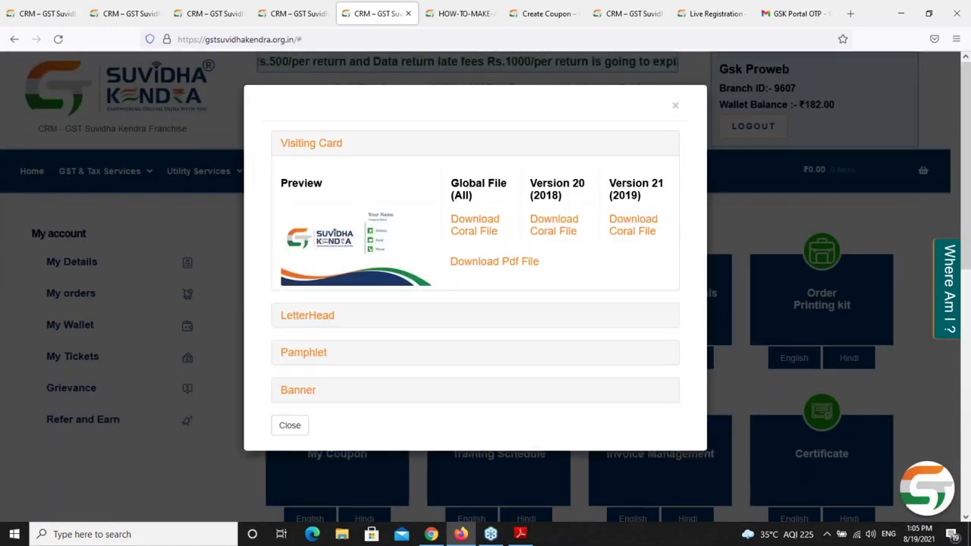
click(322, 185)
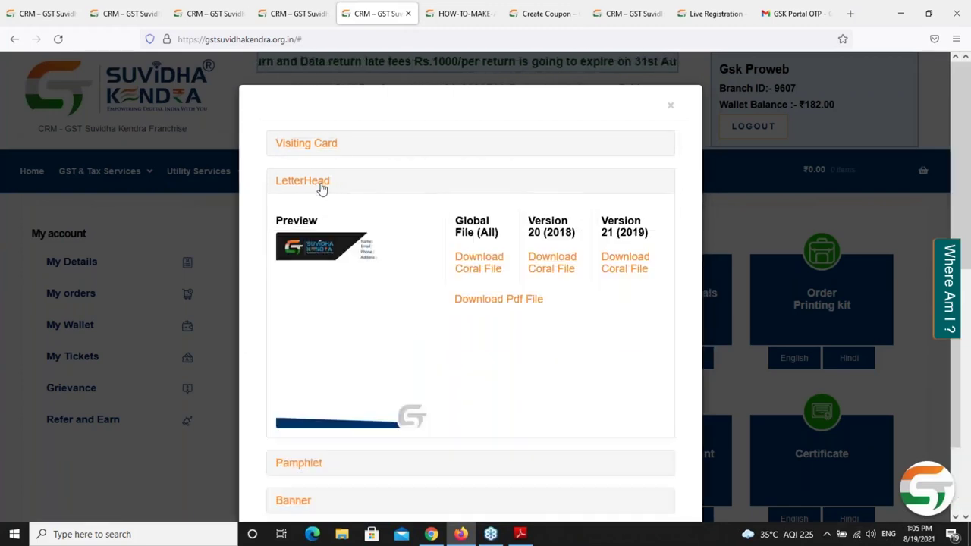
click(369, 223)
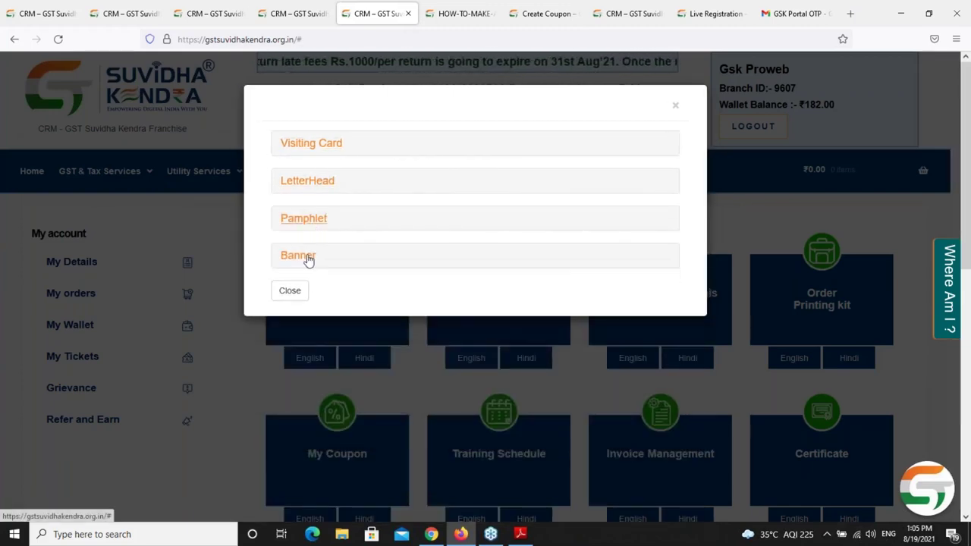
click(306, 258)
click(308, 259)
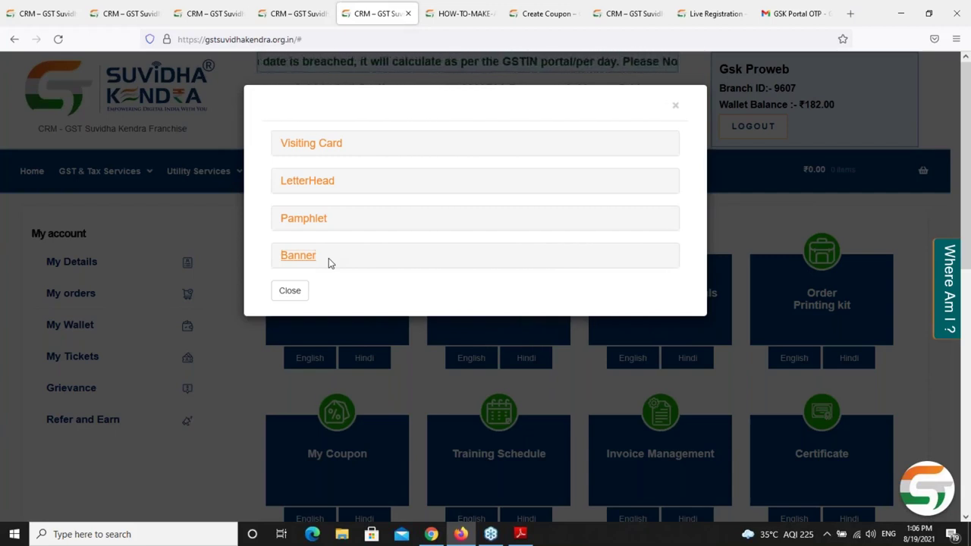
click(312, 143)
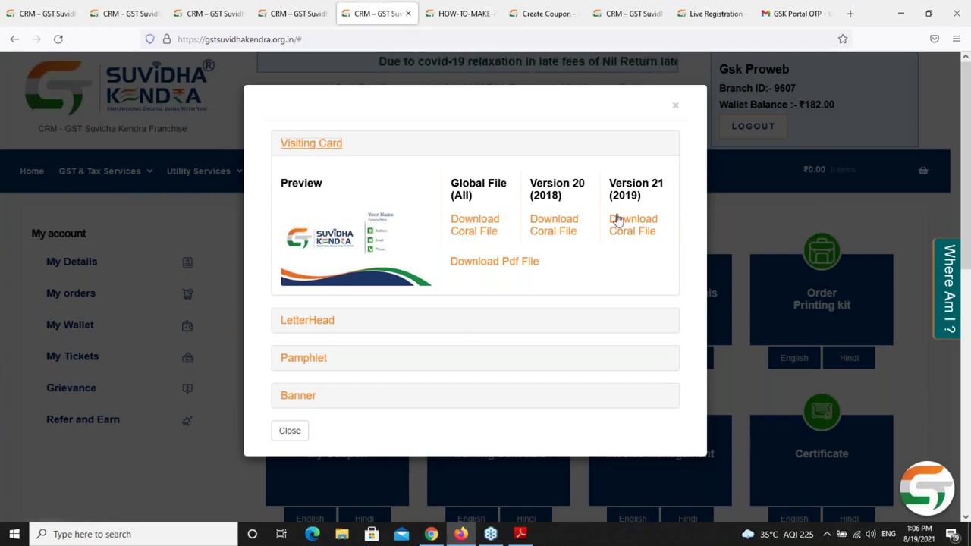
click(676, 110)
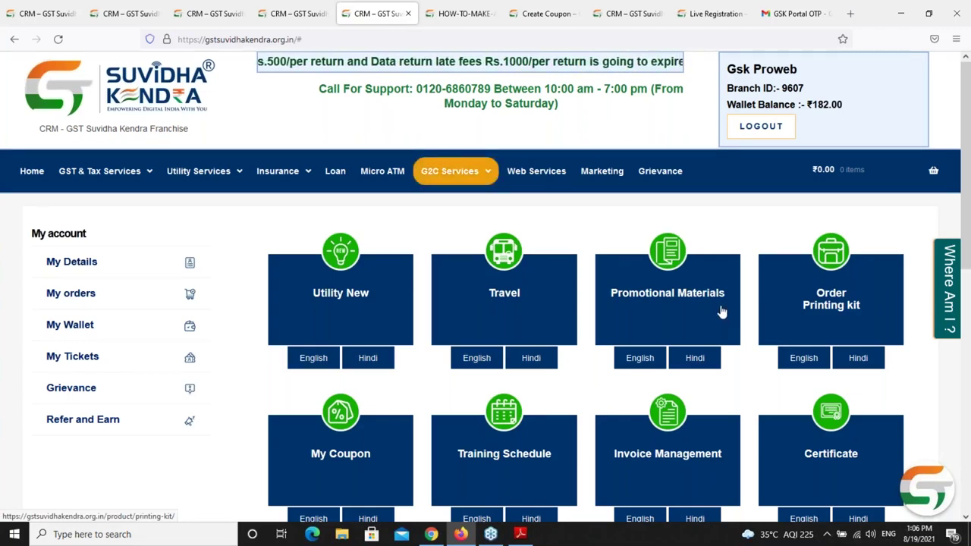
- Open the Printing Kit product page from the dashboard and examine its package contents, price and item options
click(822, 304)
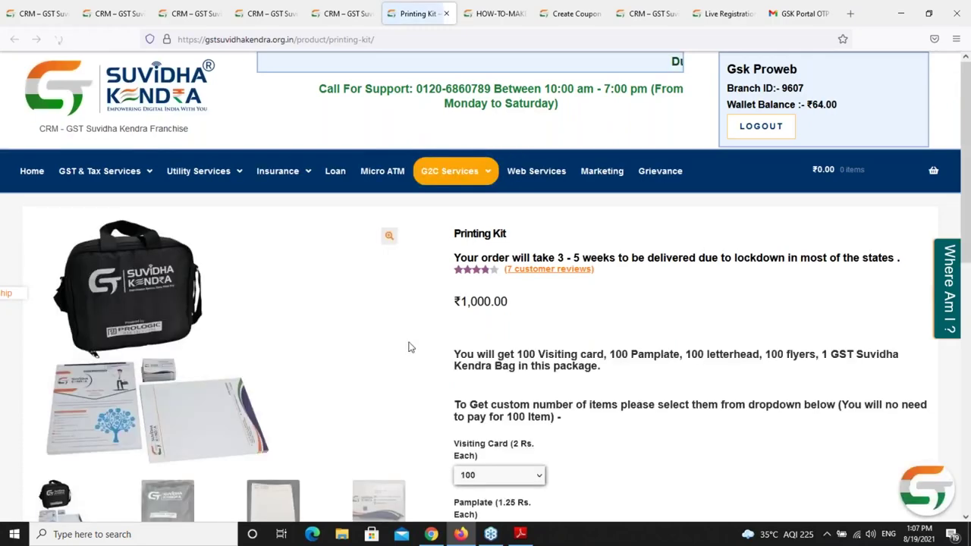
scroll(410, 346, down, 6)
scroll(410, 347, up, 2)
scroll(423, 217, up, 2)
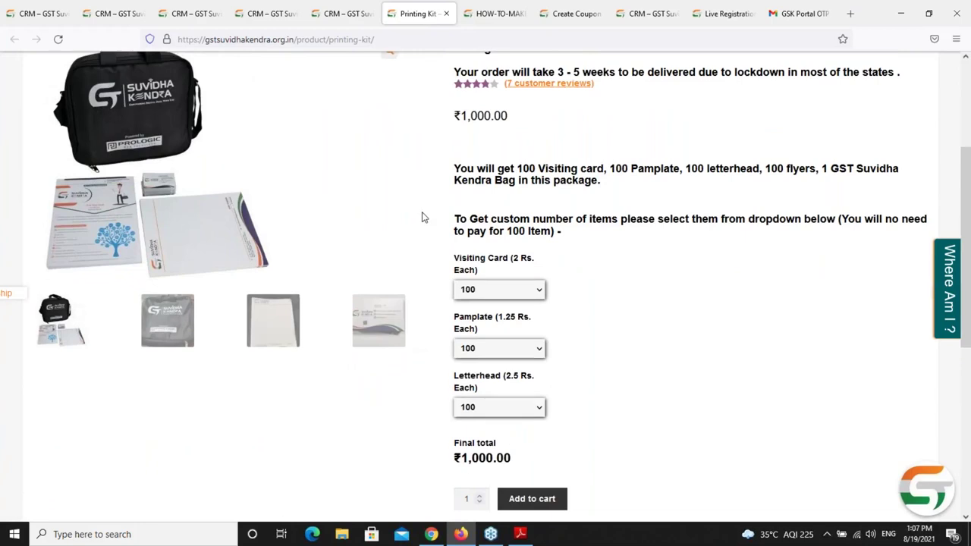
scroll(422, 217, up, 1)
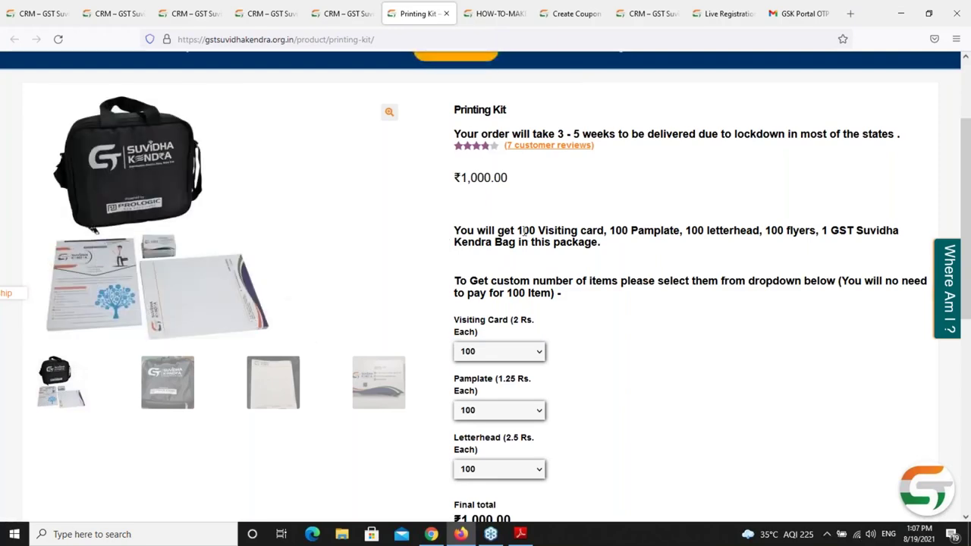
- Set the printing kit quantities to 300 visiting cards, 1000 pamplates and 600 letterheads, and check the final total
scroll(523, 231, down, 3)
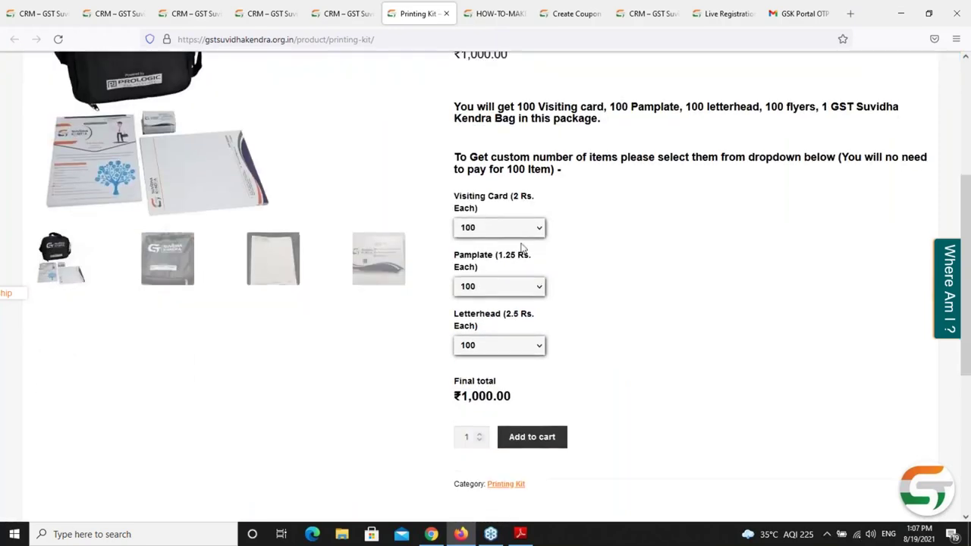
click(492, 230)
click(486, 277)
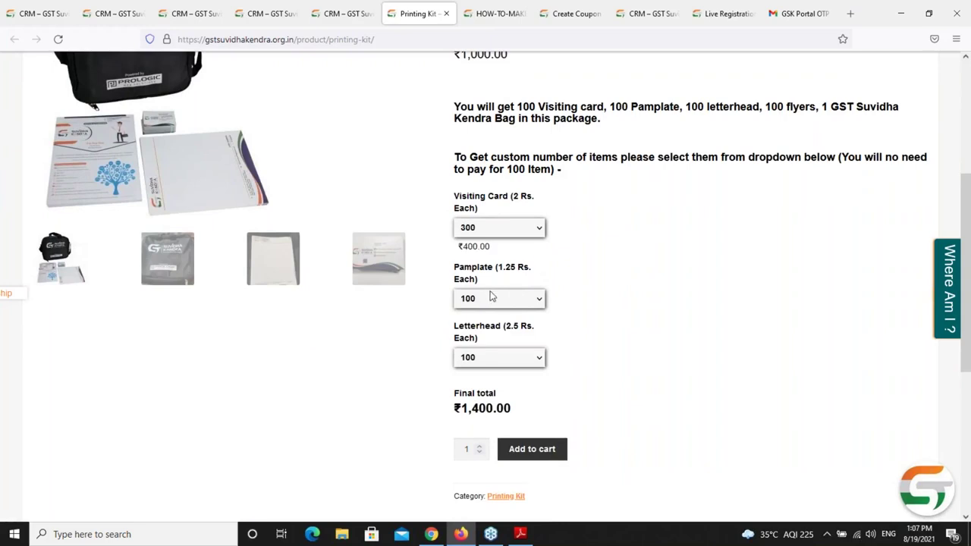
click(491, 300)
click(486, 200)
click(500, 372)
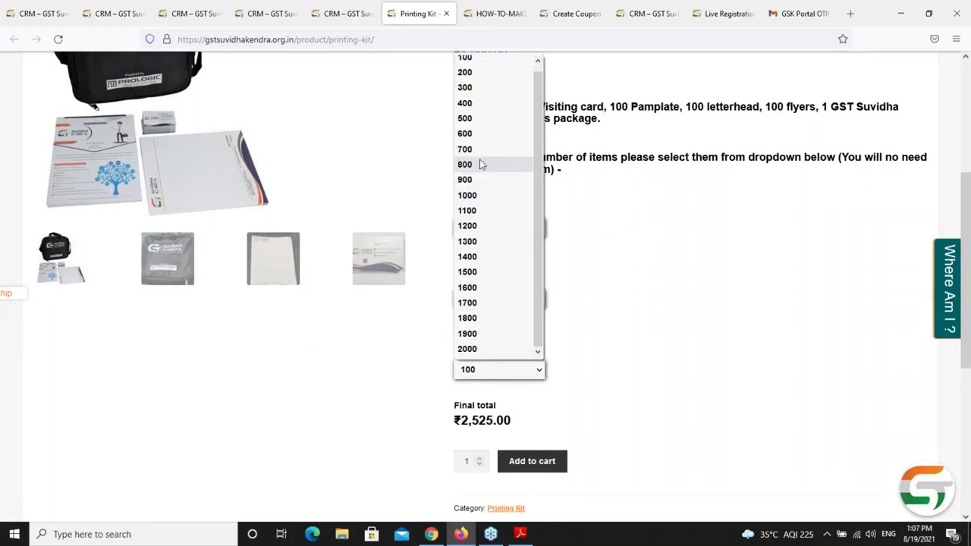
key(Escape)
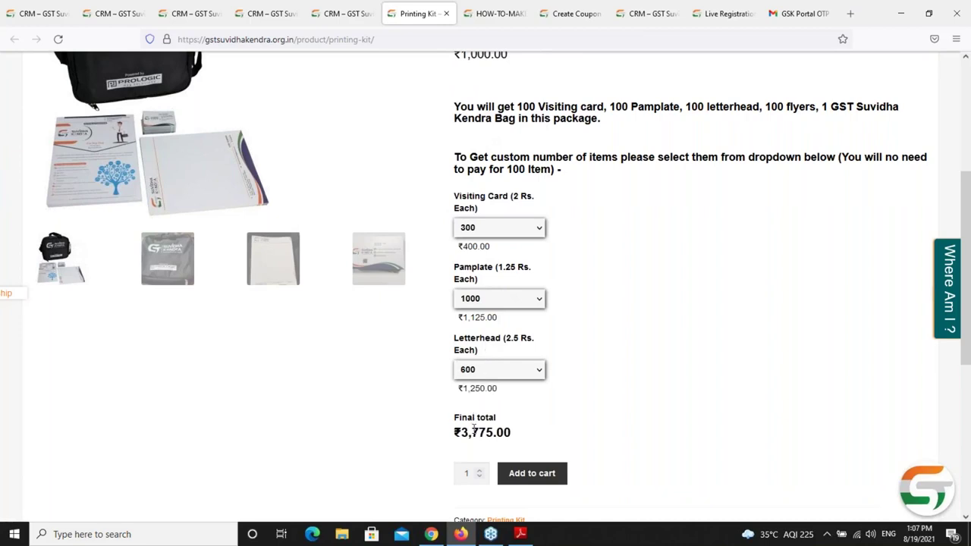
drag(465, 434, 512, 434)
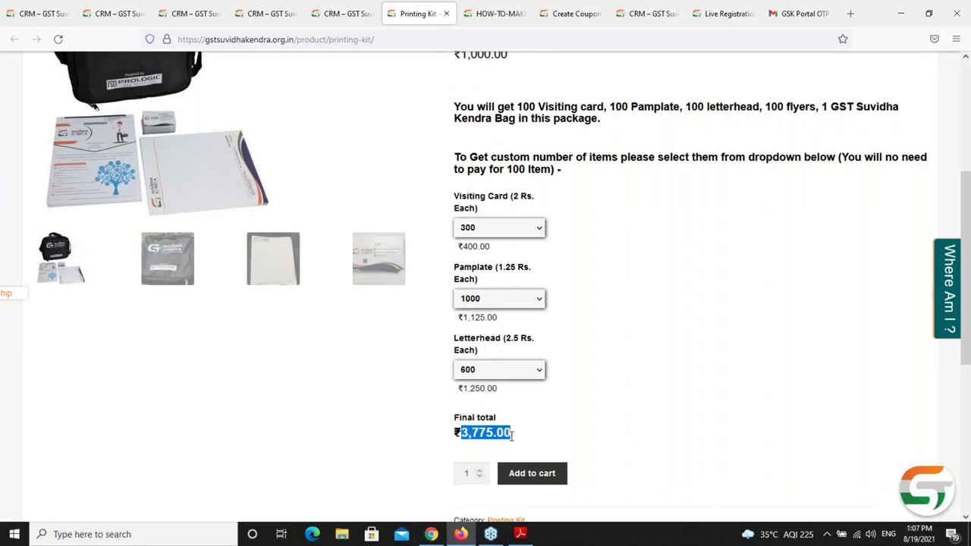
- Reset the printing kit's visiting card, pamplate and letterhead quantities to 100 each
click(474, 224)
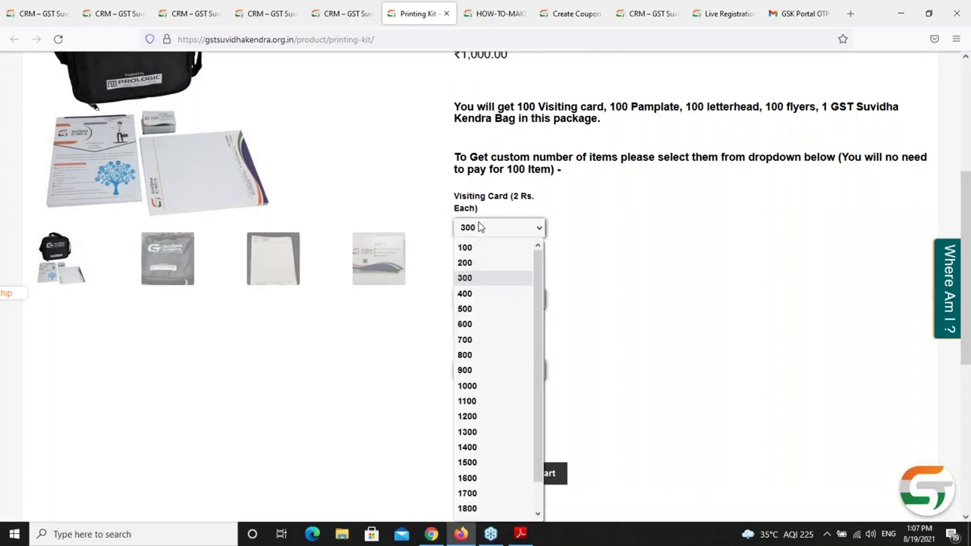
click(498, 278)
click(499, 286)
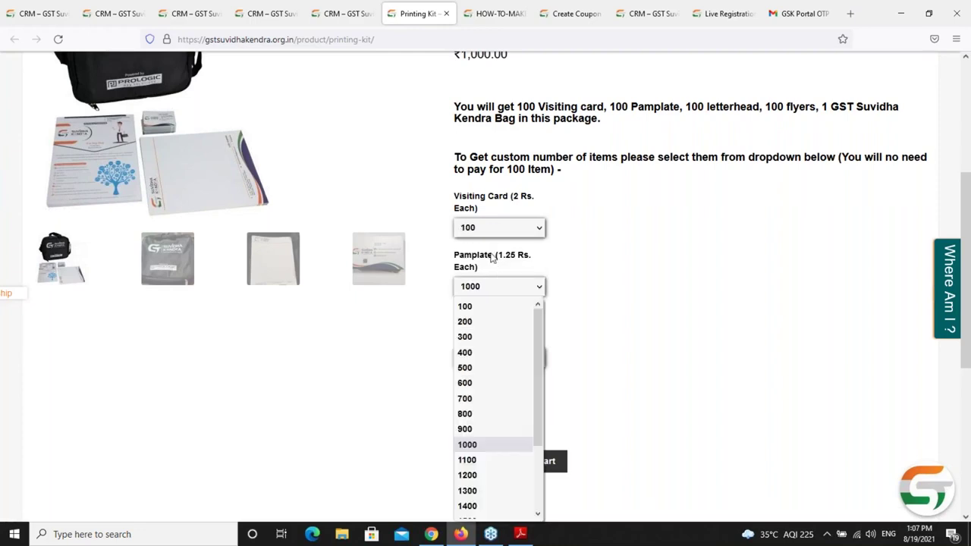
click(488, 307)
click(492, 348)
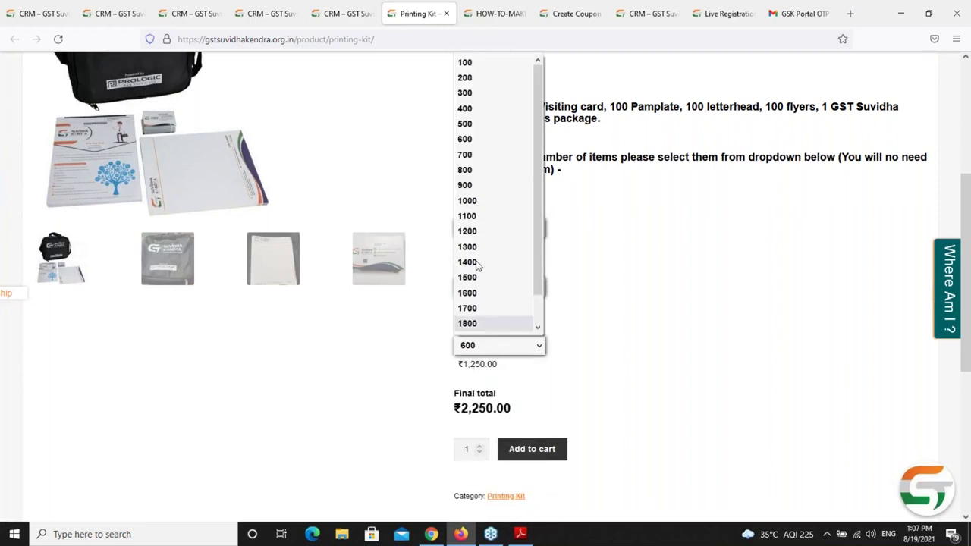
click(465, 62)
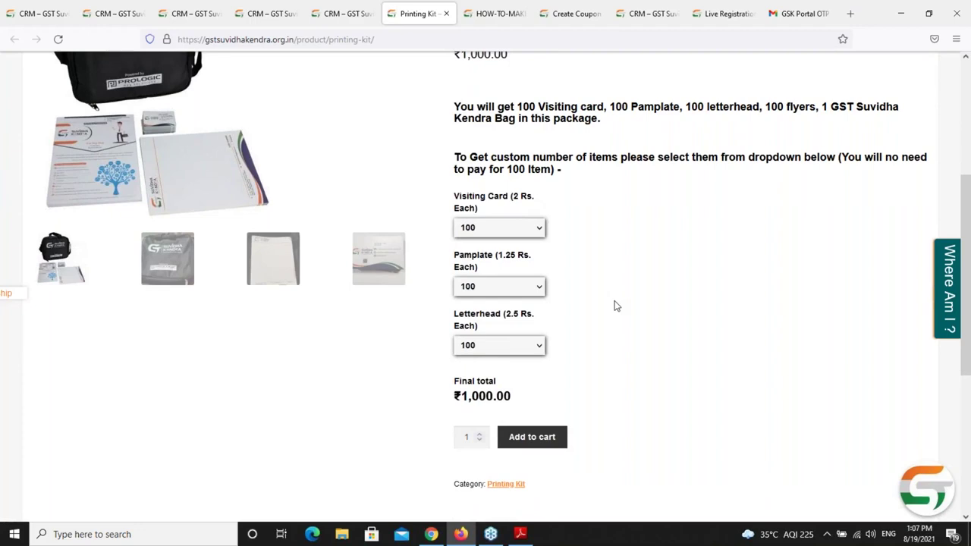
- Review the Printing Kit page and add one kit with 100 visiting cards, 100 pamplates and 100 letterheads to the cart
scroll(616, 305, up, 1)
scroll(616, 306, up, 3)
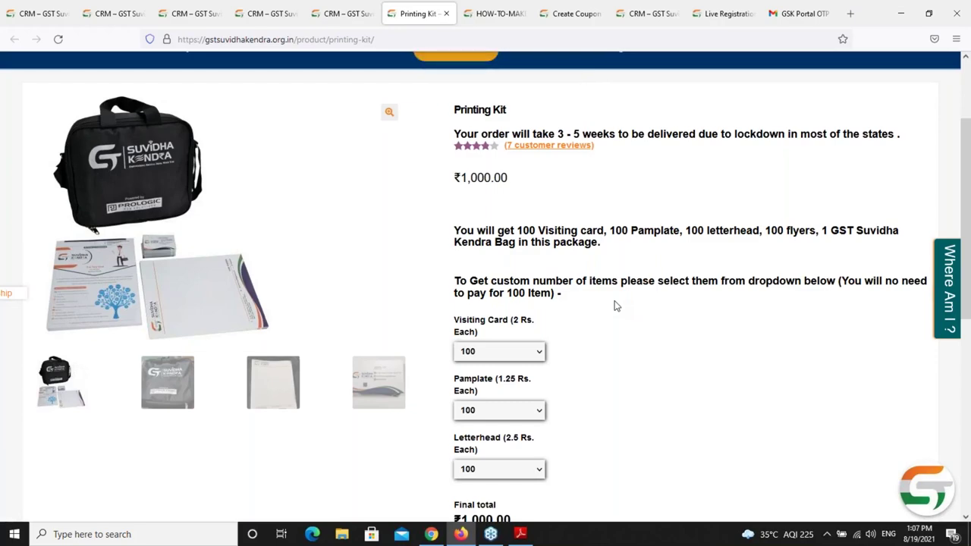
scroll(584, 330, down, 1)
scroll(553, 405, down, 3)
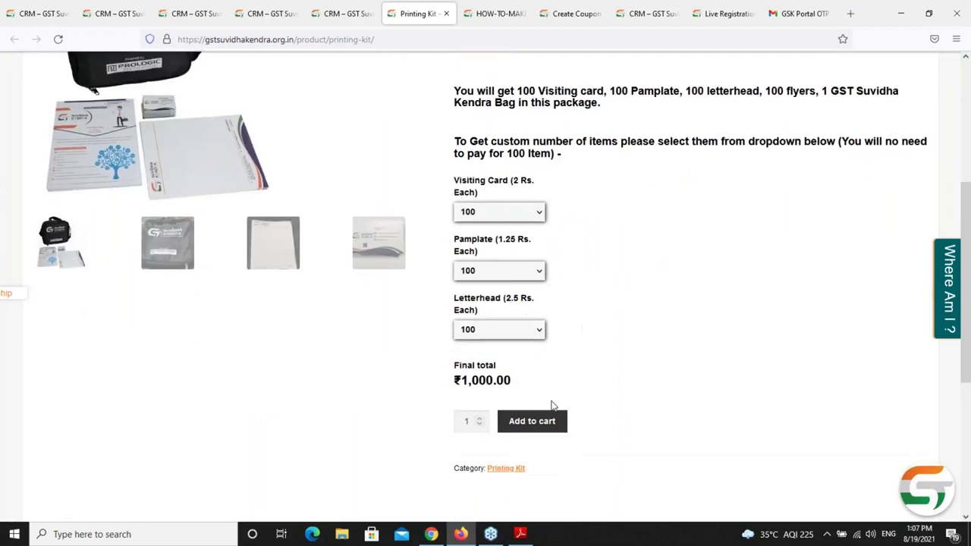
click(548, 374)
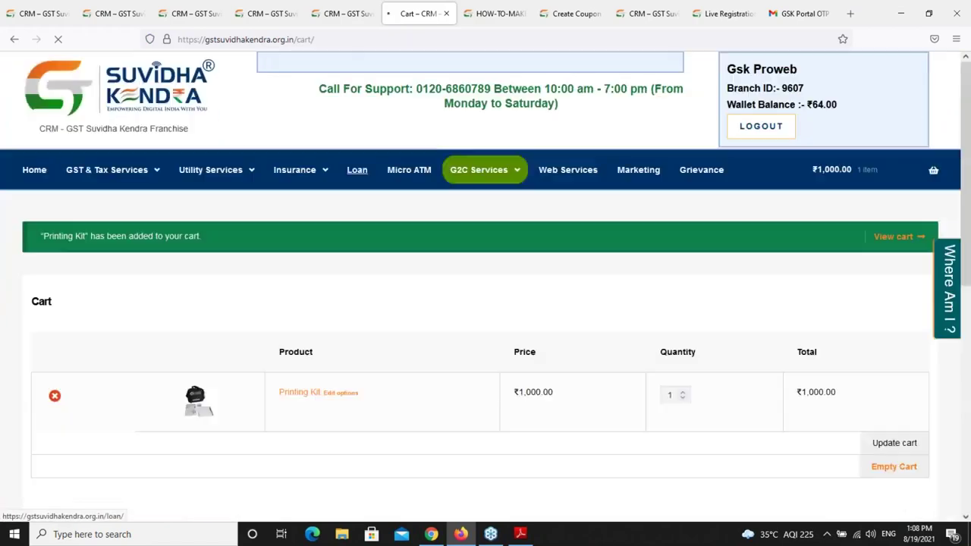
- Check the cart totals, proceed to checkout to review the printing kit's order summary, and close the page without placing the order
scroll(426, 332, down, 5)
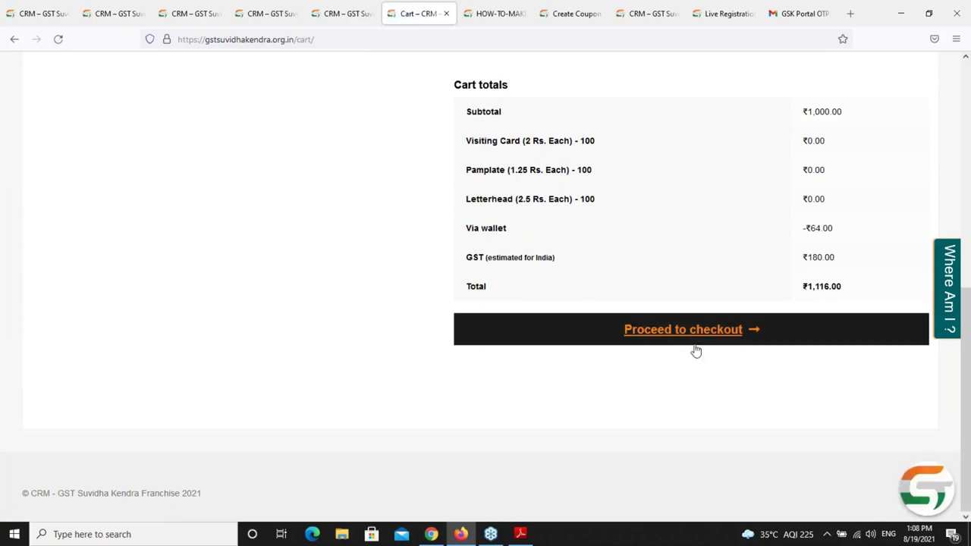
click(678, 324)
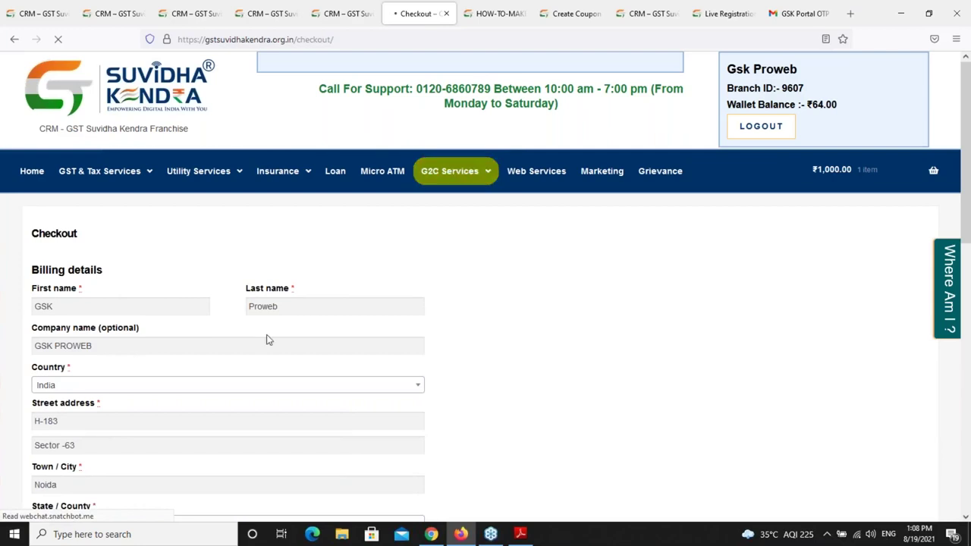
scroll(221, 338, down, 7)
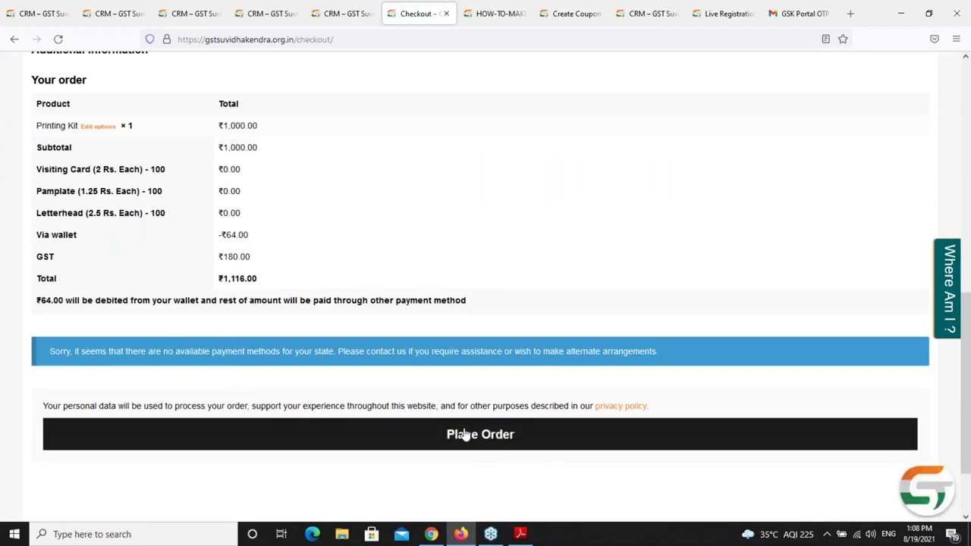
click(446, 12)
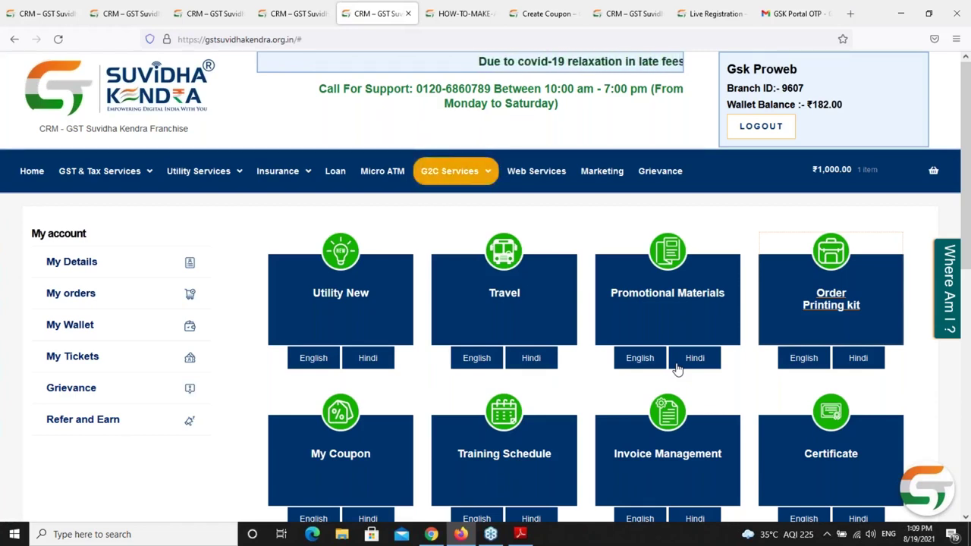
- Open the Certificate from the dashboard, examine its authorization details and validity, and close it
scroll(660, 453, down, 2)
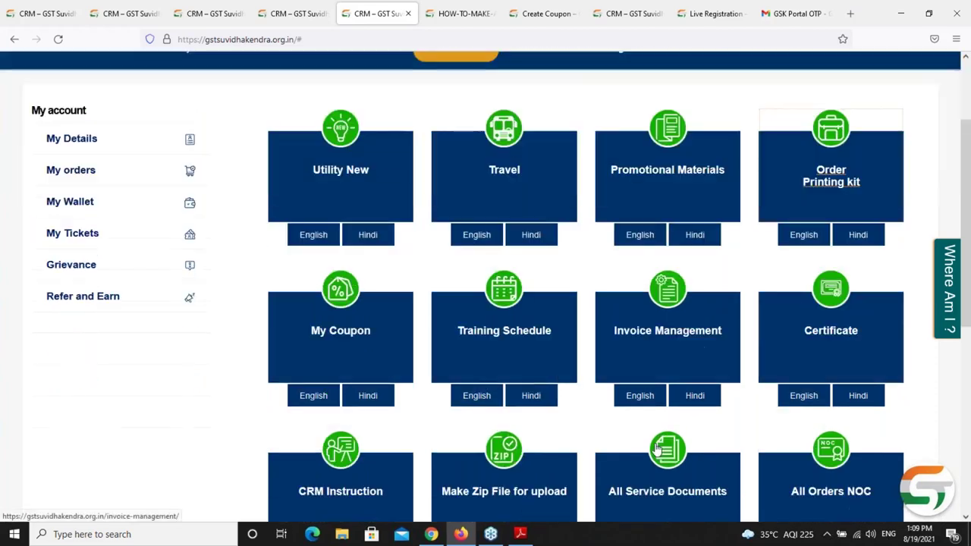
scroll(813, 219, down, 2)
click(818, 217)
scroll(411, 281, down, 2)
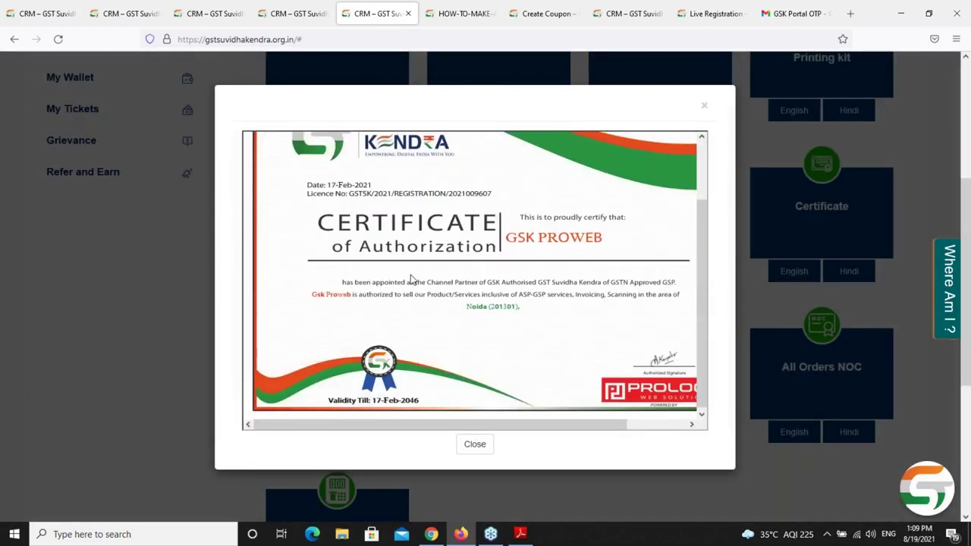
scroll(410, 281, up, 2)
scroll(411, 280, down, 2)
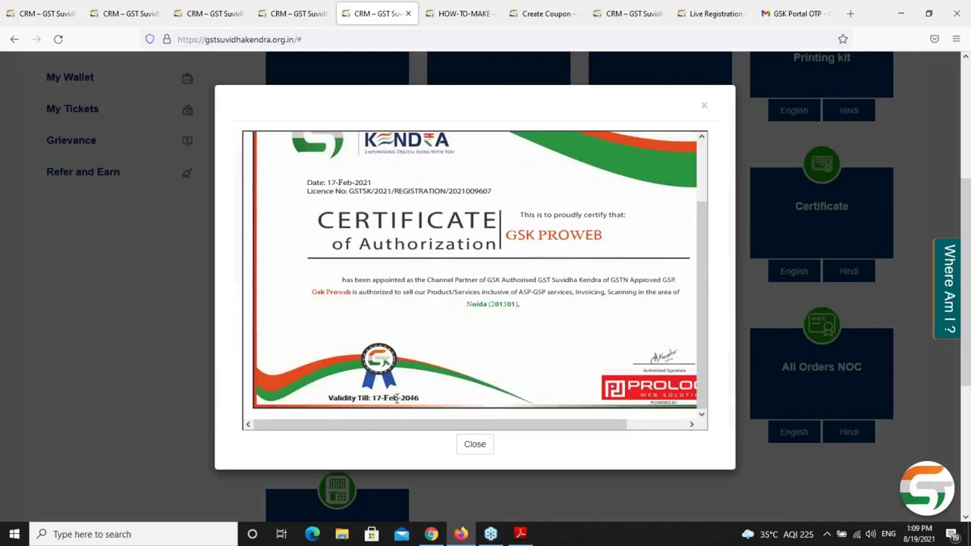
mouse_move(478, 431)
mouse_down()
mouse_move(579, 432)
mouse_move(478, 430)
mouse_up()
click(705, 107)
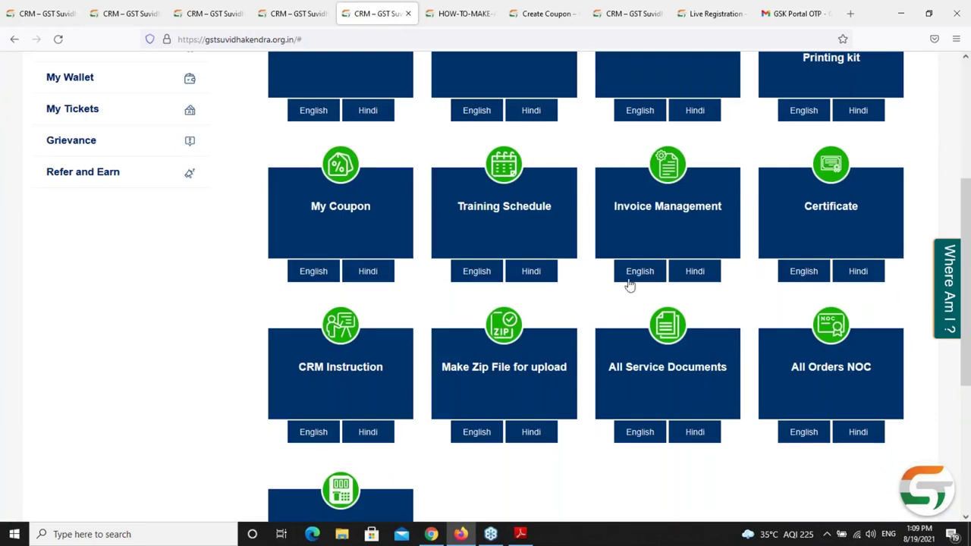
- Open the CRM Instruction document from the dashboard, page through its first pages and close it
click(330, 369)
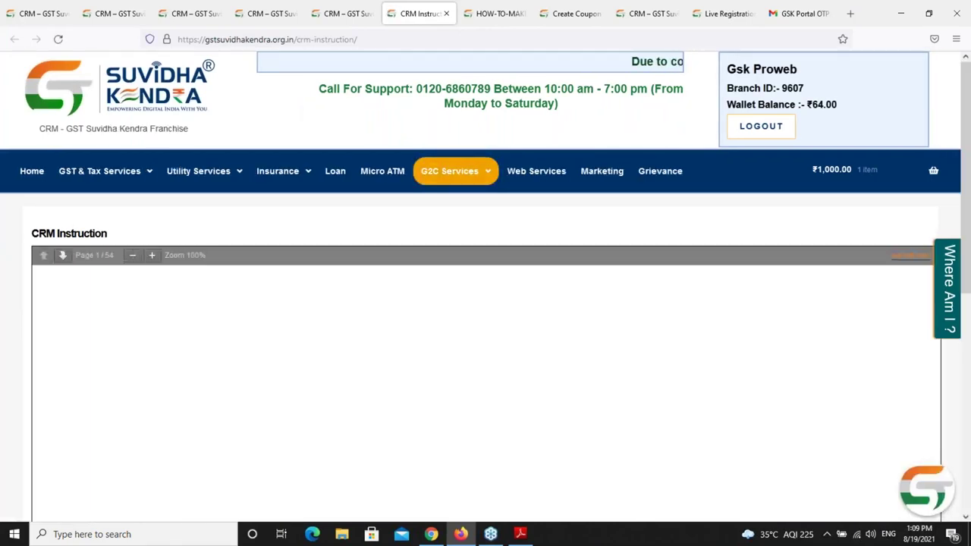
scroll(153, 329, down, 3)
scroll(153, 329, down, 1)
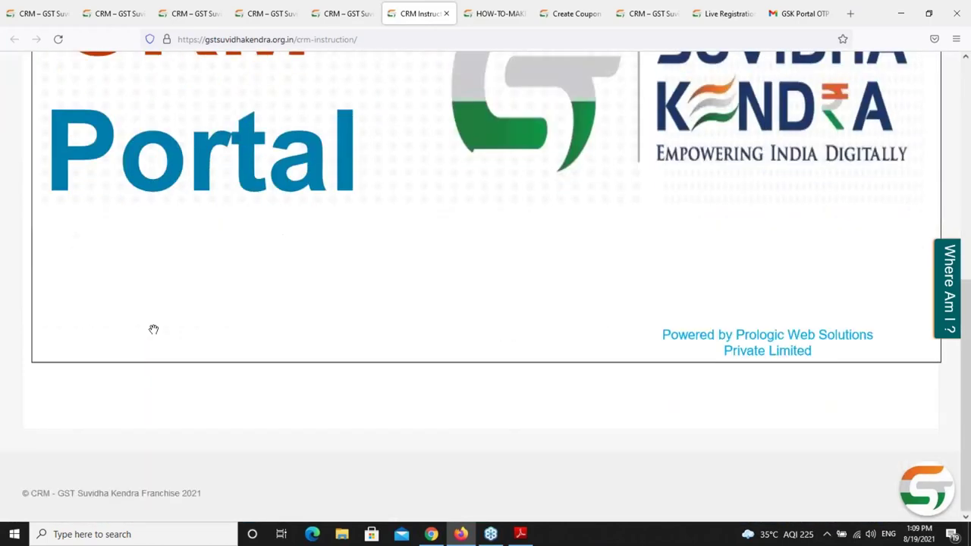
scroll(154, 329, up, 6)
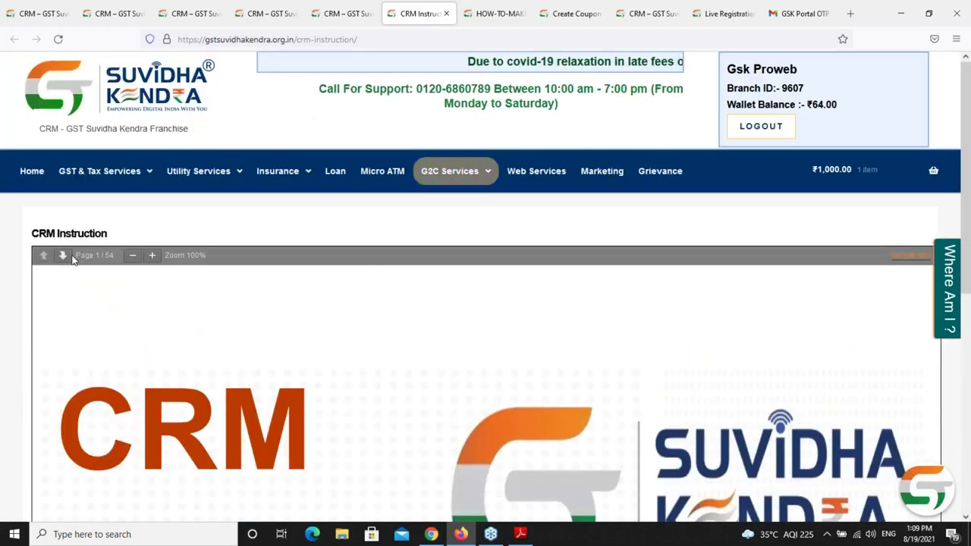
click(63, 256)
click(63, 256)
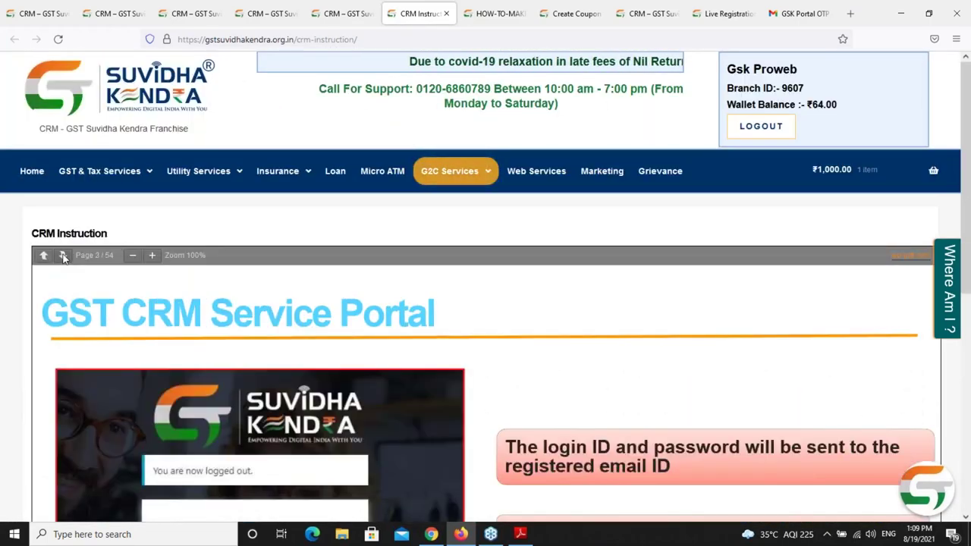
click(63, 256)
click(446, 14)
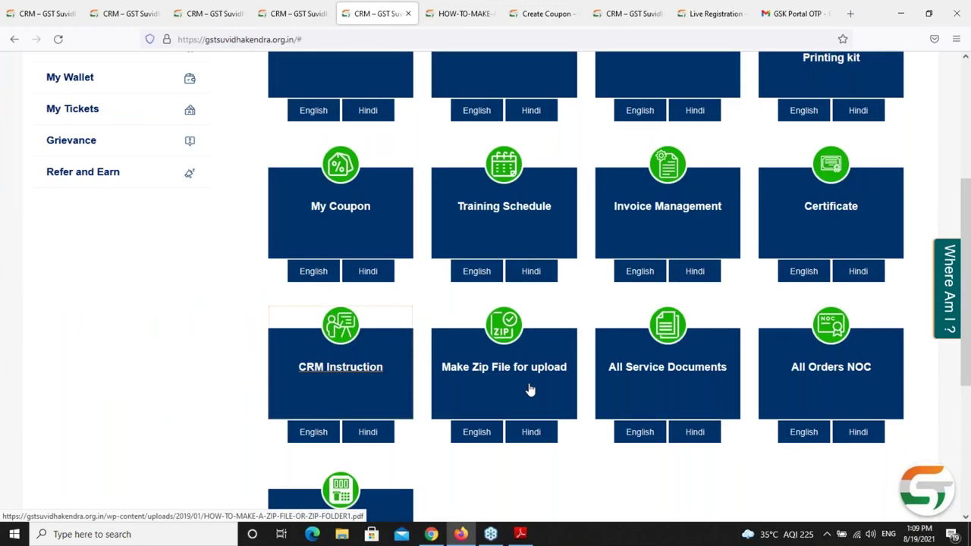
- Open the New Insurance page from the dashboard in a separate browser tab and switch to it
scroll(531, 390, down, 2)
scroll(531, 389, up, 4)
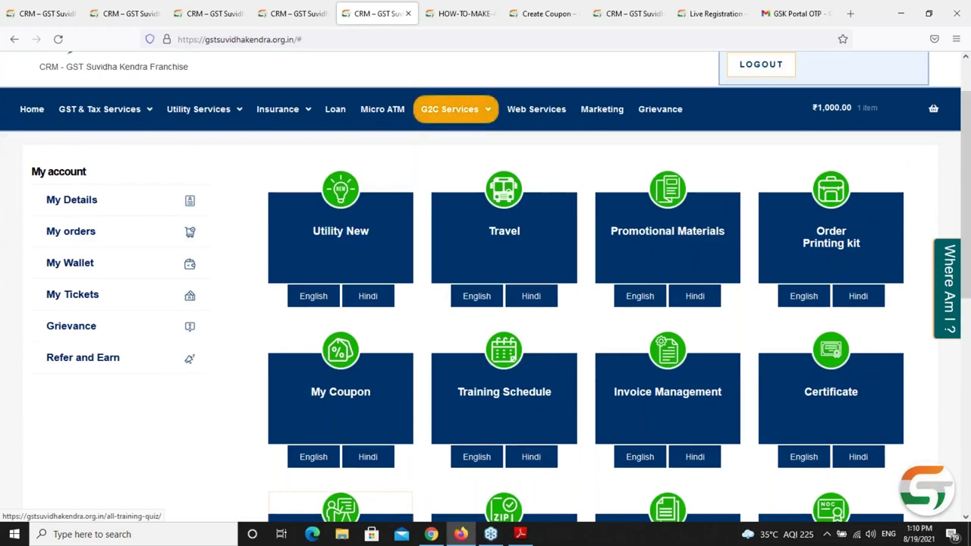
scroll(470, 309, up, 2)
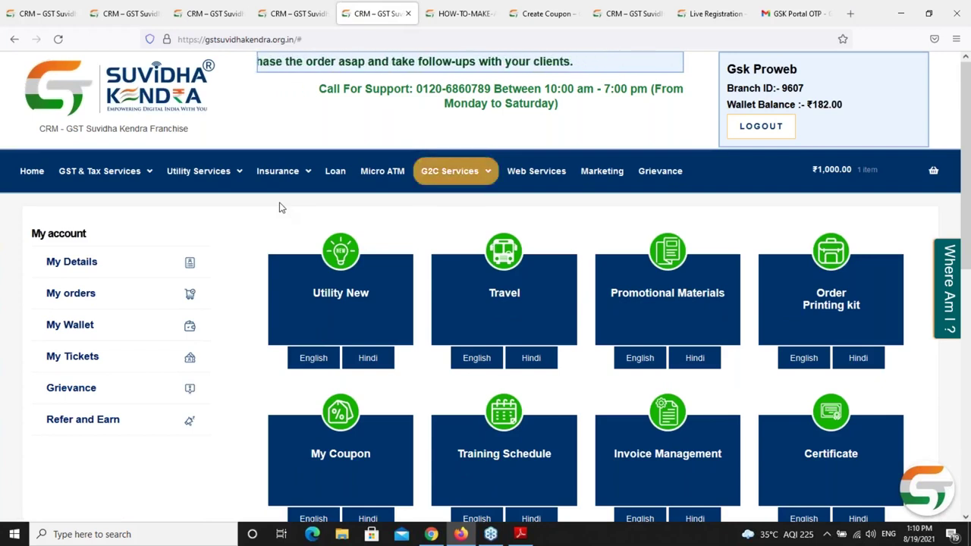
mouse_move(291, 181)
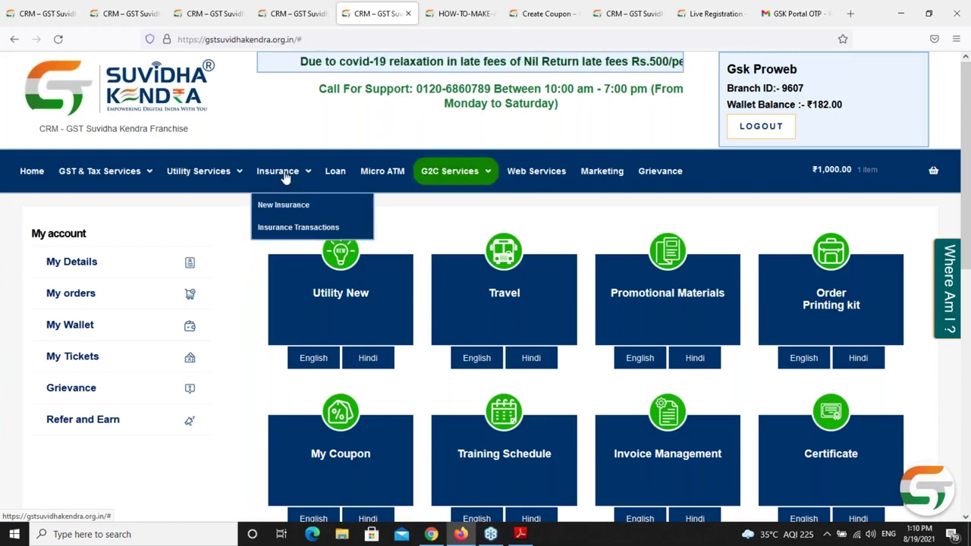
right_click(285, 210)
click(314, 217)
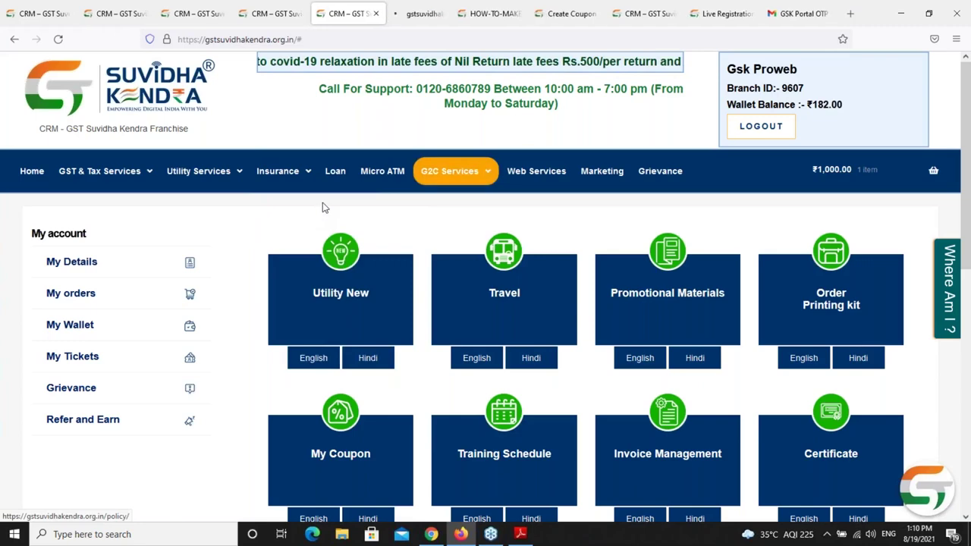
key(ctrl+Tab)
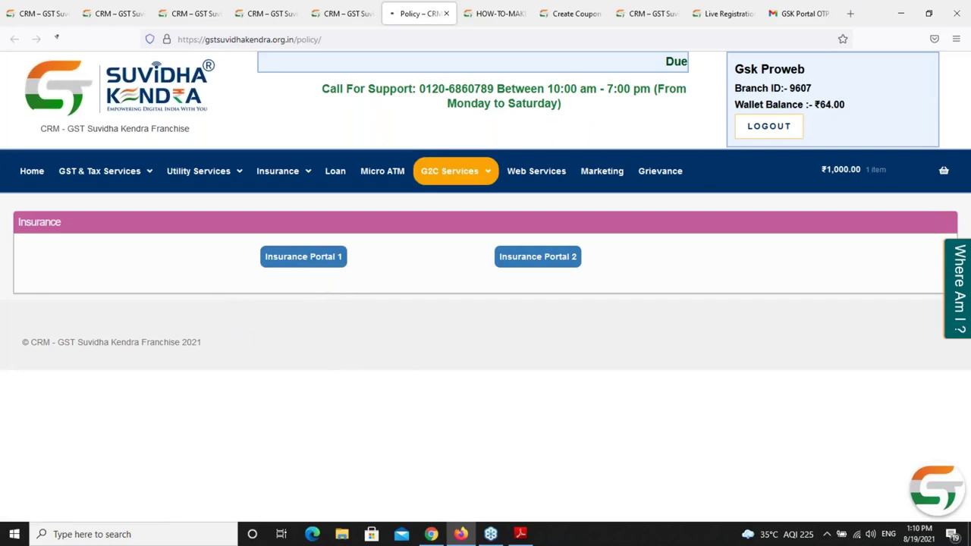
- Open Insurance Portal 1, examine the insurance types it offers, and return to the portal selection page
right_click(307, 254)
key(Escape)
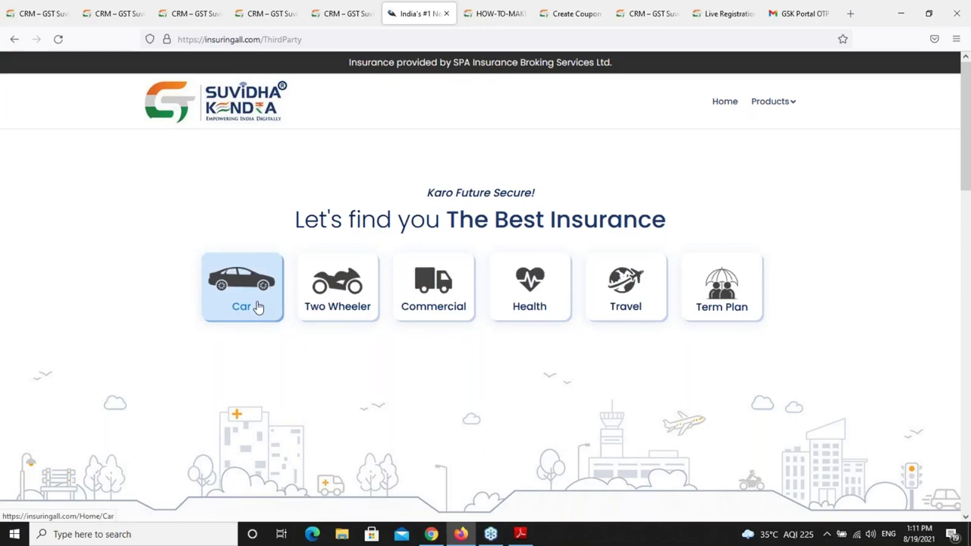
click(334, 14)
click(410, 17)
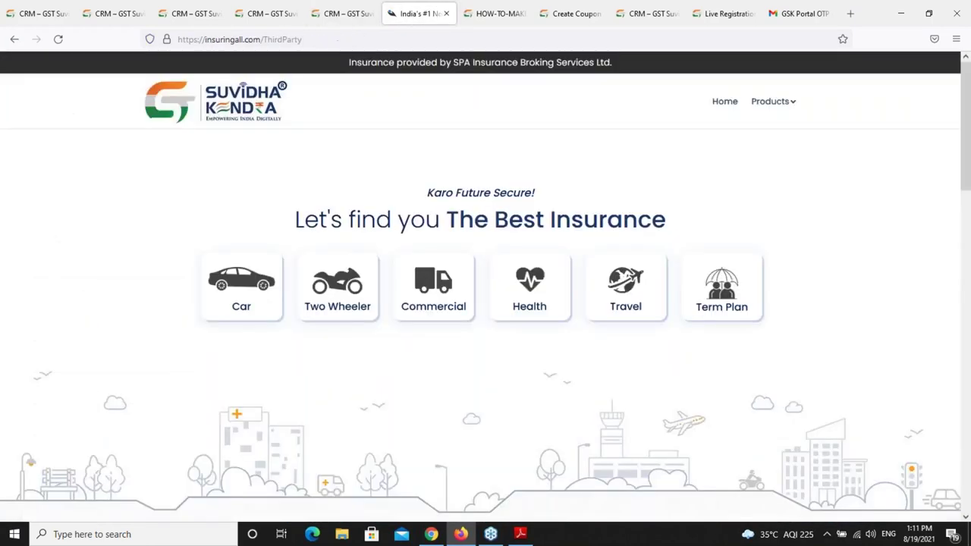
click(13, 39)
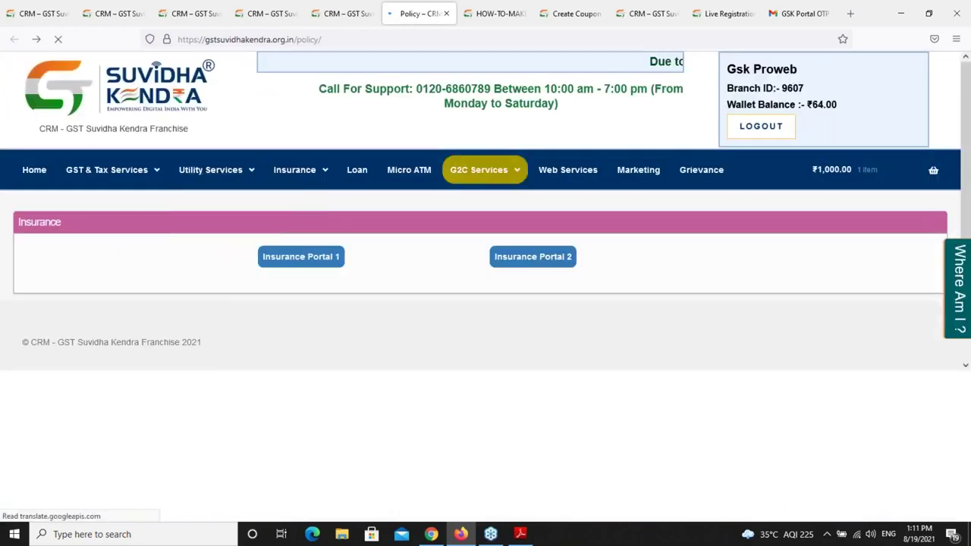
- Open Insurance Portal 2, reopen Insurance Portal 1, and compare the insurance categories offered by both
click(531, 260)
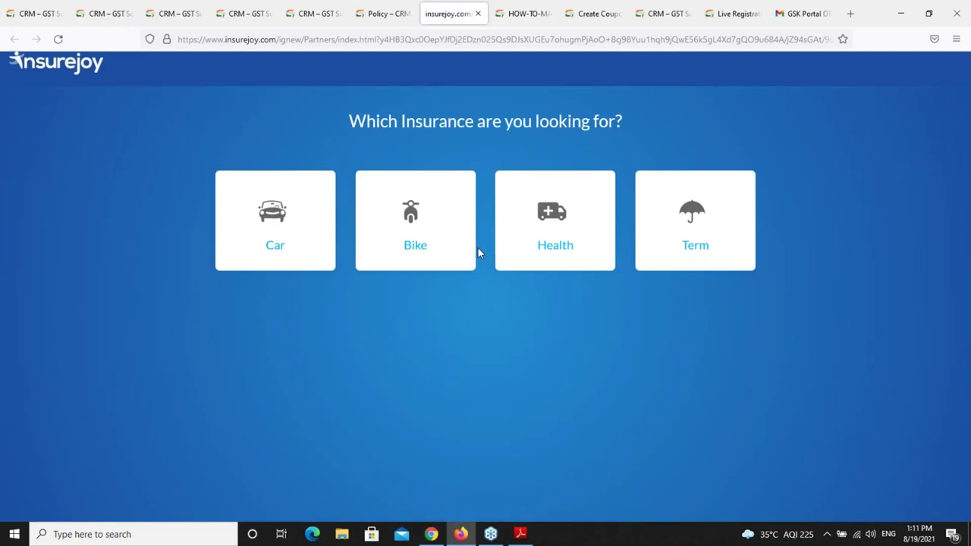
click(374, 14)
right_click(290, 262)
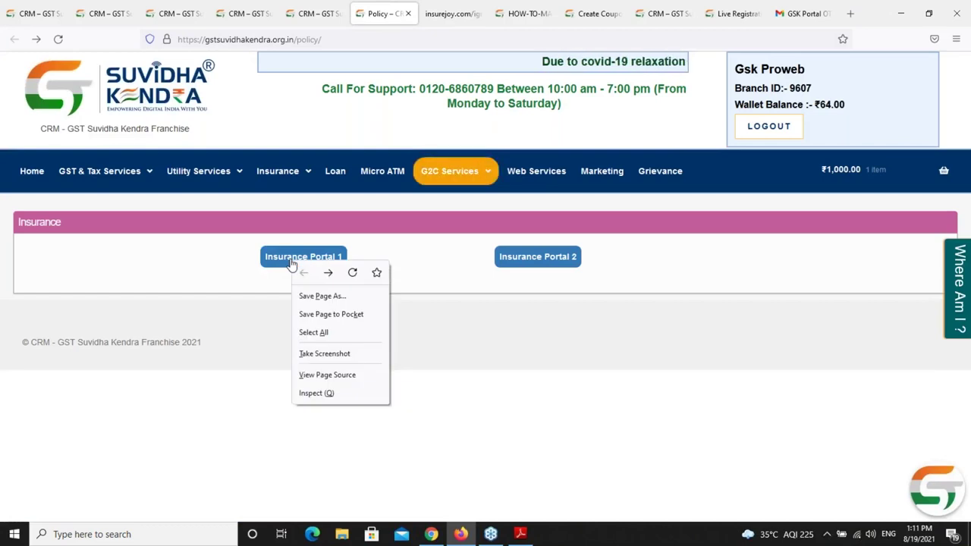
click(223, 266)
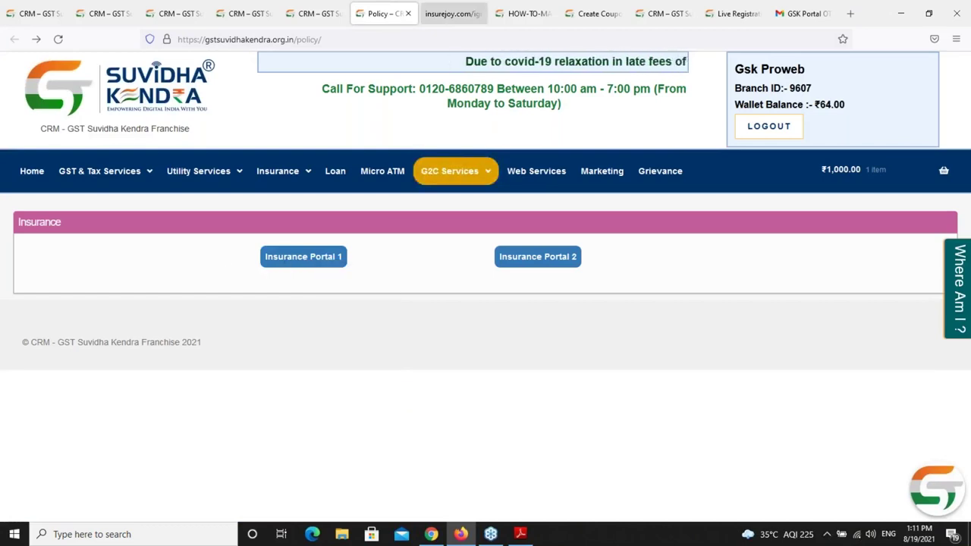
right_click(522, 252)
click(438, 273)
click(317, 261)
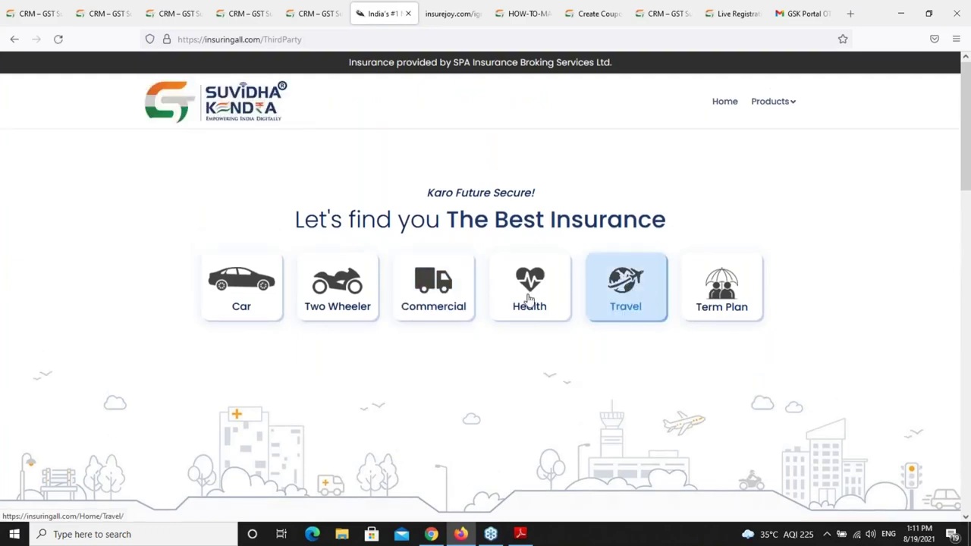
click(452, 13)
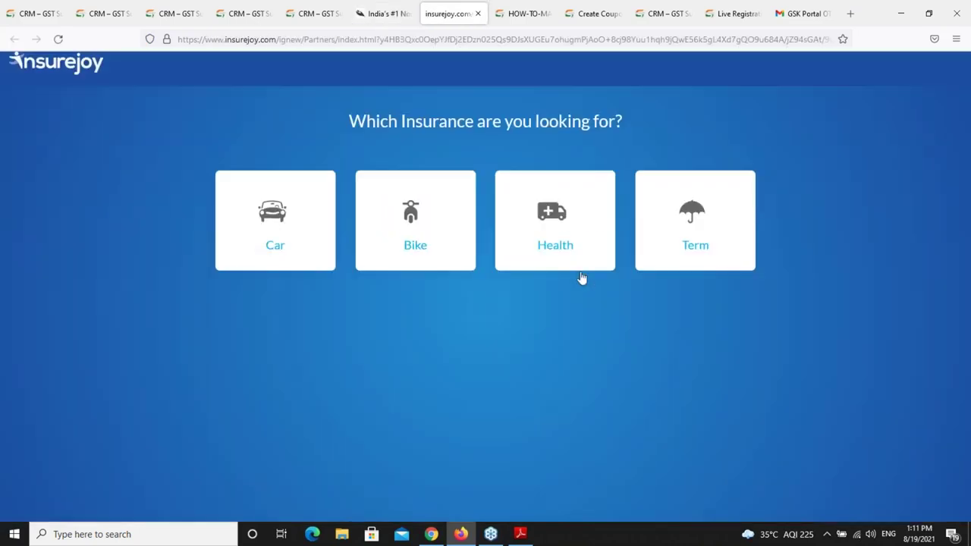
key(ctrl+shift+Tab)
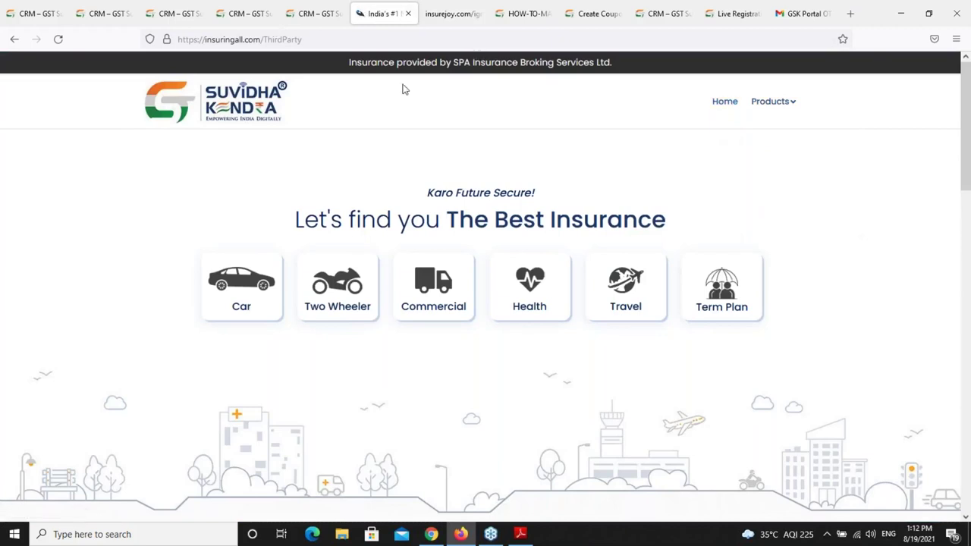
- Return to the dashboard, open the Training Schedule, choose Hindi as the training language and expand the Training In Hindi list
click(292, 9)
right_click(507, 454)
key(Escape)
click(504, 454)
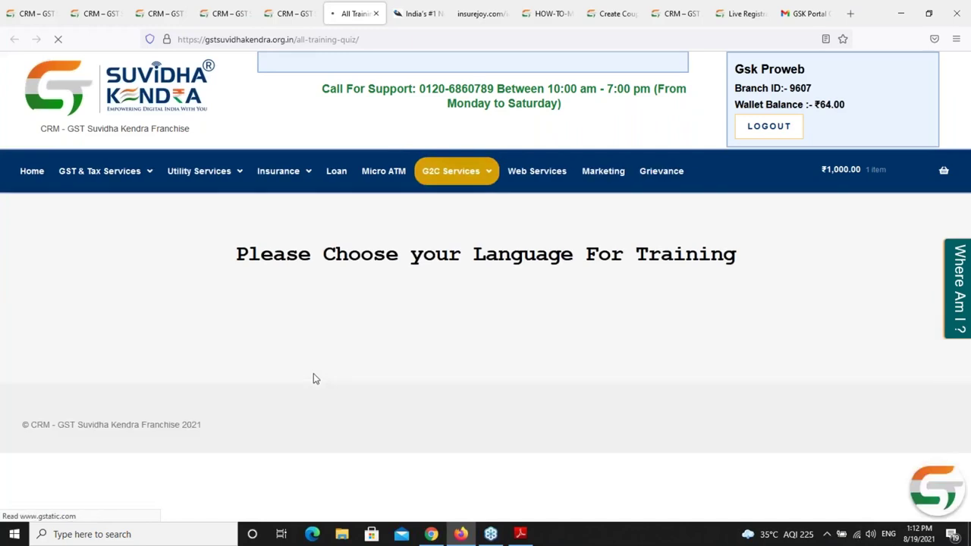
click(618, 364)
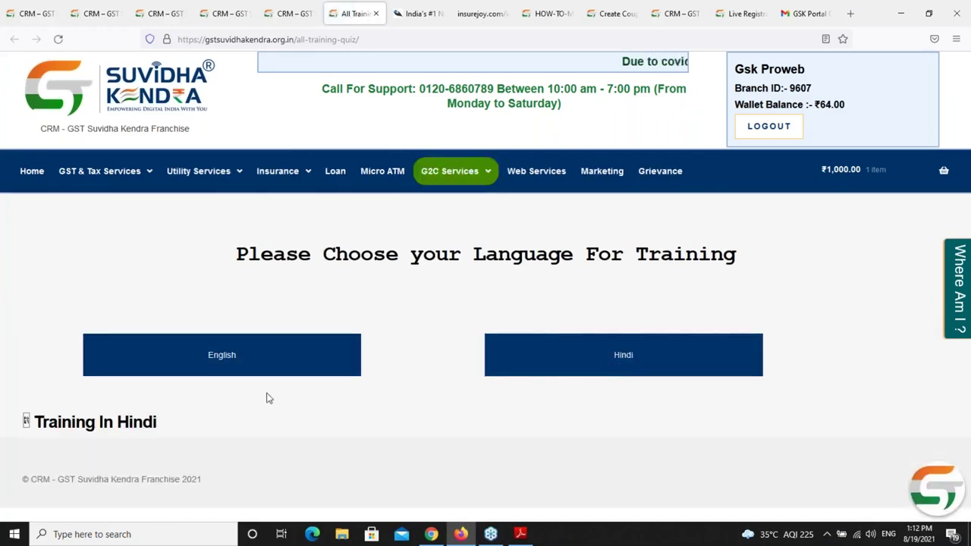
click(131, 426)
- Examine the Hindi training topics from day 1 through day 22, including the insurance and website design sessions
scroll(353, 423, down, 6)
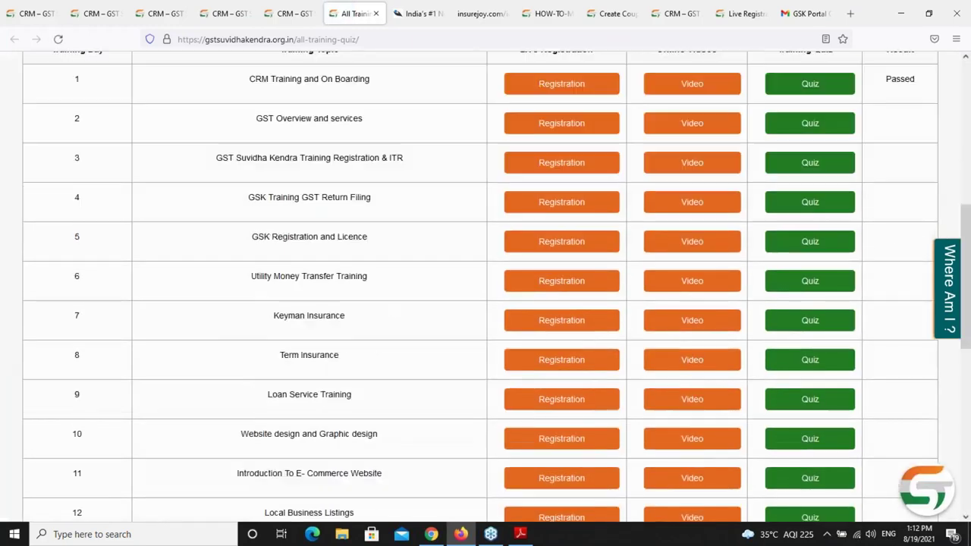
drag(275, 316, 360, 326)
double_click(360, 325)
drag(259, 371, 340, 355)
click(345, 434)
scroll(346, 434, down, 3)
scroll(345, 436, down, 3)
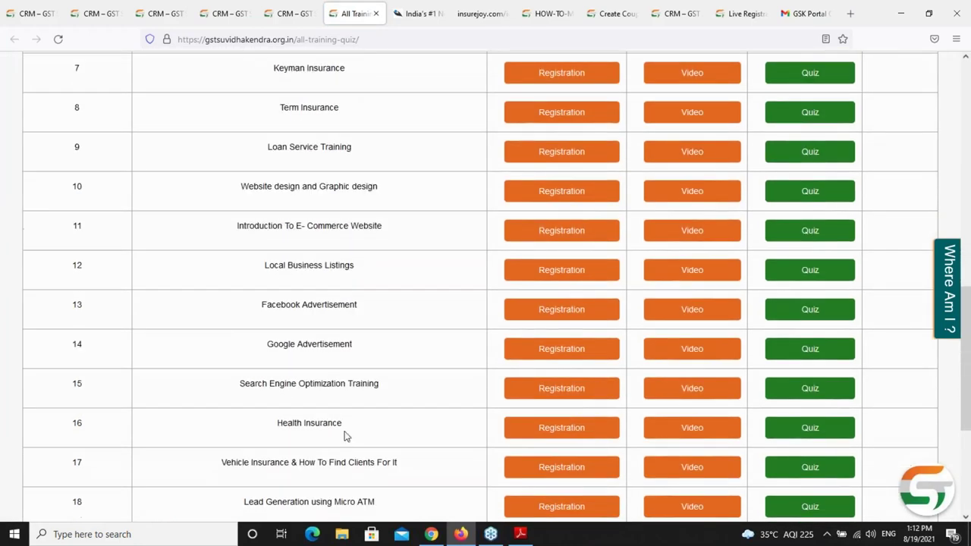
scroll(360, 433, down, 5)
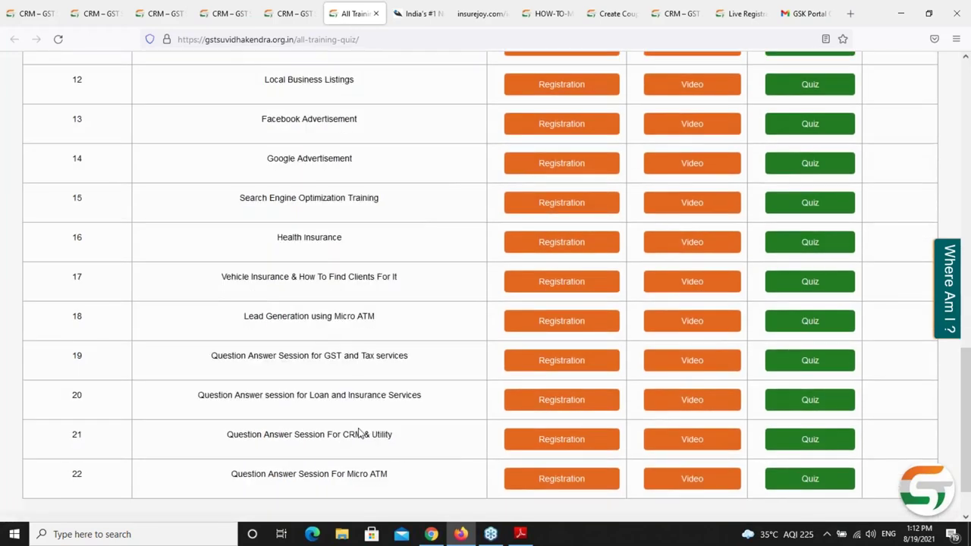
- Highlight the day 17 vehicle insurance topic, close both insurance portal pages and return to the CRM dashboard
drag(203, 285, 380, 280)
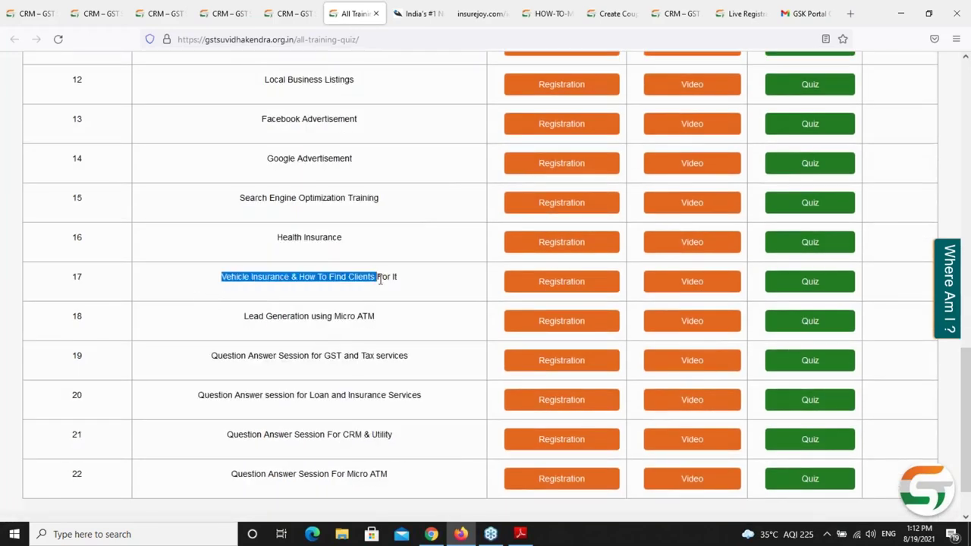
scroll(349, 375, up, 15)
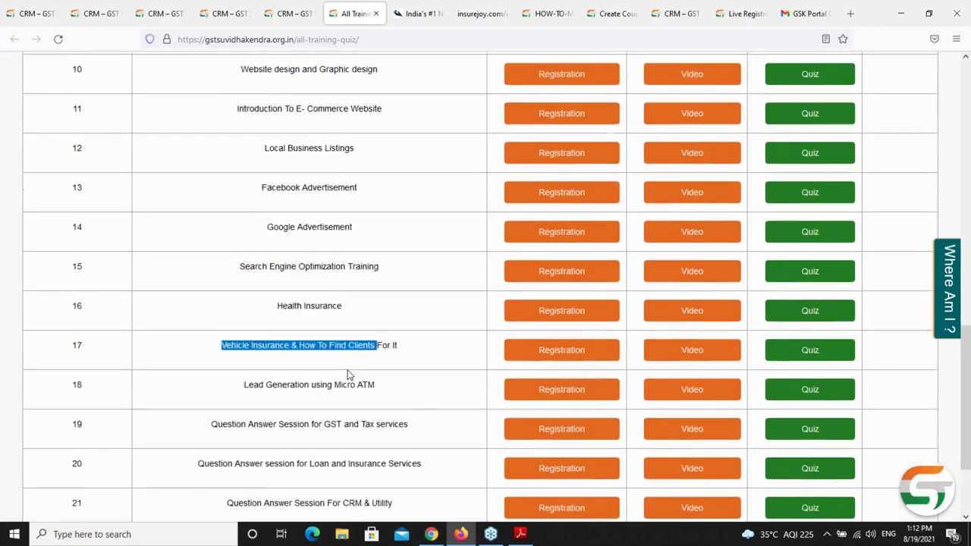
click(446, 16)
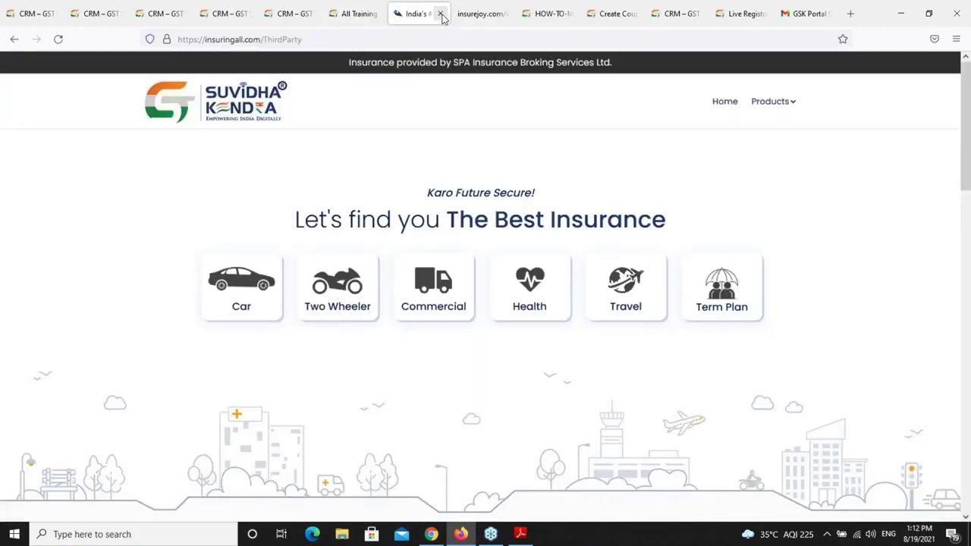
click(444, 15)
click(444, 16)
click(362, 16)
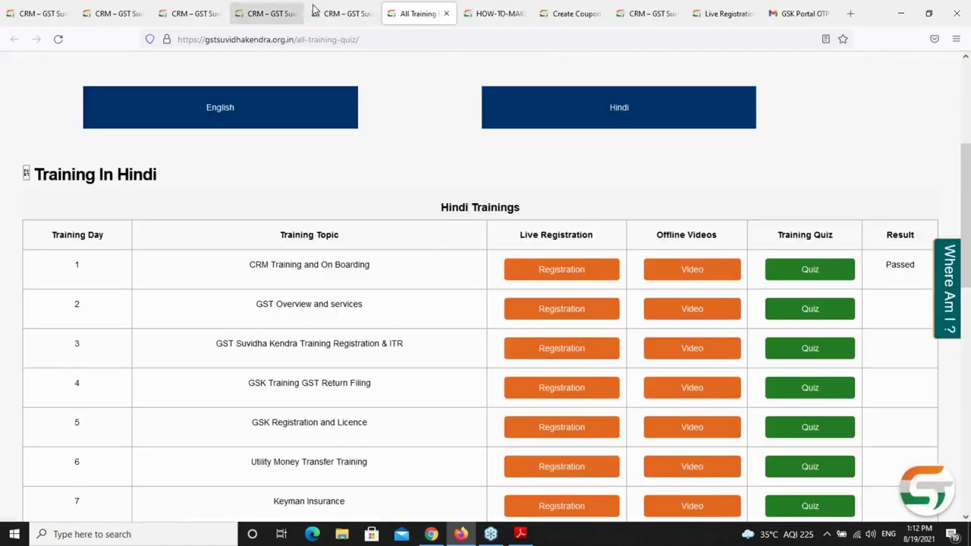
click(345, 13)
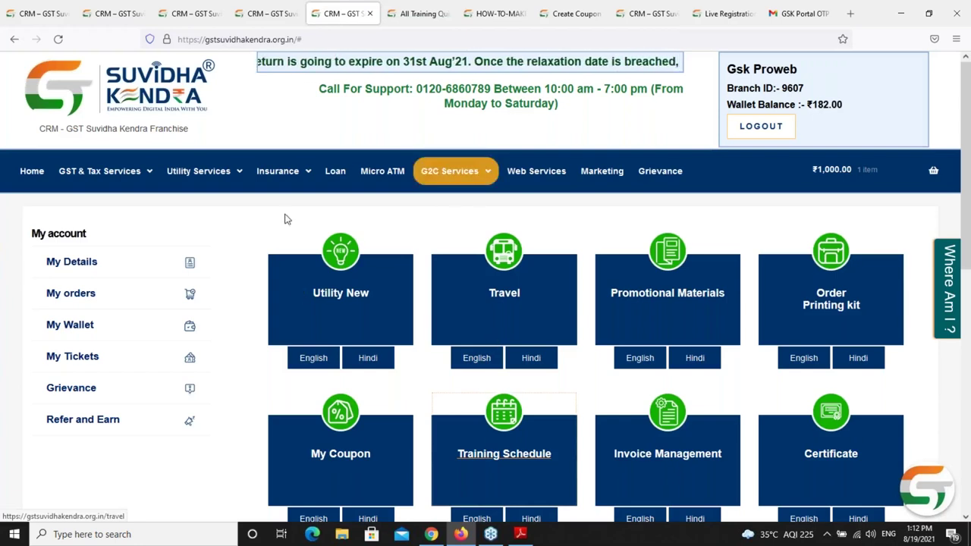
- Open the insurance policy transactions page separately, examine its date filters and transaction table, and close it
mouse_move(292, 186)
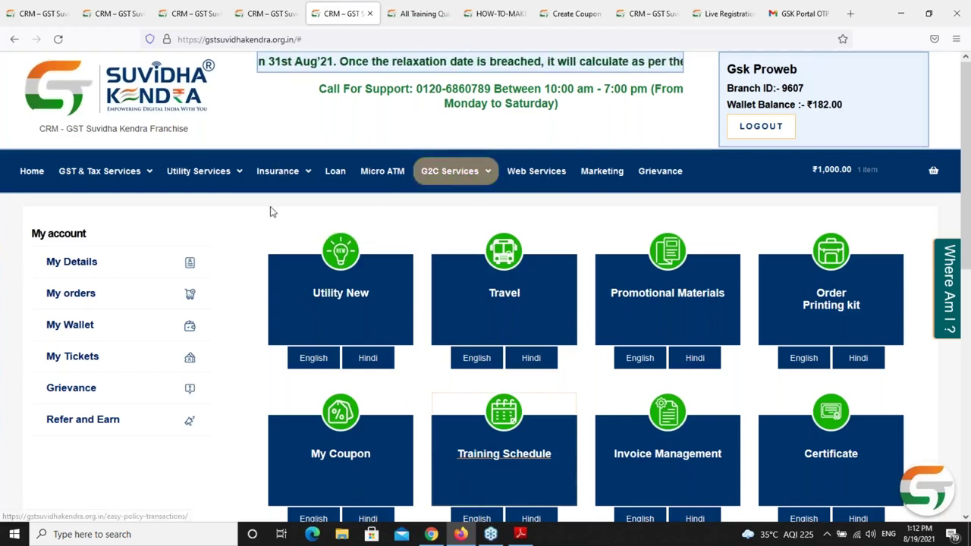
mouse_move(278, 170)
right_click(287, 227)
key(Escape)
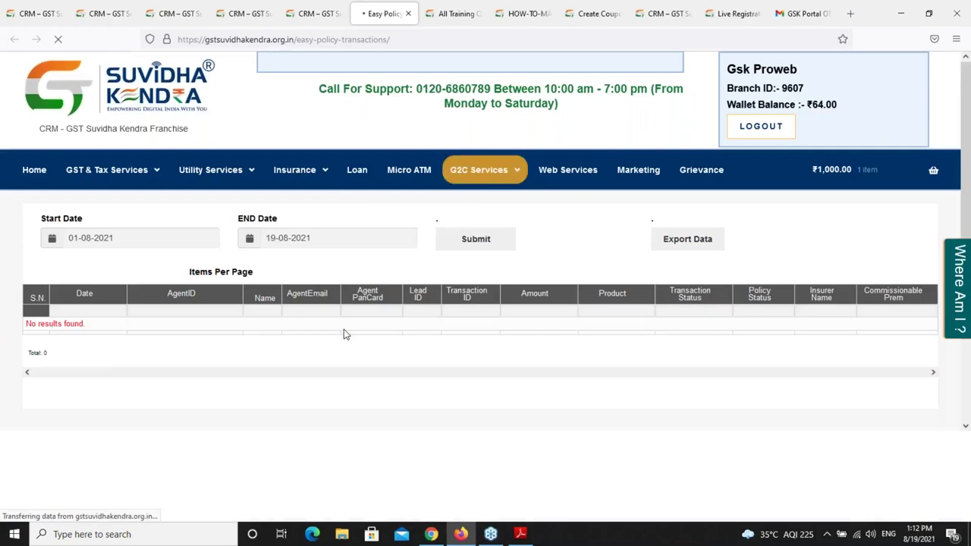
scroll(344, 335, down, 2)
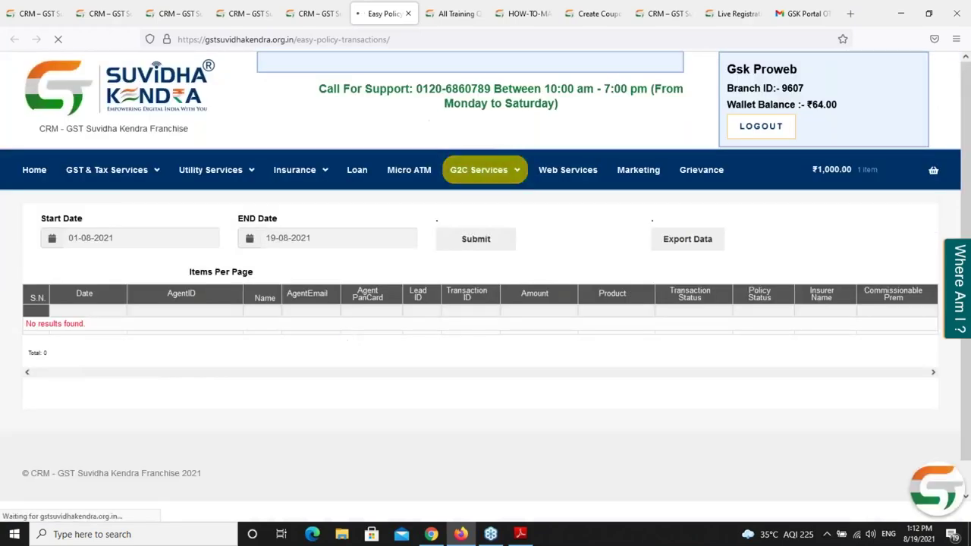
click(407, 14)
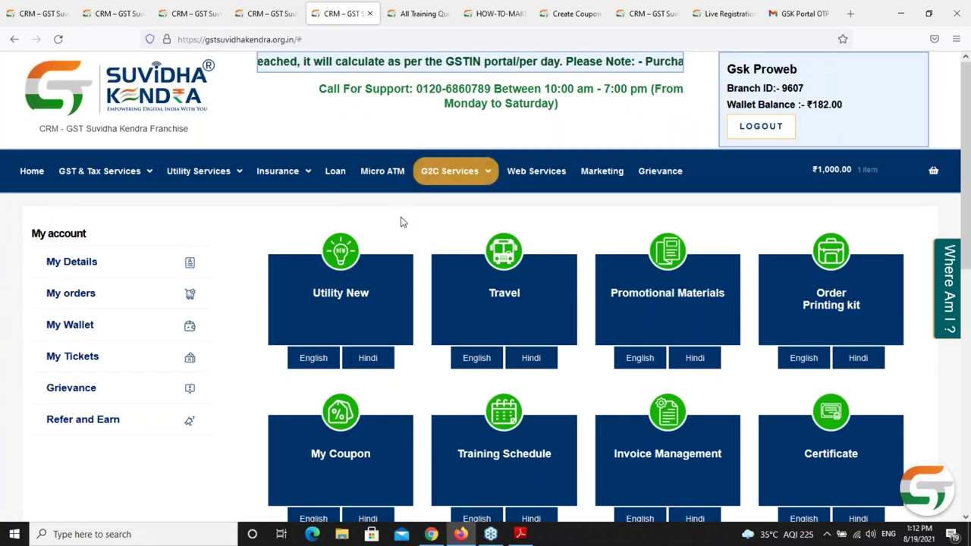
- Open the Loan page in a new tab and check which loan services are available for the area's pin code
right_click(337, 174)
click(376, 185)
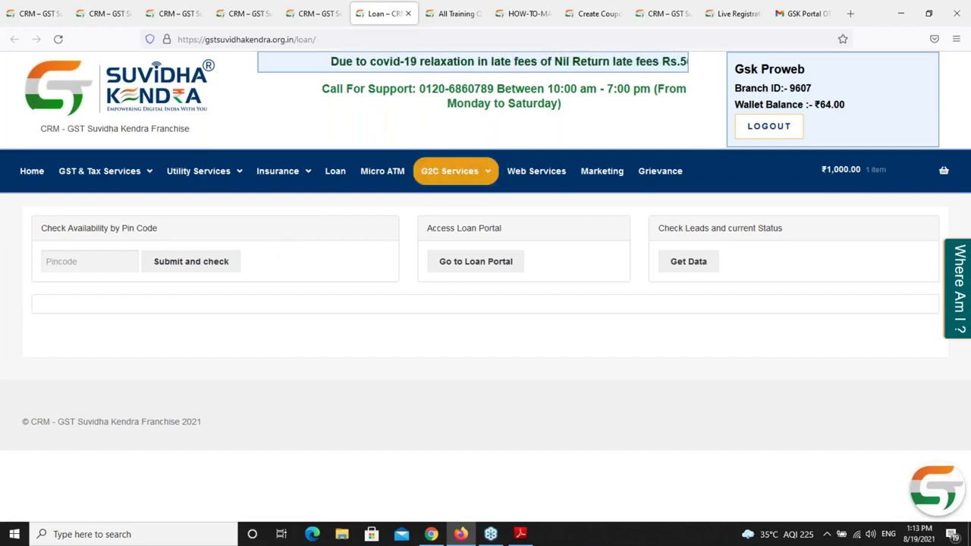
click(96, 261)
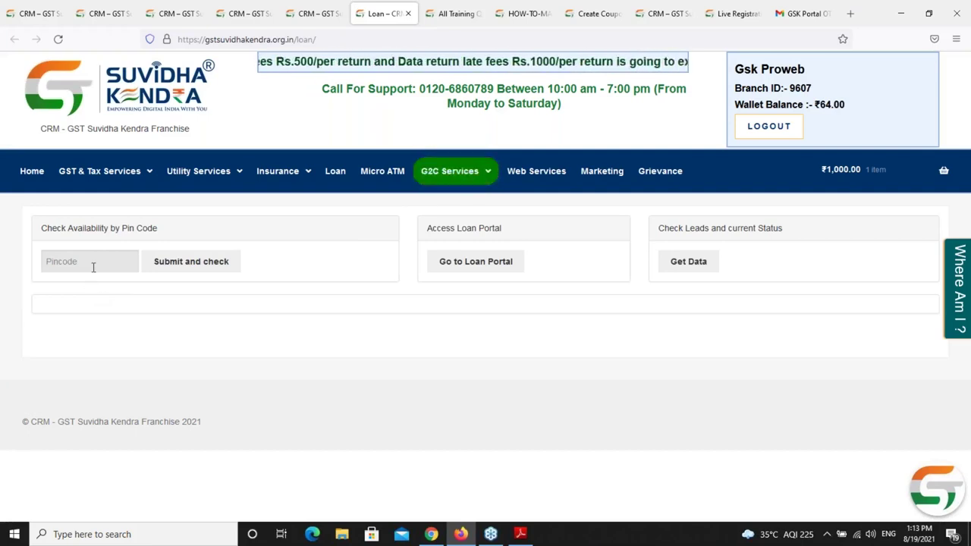
click(171, 327)
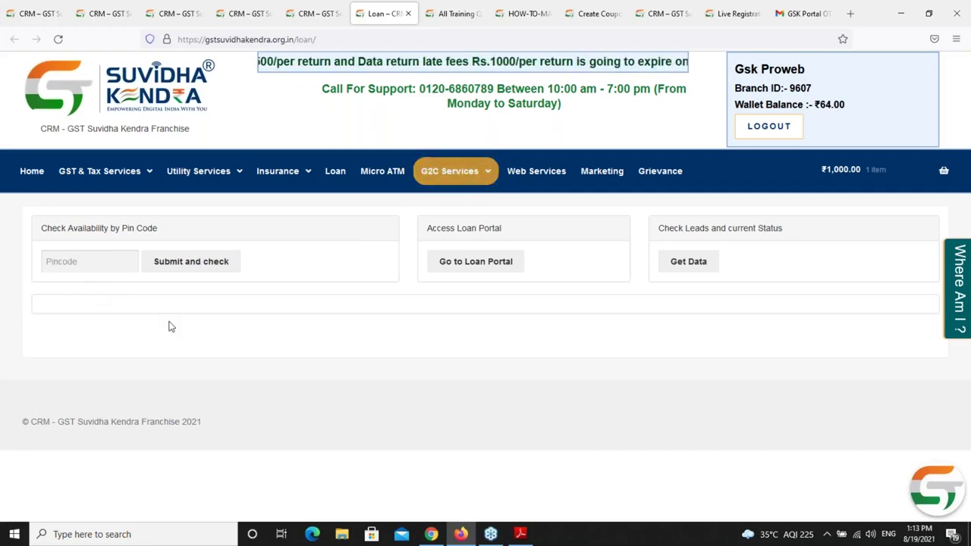
click(72, 263)
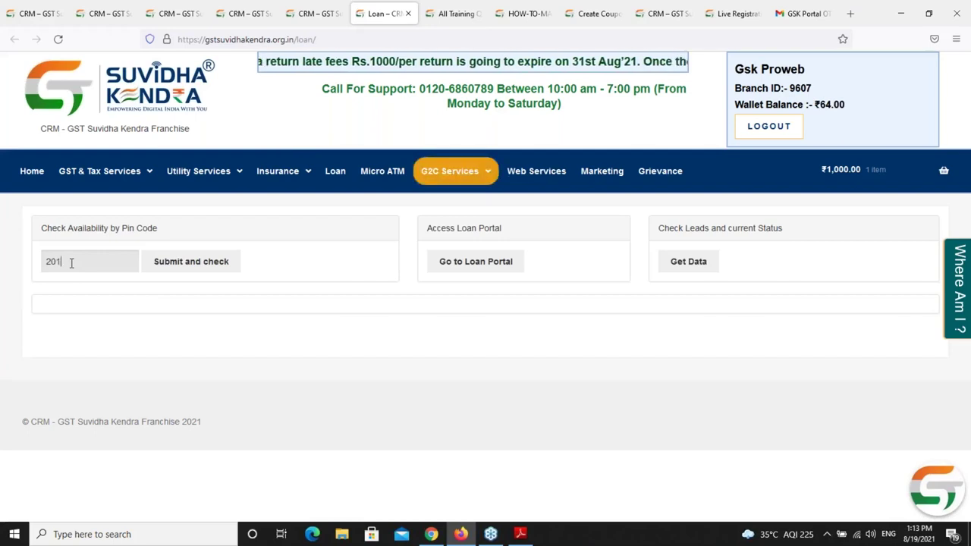
click(178, 268)
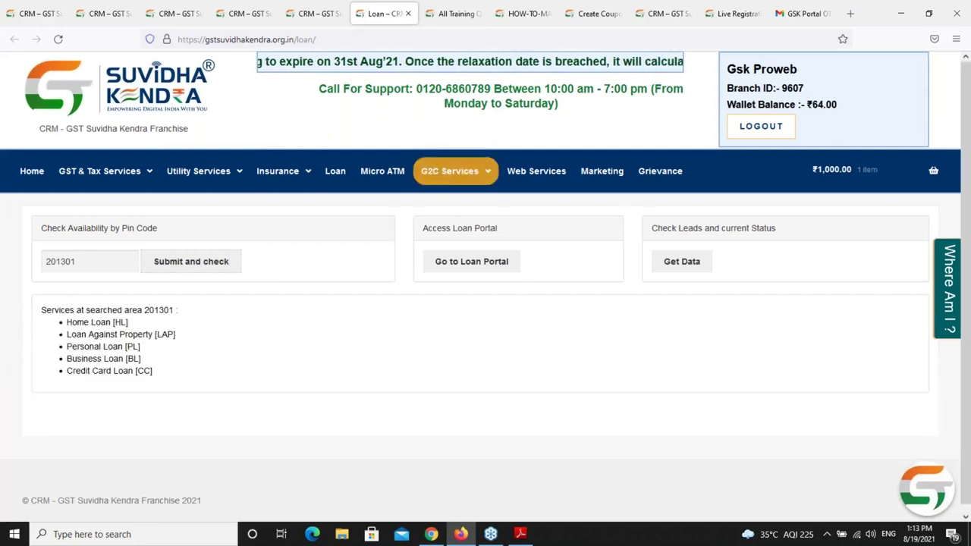
drag(41, 310, 219, 365)
click(225, 364)
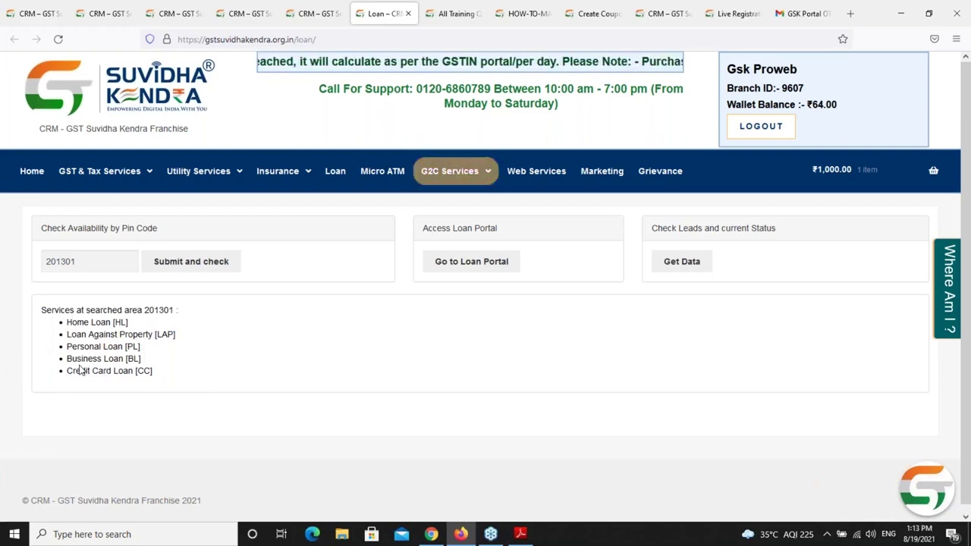
- Go to the Loanwiser loan portal, dismiss the promotional offer, examine the leads dashboard and close the portal
click(471, 261)
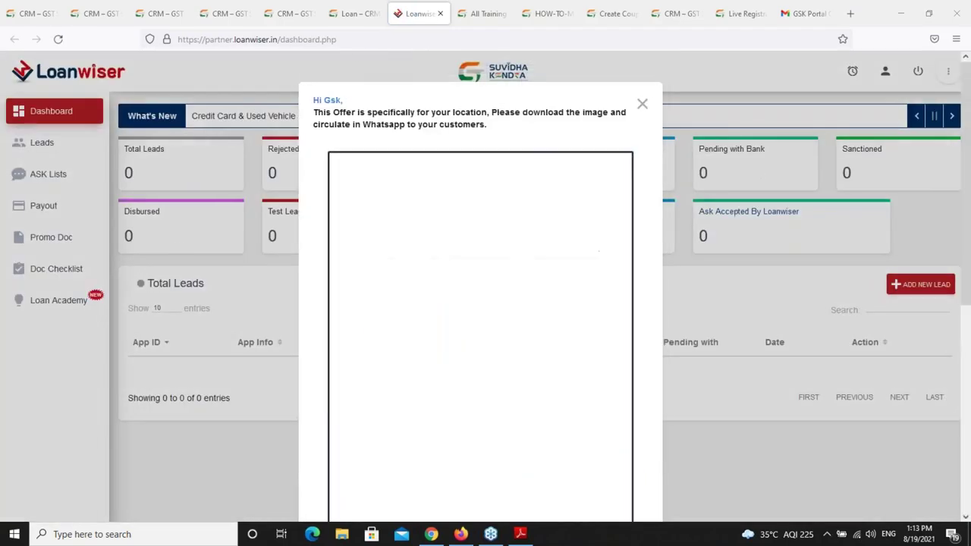
click(642, 104)
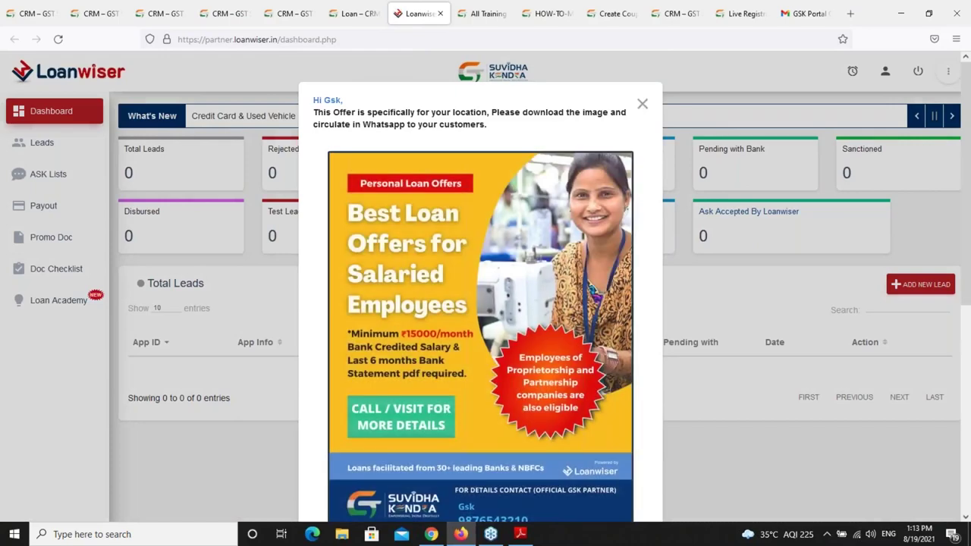
click(482, 347)
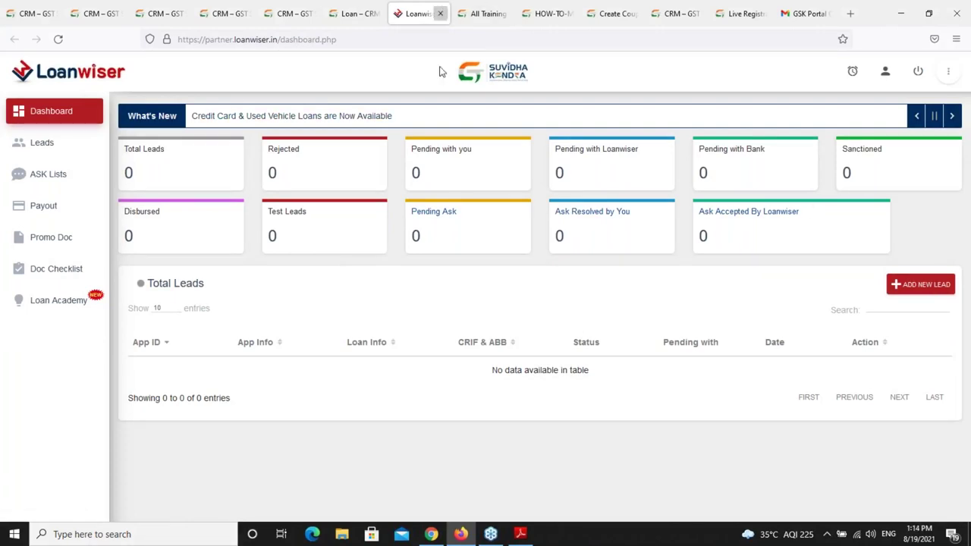
click(440, 13)
- Locate and highlight the day 9 Loan Service Training in the Hindi training list, and close the training page
click(454, 13)
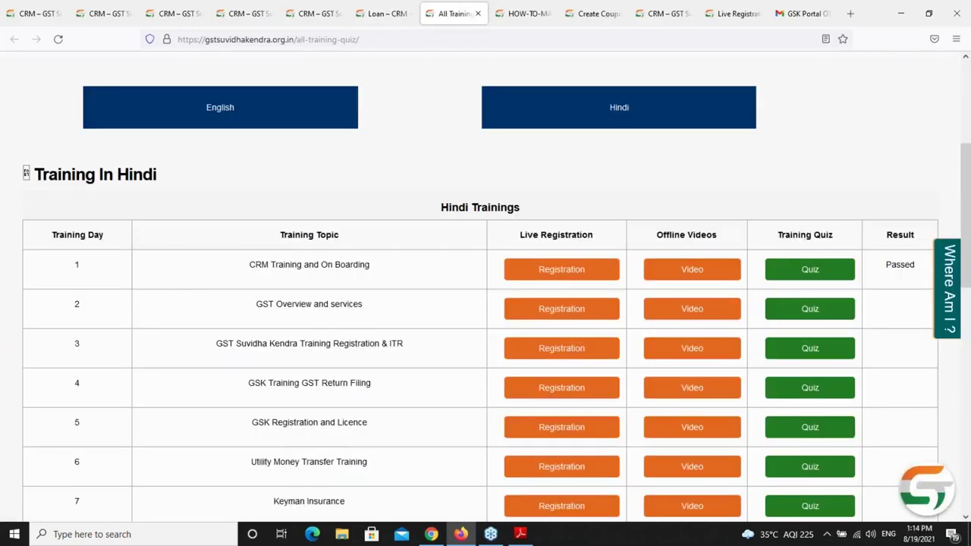
scroll(272, 398, down, 3)
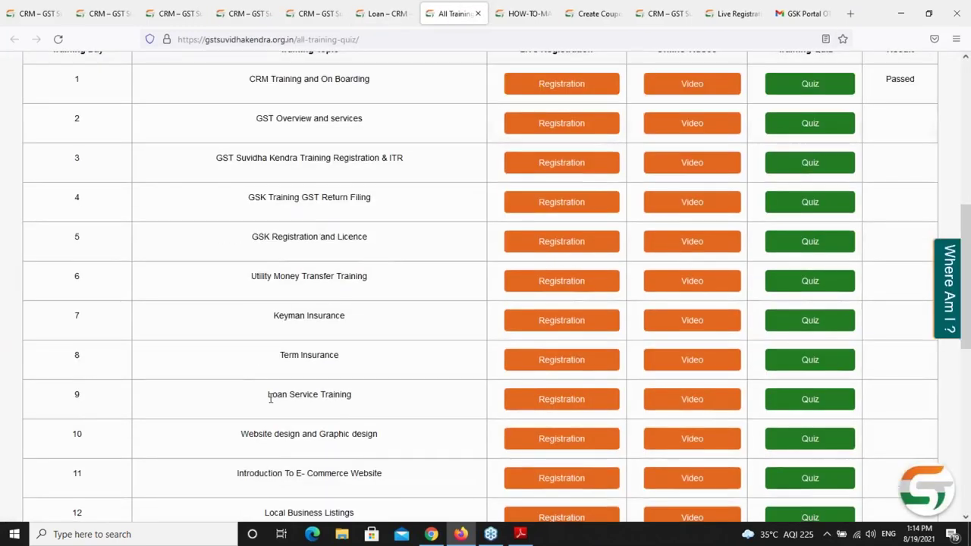
drag(269, 396, 320, 418)
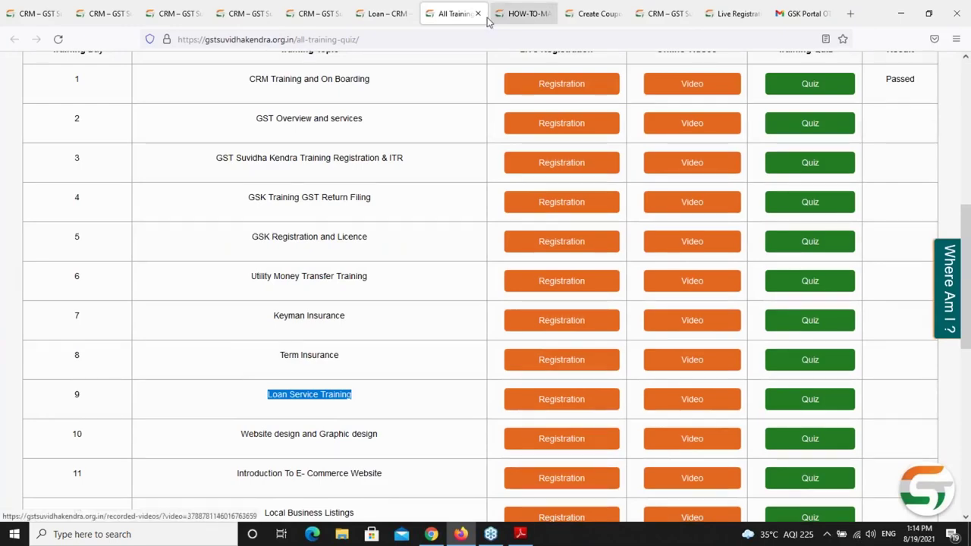
click(477, 15)
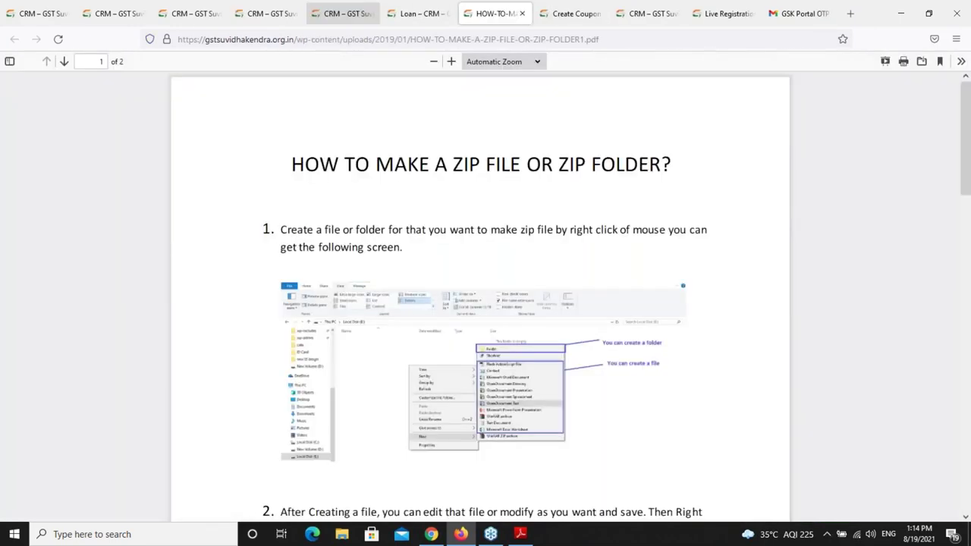
- Open Micro ATM from the dashboard in a new tab and examine the distributorship application form, including the delivery address and quantity fields
click(342, 14)
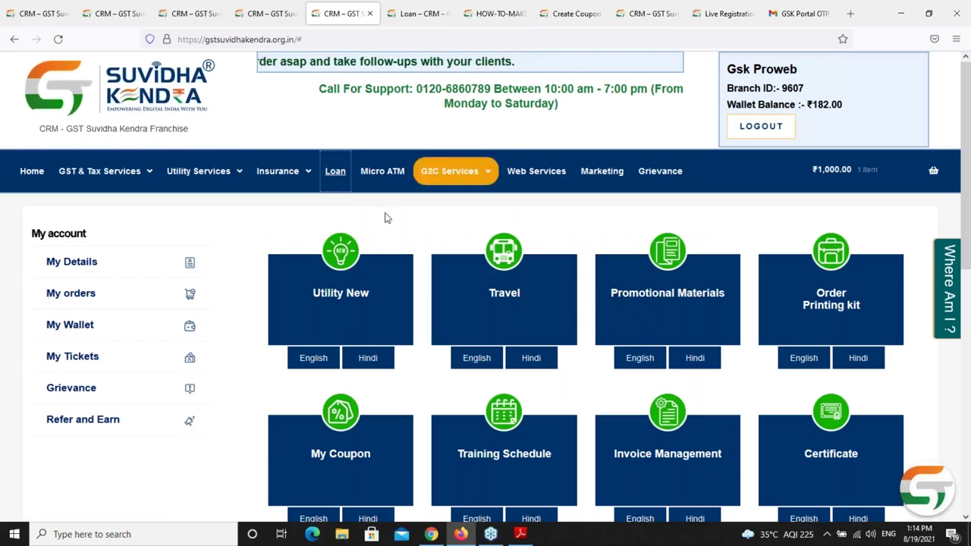
right_click(367, 179)
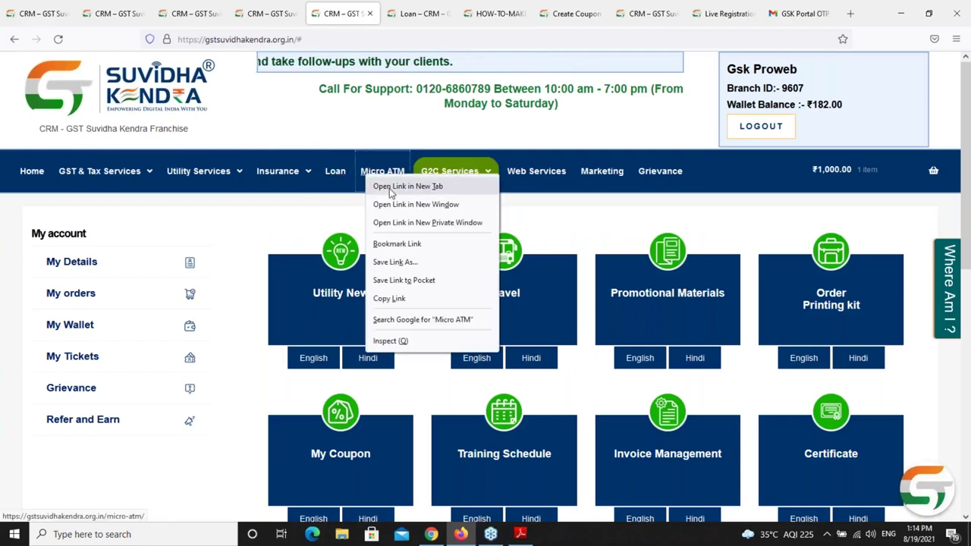
click(394, 186)
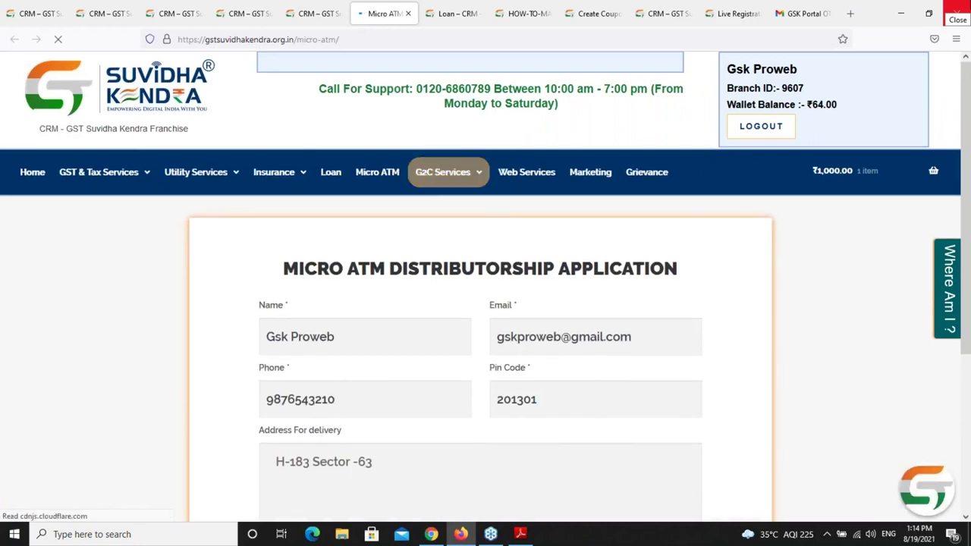
scroll(336, 340, down, 3)
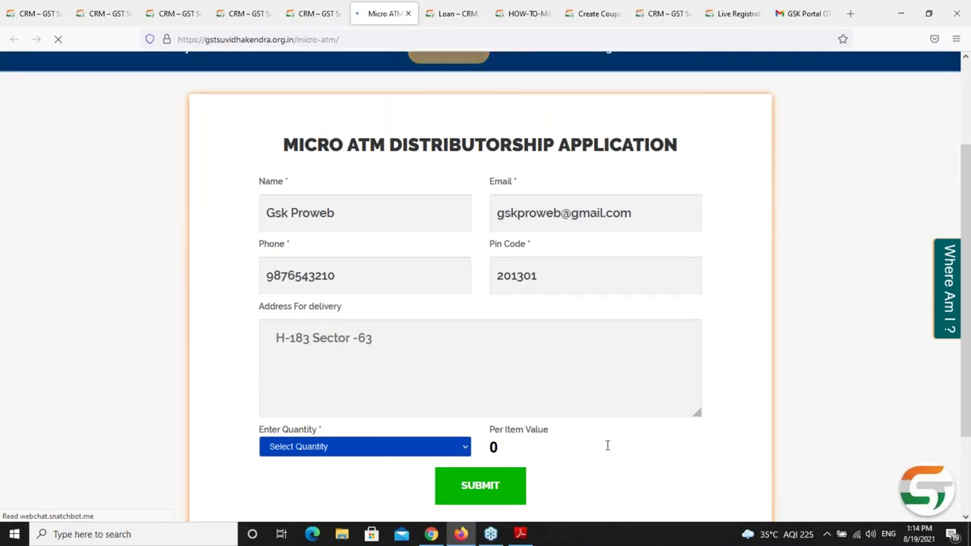
scroll(607, 446, down, 1)
scroll(312, 302, down, 1)
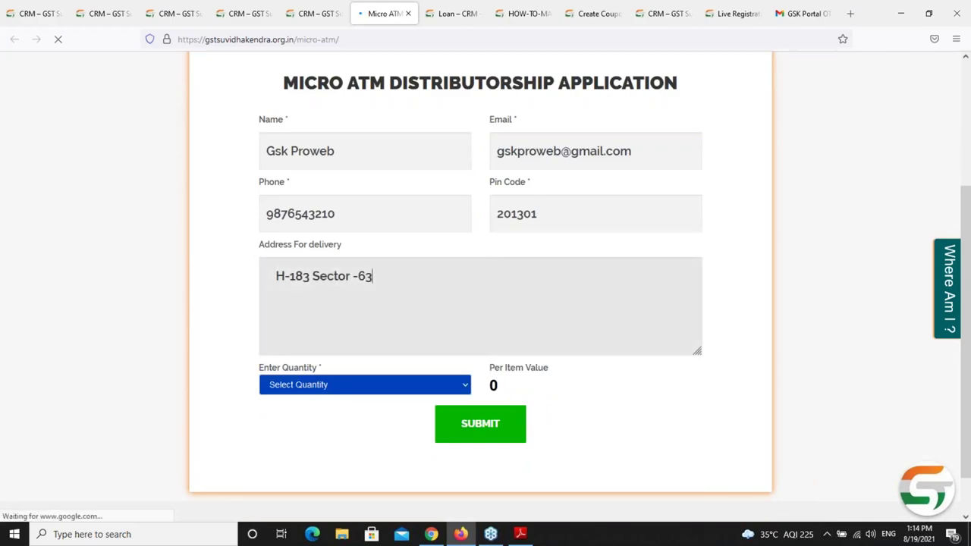
click(447, 387)
click(314, 163)
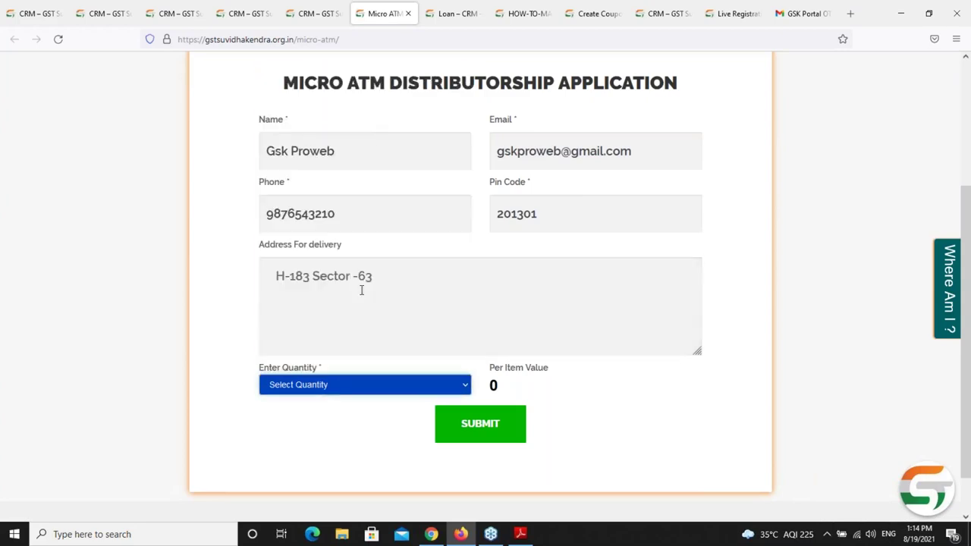
click(519, 410)
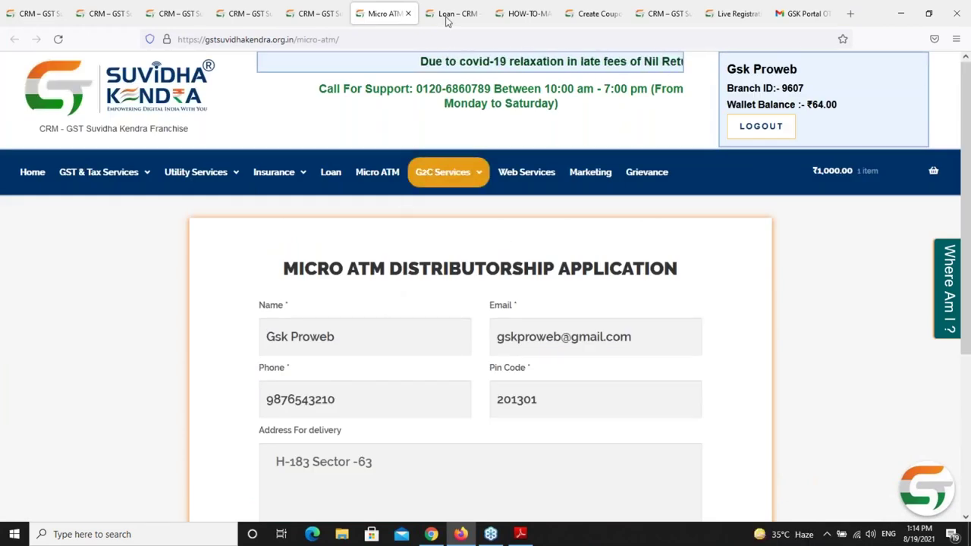
- Revisit the open Loan, Micro ATM and coupon list pages
click(447, 15)
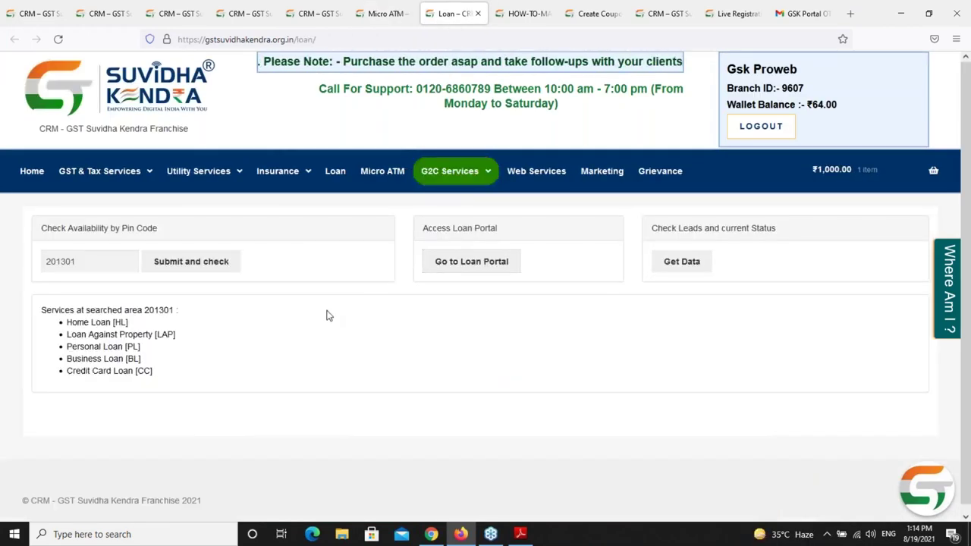
click(388, 15)
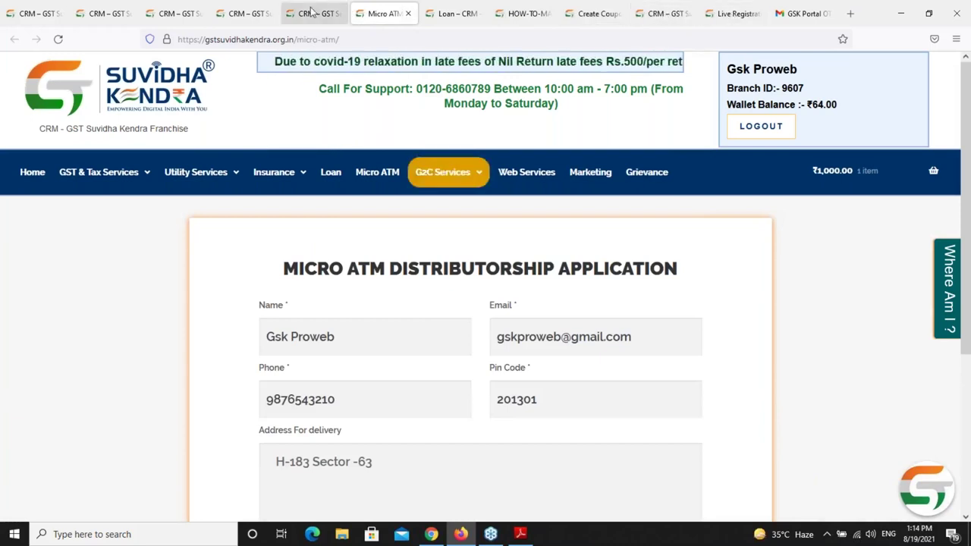
click(585, 14)
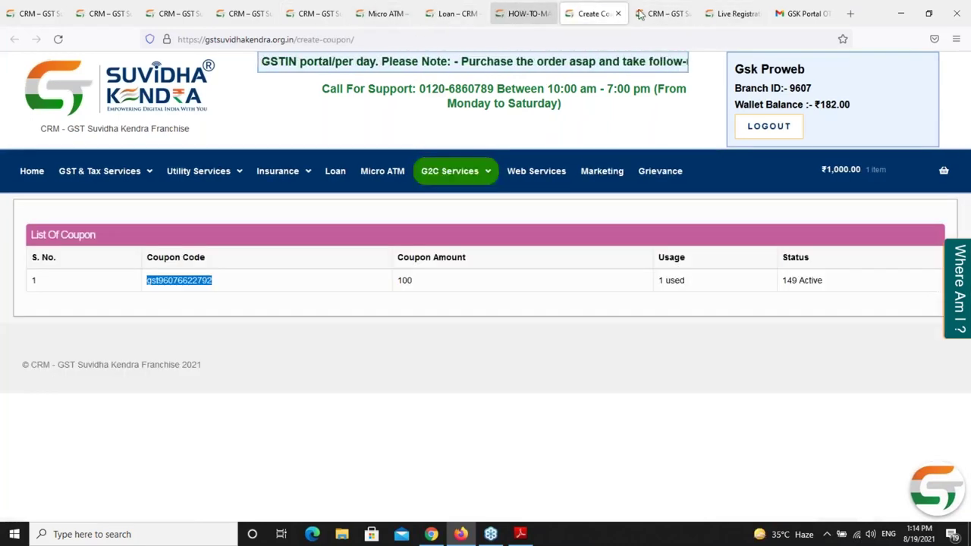
- Close the Day 1 live training registration page and return to the placed order's status page
click(733, 13)
scroll(574, 154, up, 3)
click(21, 42)
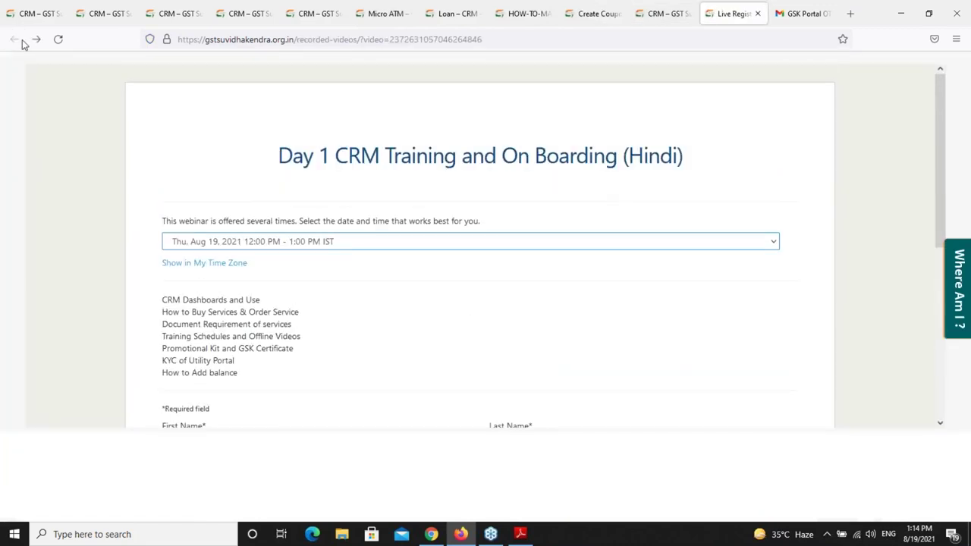
click(758, 14)
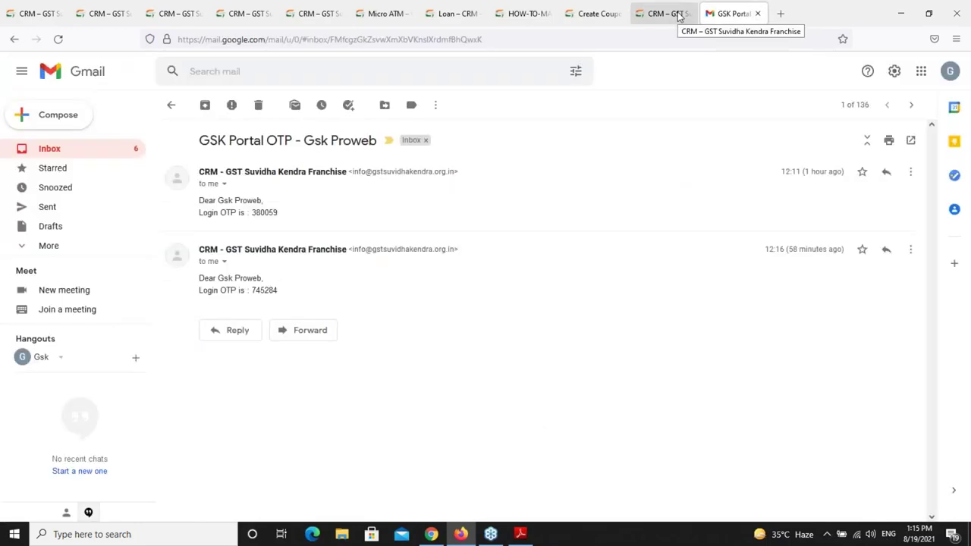
click(679, 13)
scroll(364, 349, up, 4)
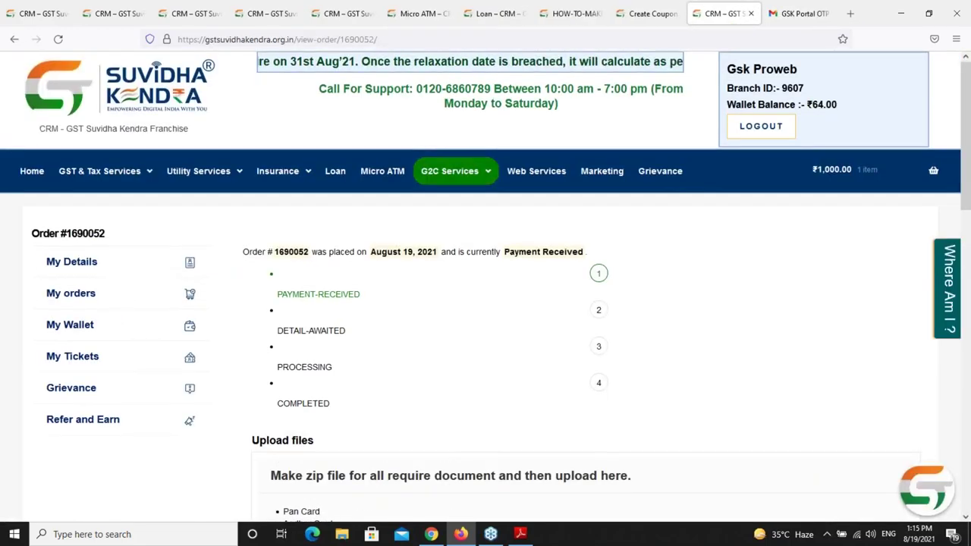
- Return to the portal's home dashboard and open the Hindi training list from Training Schedule in a new tab
click(35, 174)
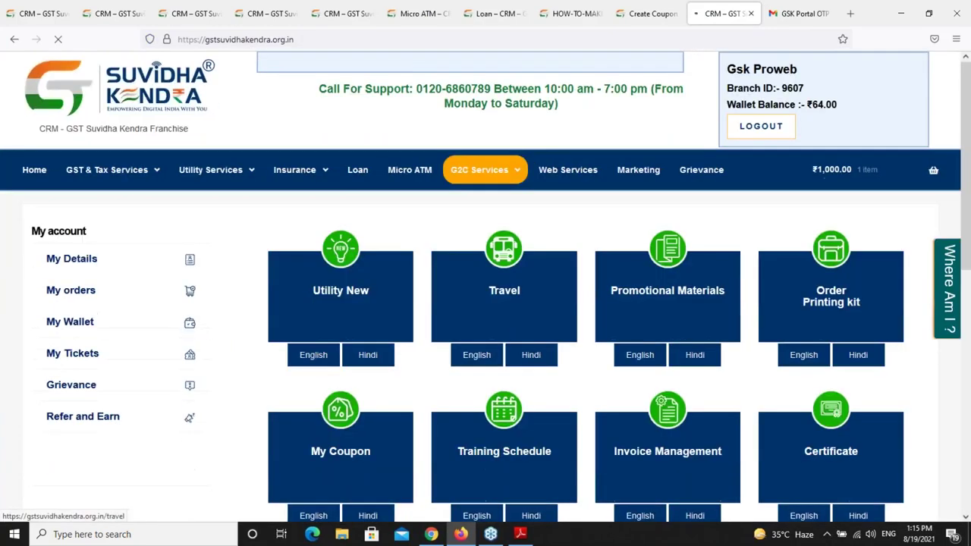
scroll(503, 329, down, 2)
click(503, 330)
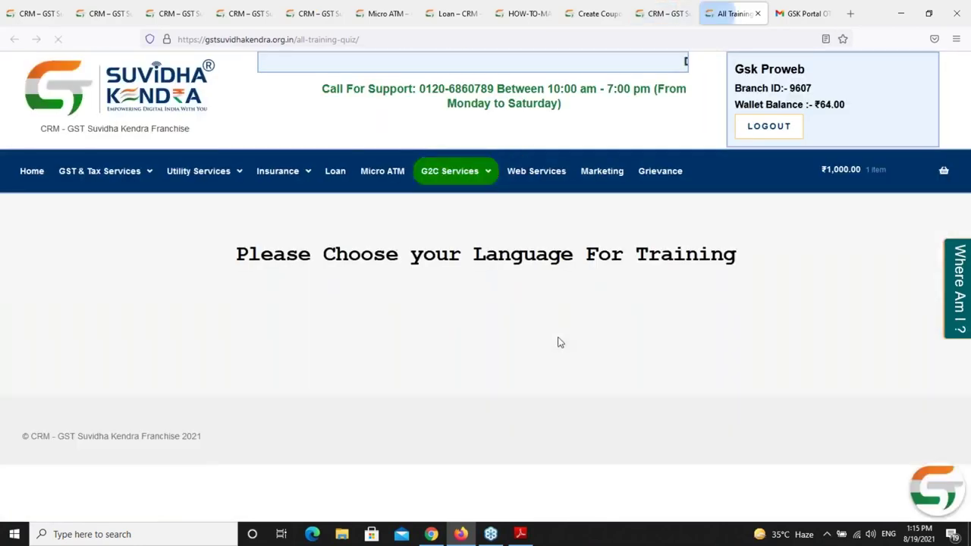
click(585, 365)
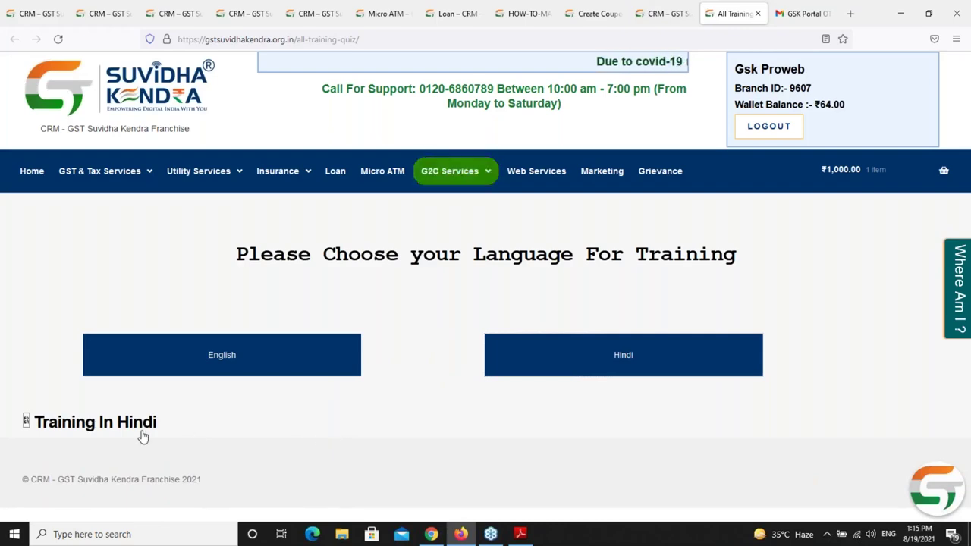
- Locate and highlight the day 18 topic Lead Generation using Micro ATM in the Hindi training list, and close the training page
scroll(143, 437, down, 15)
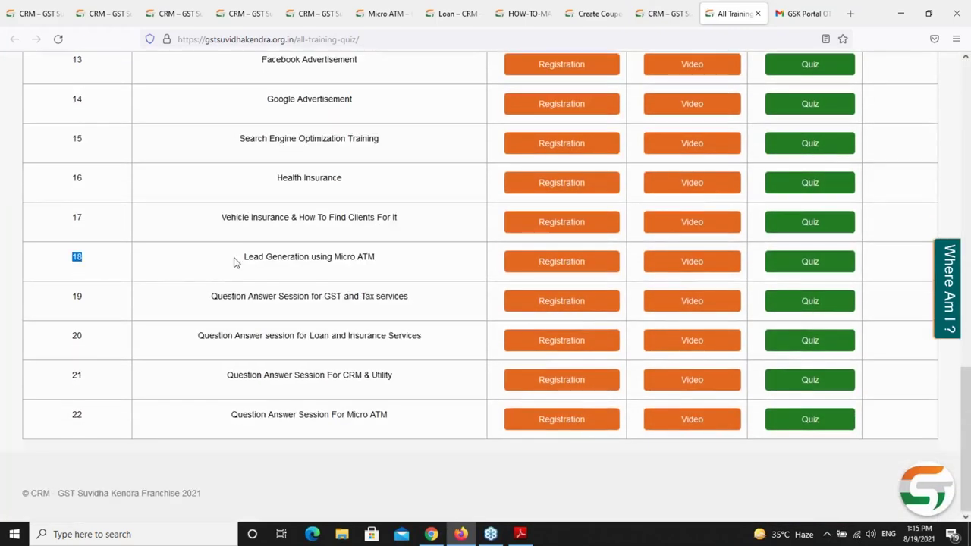
drag(234, 262, 352, 258)
double_click(347, 257)
triple_click(245, 258)
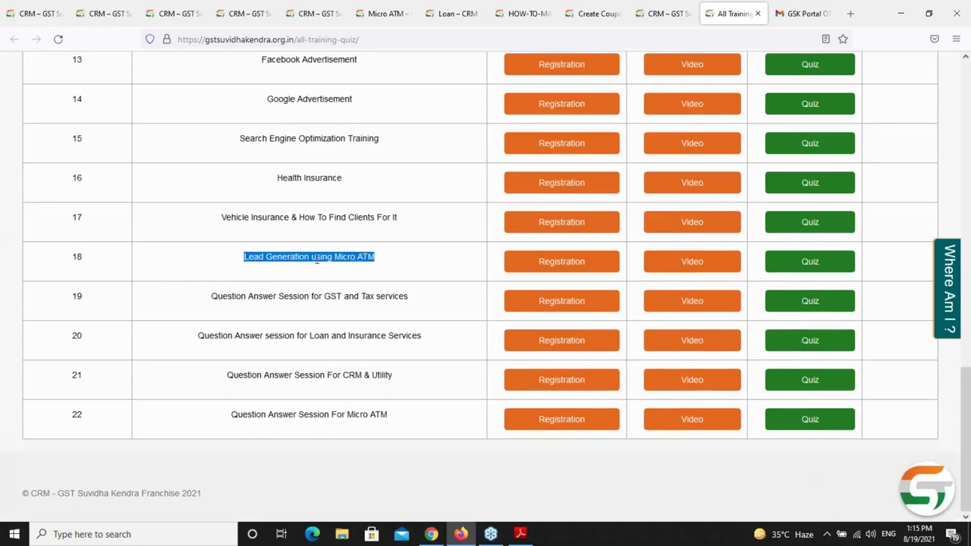
double_click(346, 260)
triple_click(350, 262)
scroll(593, 261, up, 15)
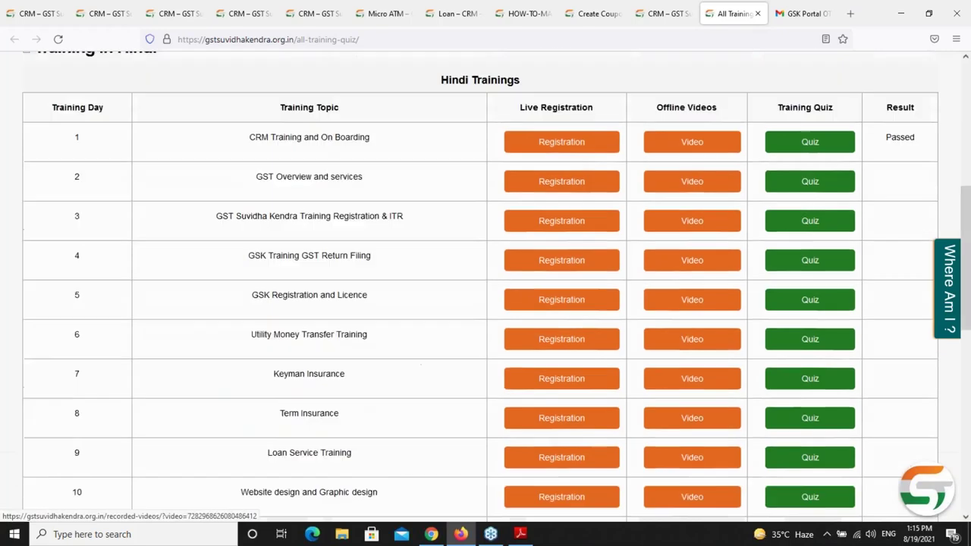
scroll(25, 299, up, 3)
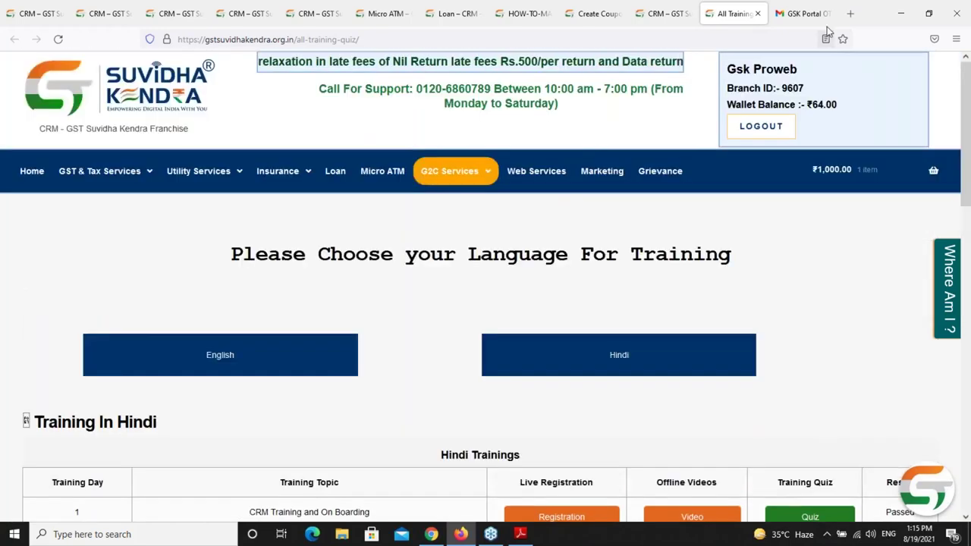
click(757, 13)
- Go back to an open dashboard page, open Web Services in a new tab and examine the Website Package offers
click(334, 12)
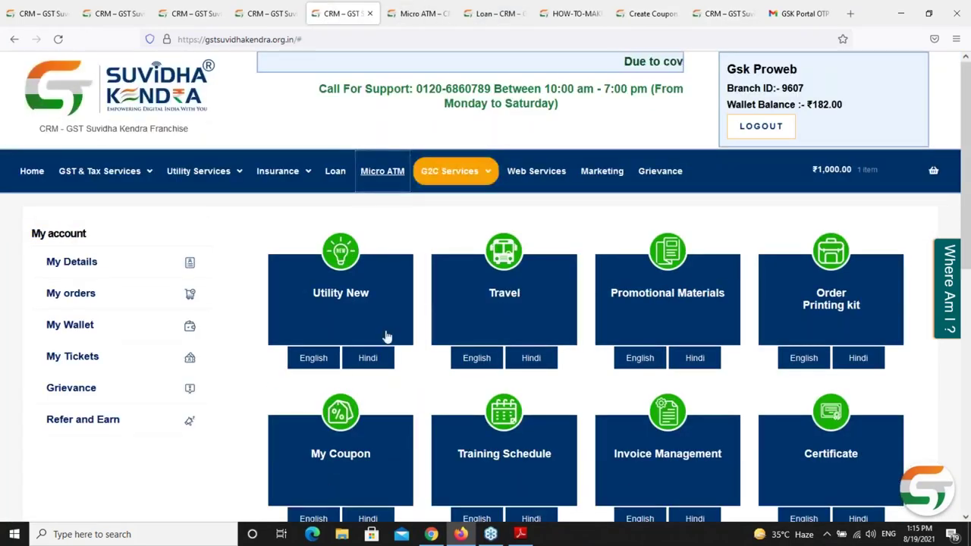
key(ctrl+Tab)
key(ctrl+Tab)
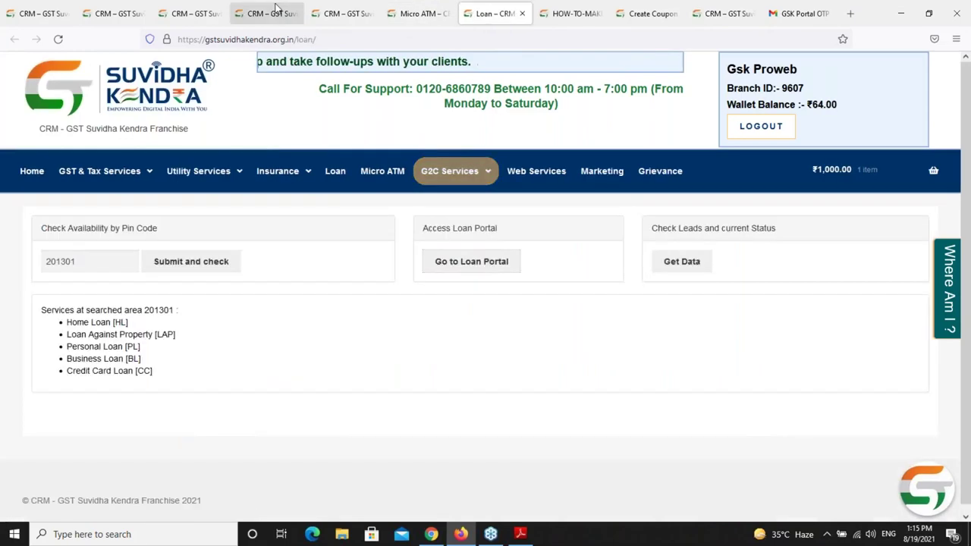
key(ctrl+shift+Tab)
key(ctrl+shift+Tab)
key(ctrl+shift+Tab)
scroll(559, 375, down, 1)
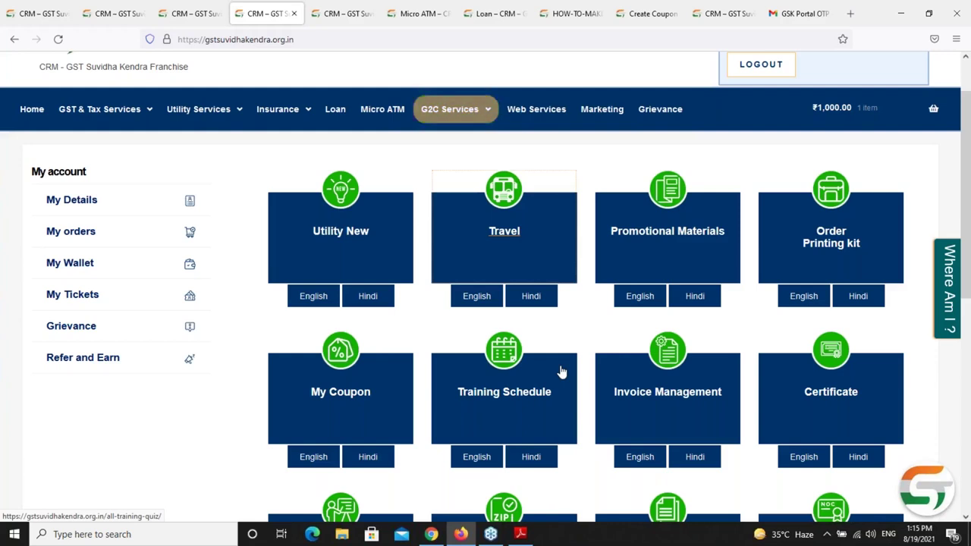
right_click(529, 119)
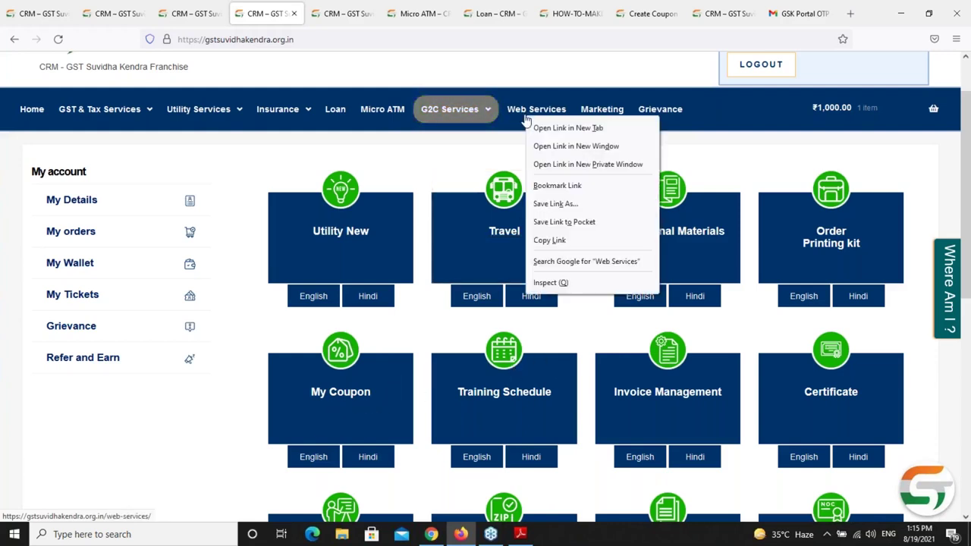
click(565, 128)
click(319, 13)
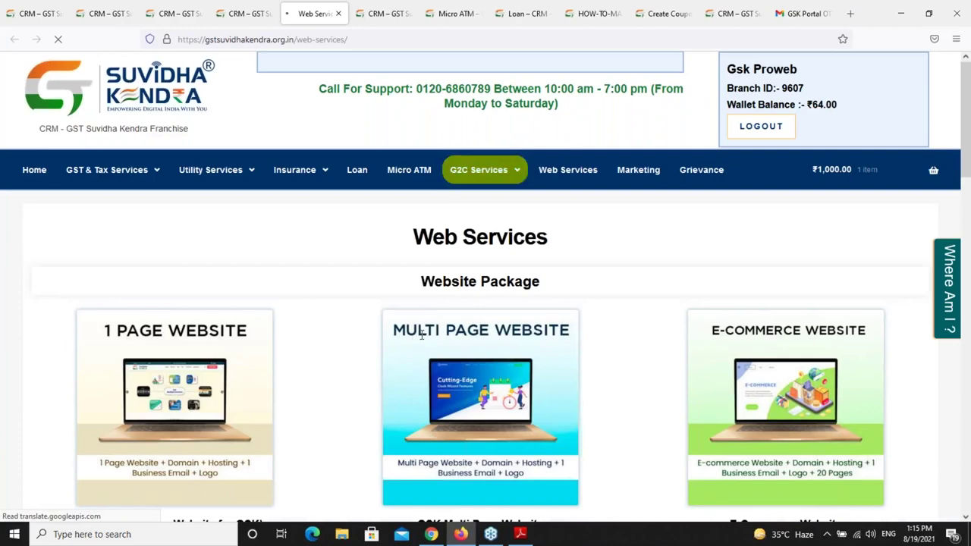
scroll(421, 335, down, 3)
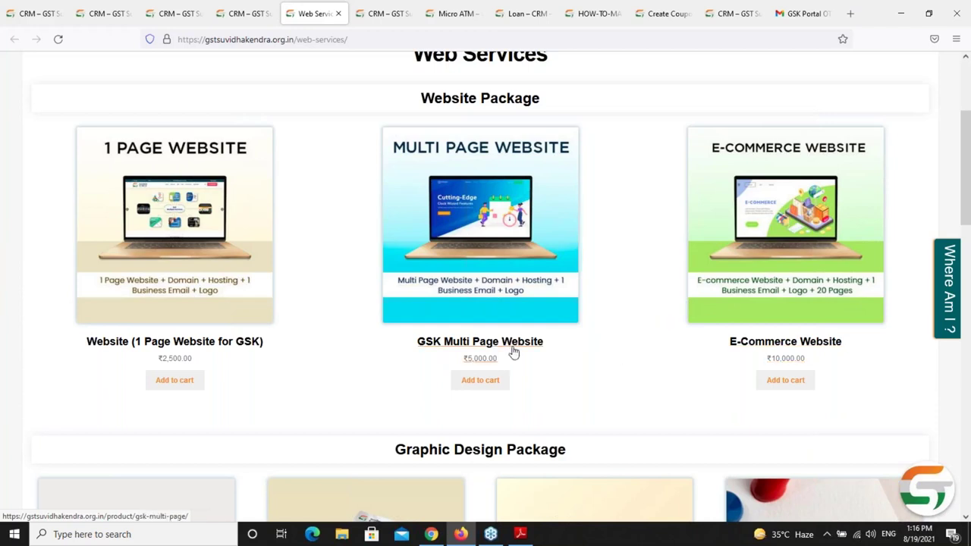
scroll(566, 366, down, 5)
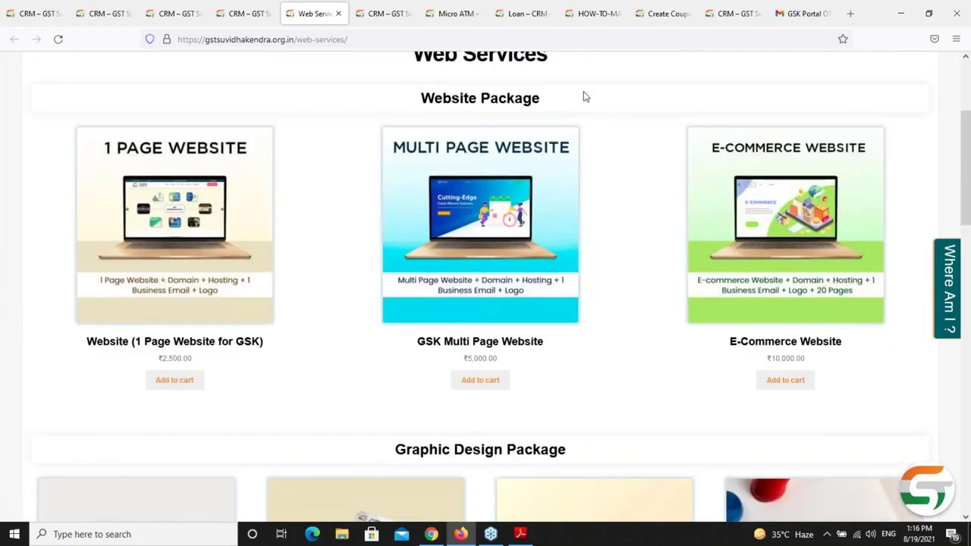
- Revisit the open coupon list, dashboard and zip file instruction pages
click(649, 14)
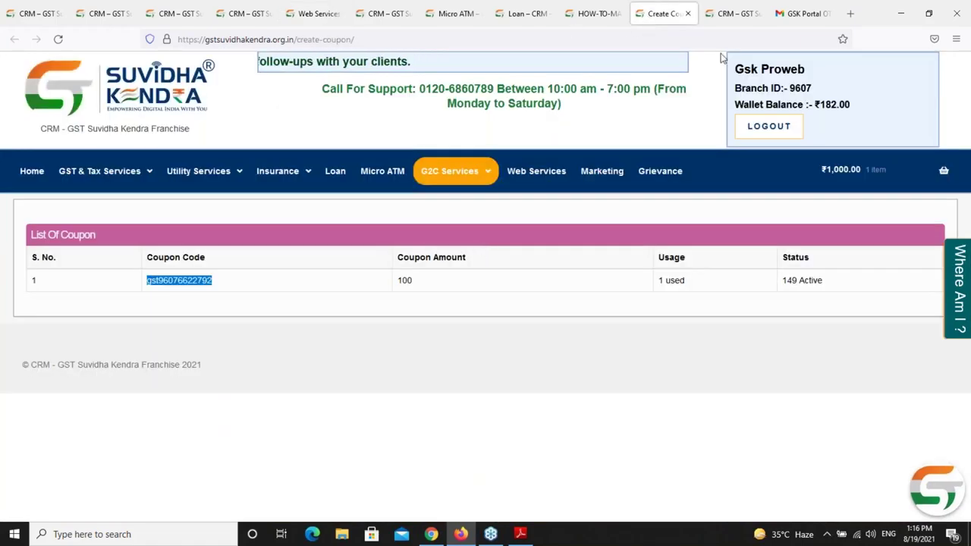
click(802, 13)
click(730, 14)
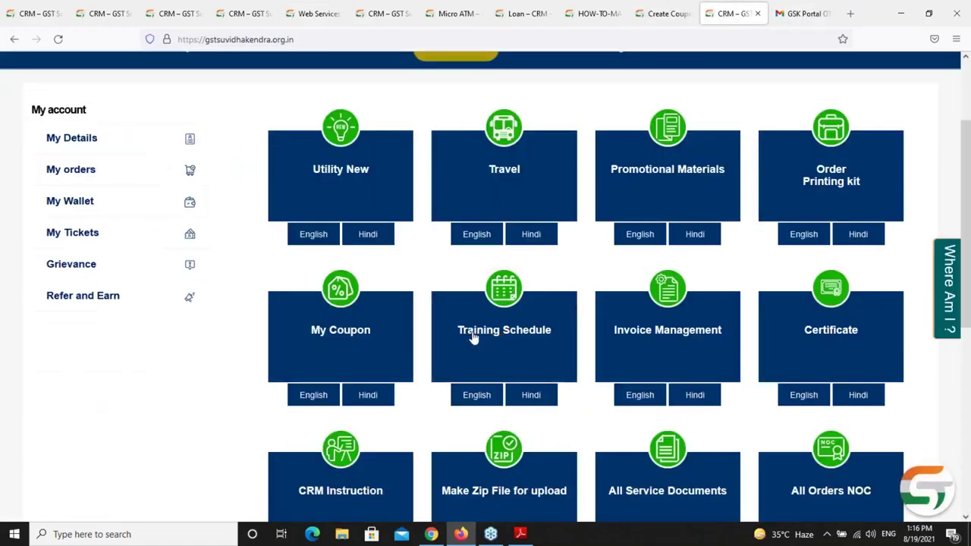
scroll(472, 338, down, 3)
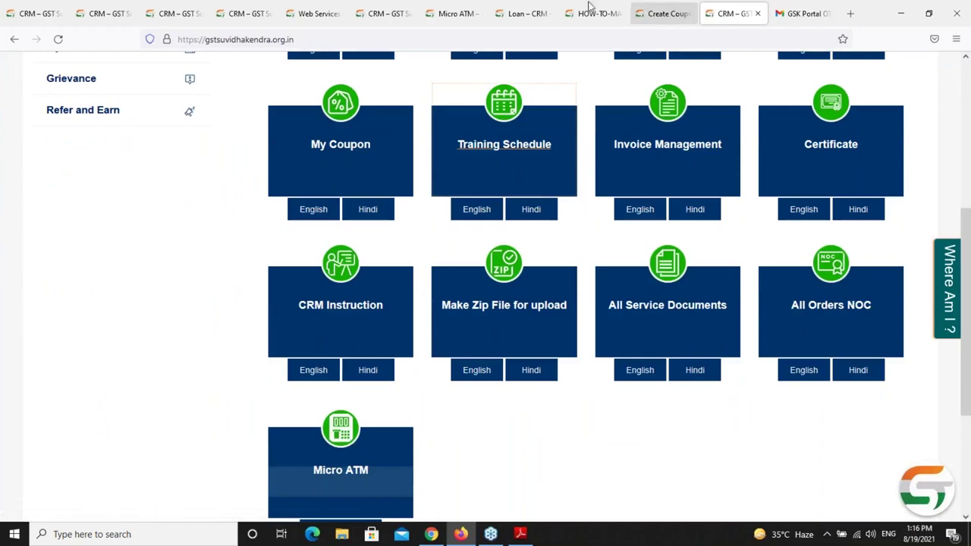
click(377, 14)
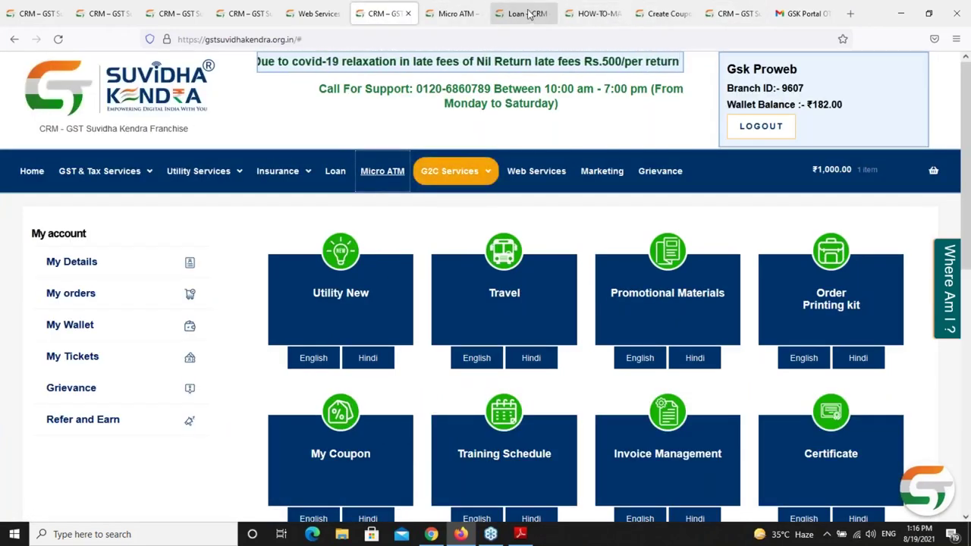
click(596, 14)
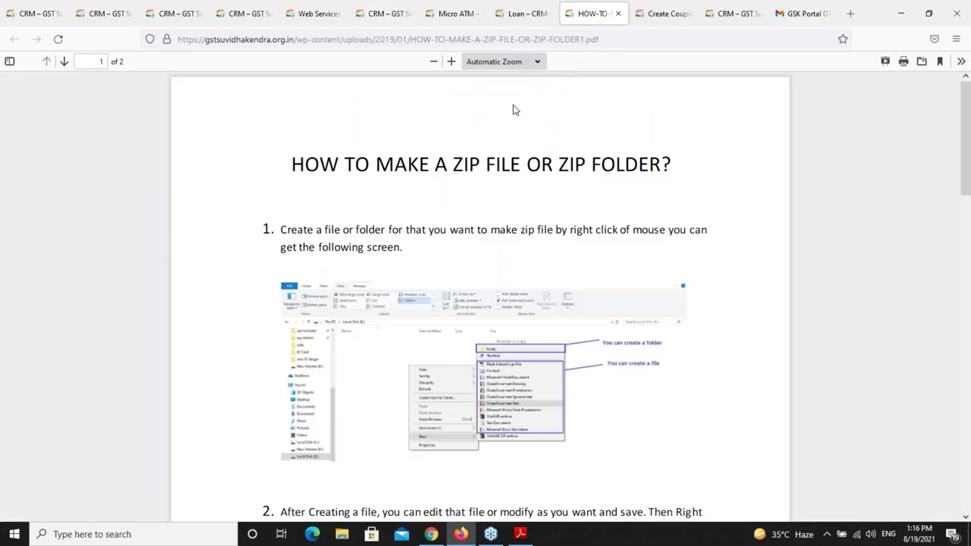
- Return to the Web Services page and examine the Graphic Design, Local Marketing and Additional Service packages with their prices
click(328, 13)
scroll(420, 288, down, 2)
scroll(420, 289, up, 2)
scroll(382, 357, up, 1)
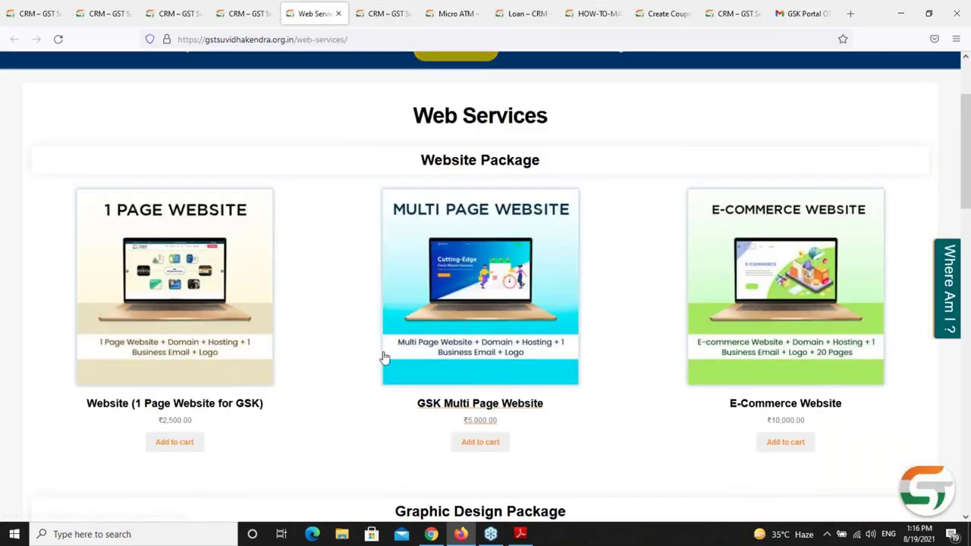
scroll(407, 279, down, 3)
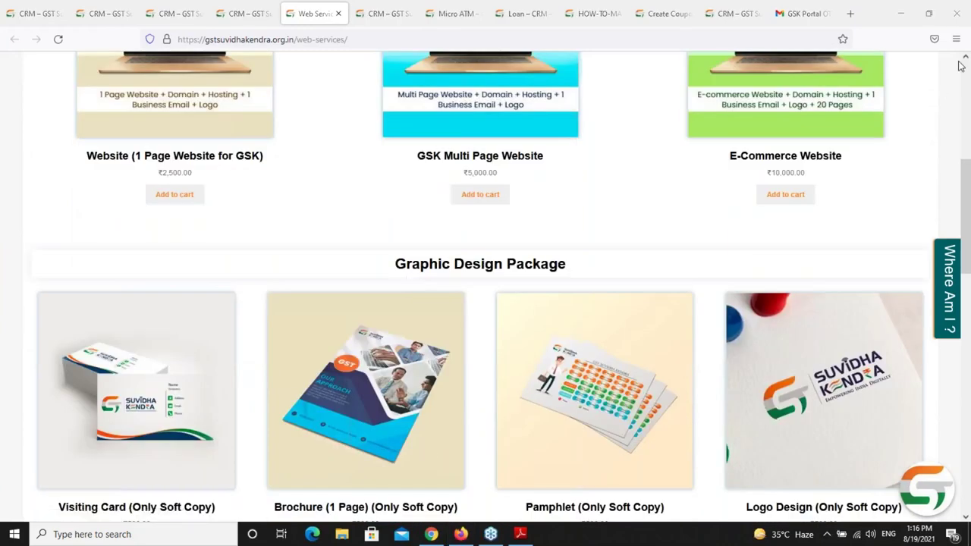
scroll(74, 390, down, 2)
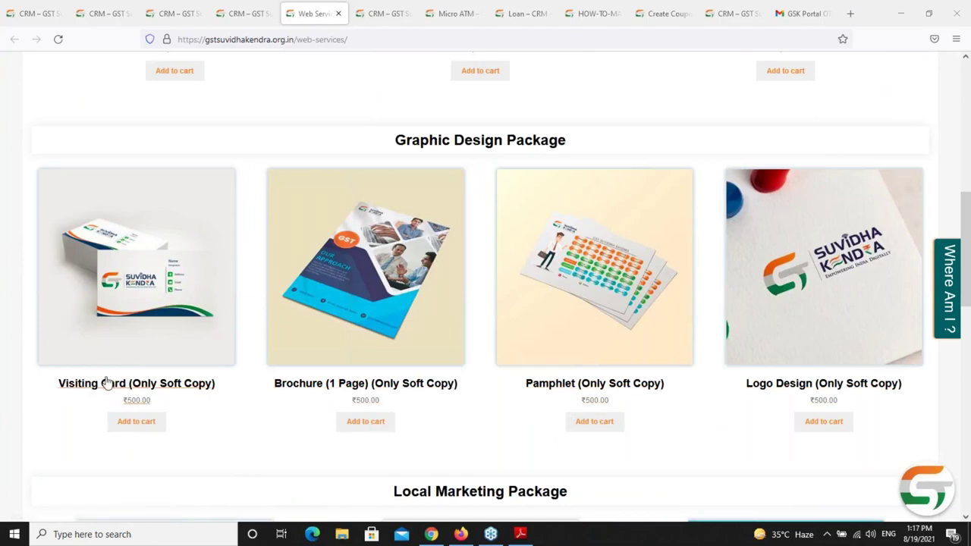
scroll(298, 431, down, 3)
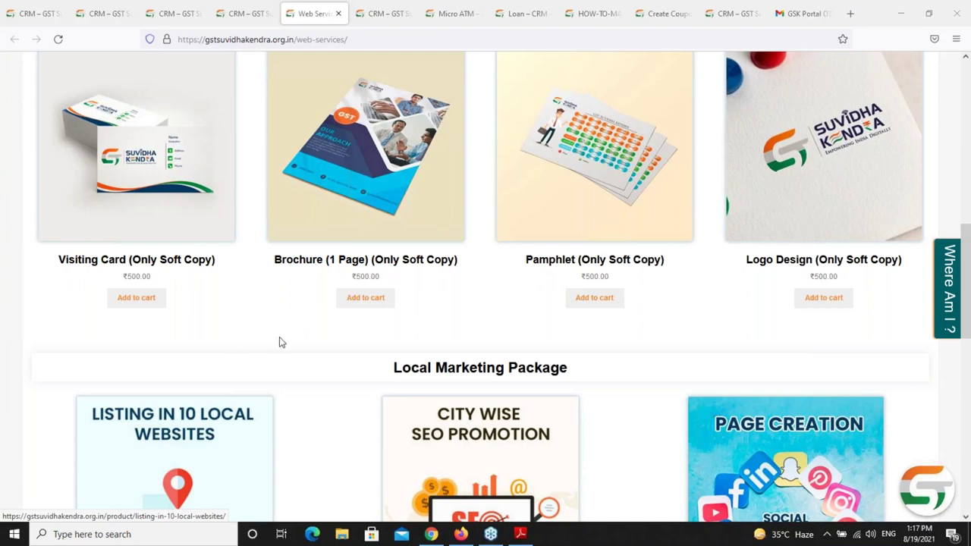
scroll(280, 342, down, 3)
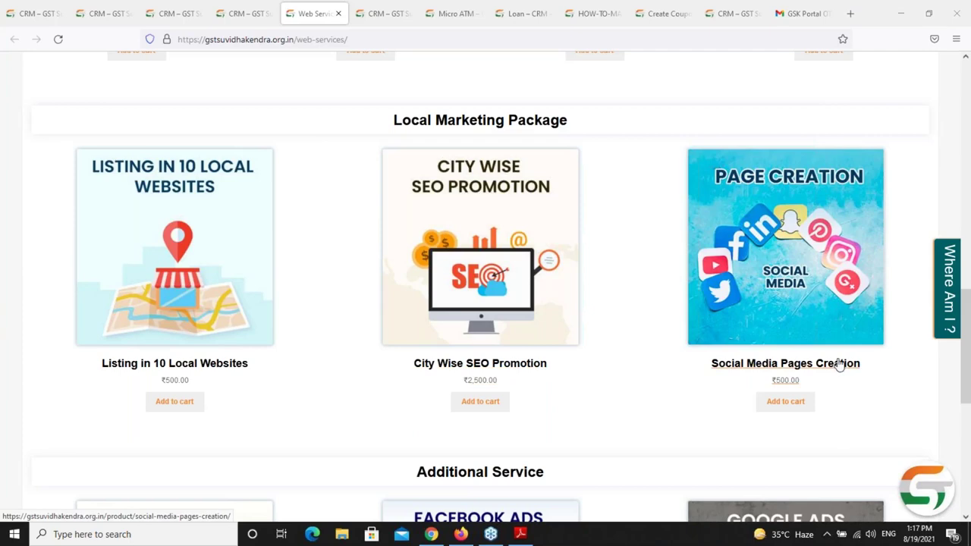
scroll(702, 362, down, 1)
scroll(639, 357, down, 5)
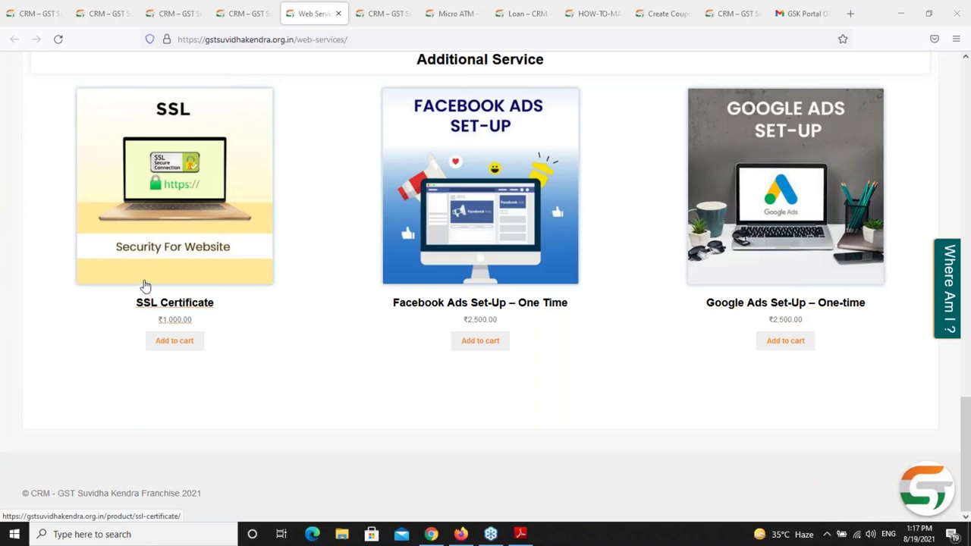
- Look back over the Local Marketing and Website Package offers on the Web Services page
scroll(146, 285, up, 5)
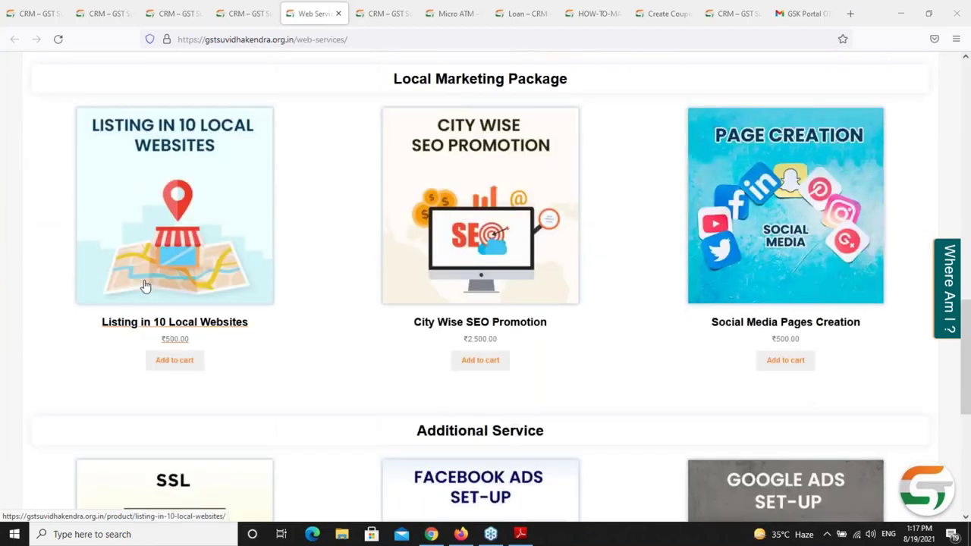
scroll(146, 285, up, 12)
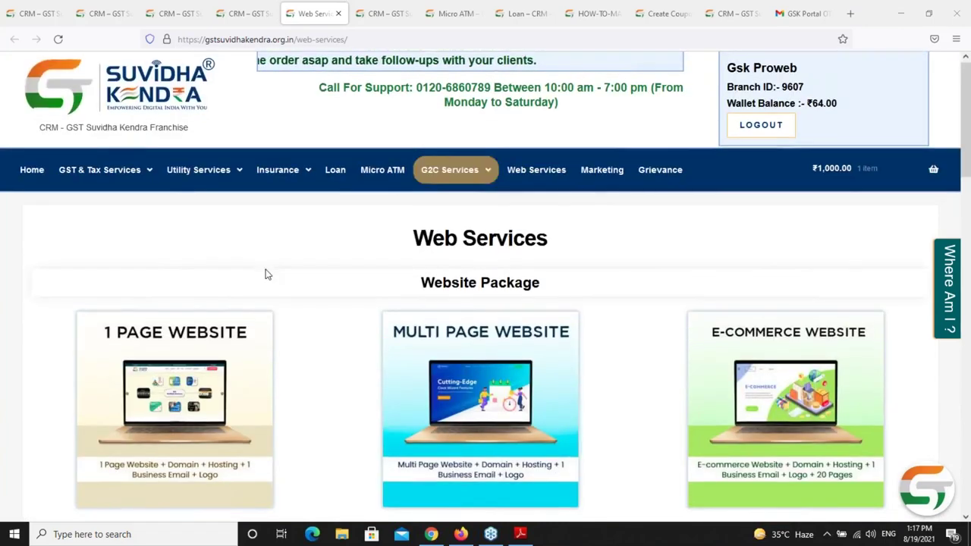
scroll(266, 274, down, 3)
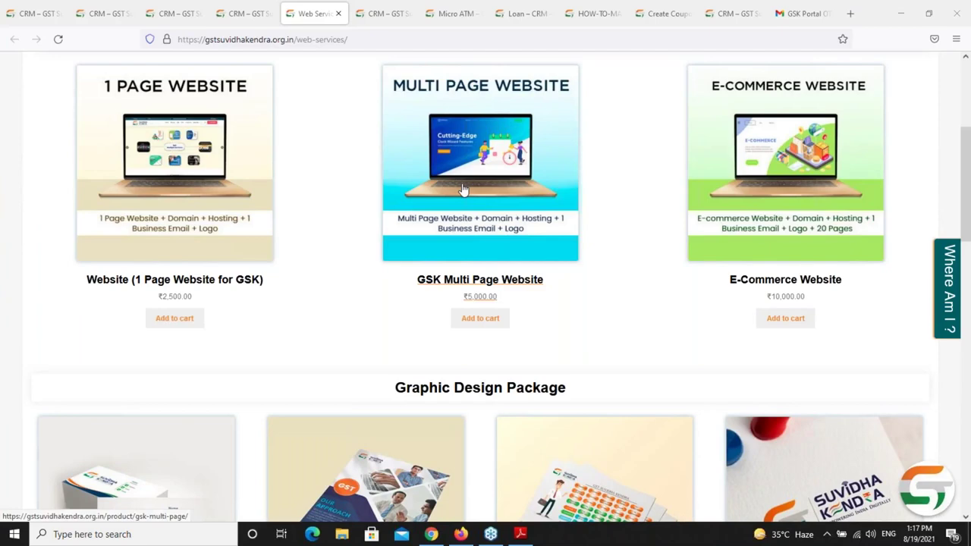
scroll(464, 190, up, 3)
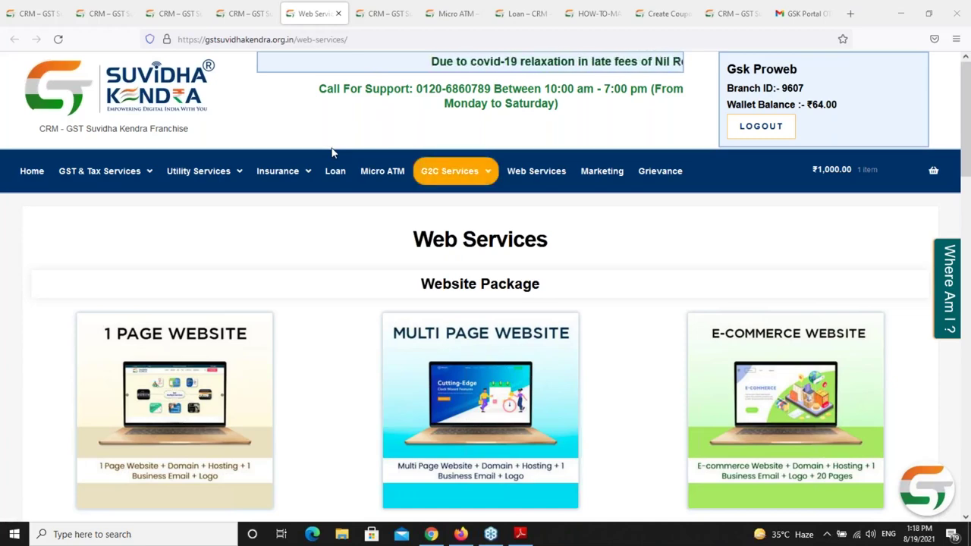
- Go back to the dashboard and open the Refer and Earn page in a new tab
click(225, 16)
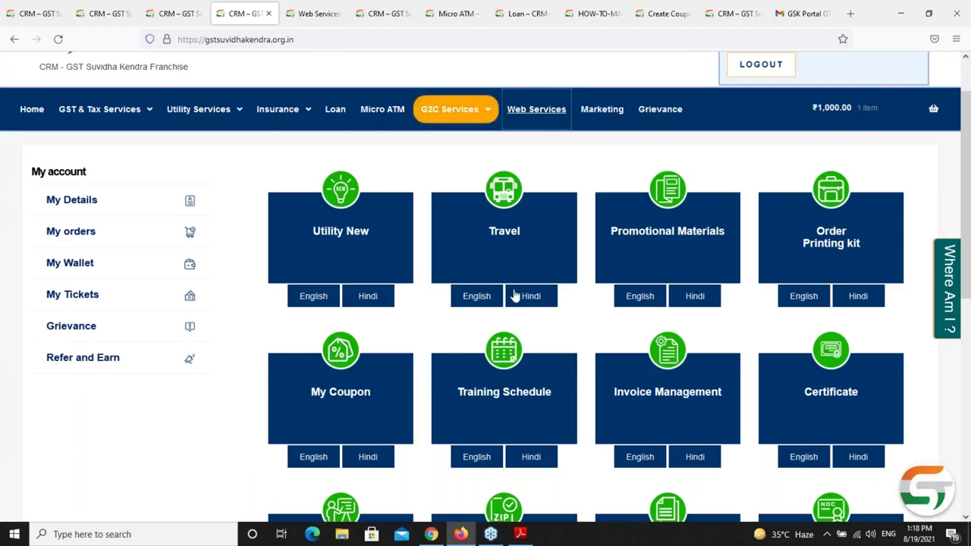
right_click(85, 362)
key(Escape)
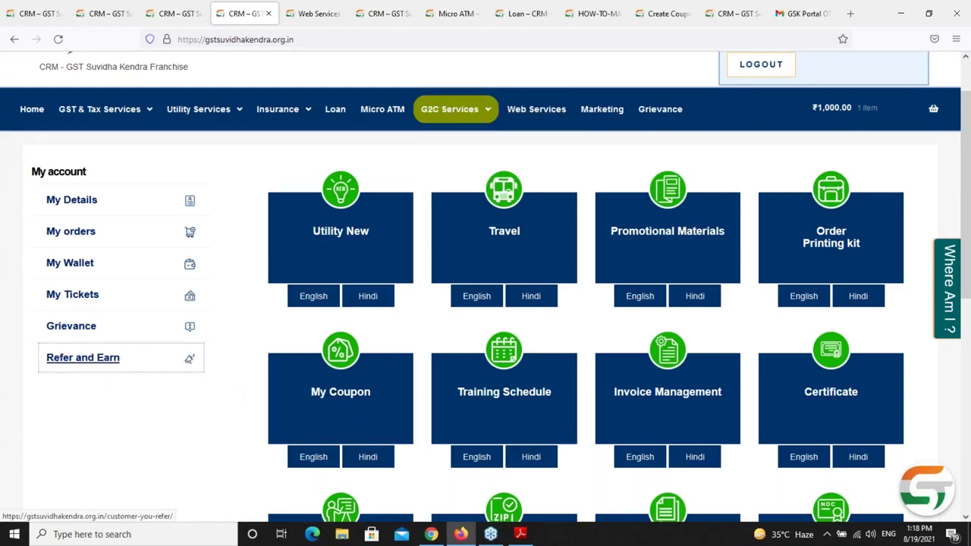
click(290, 14)
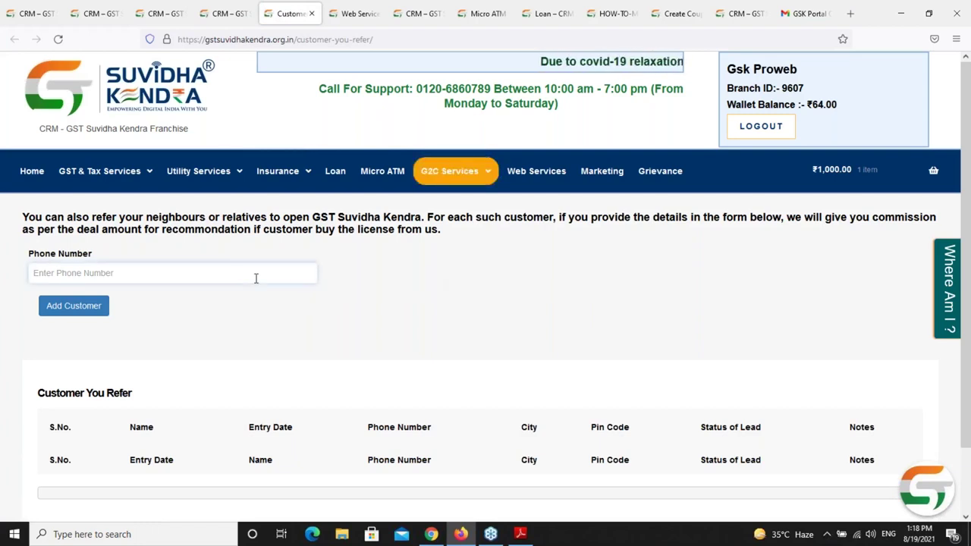
- Fill in the customer's phone number from the saved suggestions and submit it as a new referral
text(9)
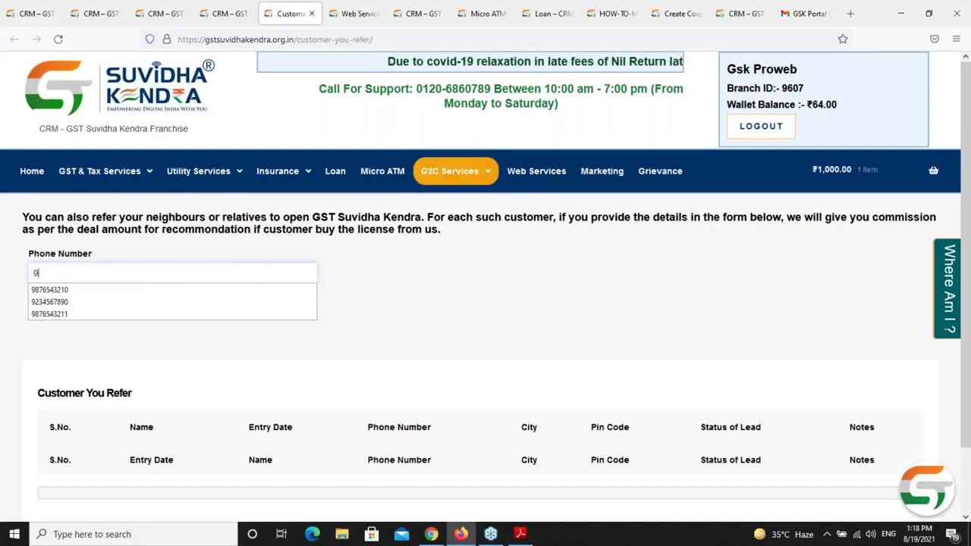
click(51, 302)
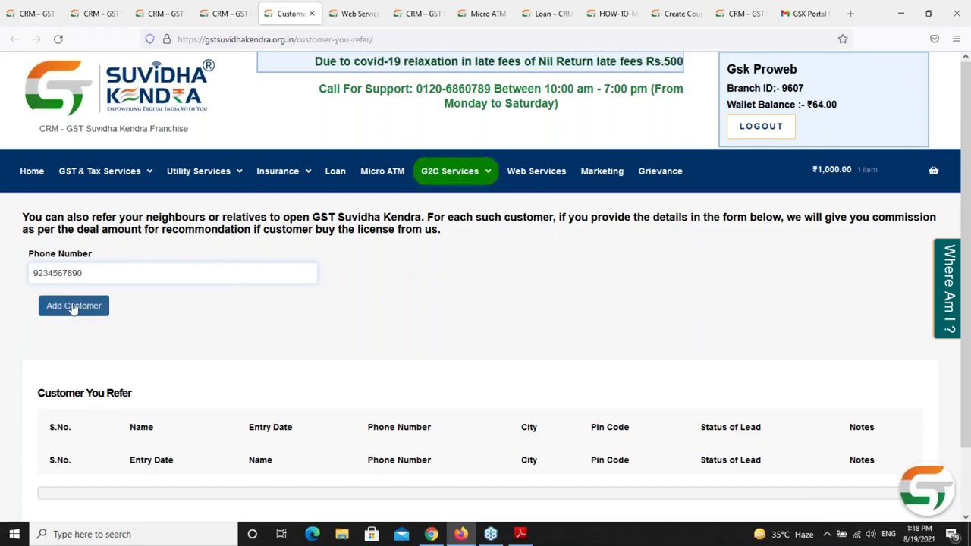
click(68, 312)
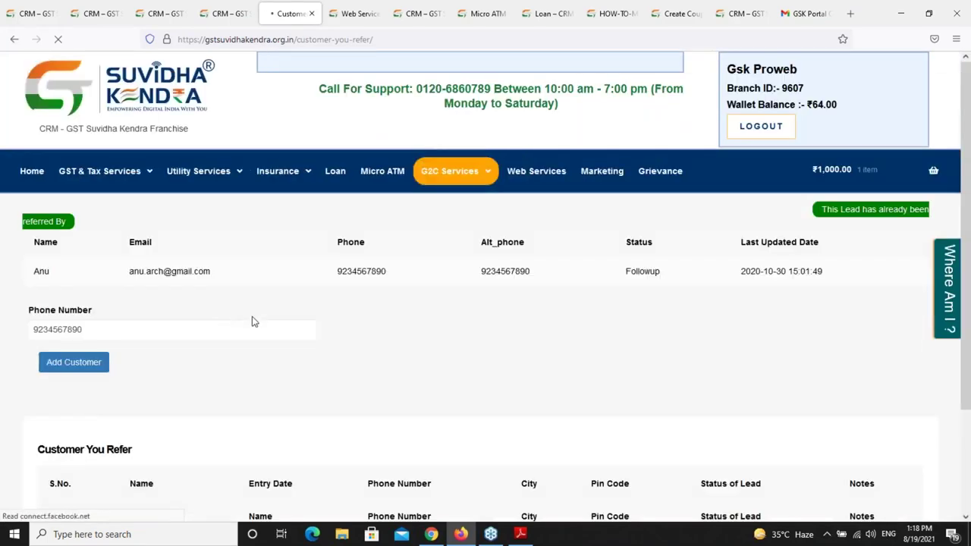
- Replace the referral's phone number with another customer's phone number from the saved suggestions and submit it with Add Customer
scroll(273, 362, down, 2)
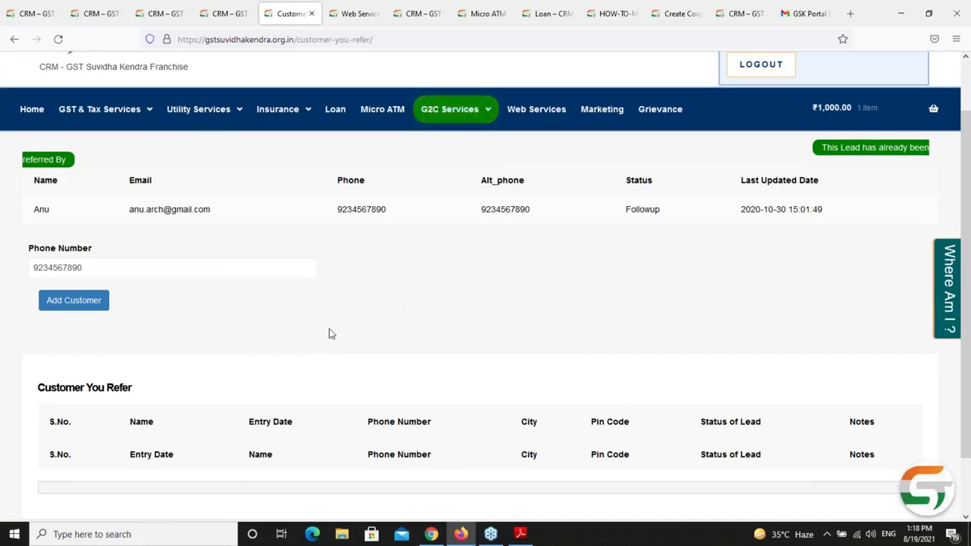
click(133, 267)
key(ctrl+a)
key(BackSpace)
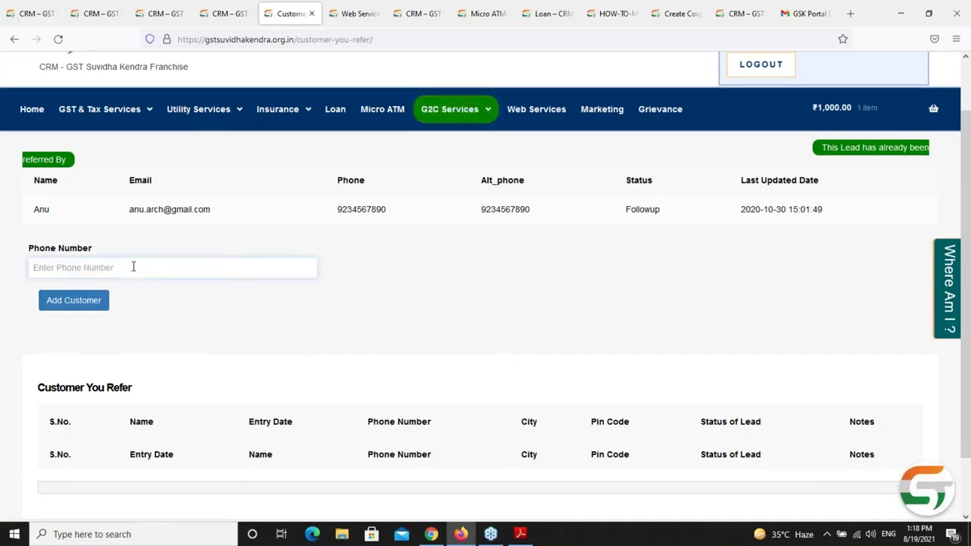
text(98)
click(81, 297)
click(75, 302)
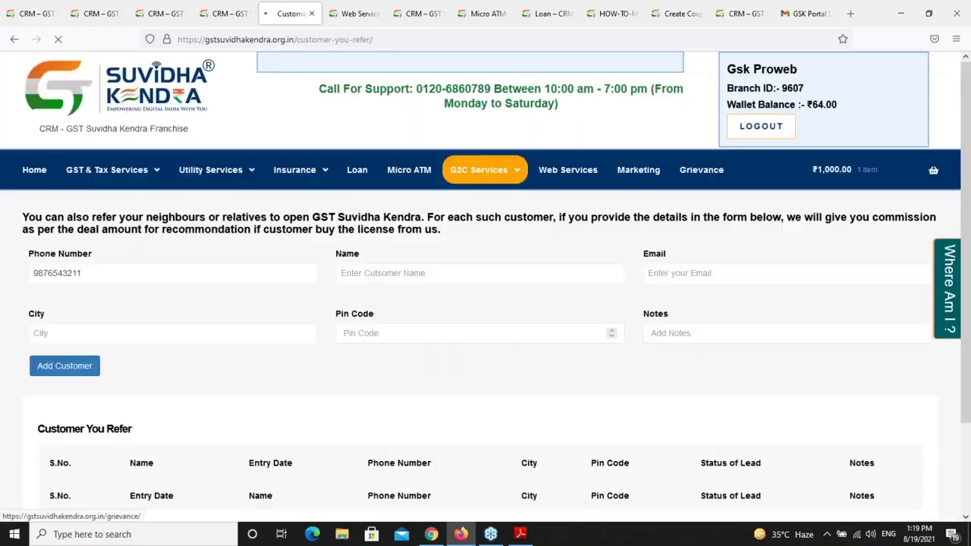
- Review the new referral form's customer detail fields, including Name, Email, City, Pin Code and Notes
scroll(84, 339, down, 3)
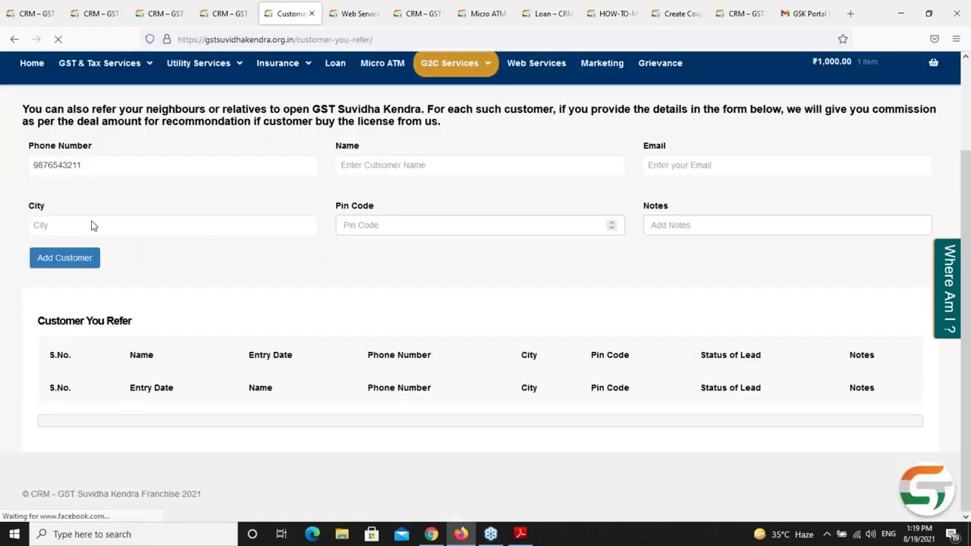
click(378, 165)
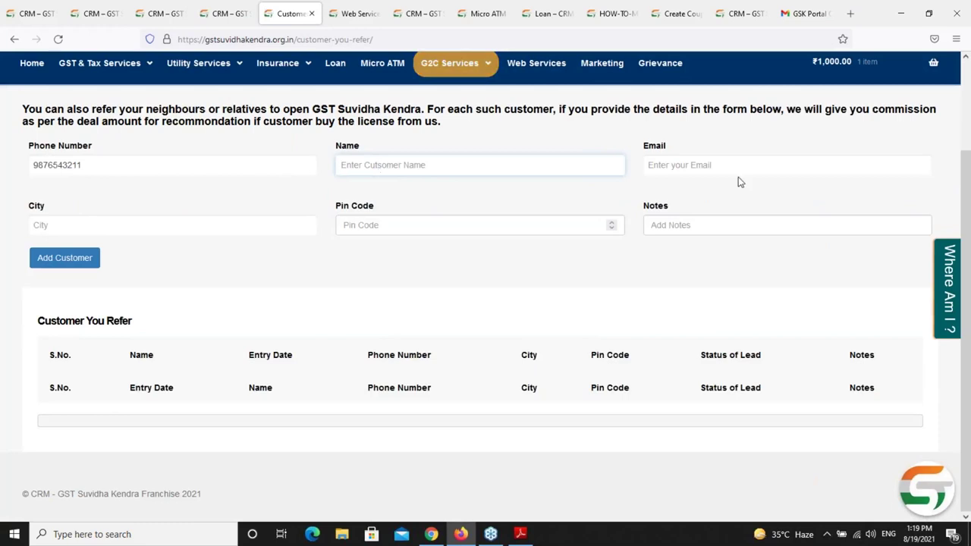
click(373, 224)
click(720, 224)
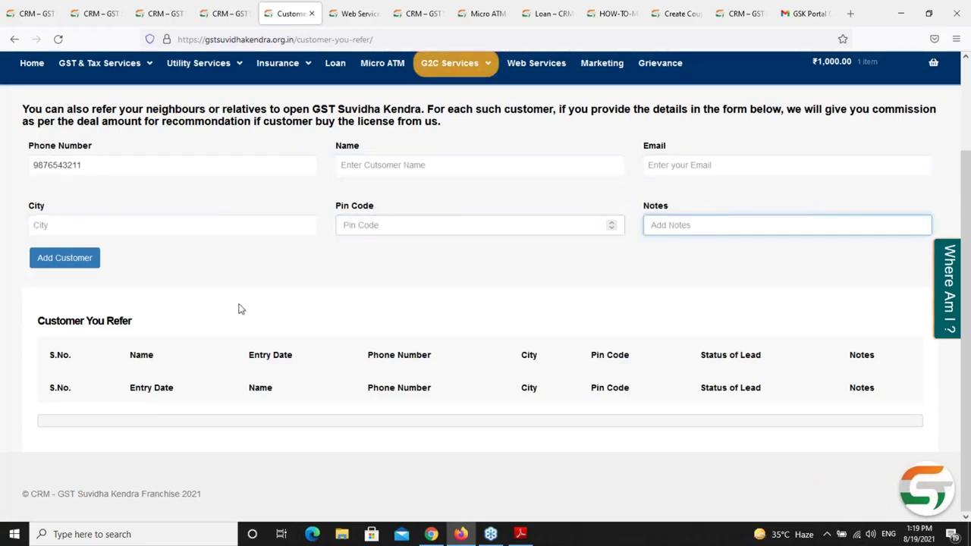
scroll(169, 243, up, 2)
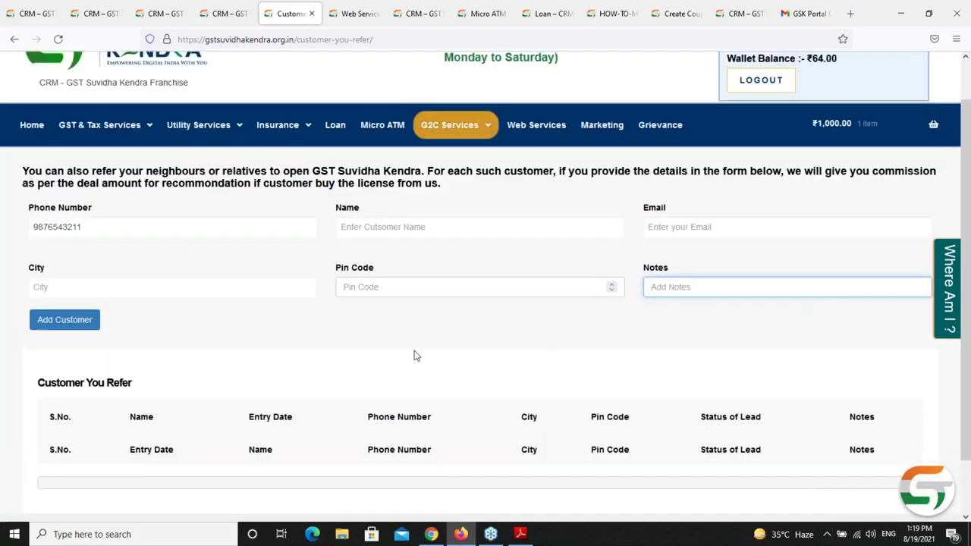
- Clear the customer's phone number from the referral form and close the Refer and Earn page
click(100, 227)
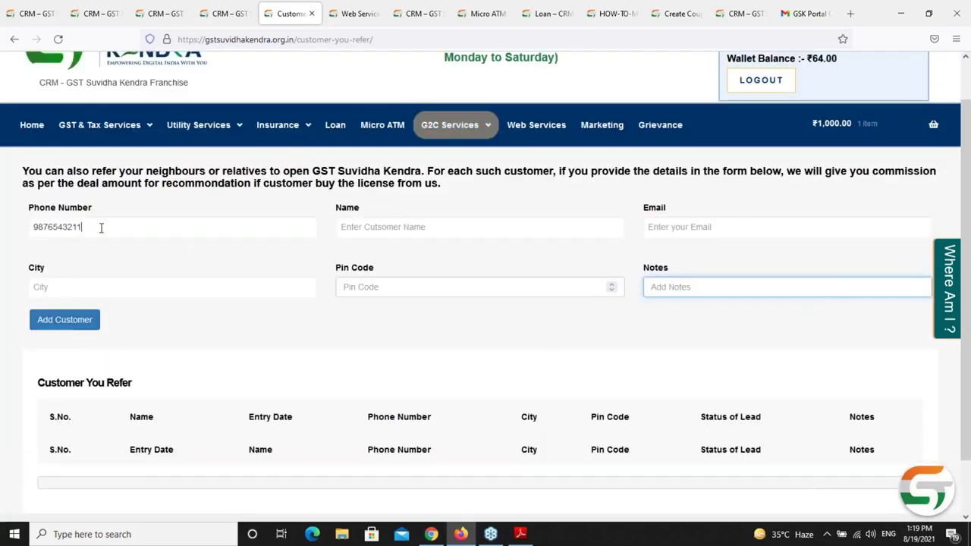
double_click(101, 227)
key(BackSpace)
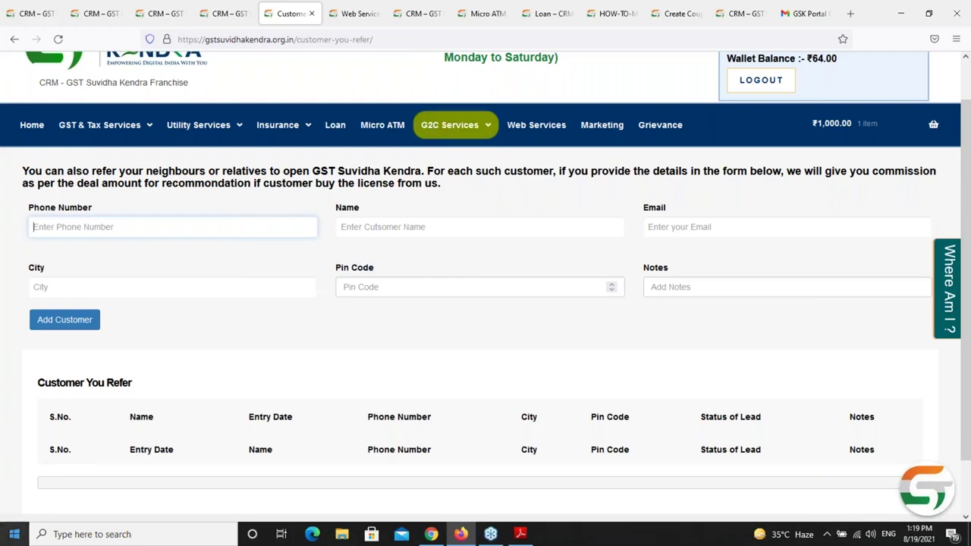
click(311, 14)
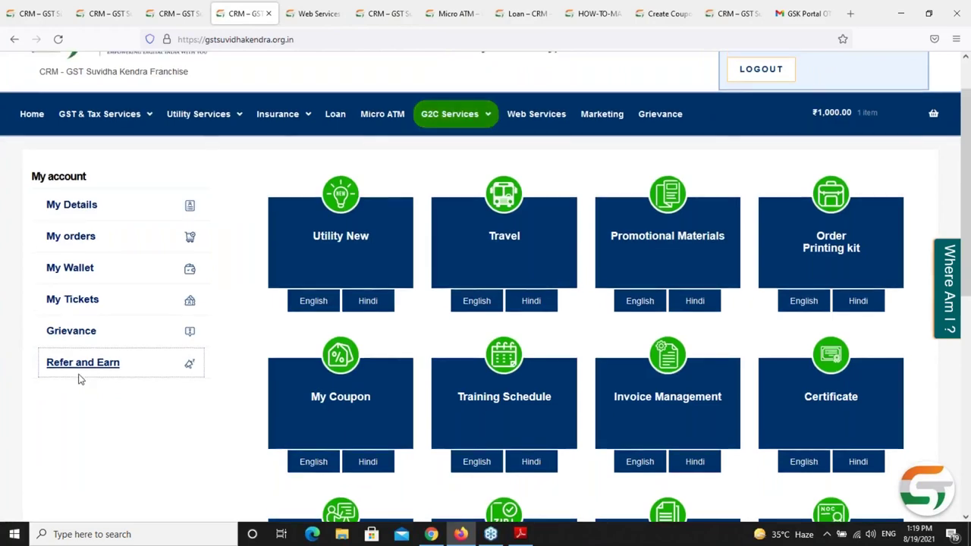
- Open the Marketing page from the dashboard in a new tab and examine its list of ad-posting guides
scroll(79, 380, up, 2)
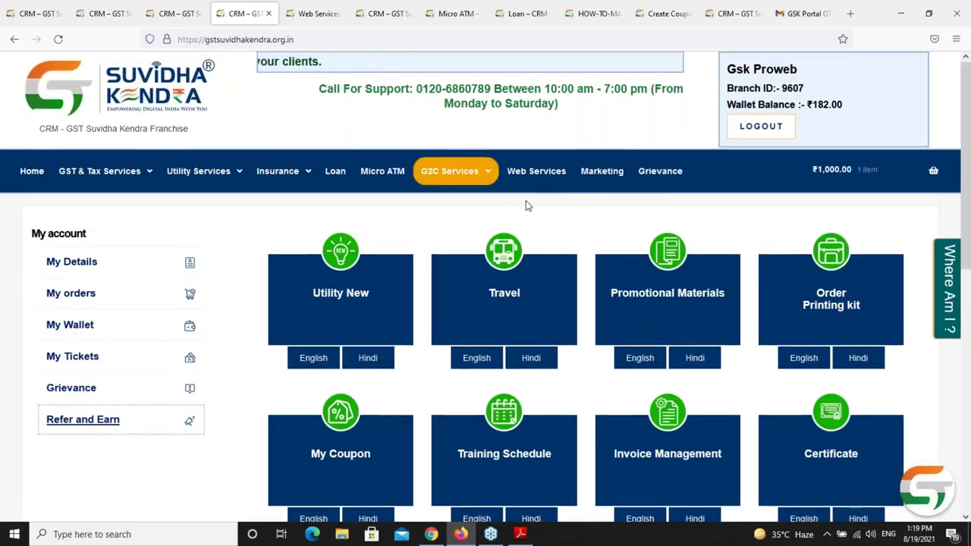
right_click(590, 177)
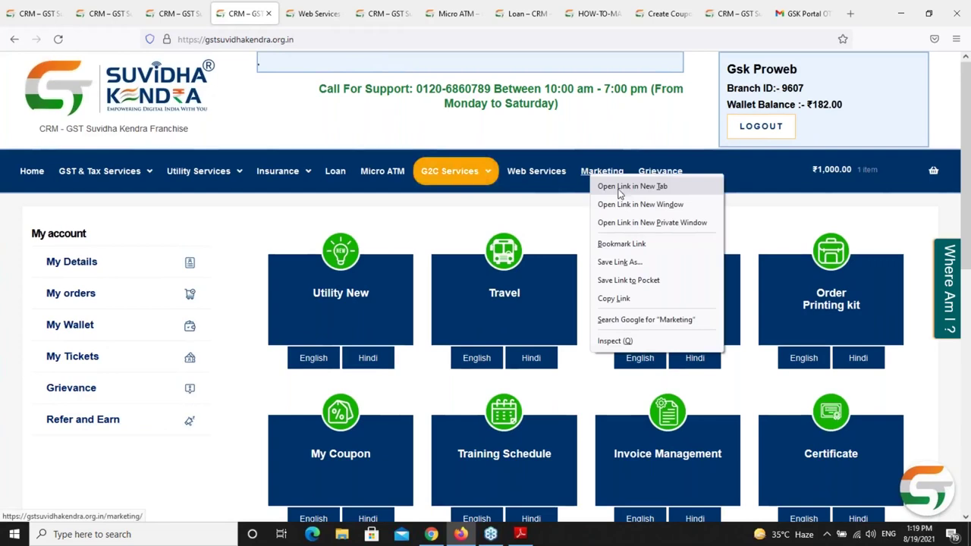
click(627, 189)
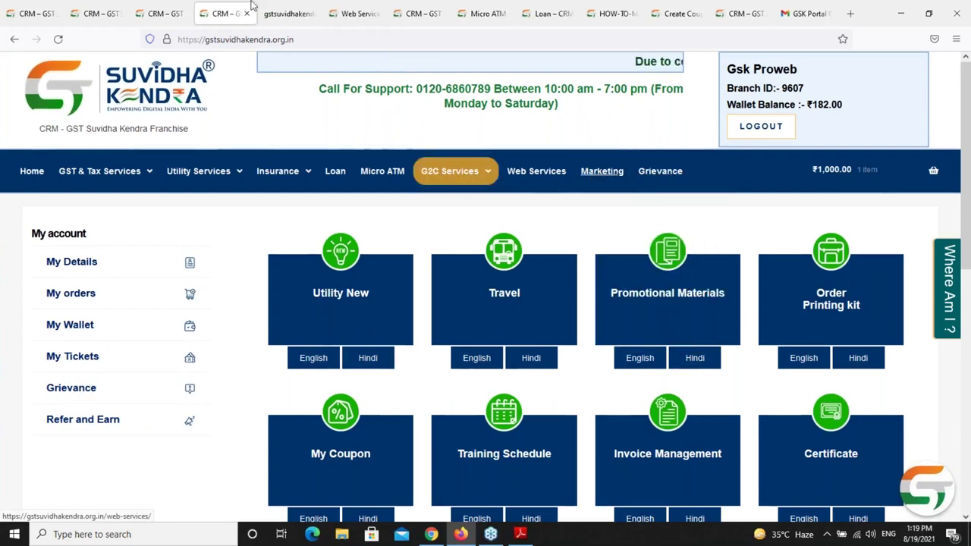
click(289, 13)
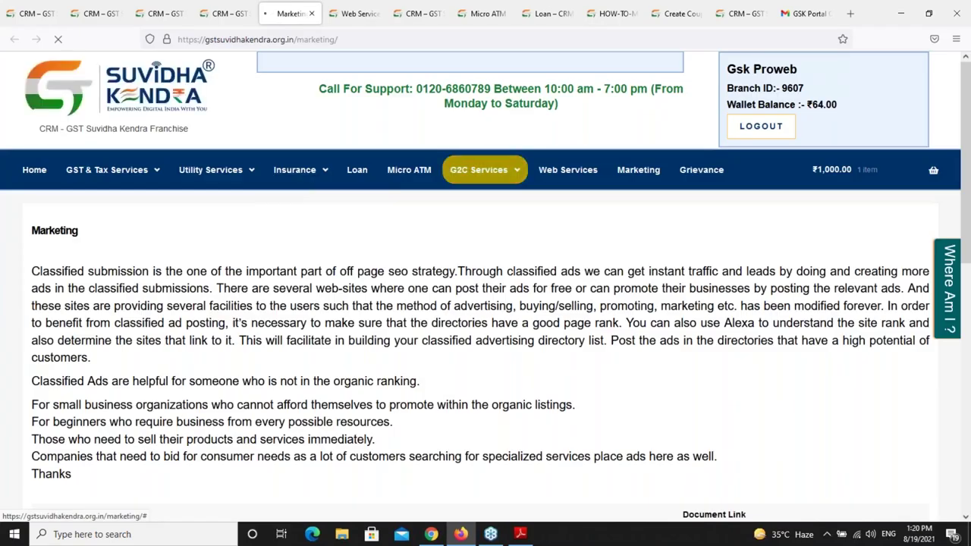
scroll(485, 289, down, 6)
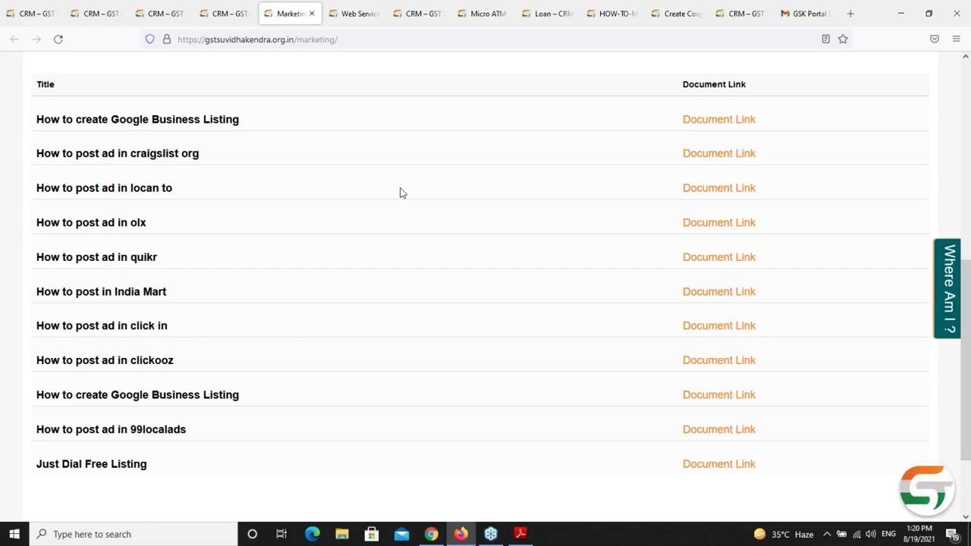
- Open the How to create Google Business Listing guide, read through its steps and return to the Marketing page
scroll(726, 223, up, 3)
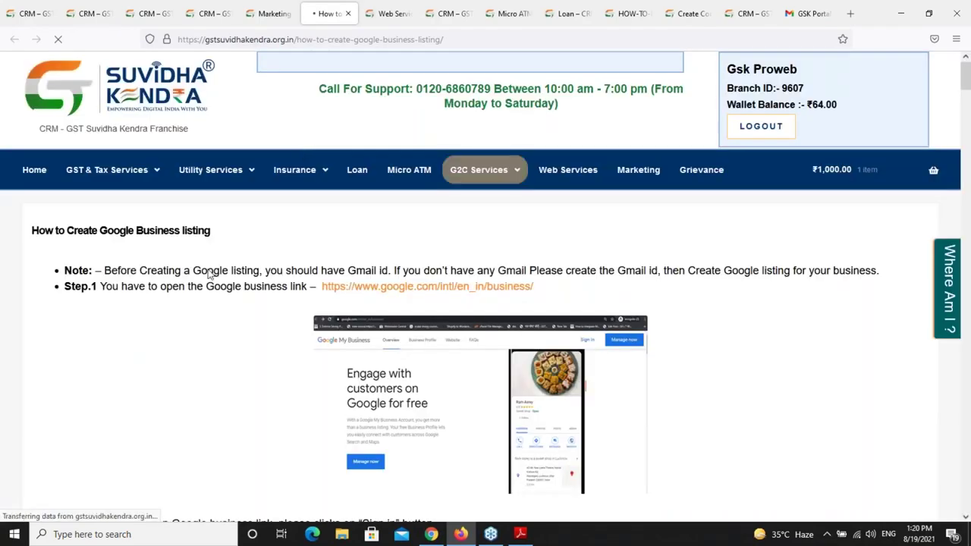
scroll(297, 155, down, 3)
scroll(485, 288, down, 20)
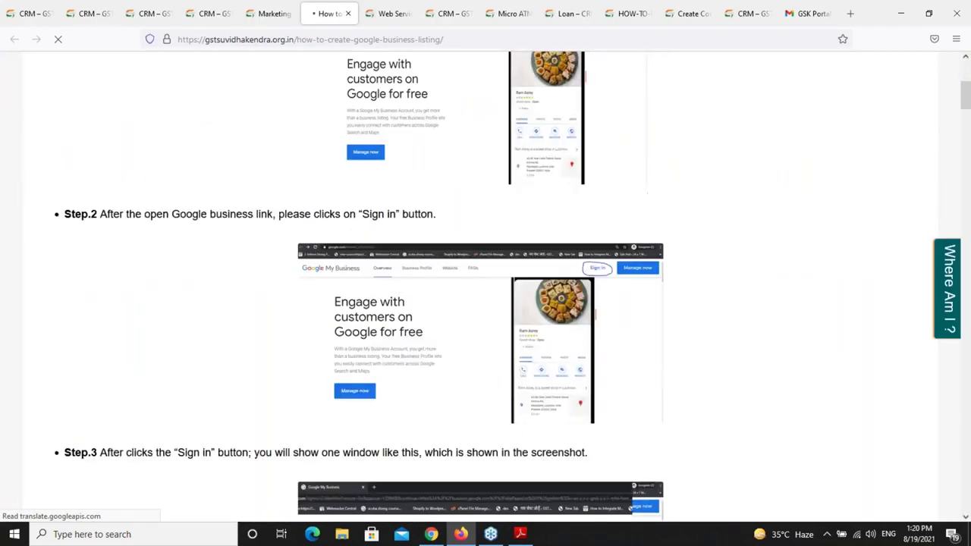
scroll(298, 222, down, 15)
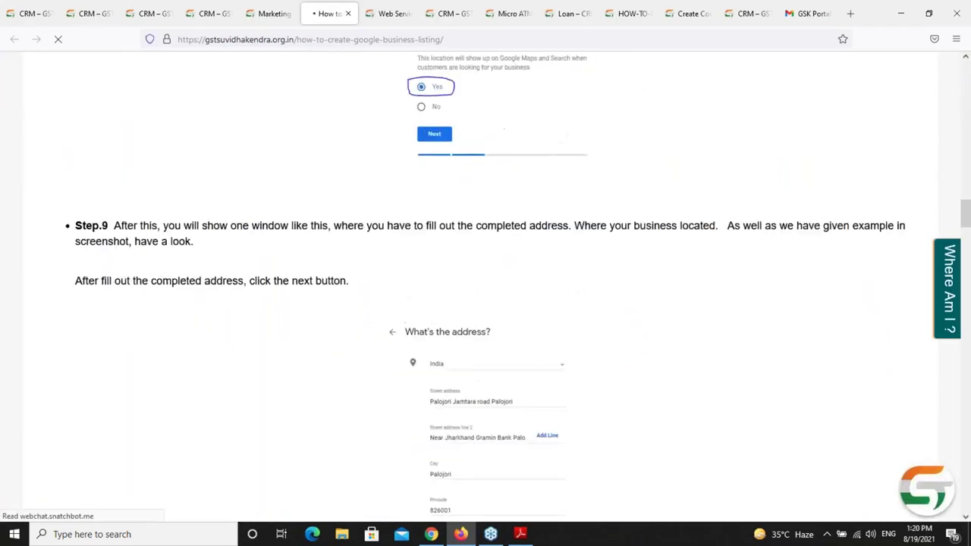
key(ctrl+shift+Tab)
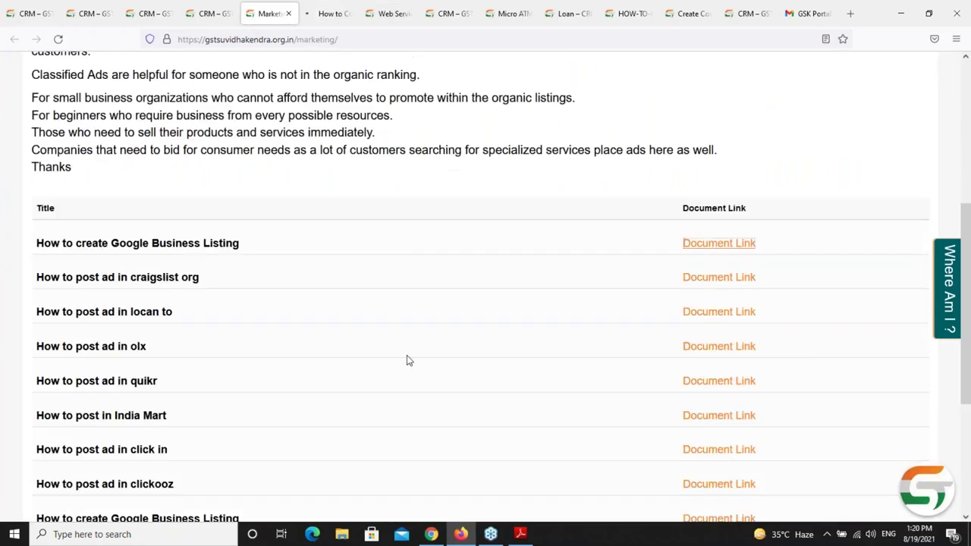
- Open the Just Dial Free Listing guide from the Marketing page and close both listing guides
scroll(407, 361, down, 3)
click(720, 461)
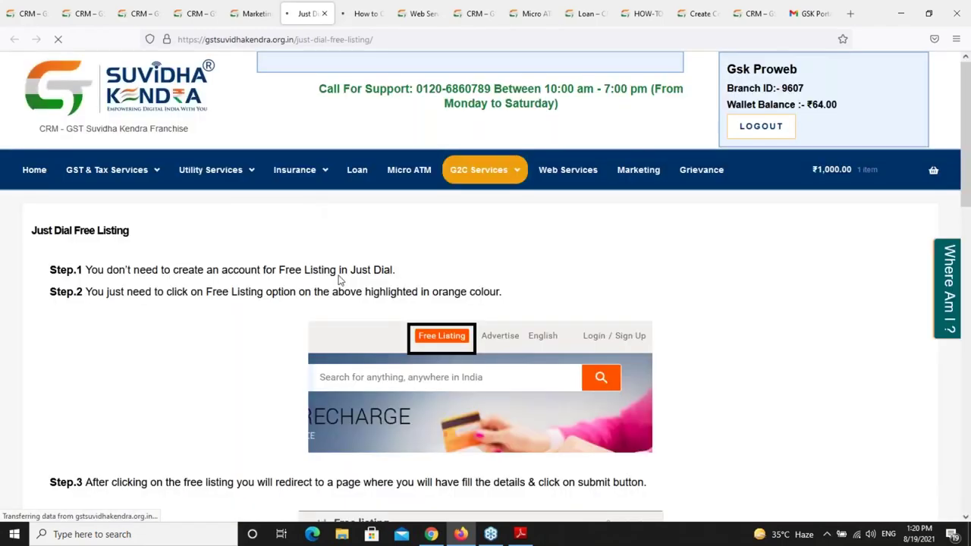
click(363, 13)
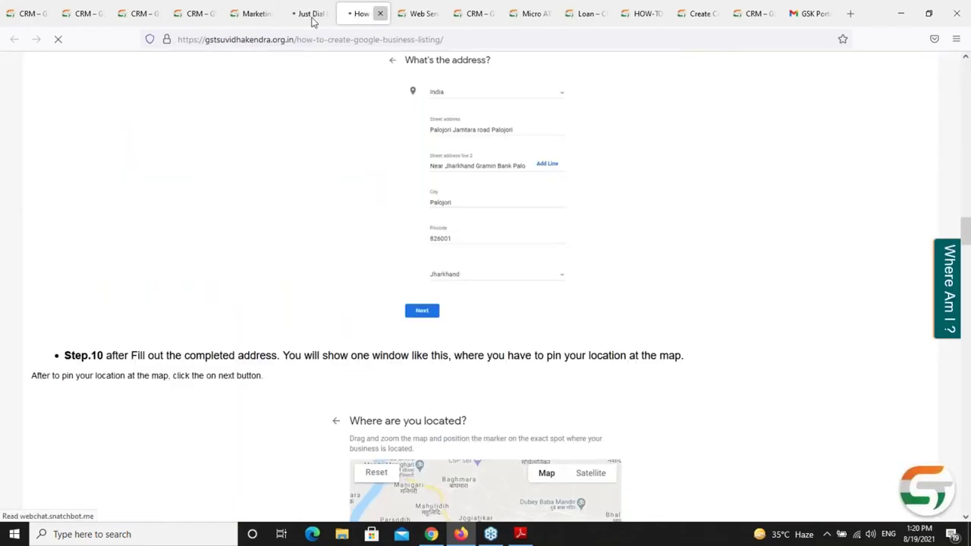
key(ctrl+w)
click(307, 13)
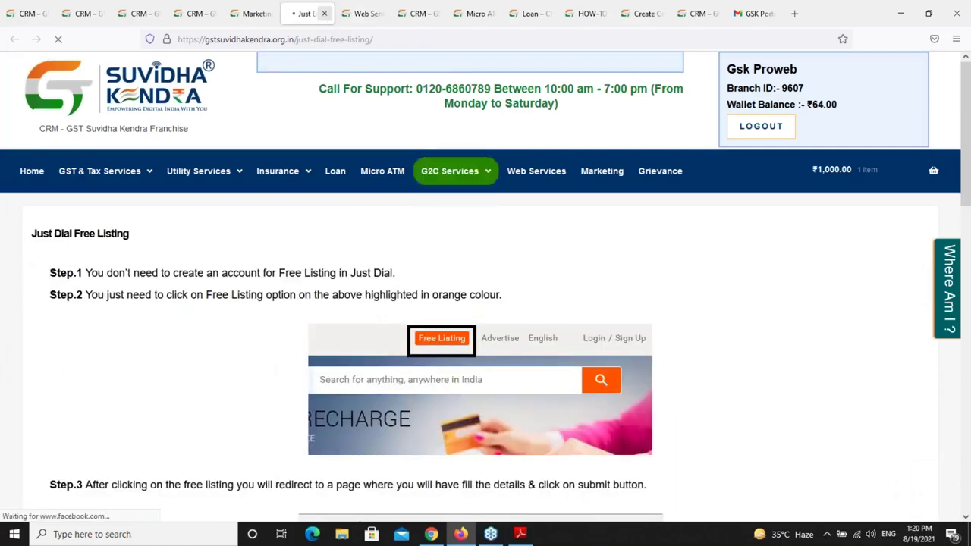
click(329, 13)
- Open the state-wise services page under G2C Services in a new tab and switch to it
scroll(387, 309, up, 6)
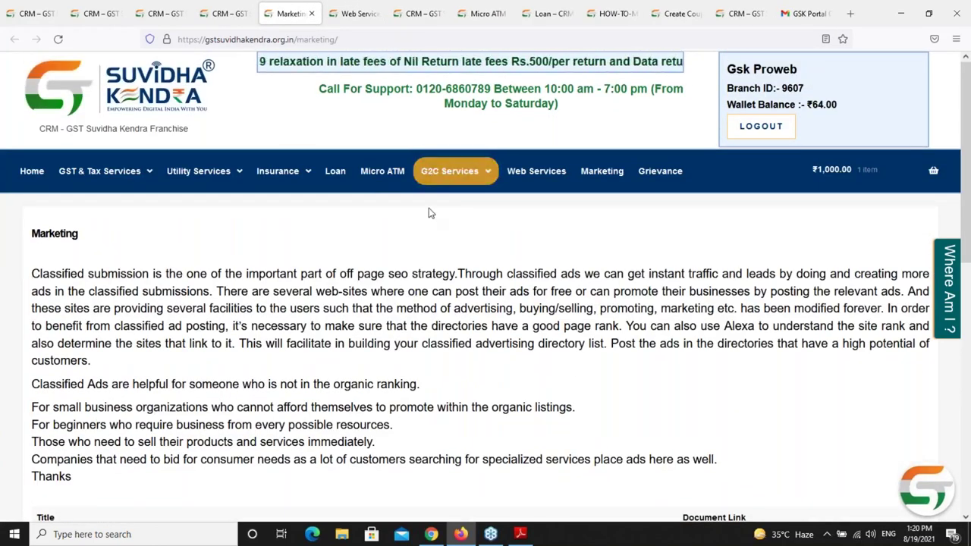
mouse_move(437, 178)
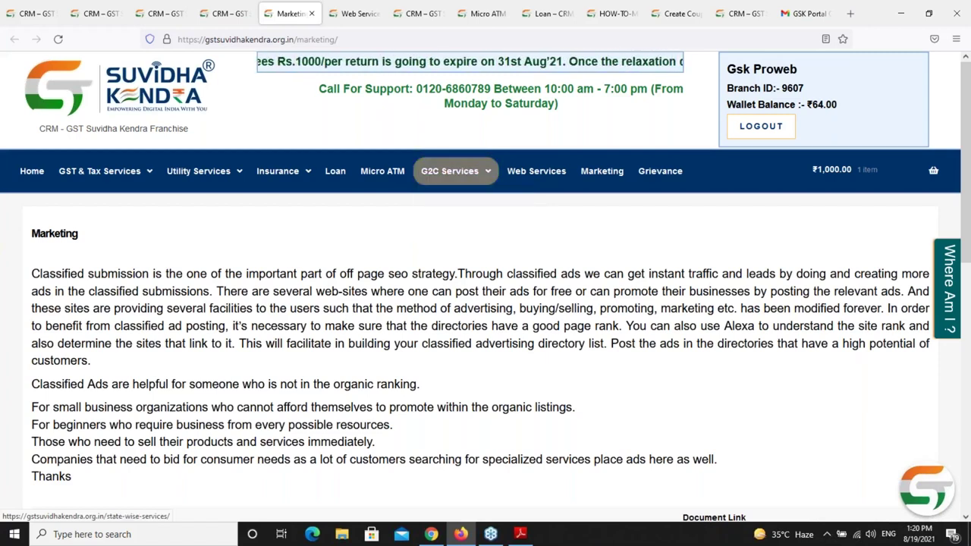
right_click(457, 230)
click(497, 237)
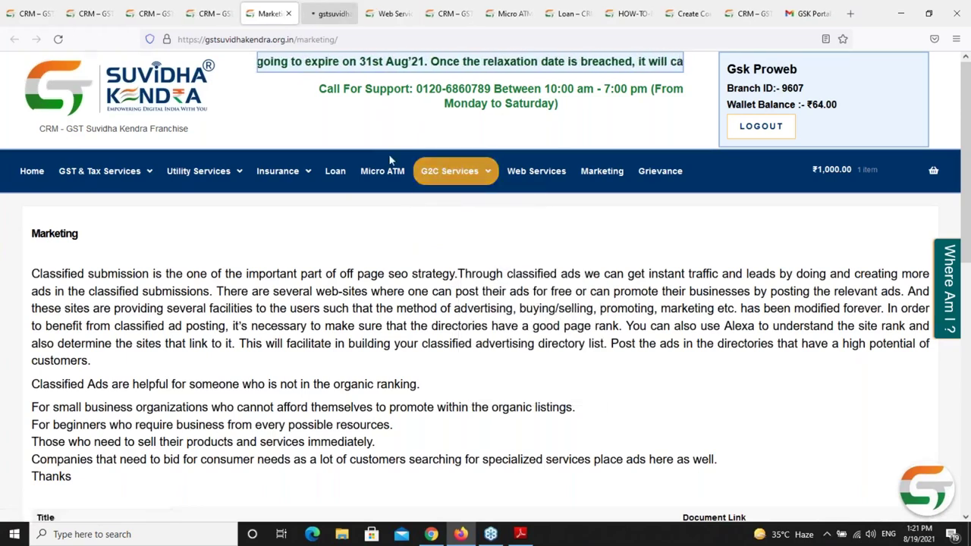
click(328, 10)
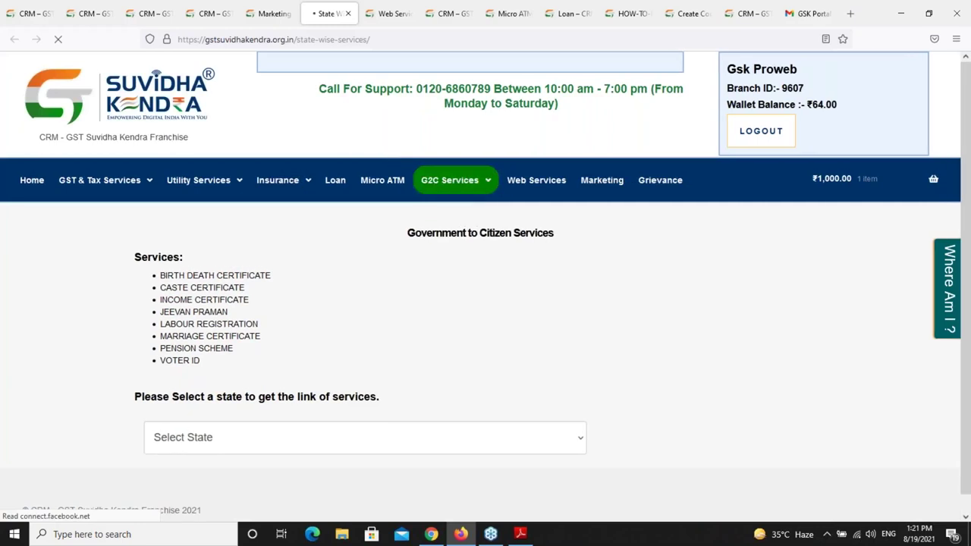
- Look through the list of states offered on the Government to Citizen Services page without choosing one
click(254, 444)
scroll(239, 311, down, 5)
click(658, 452)
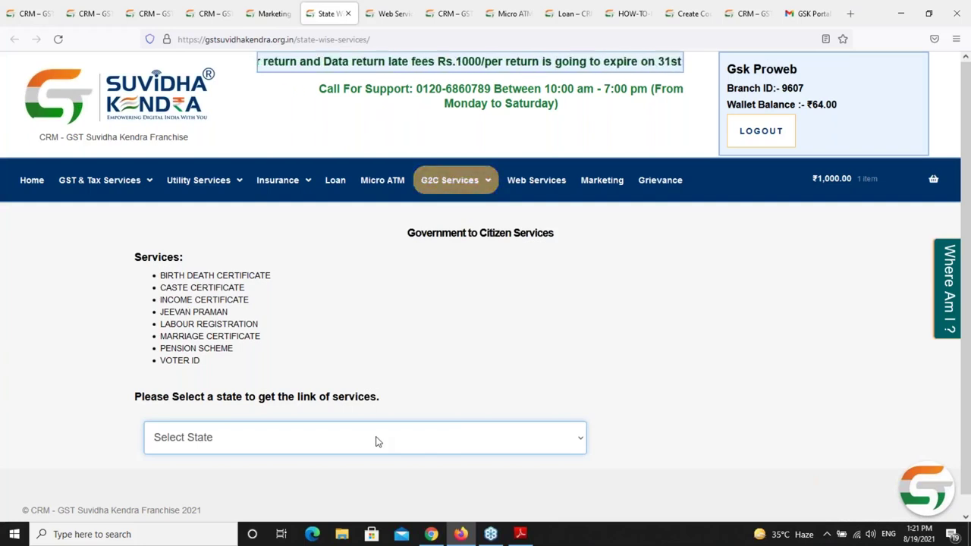
- Choose Uttar Pradesh as the state and go to its government services portal
click(377, 442)
scroll(326, 376, down, 4)
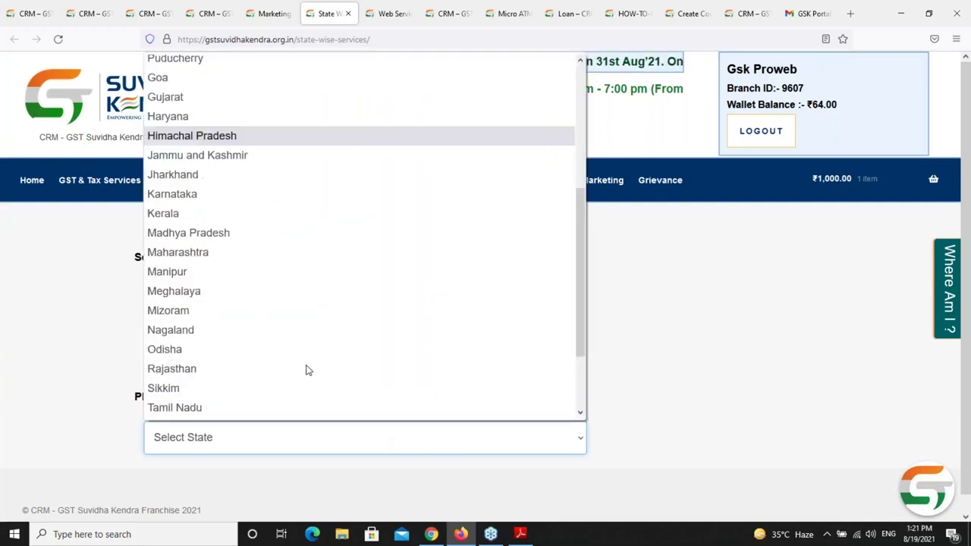
scroll(250, 379, down, 2)
click(179, 369)
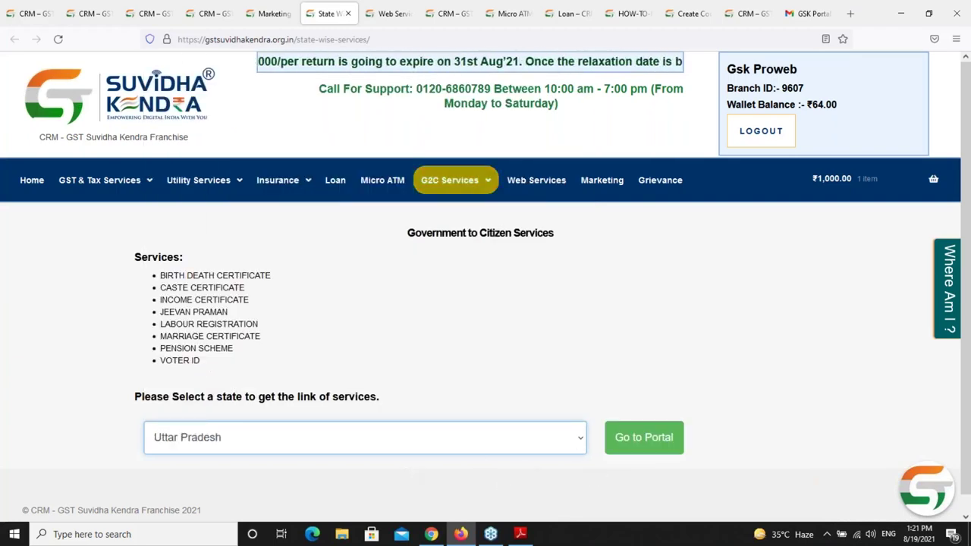
click(662, 441)
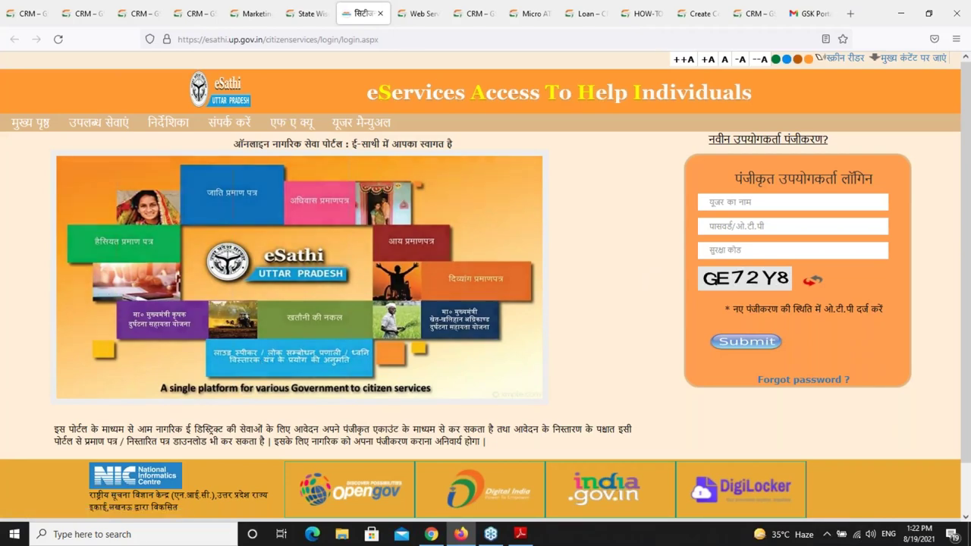
- Open the new user registration form on the eSathi portal, review its fields and close the portal
click(306, 14)
click(366, 14)
click(743, 142)
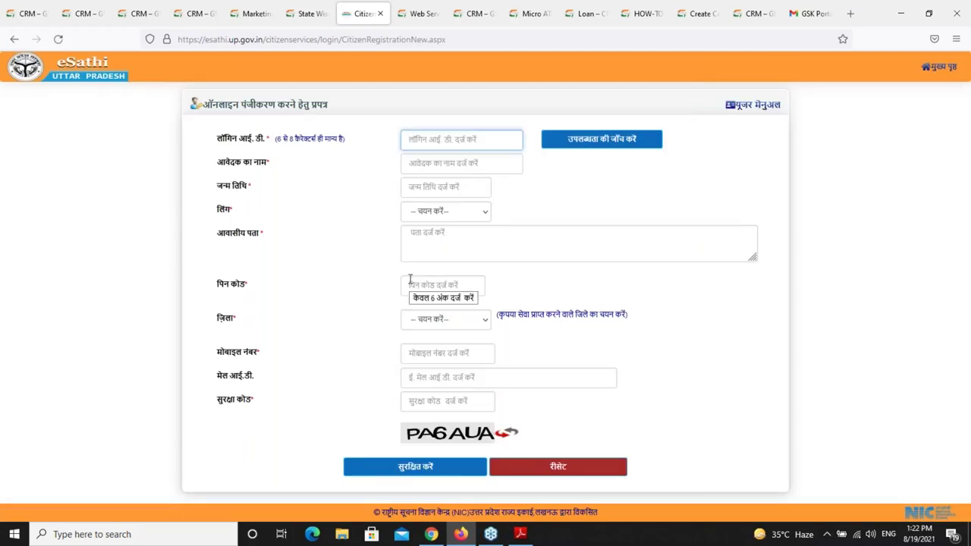
click(380, 14)
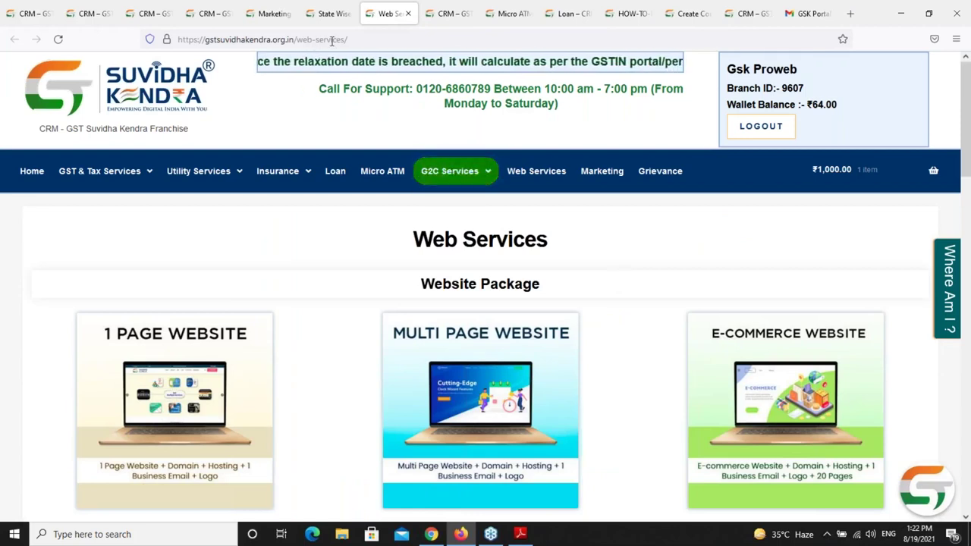
- Return to the CRM dashboard and look over its service tiles around My Coupon
click(218, 14)
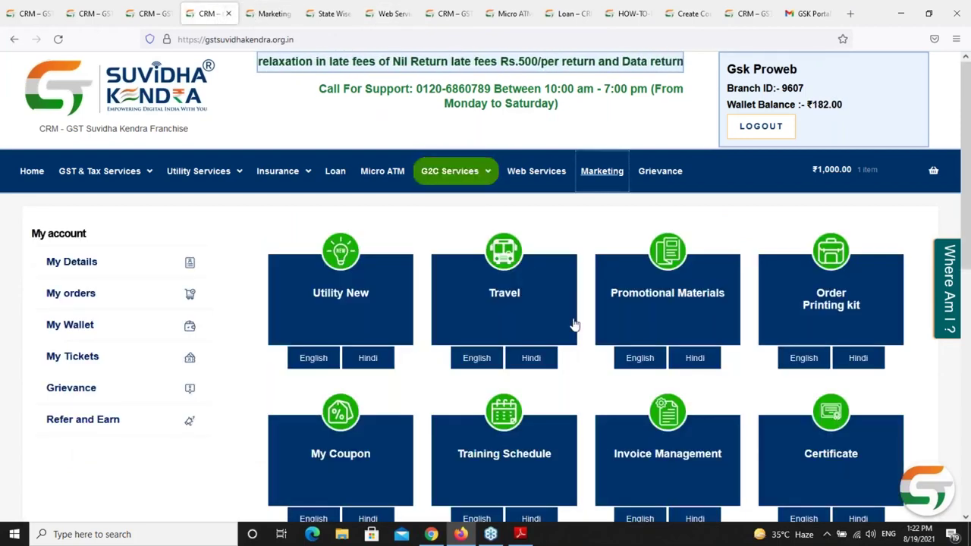
scroll(575, 324, down, 2)
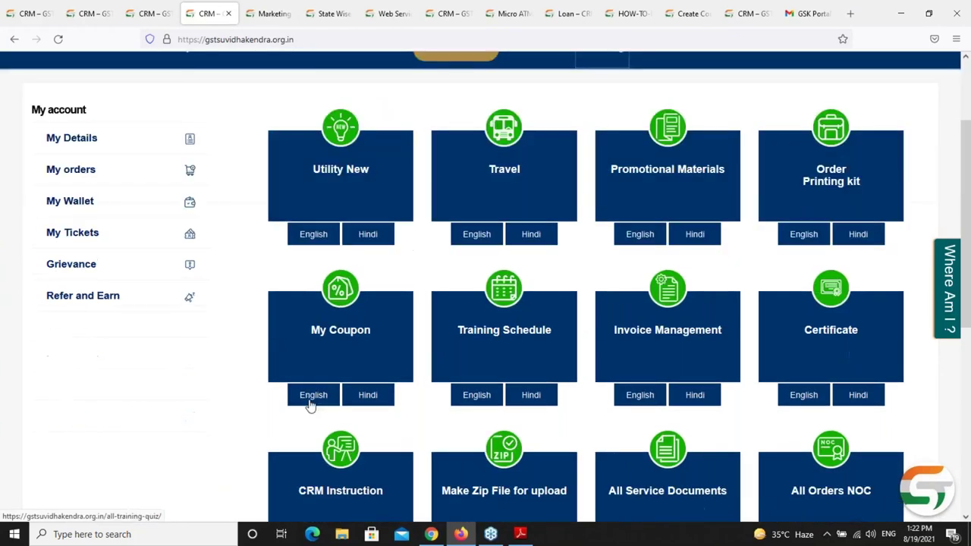
scroll(356, 395, up, 1)
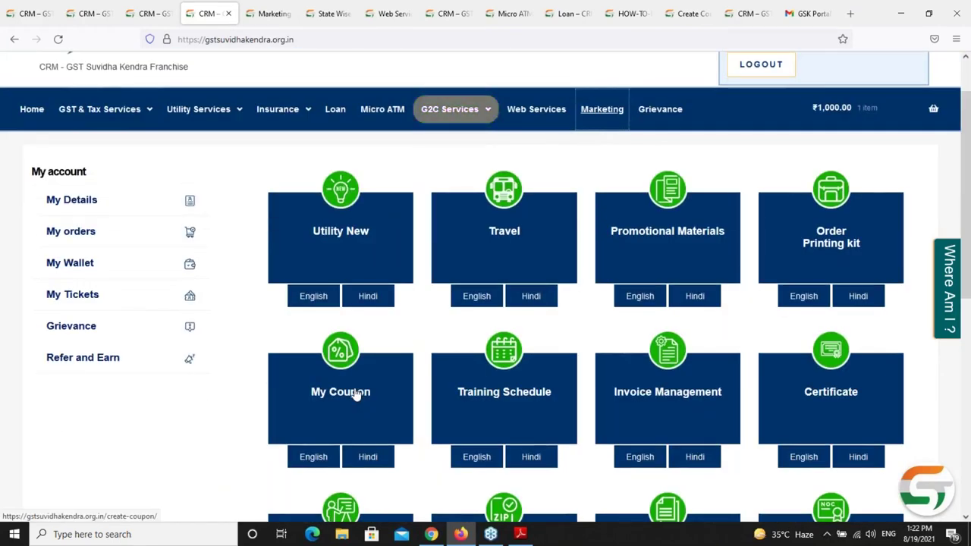
- Open My Tickets in a new browser tab and look over the support desk's FAQ categories
right_click(78, 297)
click(121, 308)
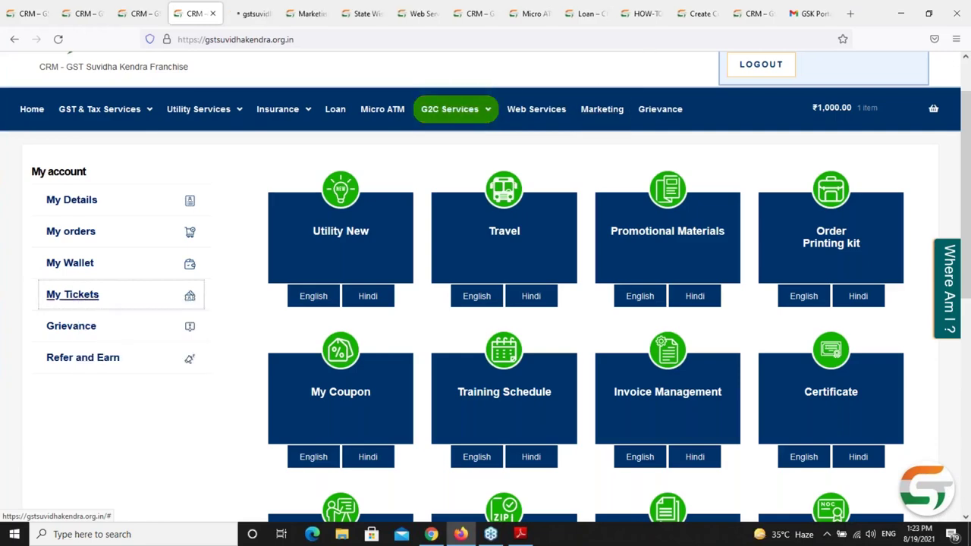
key(ctrl+Tab)
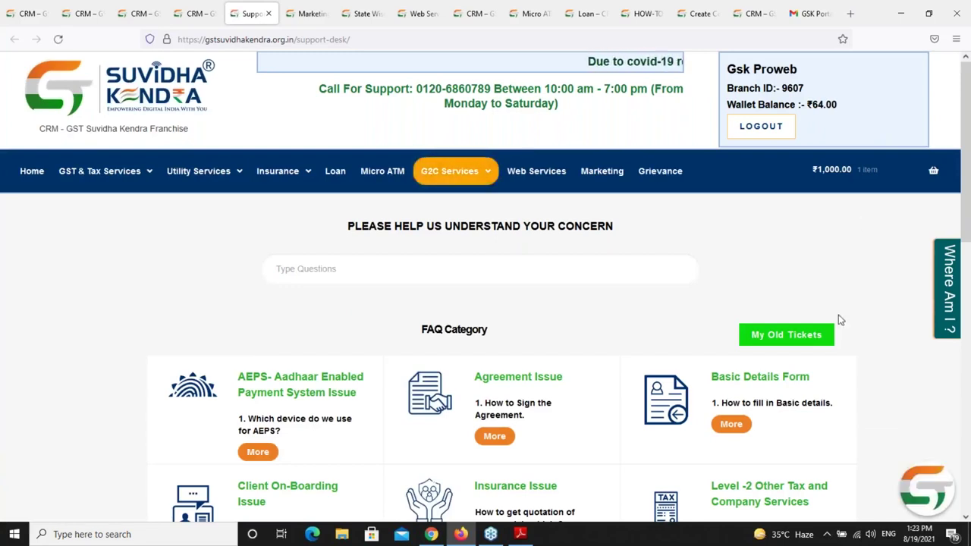
scroll(398, 323, down, 9)
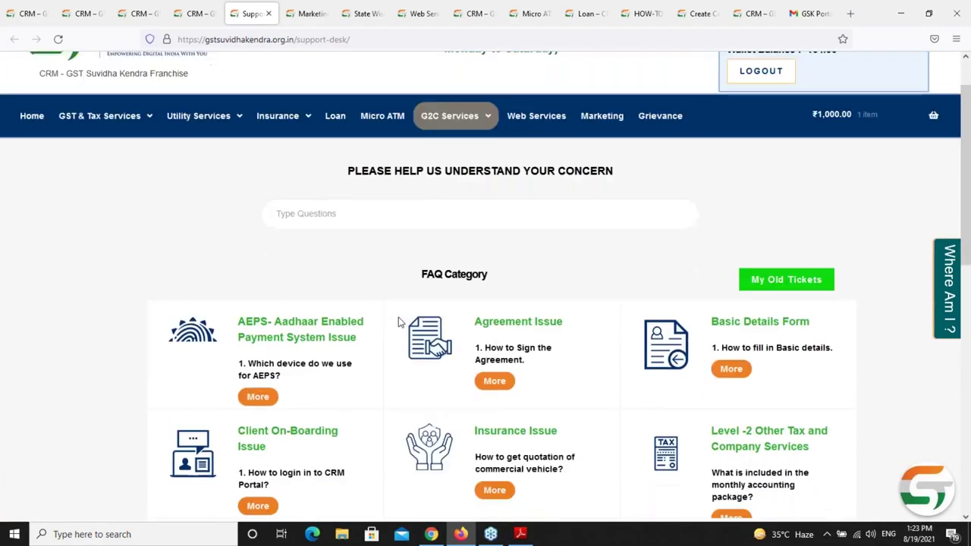
scroll(398, 323, up, 6)
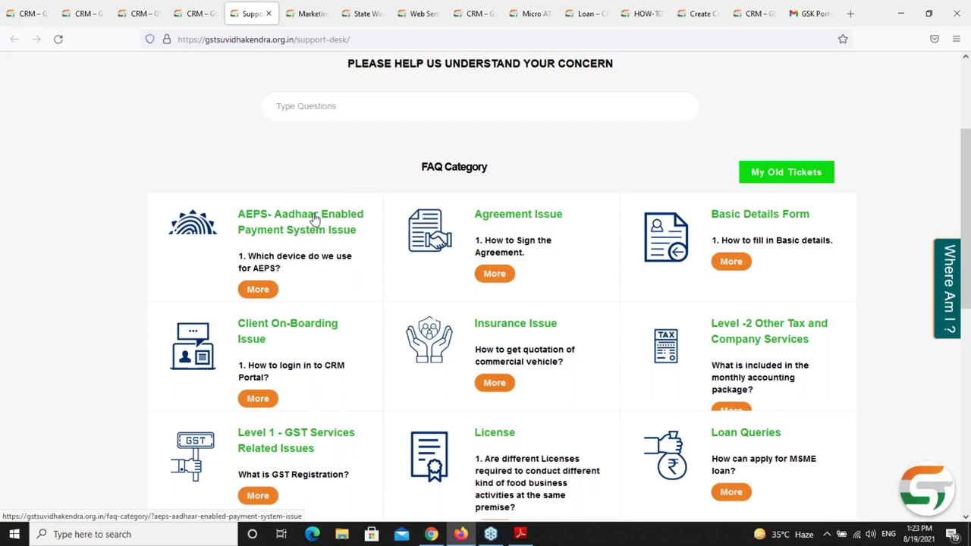
- Open the AEPS issue FAQs, read the answer on which device is used for AEPS, and return to the question list
click(258, 290)
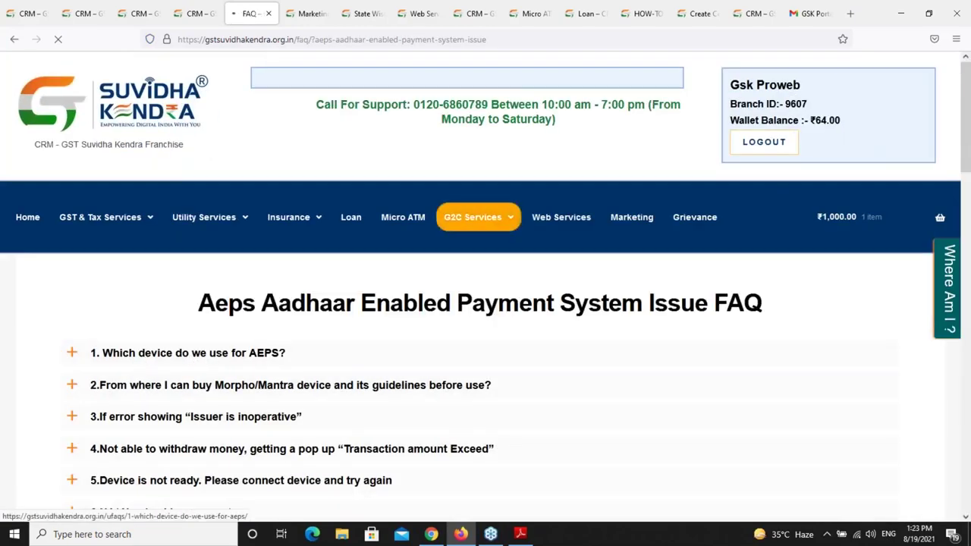
click(72, 353)
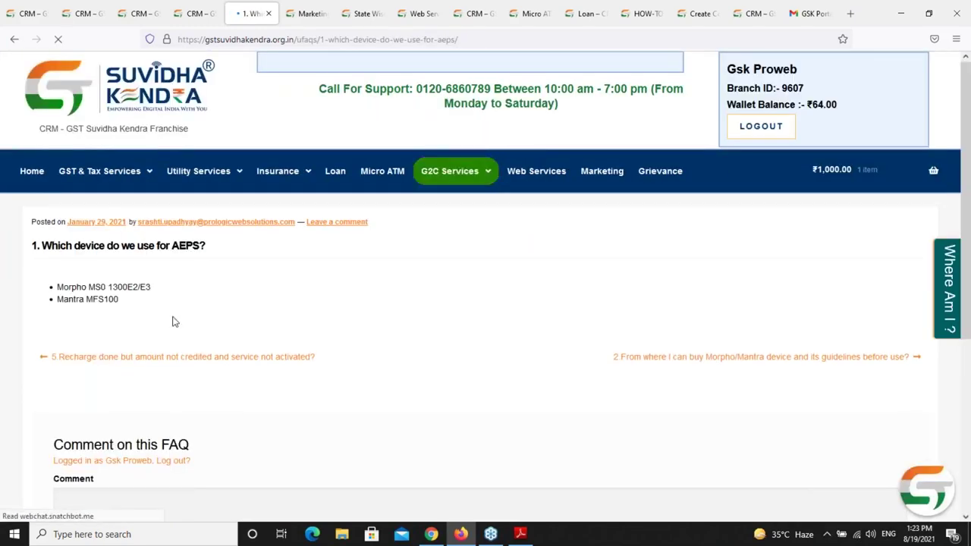
scroll(173, 322, down, 2)
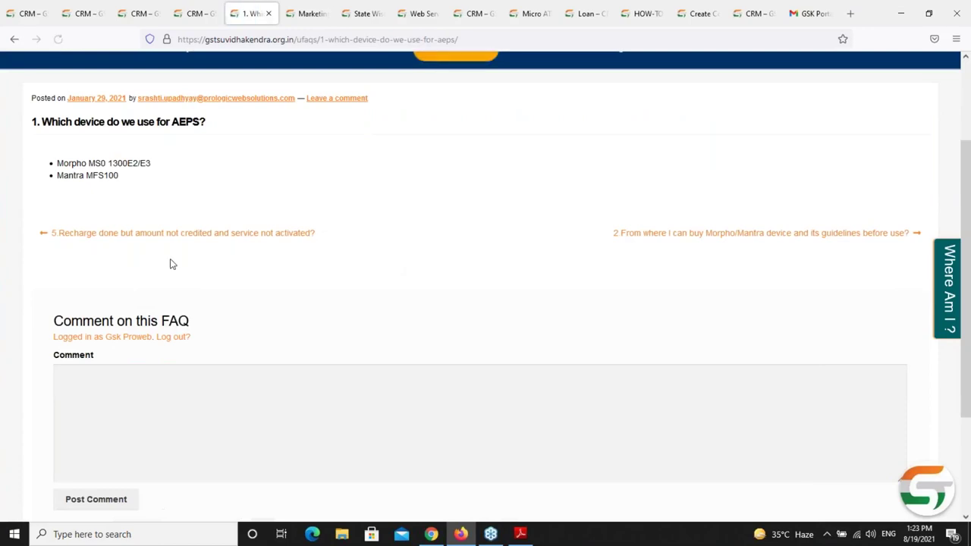
scroll(172, 263, down, 2)
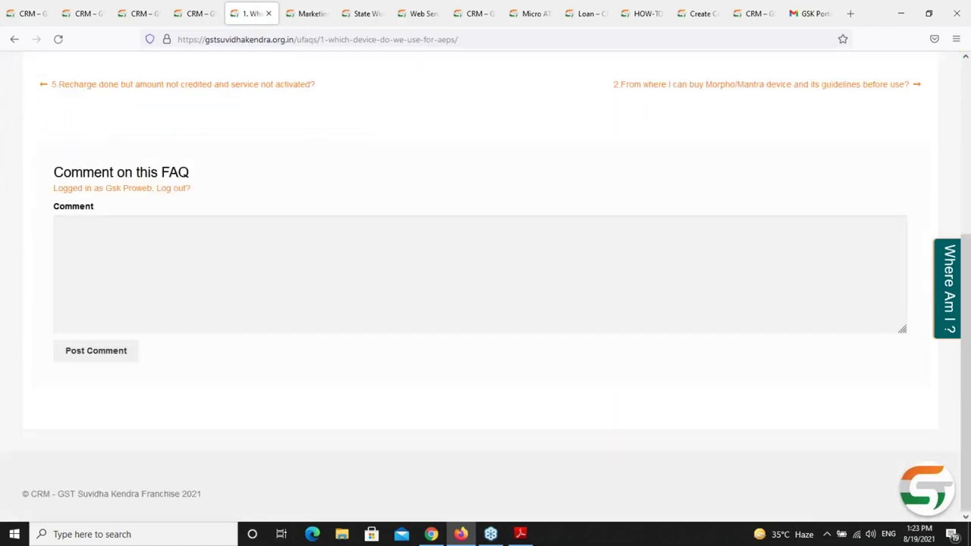
scroll(486, 289, up, 2)
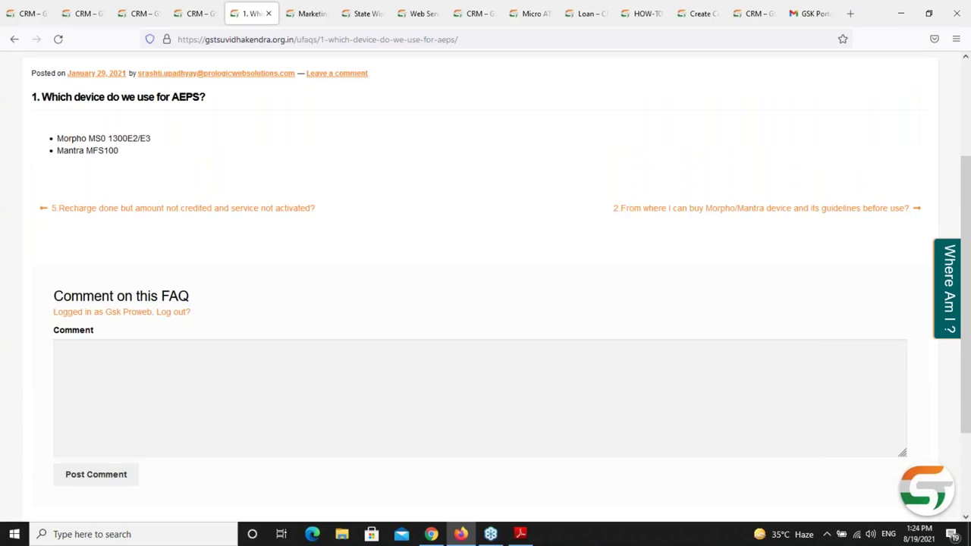
scroll(485, 288, up, 2)
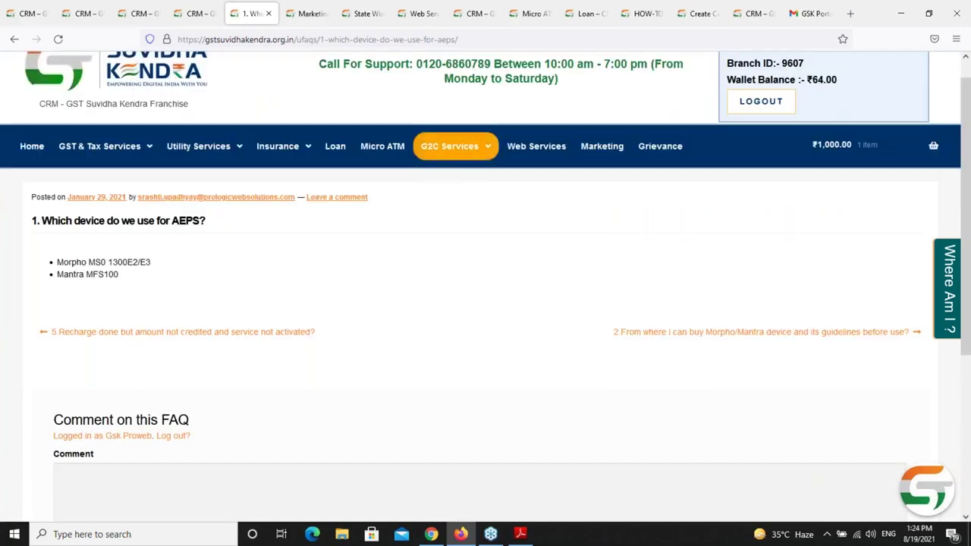
scroll(168, 245, up, 1)
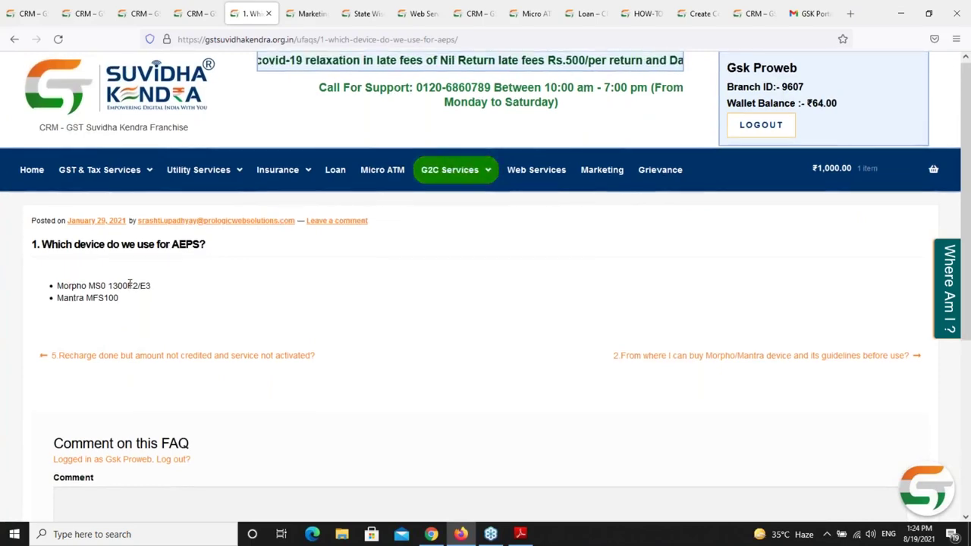
scroll(167, 286, down, 1)
scroll(167, 286, up, 1)
mouse_move(63, 244)
click(12, 41)
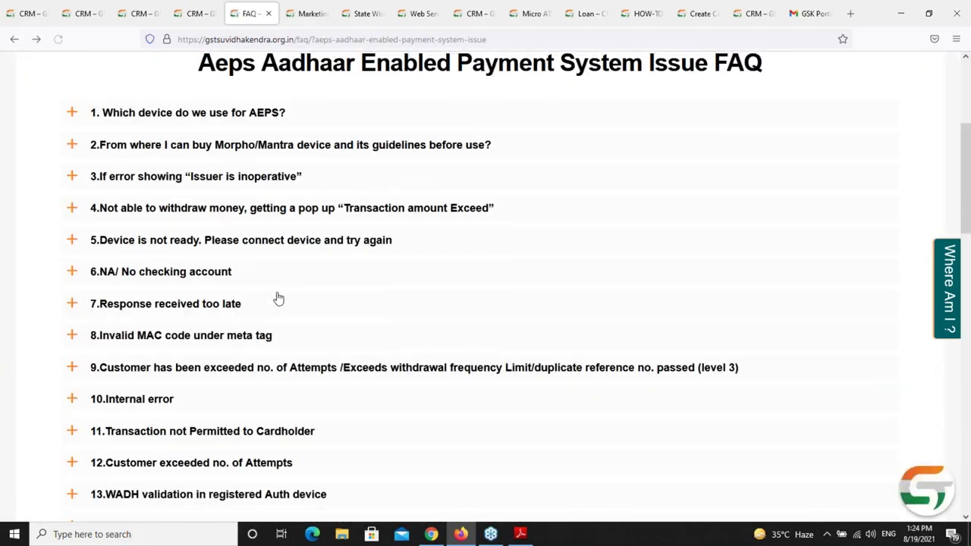
- Look through the AEPS question list to its end and open the Add New Ticket form
scroll(278, 298, down, 10)
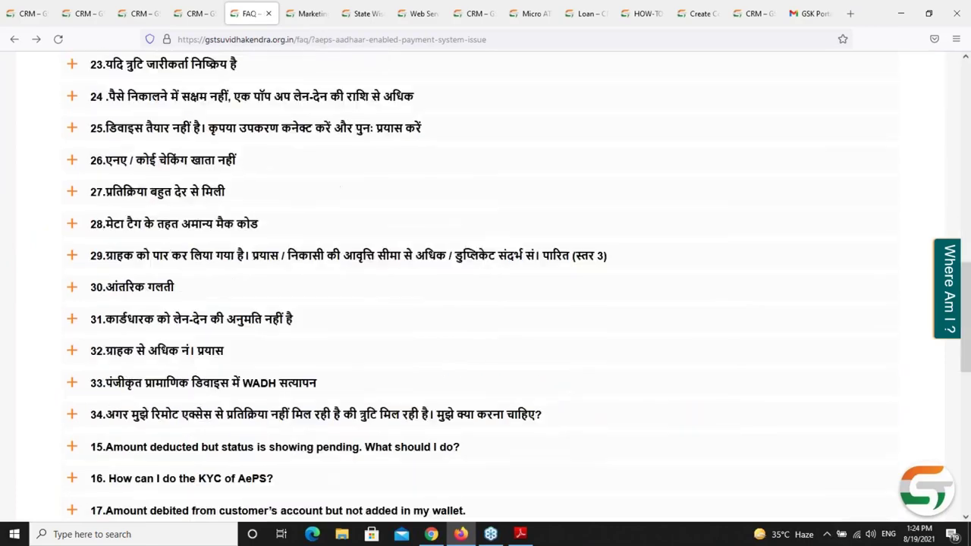
scroll(486, 281, down, 4)
scroll(486, 281, up, 10)
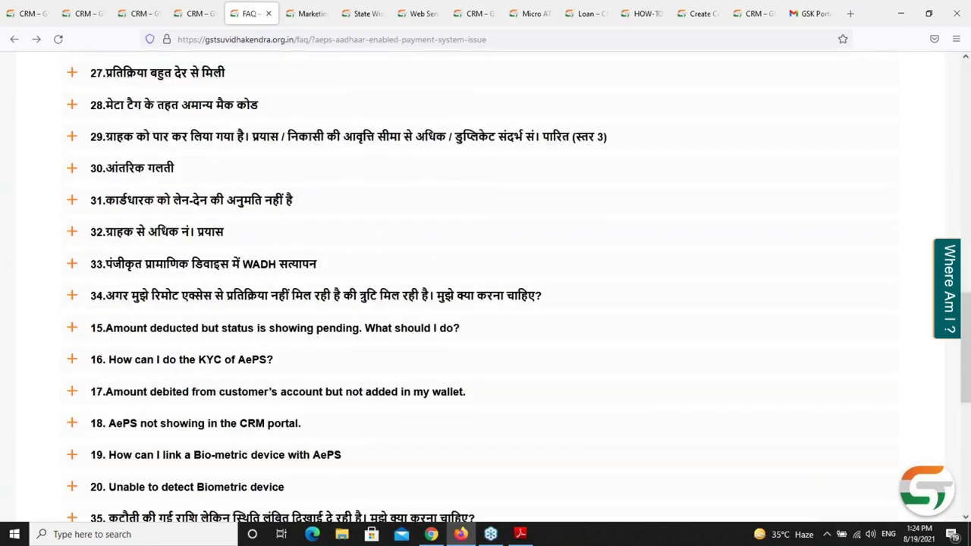
scroll(486, 281, up, 6)
scroll(486, 281, down, 12)
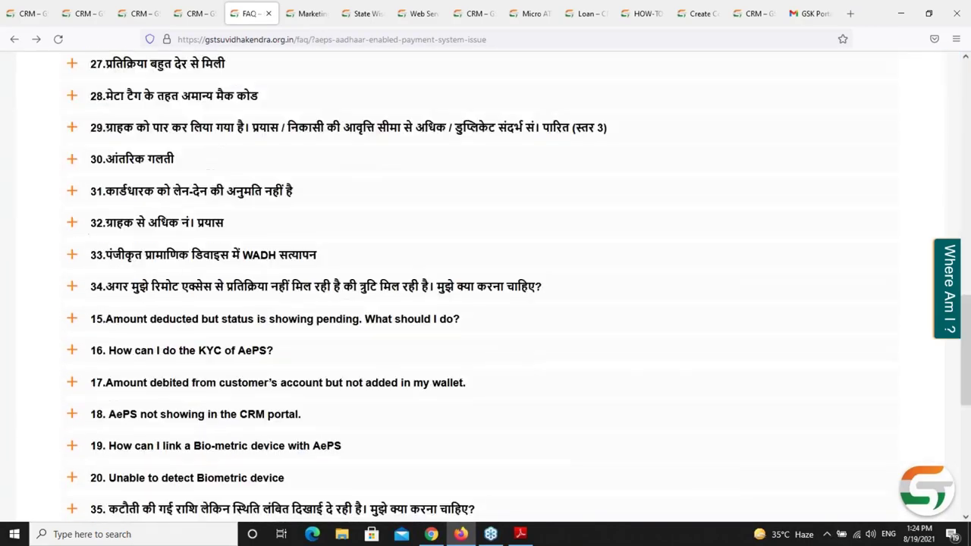
scroll(475, 336, down, 3)
click(475, 336)
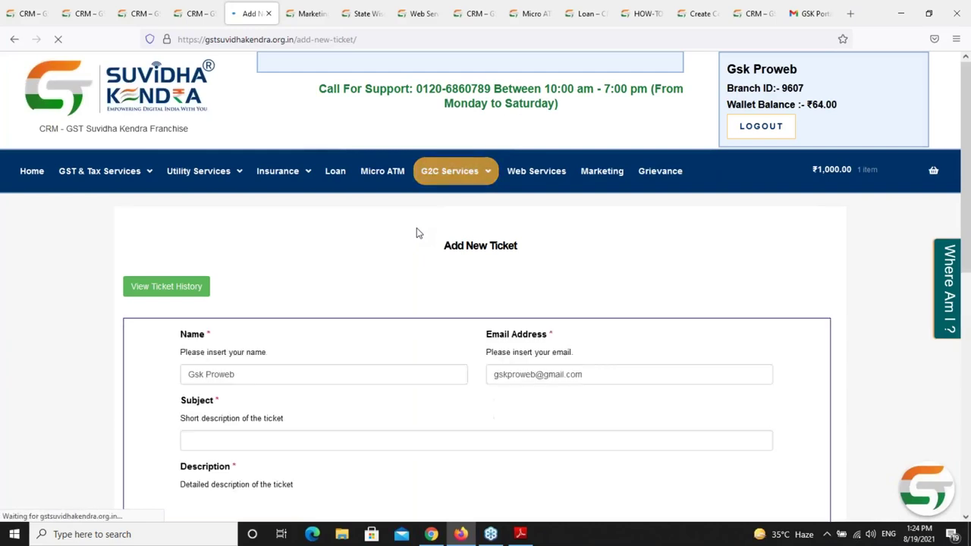
- Review the ticket form's Subject and Description fields and open the file attachment dialog, closing it without choosing a file
scroll(217, 319, down, 2)
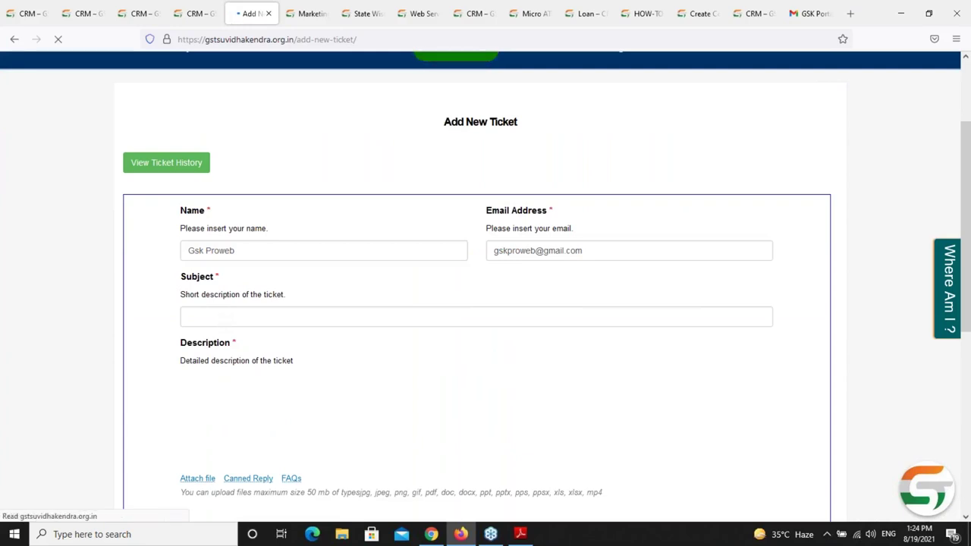
click(183, 317)
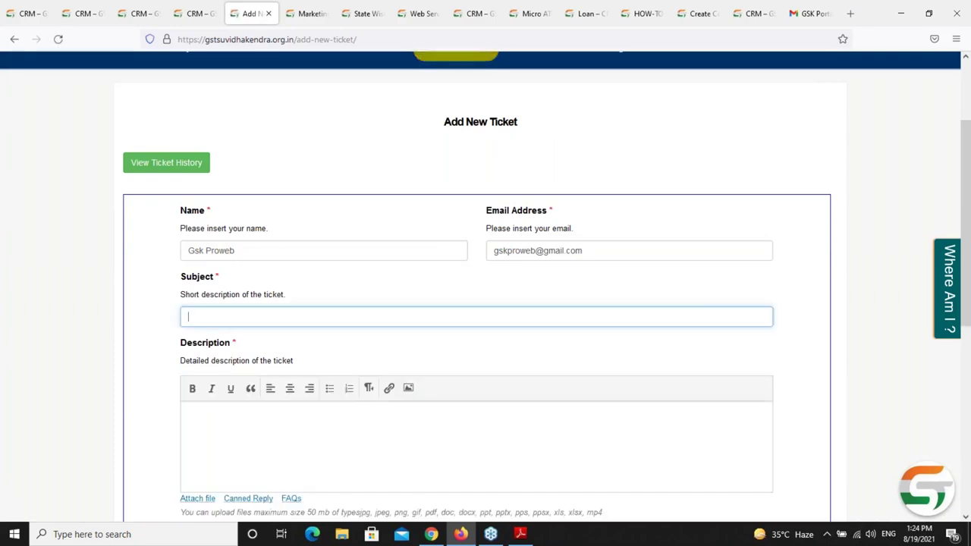
click(186, 420)
scroll(486, 304, down, 1)
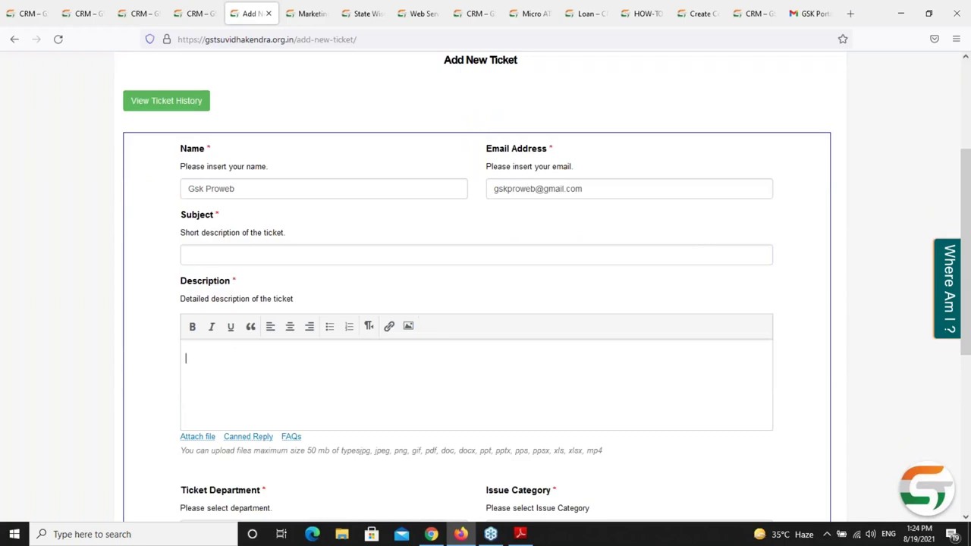
scroll(317, 275, down, 1)
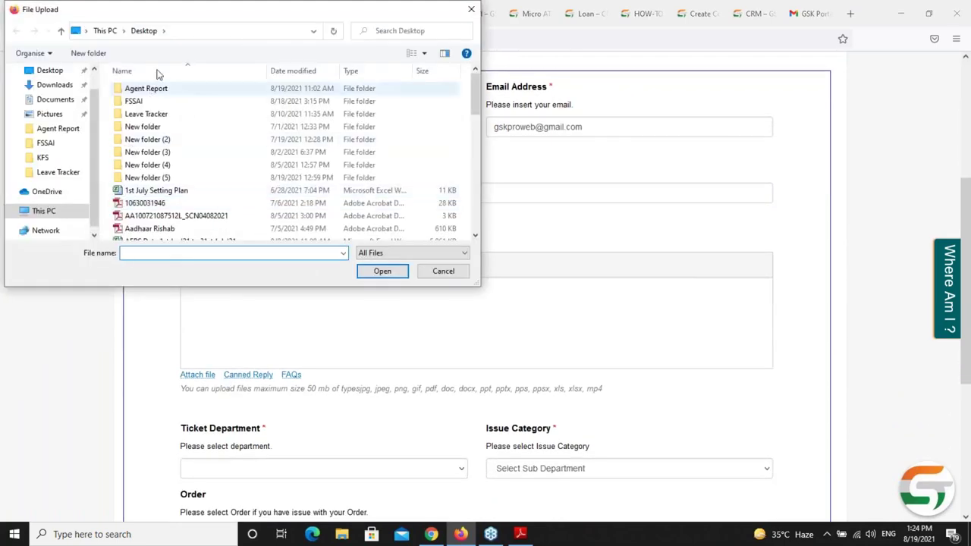
click(471, 9)
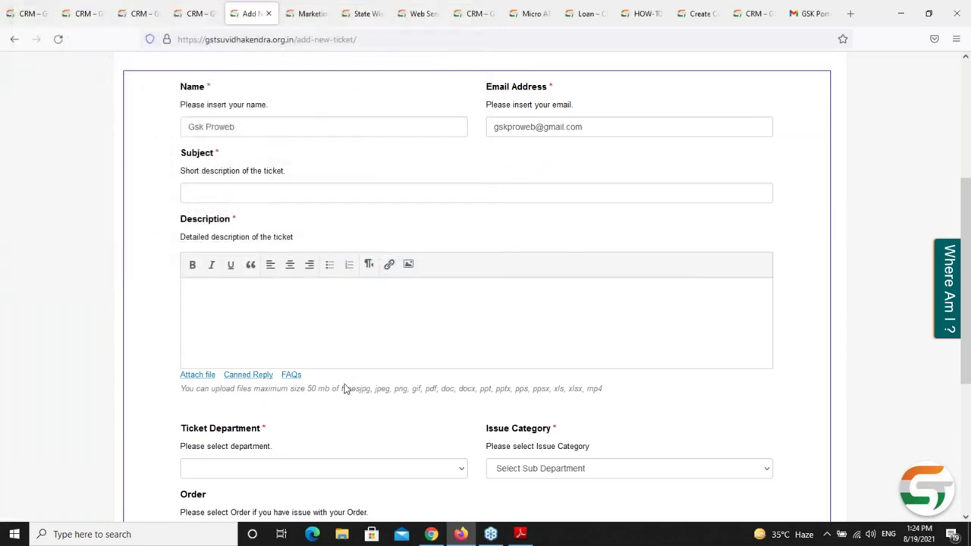
- Set the ticket department to CRM Portal and the issue category to Balance Deduction Related issue, and select the first listed order
scroll(234, 319, down, 3)
click(250, 282)
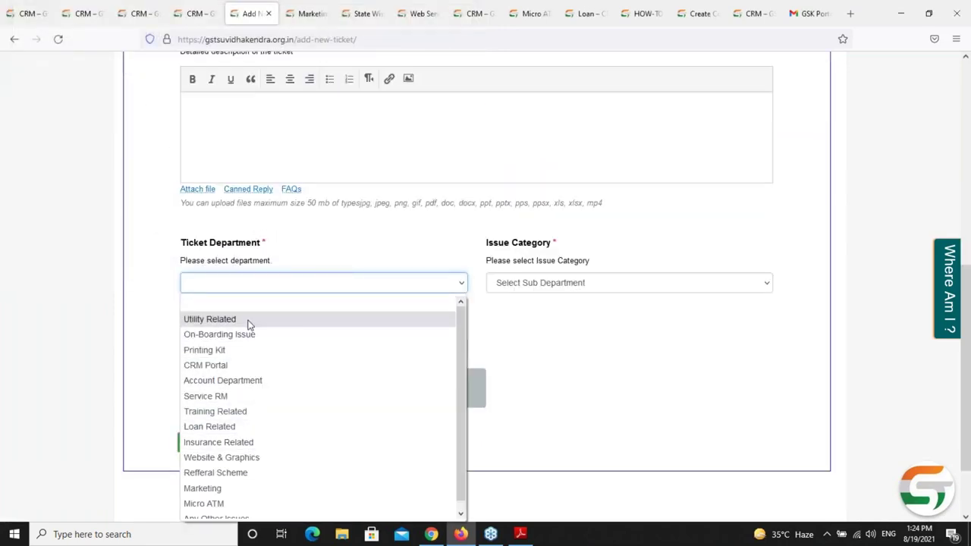
click(238, 371)
click(594, 282)
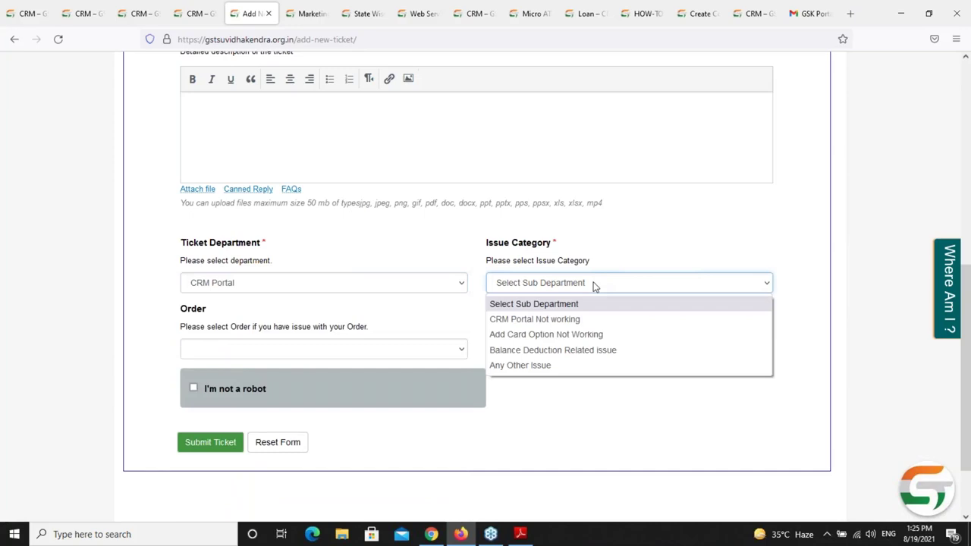
click(560, 355)
click(284, 354)
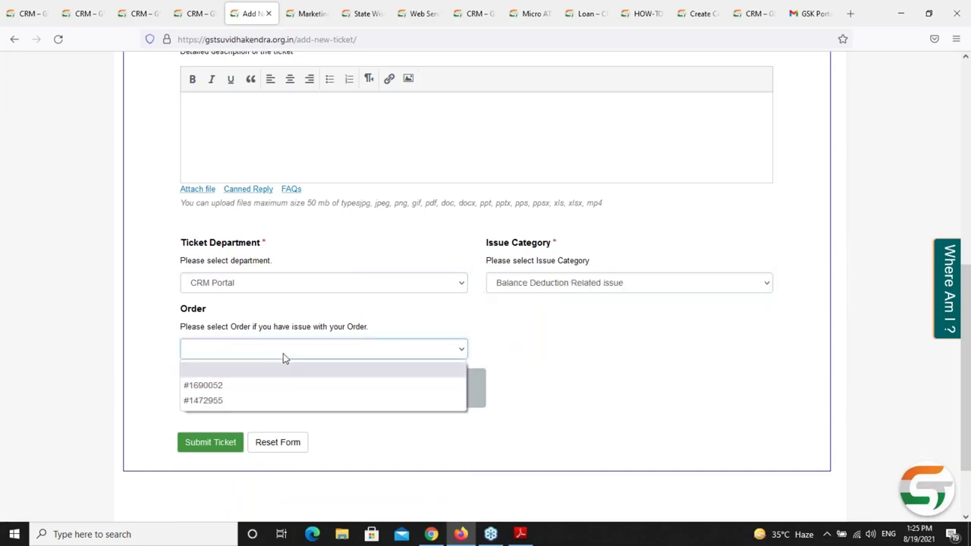
click(285, 388)
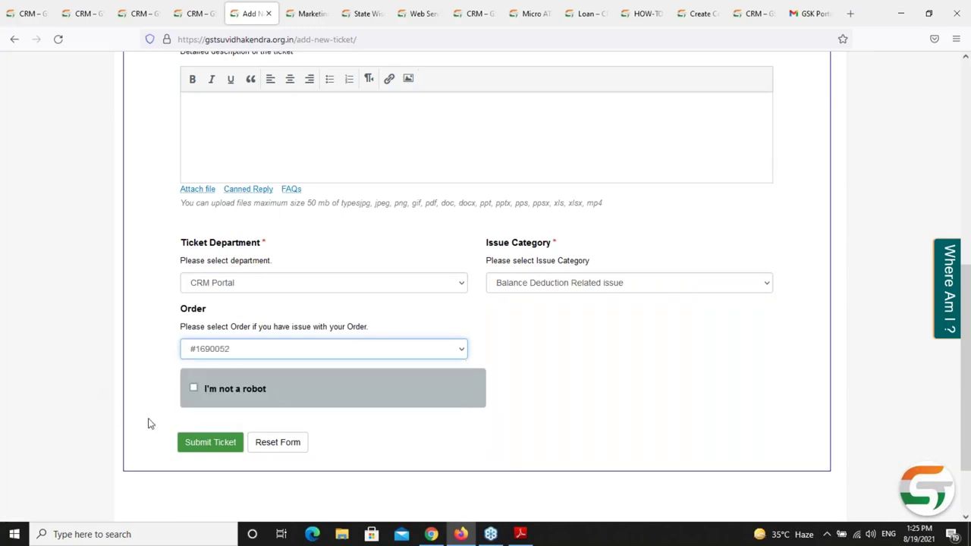
- Confirm the "I'm not a robot" check, try to submit the ticket, and open the ticket history
click(195, 389)
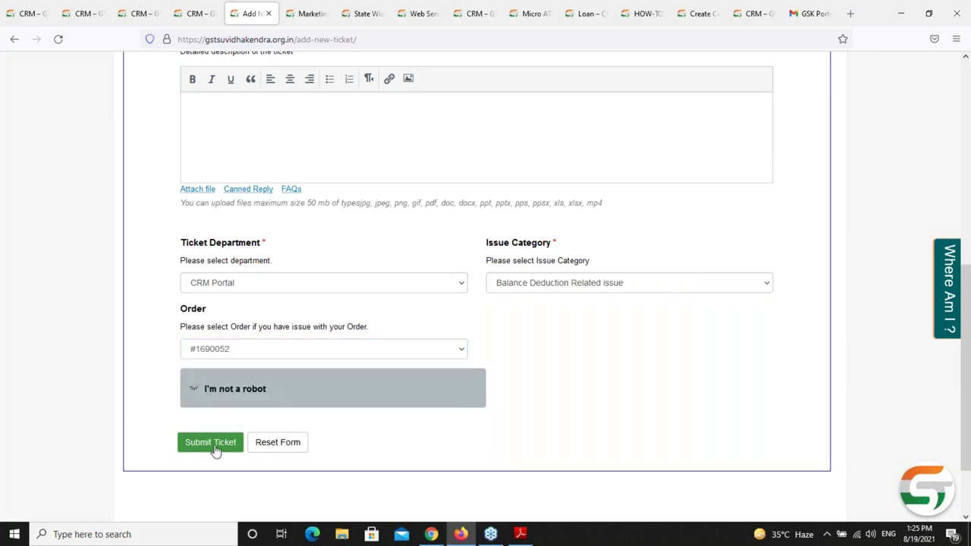
click(211, 444)
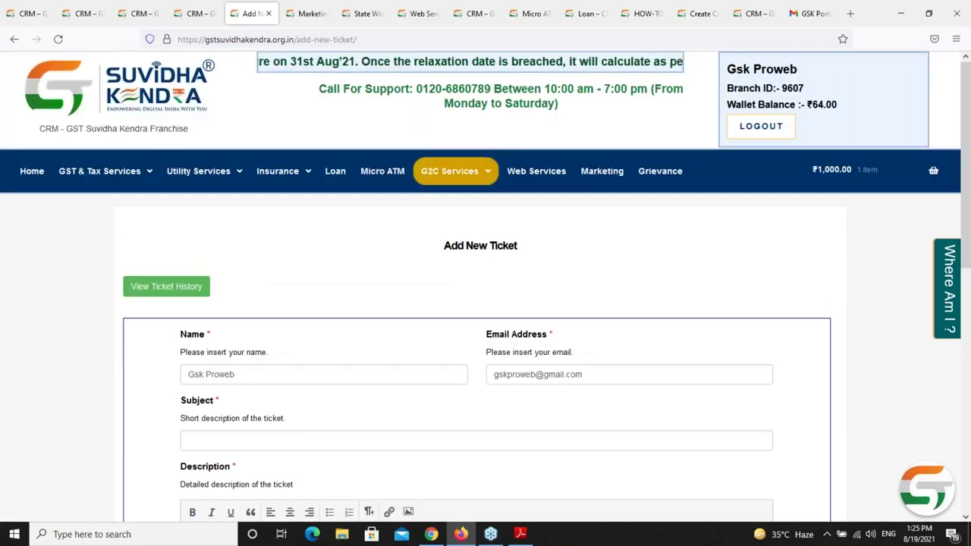
scroll(486, 303, down, 3)
scroll(486, 304, up, 2)
scroll(190, 364, up, 1)
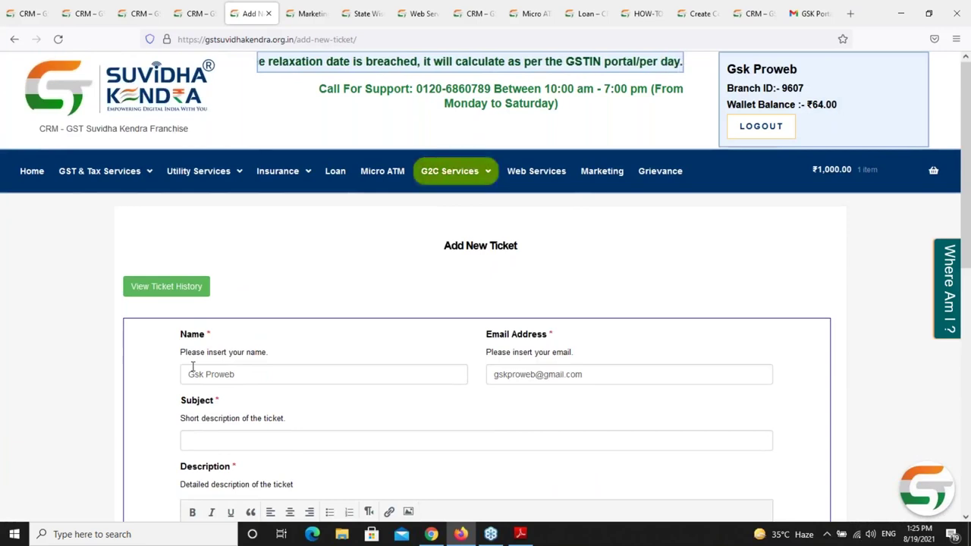
click(166, 286)
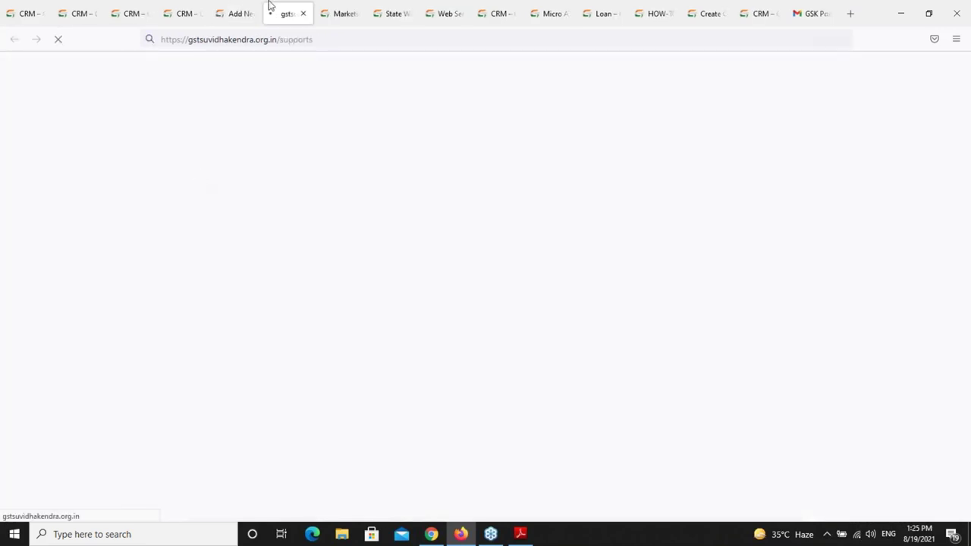
- Go back from the ticket form to the AEPS FAQ, close that browser tab and return to the CRM dashboard
click(235, 12)
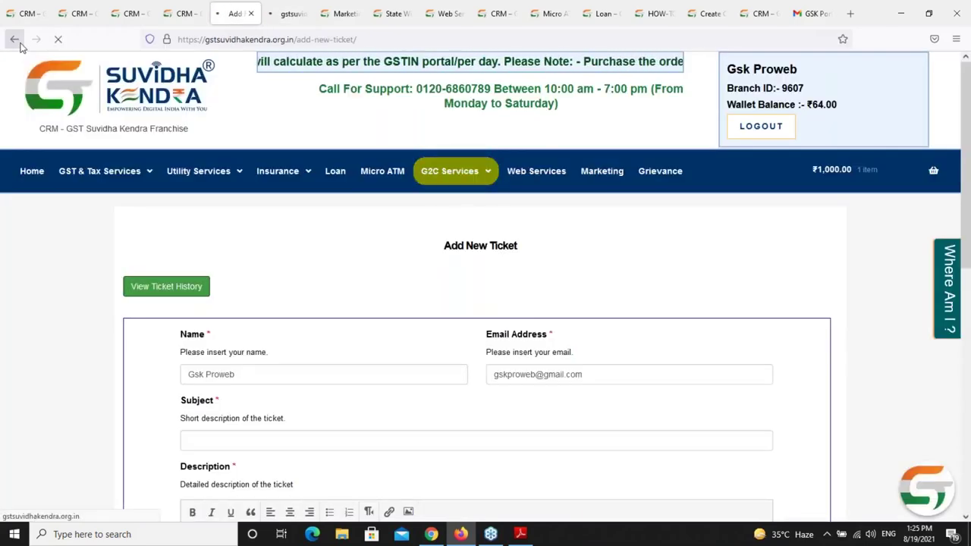
click(15, 40)
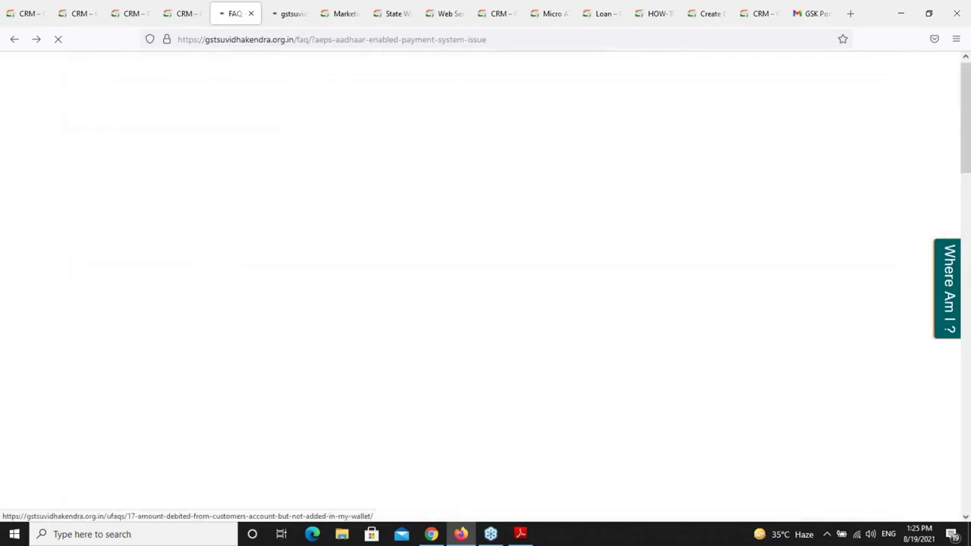
scroll(369, 332, down, 2)
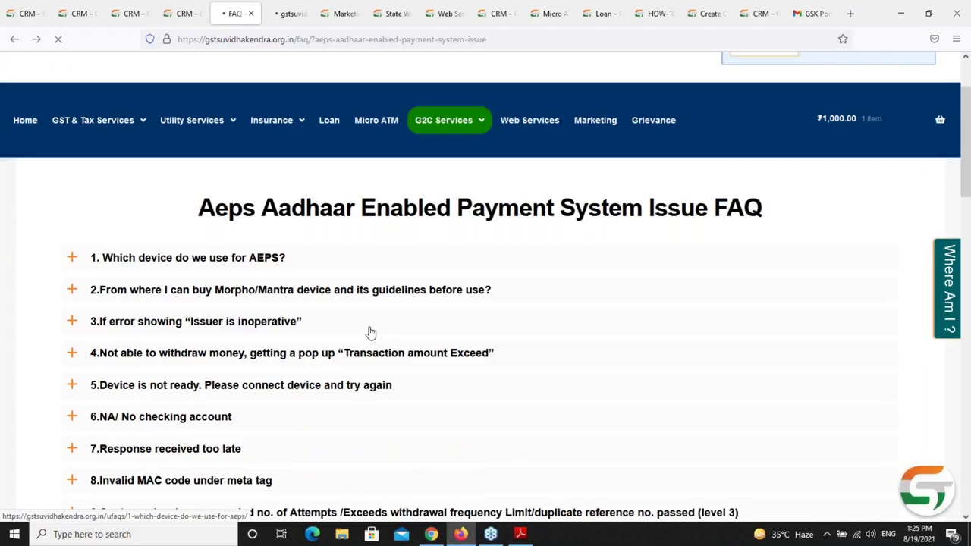
scroll(250, 277, up, 1)
key(ctrl+w)
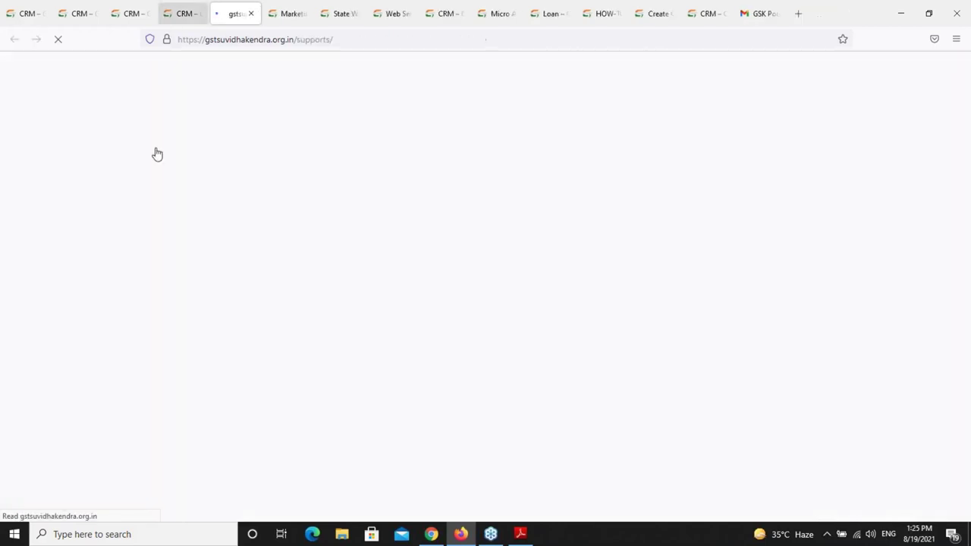
key(ctrl+shift+Tab)
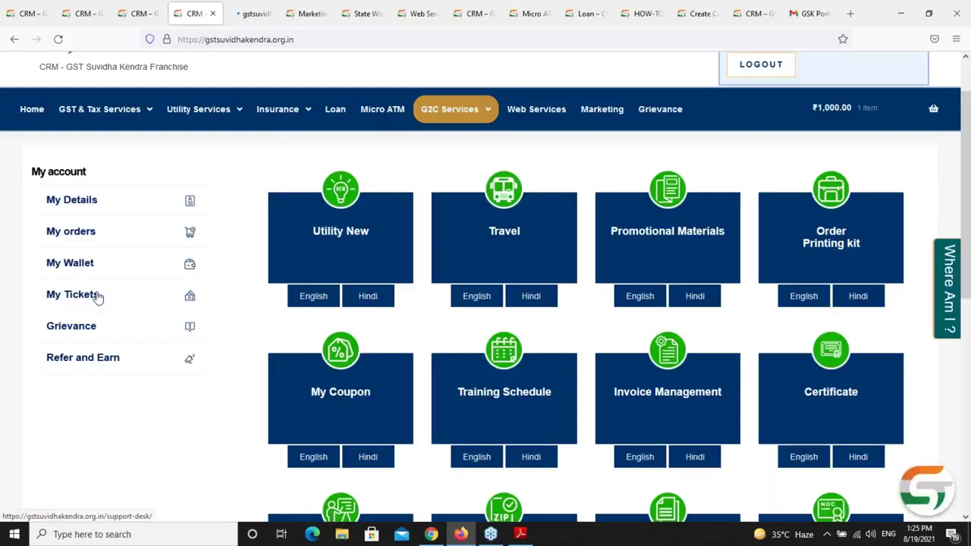
mouse_move(243, 122)
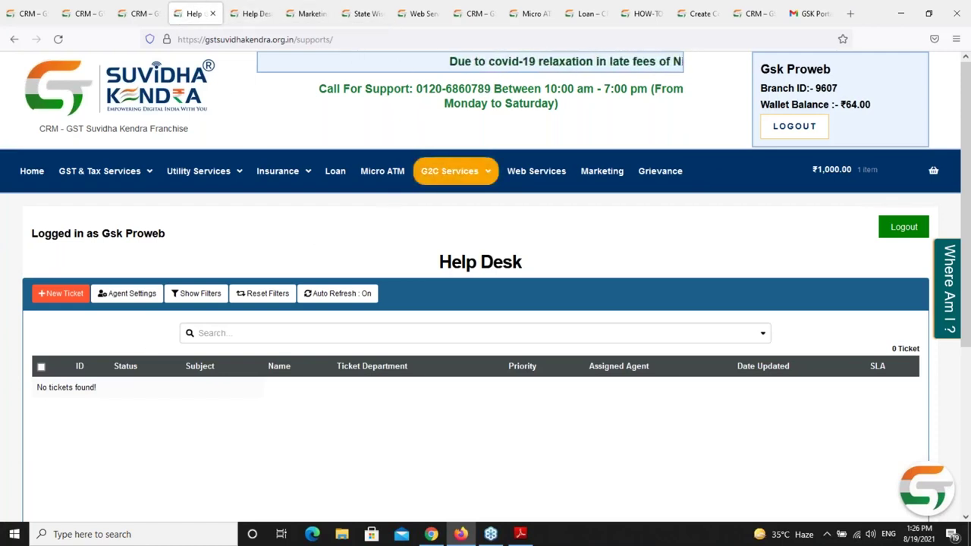
- Close the two Help Desk browser tabs and return from the wallet page to the CRM home dashboard
click(260, 23)
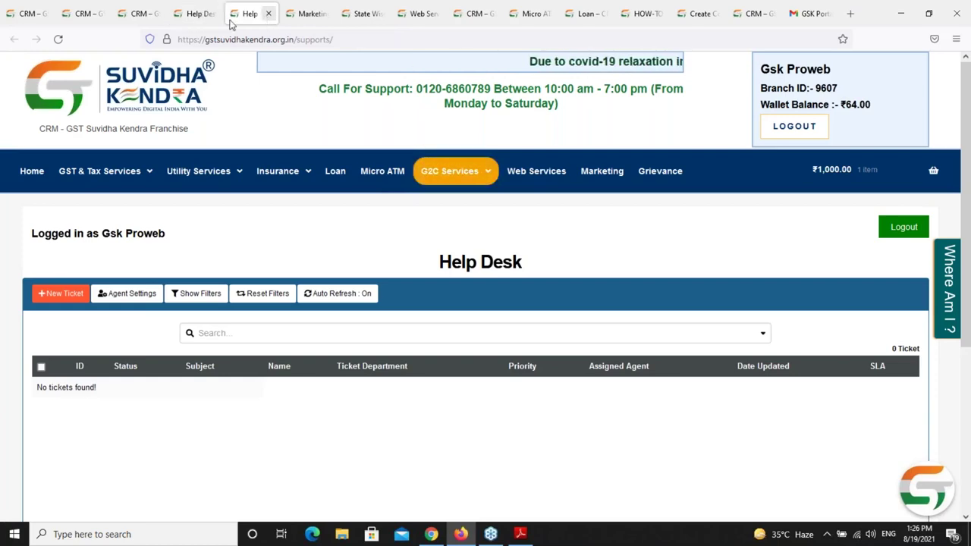
middle_click(230, 23)
middle_click(186, 23)
click(144, 13)
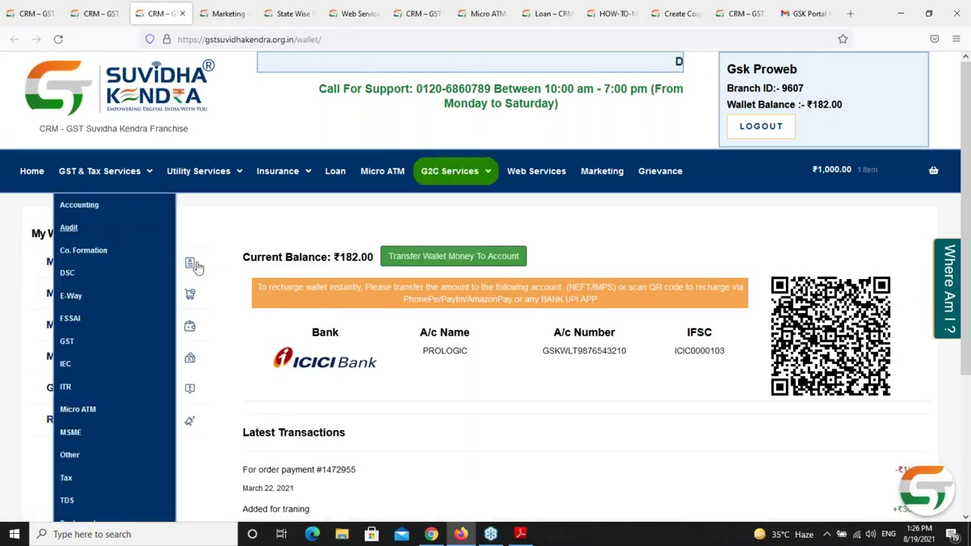
click(29, 173)
mouse_move(259, 172)
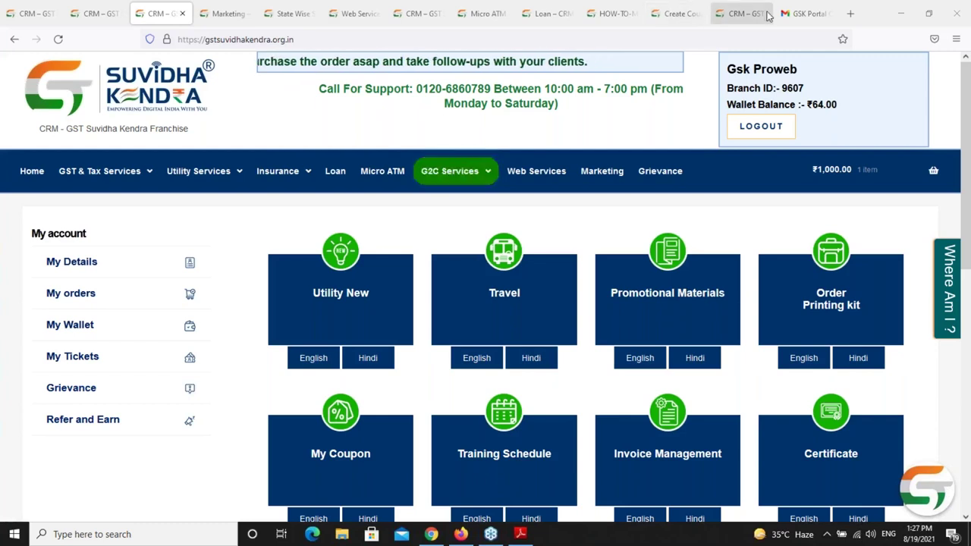
- Switch to the other open CRM dashboard tab, open Training Schedule and choose Hindi as the training language
click(757, 17)
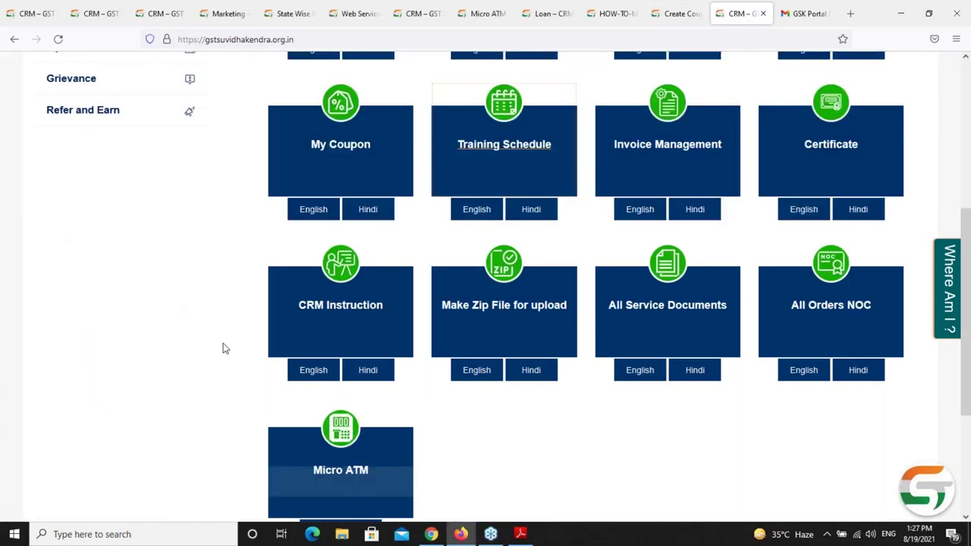
click(492, 154)
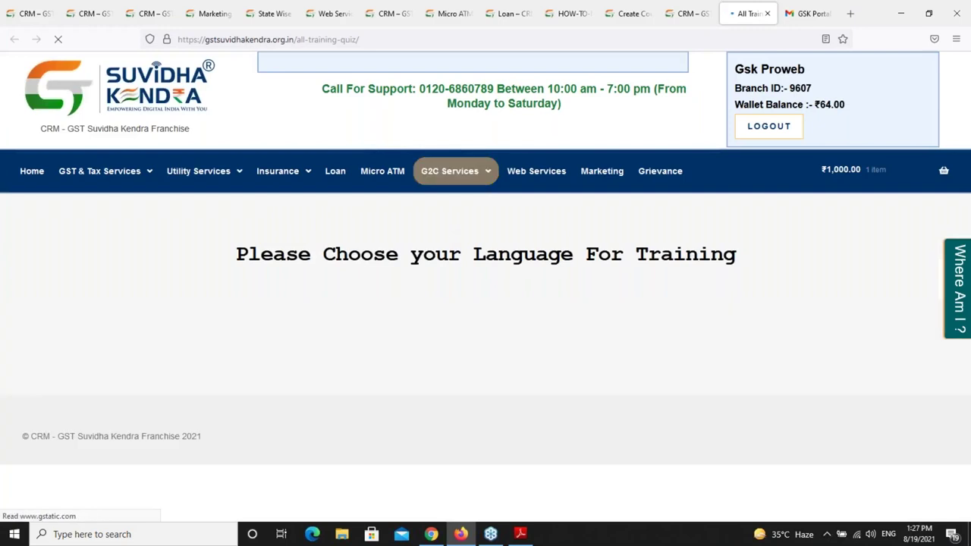
click(511, 360)
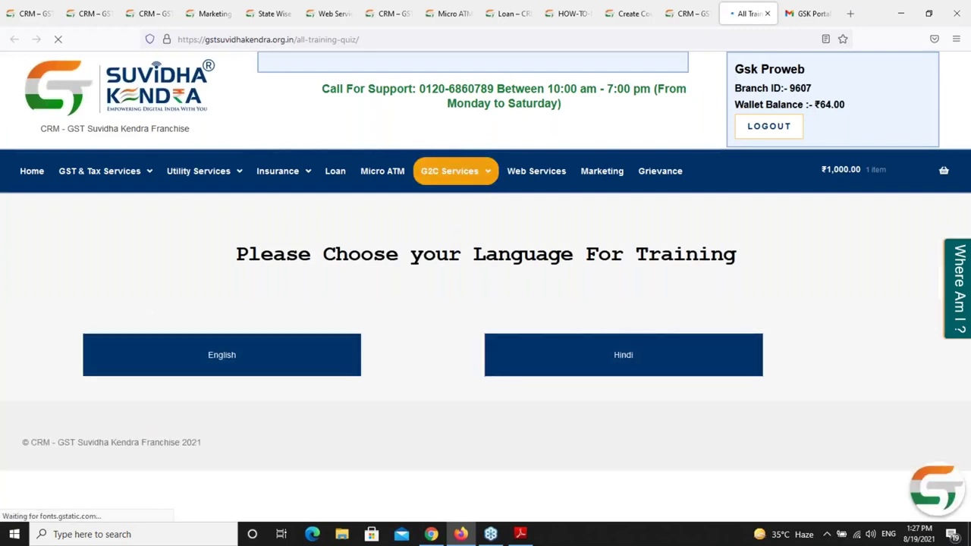